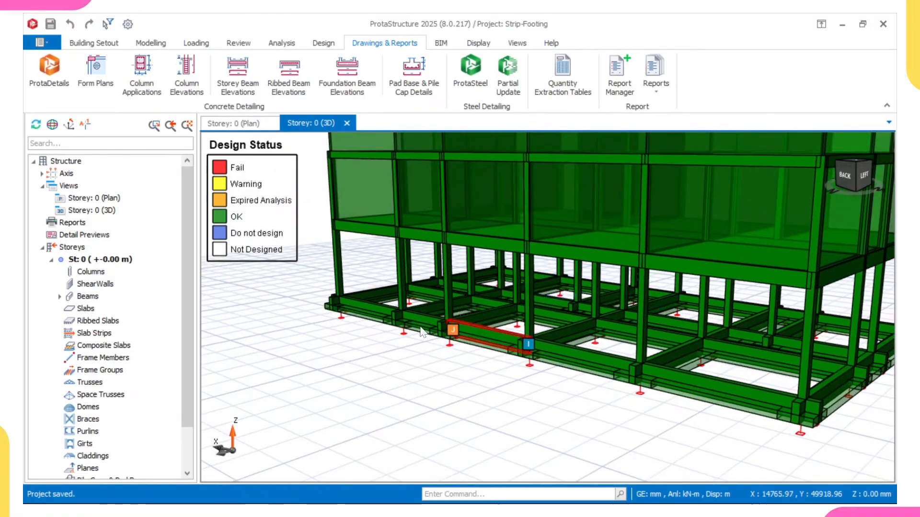
Step: Orbit and zoom around the 3D strip-footing model to inspect the foundation beams beneath the ground storey
scroll(419, 327, down, 4)
middle_drag(565, 318, 503, 319)
middle_drag(601, 341, 548, 321)
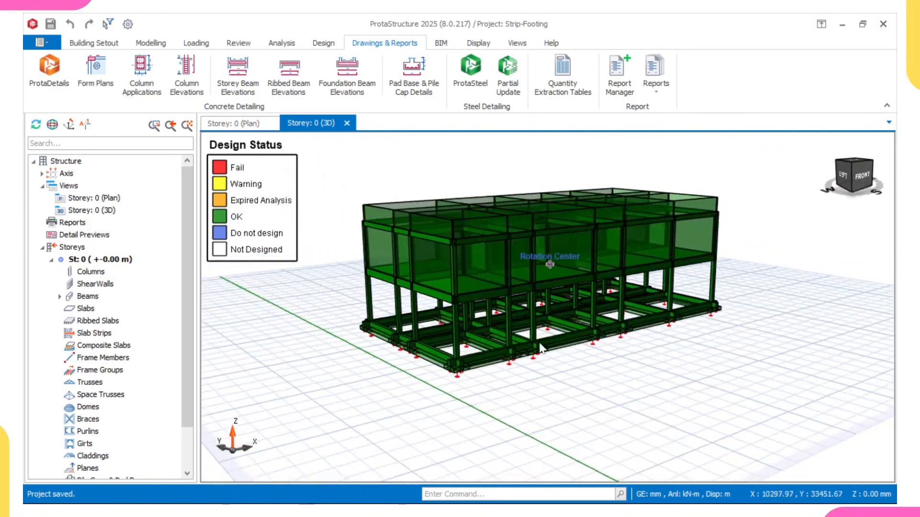
scroll(549, 287, up, 4)
middle_drag(637, 328, 587, 328)
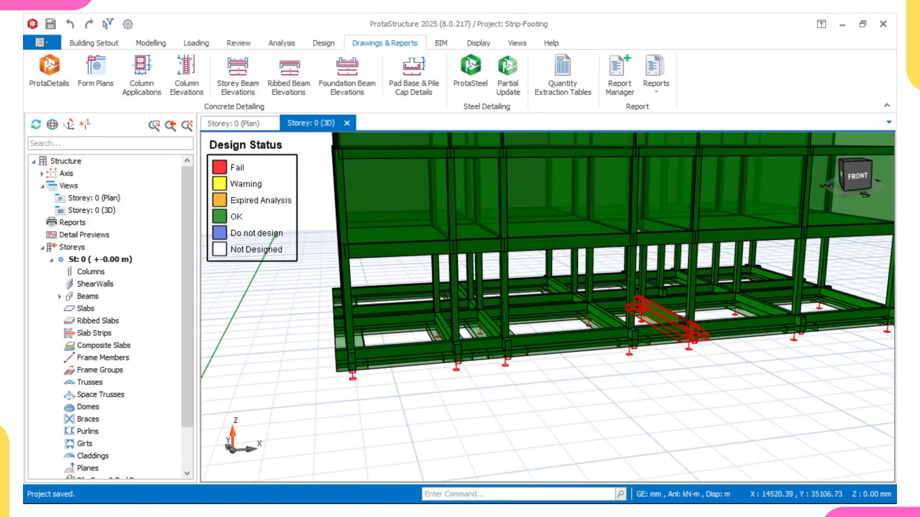
scroll(670, 313, down, 3)
middle_drag(755, 309, 509, 297)
scroll(594, 315, up, 2)
scroll(597, 316, down, 3)
scroll(607, 292, down, 1)
shift+middle_drag(645, 297, 542, 299)
shift+middle_drag(699, 295, 503, 307)
mouse_move(619, 298)
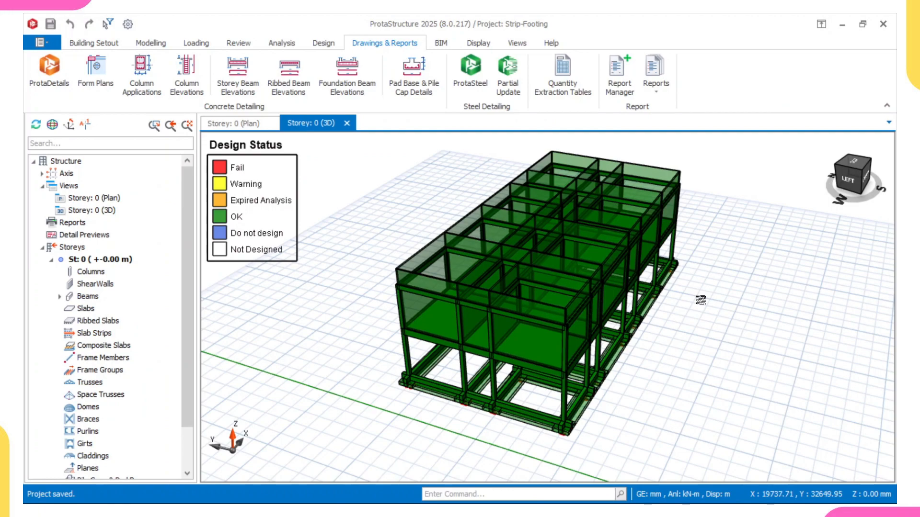
Step: Rotate the 3D model and examine the properties of an upper-storey beam
mouse_move(679, 305)
middle_down()
mouse_move(608, 293)
mouse_move(484, 294)
middle_up()
middle_drag(671, 324, 573, 317)
scroll(600, 320, up, 2)
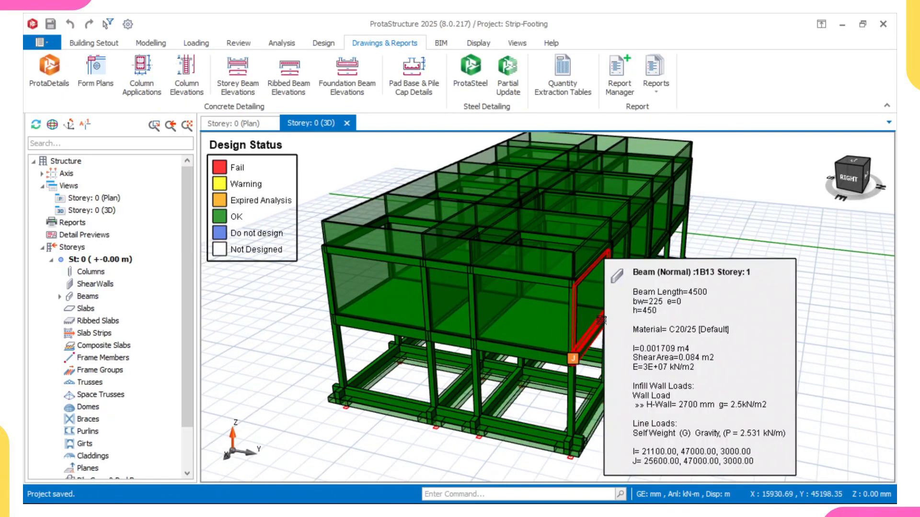
mouse_move(600, 240)
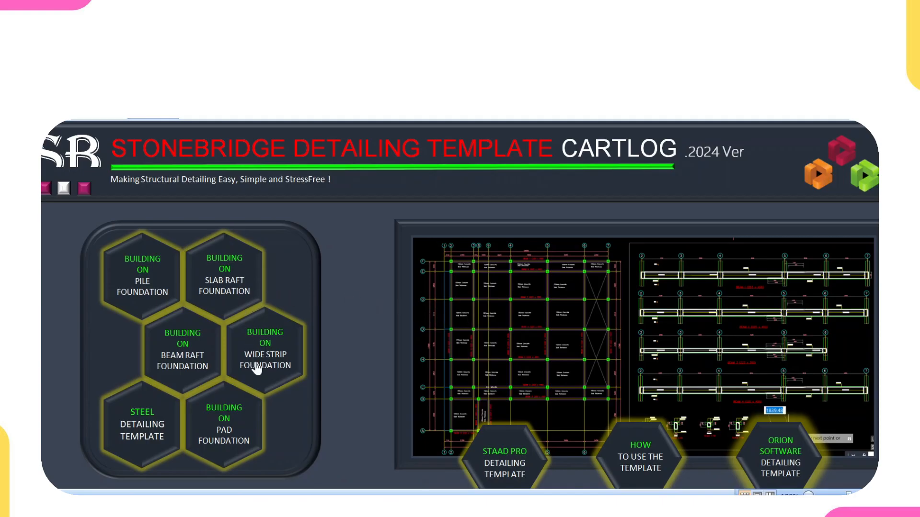
Step: Open the Building on Wide Strip Foundation detailing template and zoom into its drawing sheets
click(266, 340)
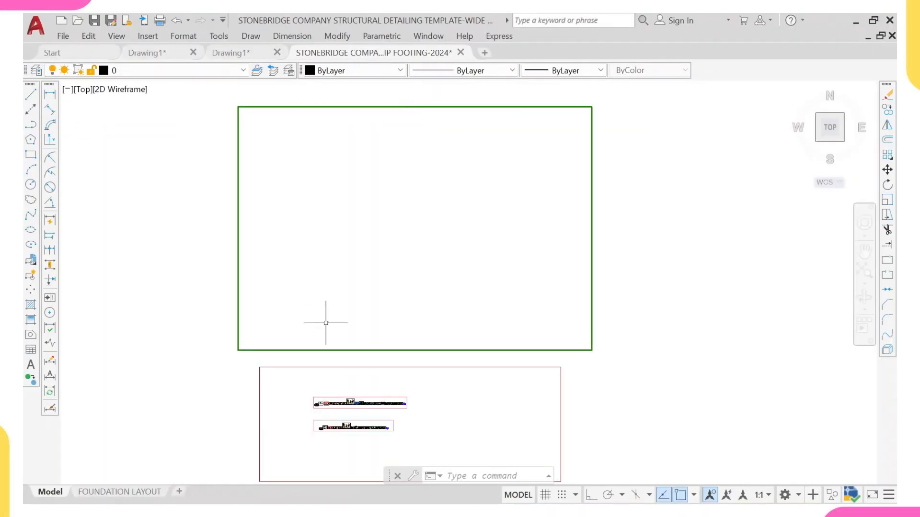
middle_drag(365, 344, 361, 222)
scroll(347, 309, up, 5)
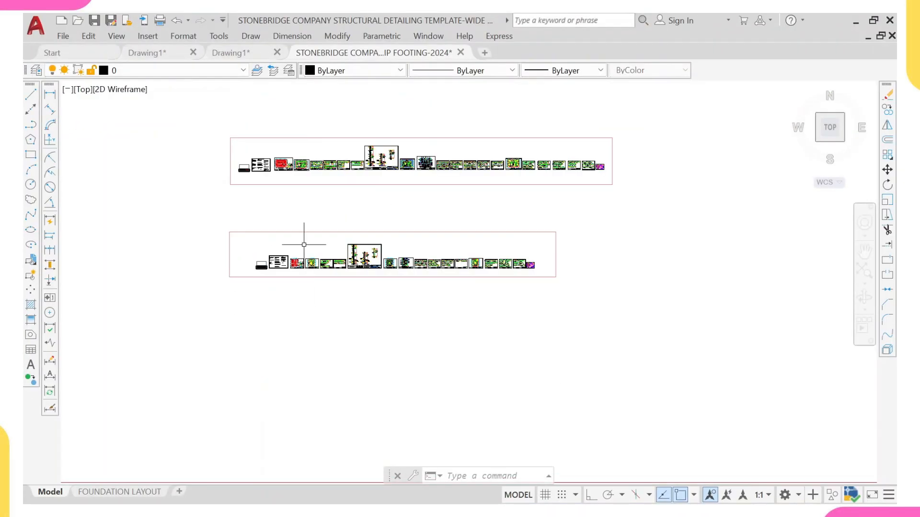
scroll(265, 144, up, 7)
middle_drag(280, 327, 261, 283)
scroll(311, 266, up, 4)
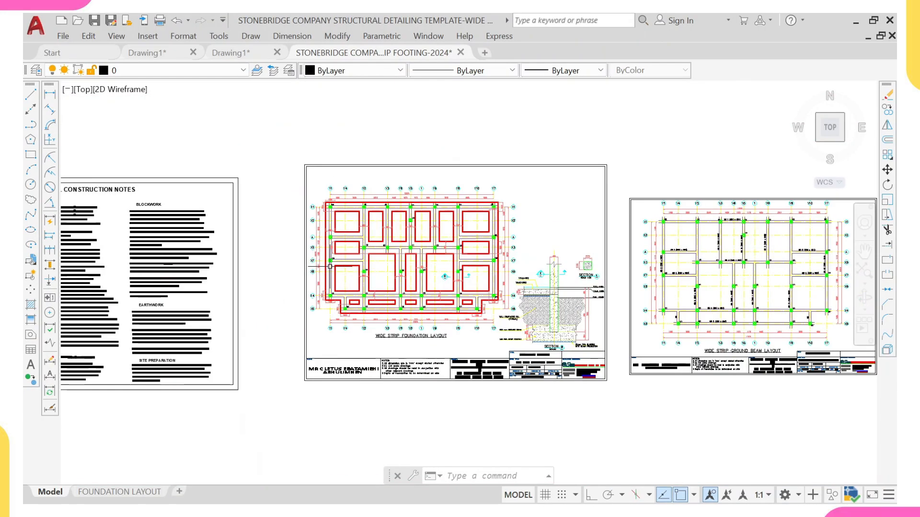
Step: Pan and zoom through the wide strip foundation layout and ground beam layout sheets of the template
middle_drag(431, 280, 301, 268)
scroll(287, 259, up, 5)
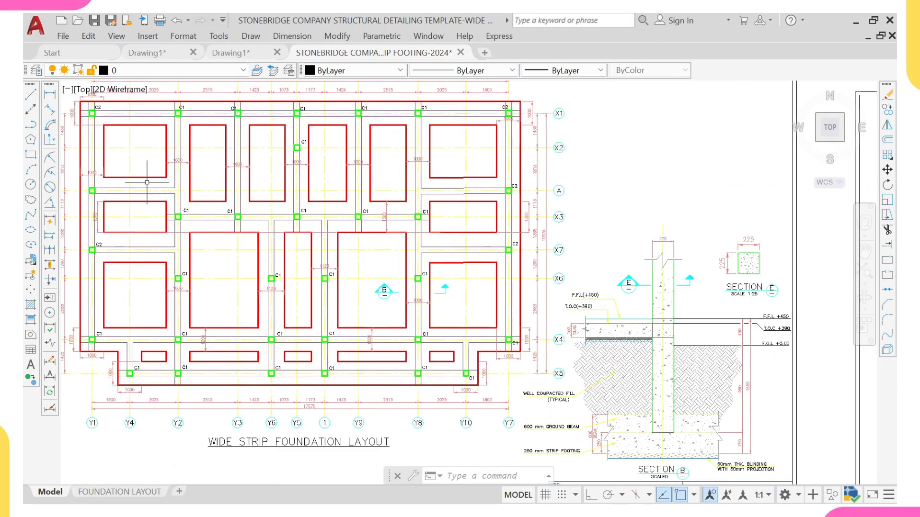
scroll(158, 187, down, 8)
middle_drag(158, 187, 275, 234)
scroll(292, 316, up, 5)
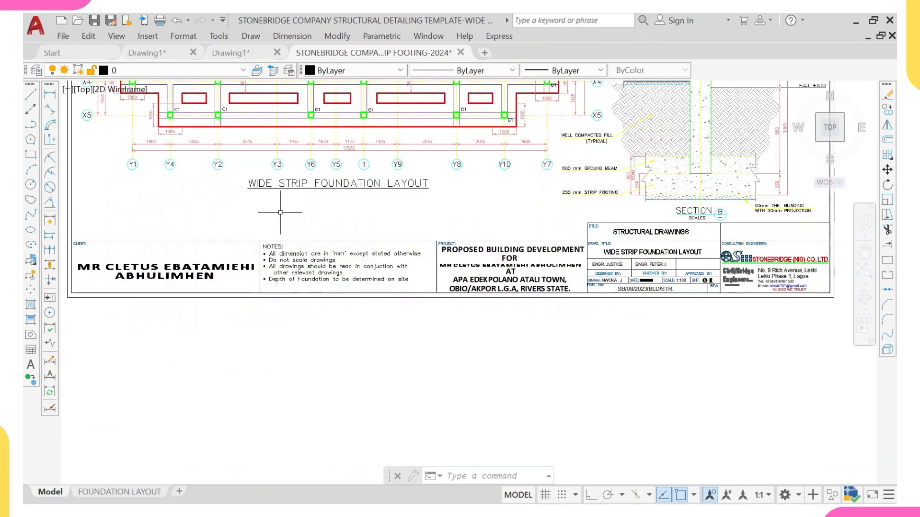
scroll(294, 186, down, 6)
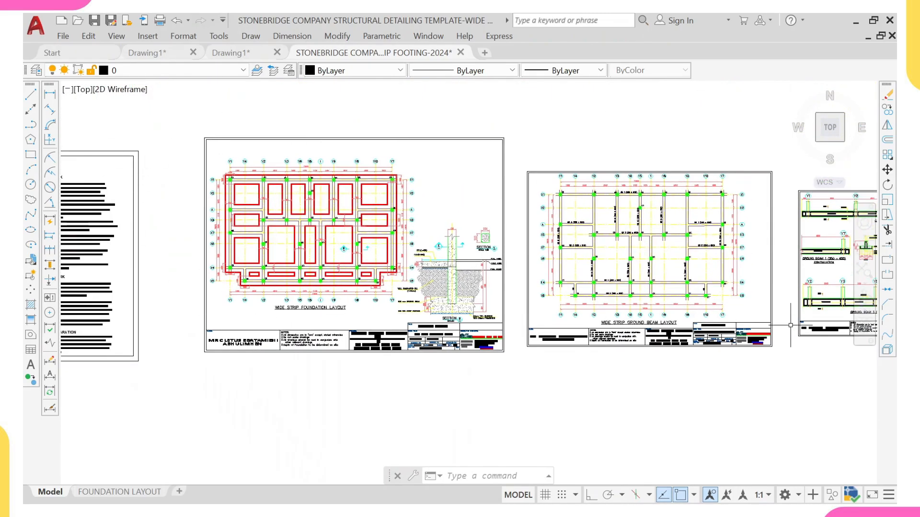
middle_drag(790, 325, 560, 323)
scroll(331, 306, up, 5)
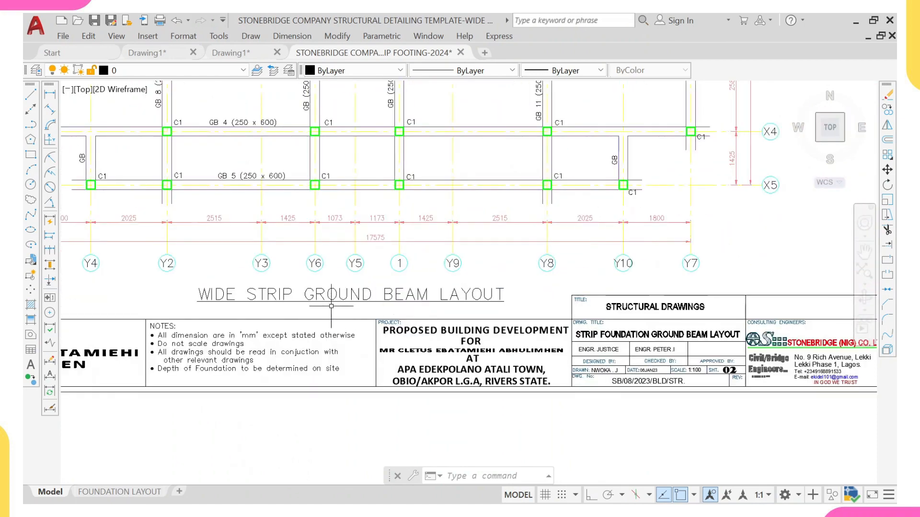
scroll(575, 289, down, 5)
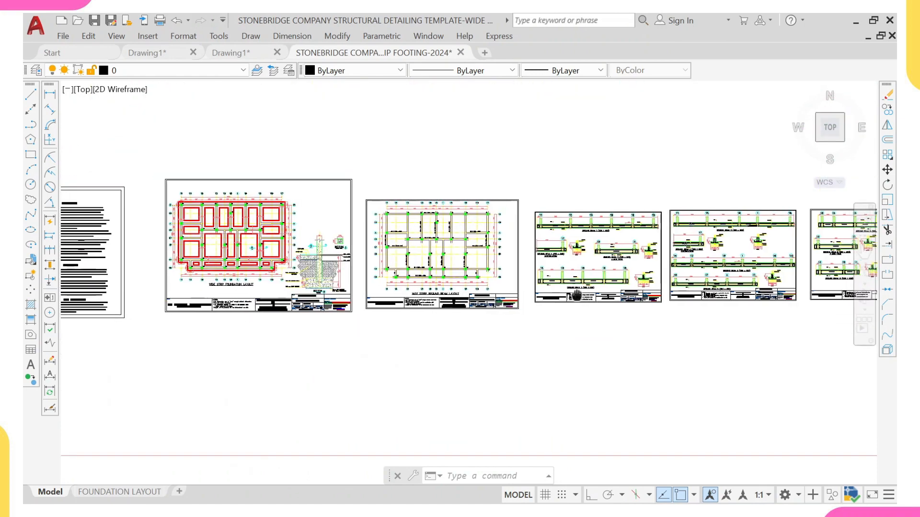
scroll(575, 289, up, 4)
scroll(575, 289, down, 4)
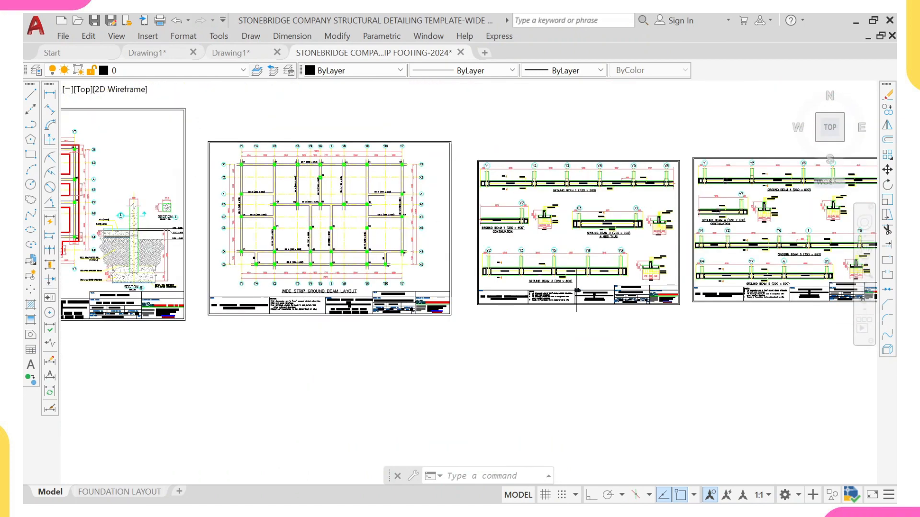
scroll(524, 287, down, 1)
middle_drag(599, 281, 360, 272)
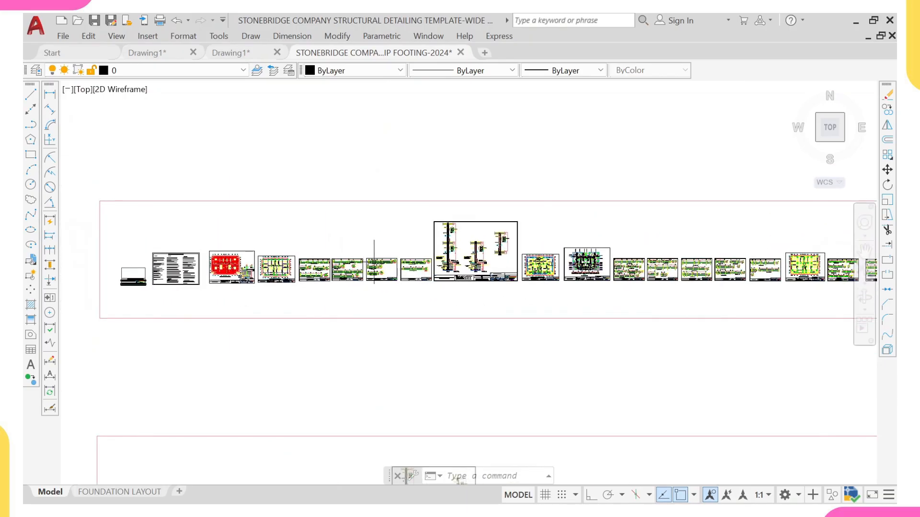
Step: Browse the remaining template sheets, zooming into the reinforcement details and beam sections
scroll(374, 261, down, 2)
middle_drag(484, 242, 364, 238)
scroll(364, 238, up, 6)
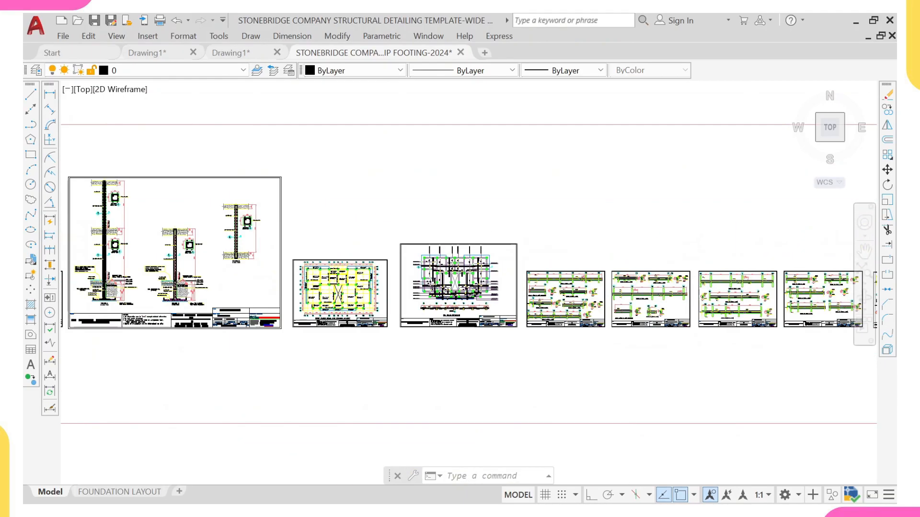
scroll(350, 265, up, 8)
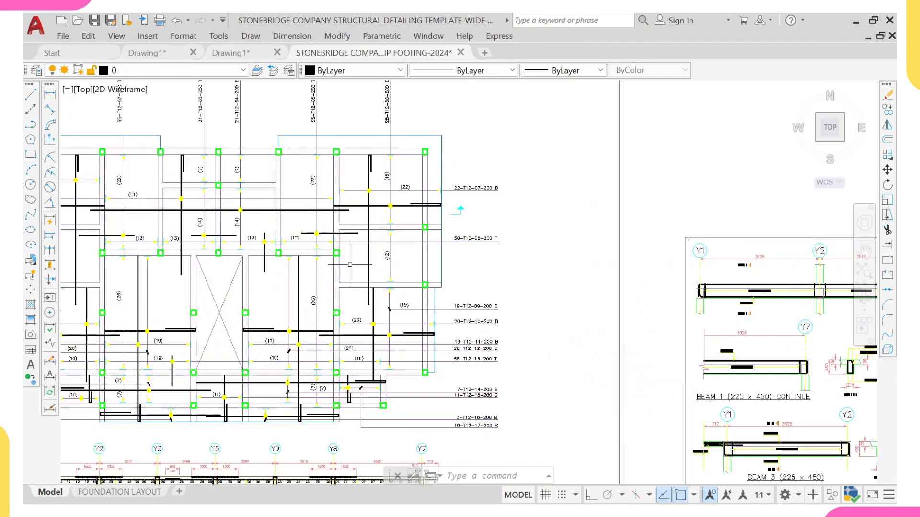
scroll(350, 264, down, 10)
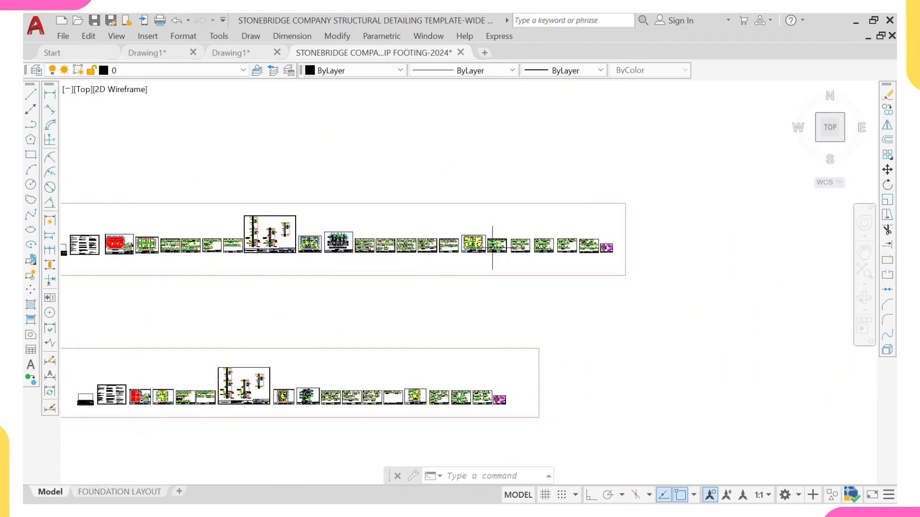
middle_drag(492, 247, 463, 244)
scroll(314, 242, up, 9)
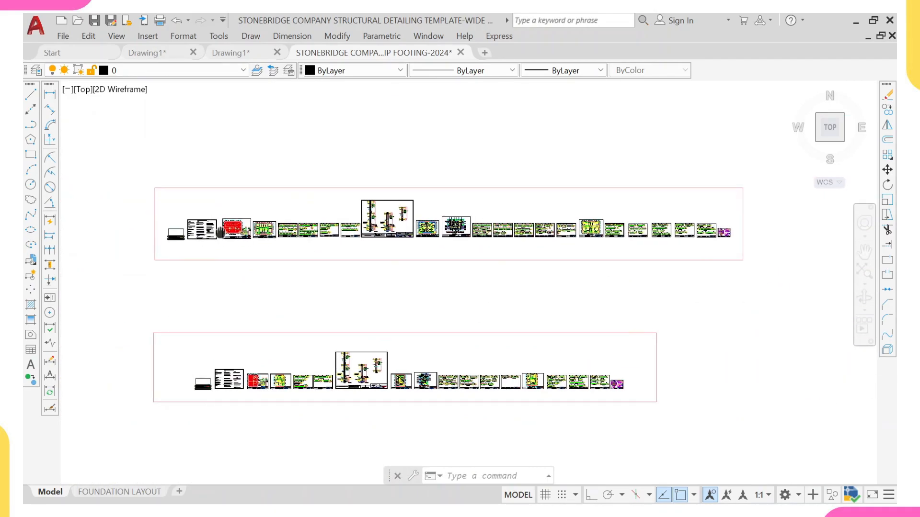
scroll(302, 245, down, 5)
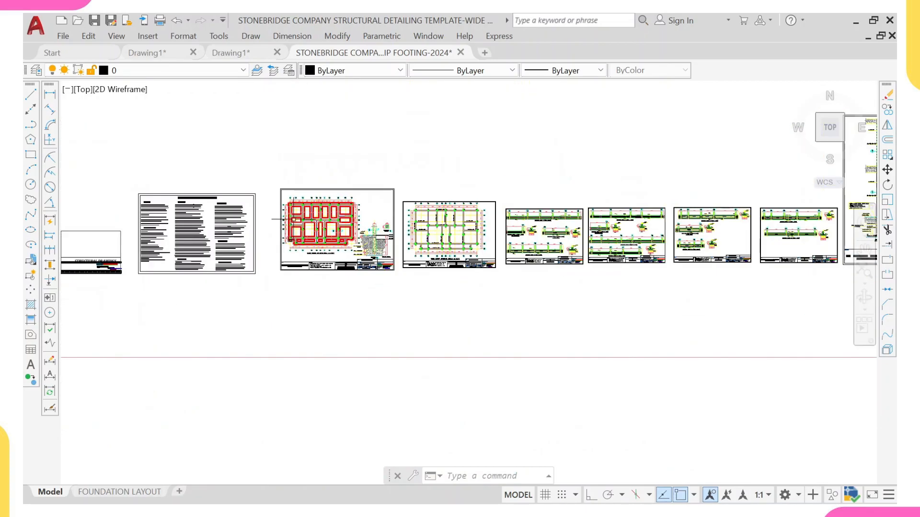
scroll(279, 169, down, 6)
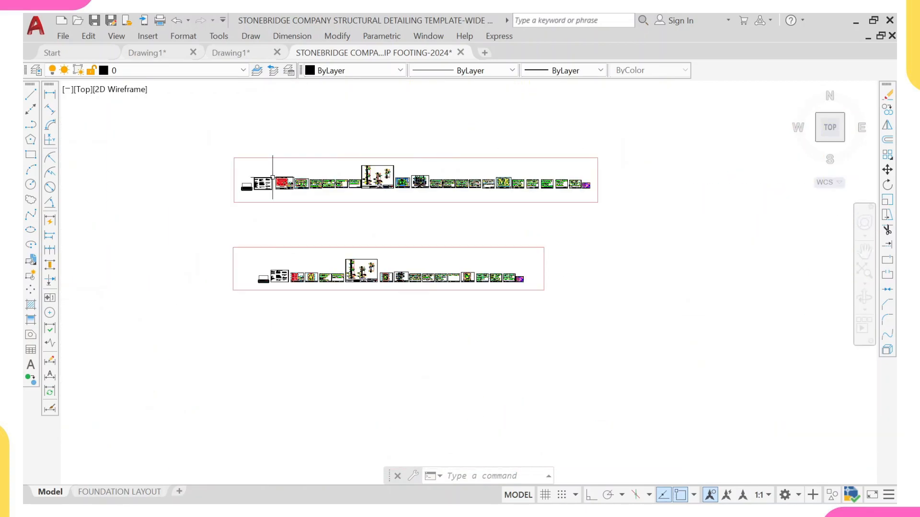
scroll(246, 234, up, 5)
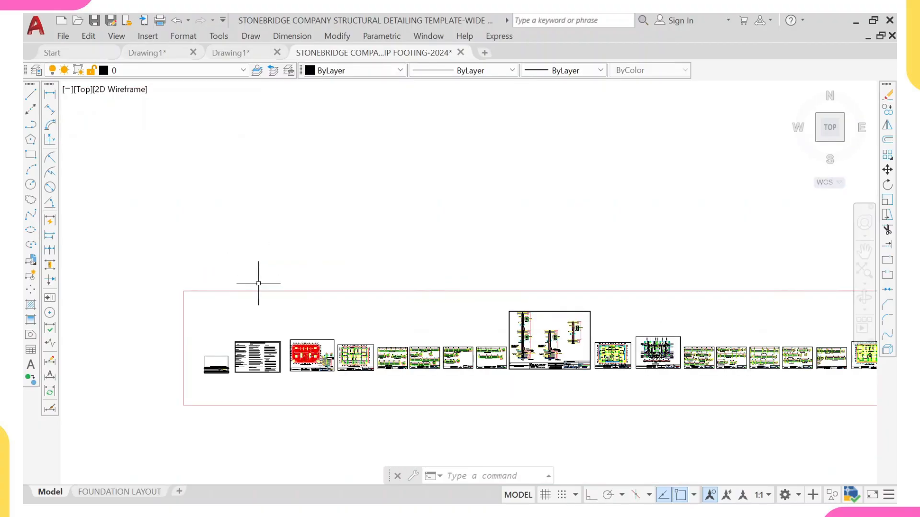
middle_drag(268, 320, 254, 274)
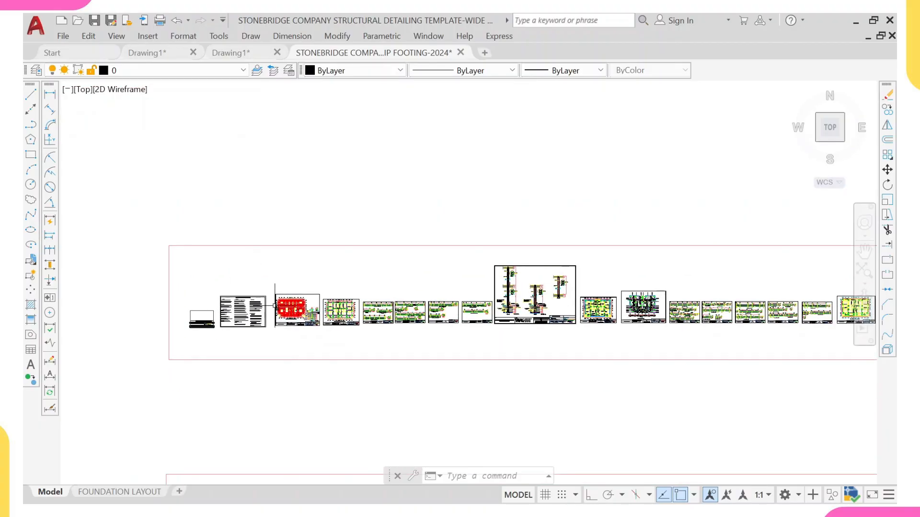
scroll(273, 300, up, 4)
middle_drag(273, 300, 243, 251)
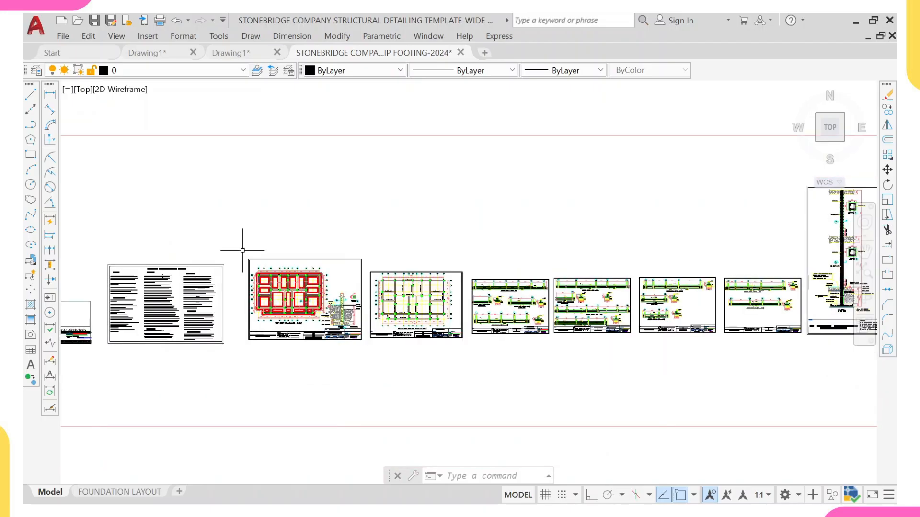
scroll(242, 247, down, 8)
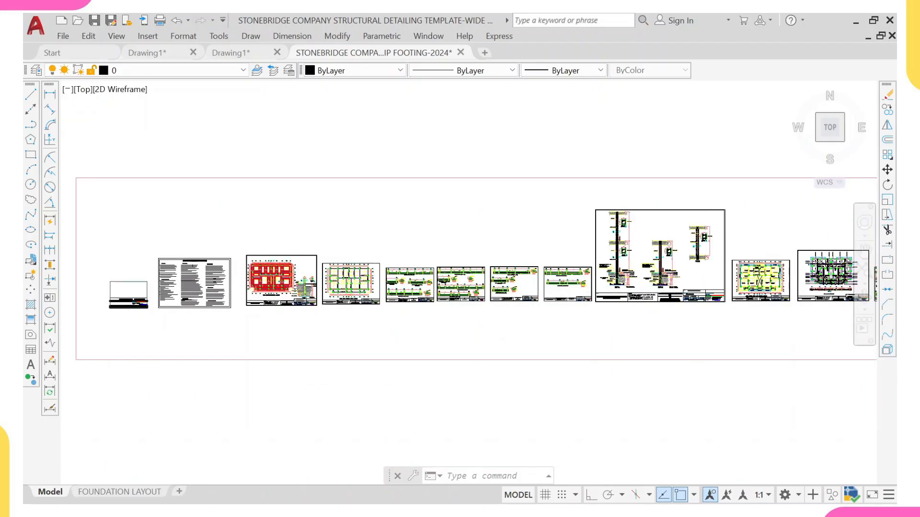
middle_drag(279, 204, 278, 268)
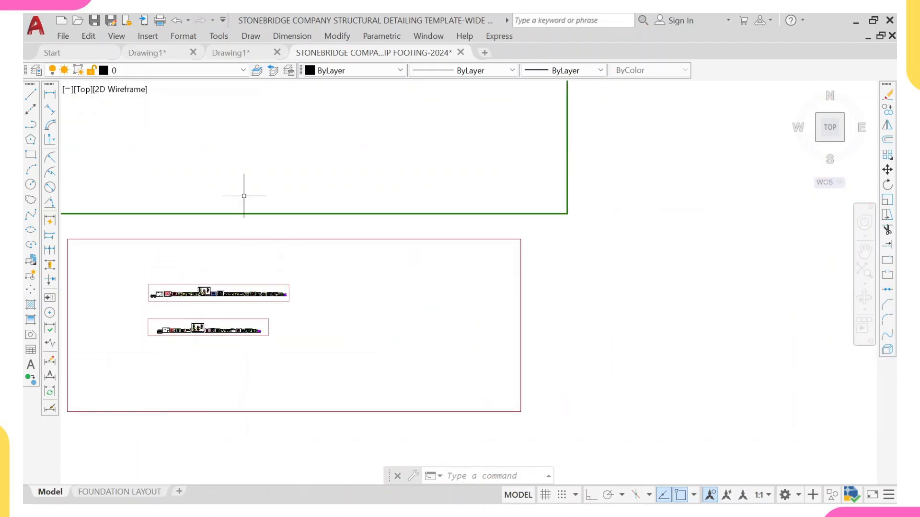
middle_drag(162, 129, 213, 273)
scroll(193, 214, up, 2)
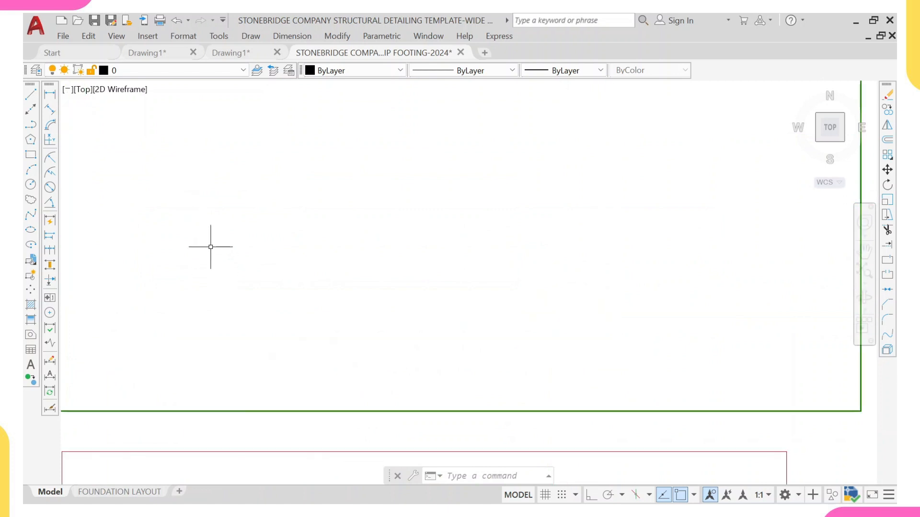
scroll(181, 245, down, 5)
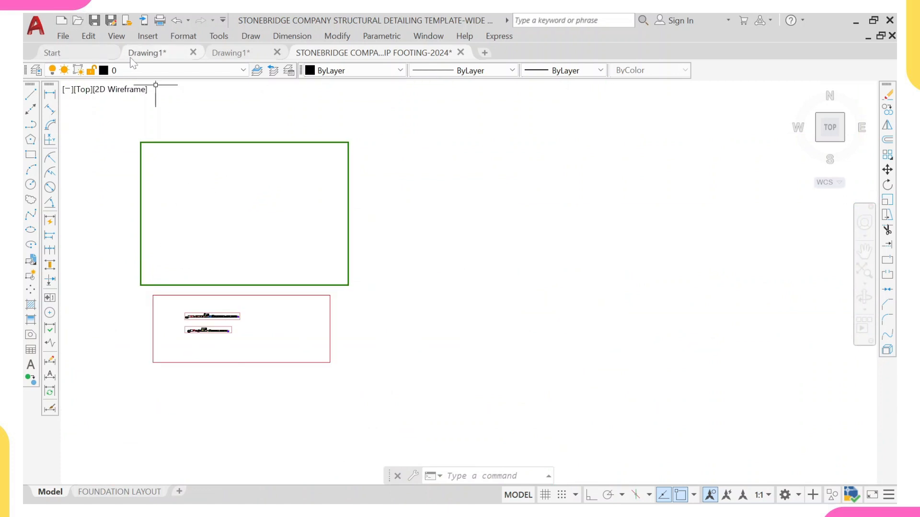
Step: Switch to the second Drawing1 tab and inspect the exported foundation beam and column drawings
click(143, 57)
click(232, 56)
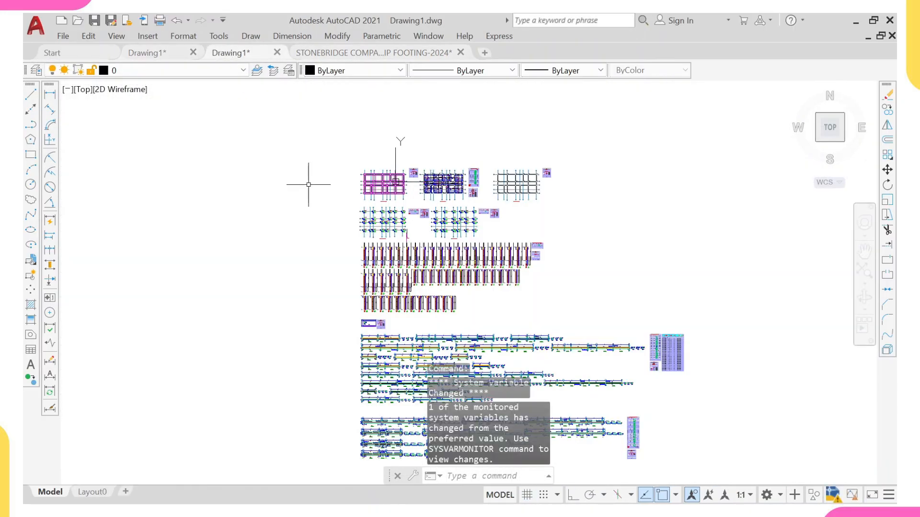
middle_drag(383, 246, 252, 238)
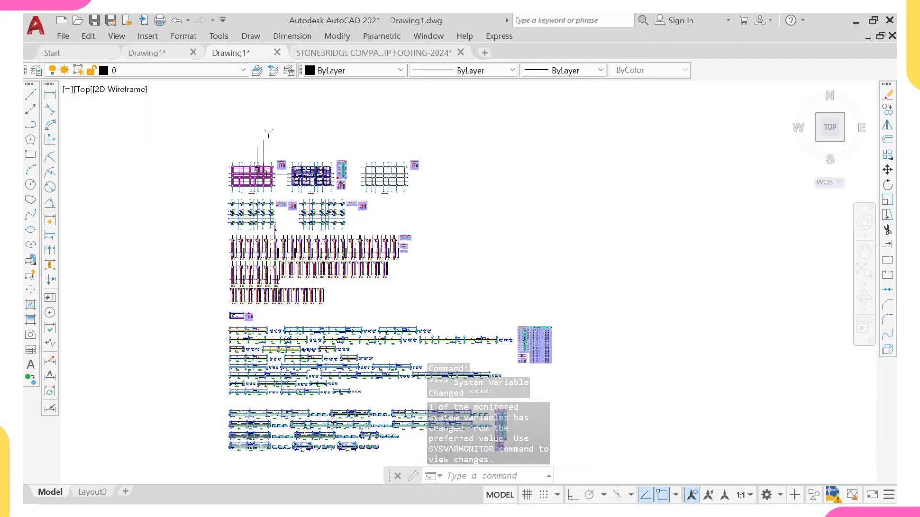
scroll(259, 171, up, 6)
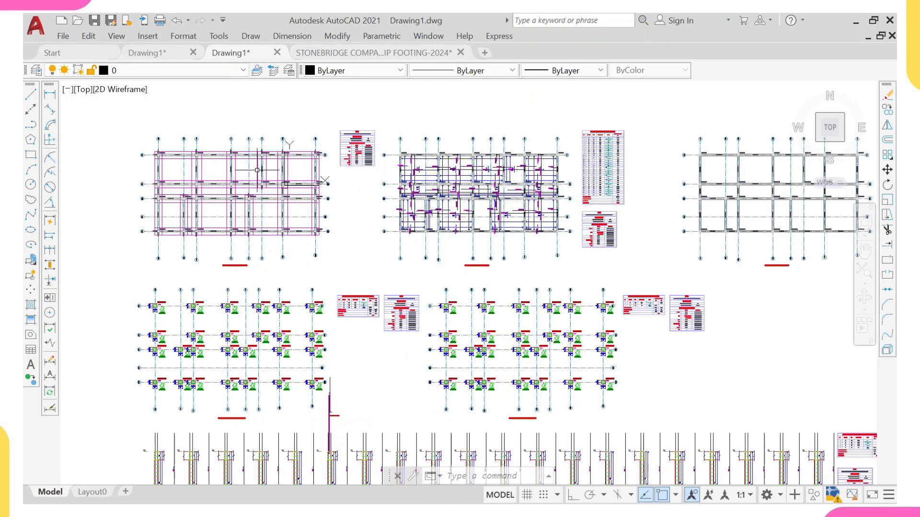
middle_drag(221, 168, 279, 189)
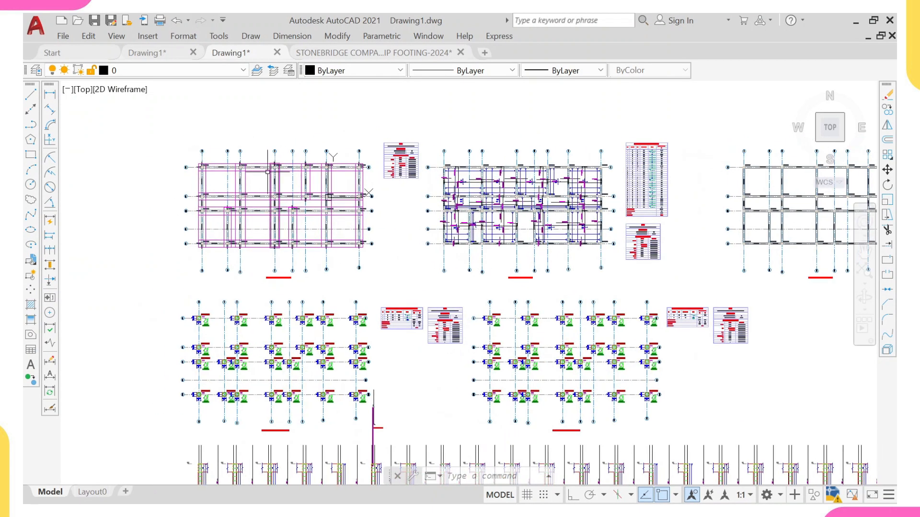
scroll(206, 165, up, 3)
scroll(199, 188, up, 5)
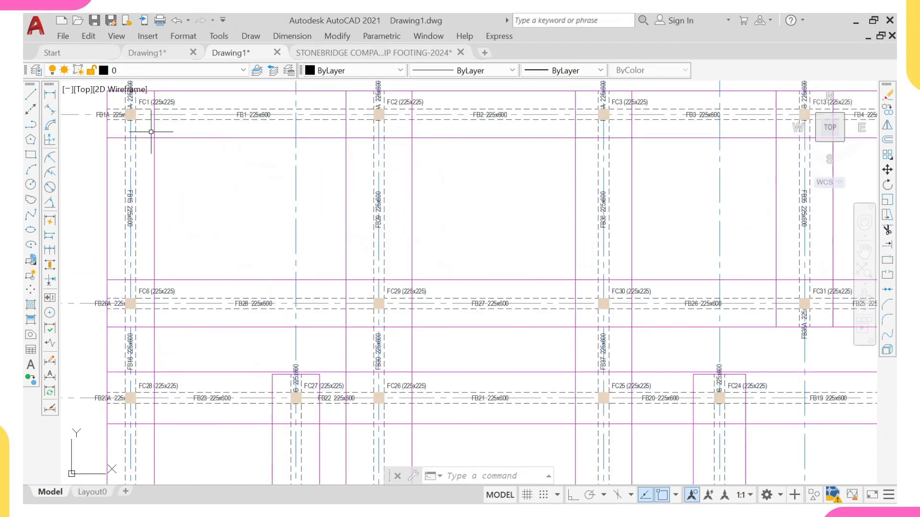
middle_drag(151, 132, 161, 176)
scroll(161, 176, up, 1)
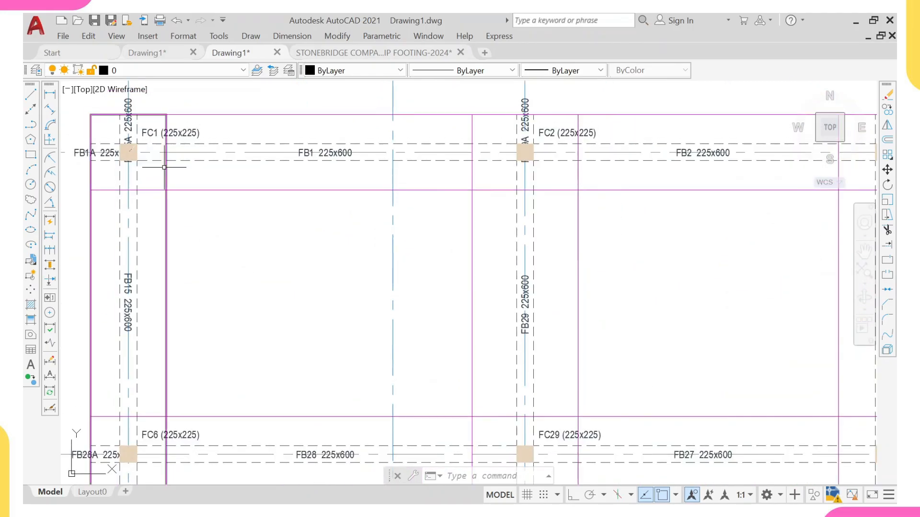
scroll(162, 176, down, 6)
scroll(206, 184, down, 4)
middle_drag(233, 213, 215, 64)
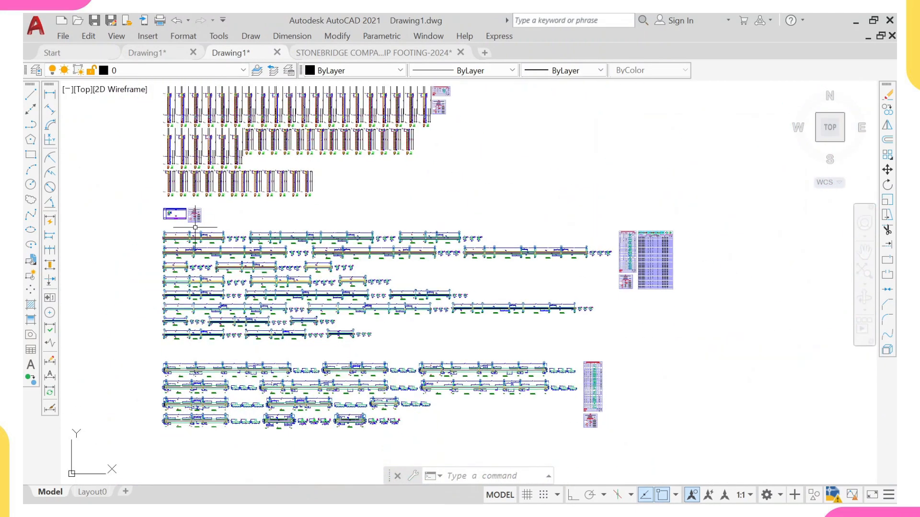
Step: Zoom into the left end of the first foundation beam elevation and inspect its rebar and elevation polylines
scroll(172, 246, up, 8)
scroll(142, 204, up, 2)
scroll(160, 194, up, 7)
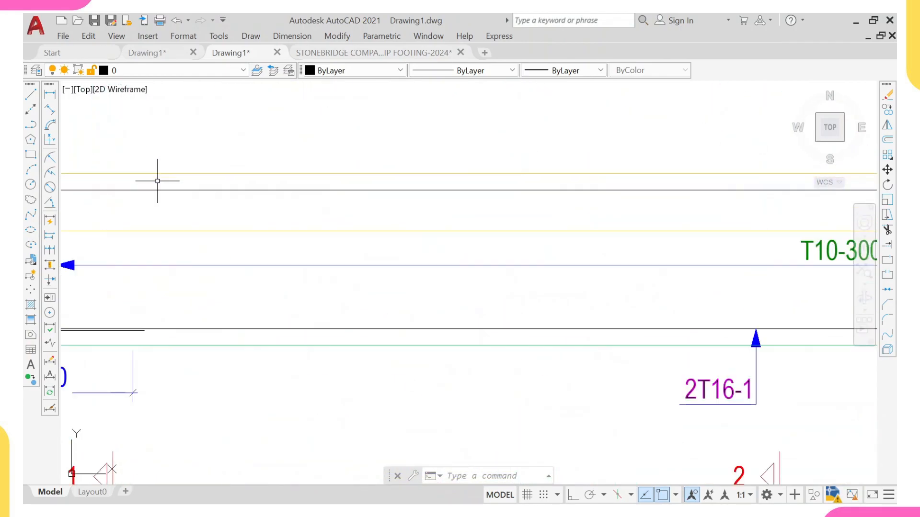
middle_drag(160, 174, 360, 141)
click(321, 152)
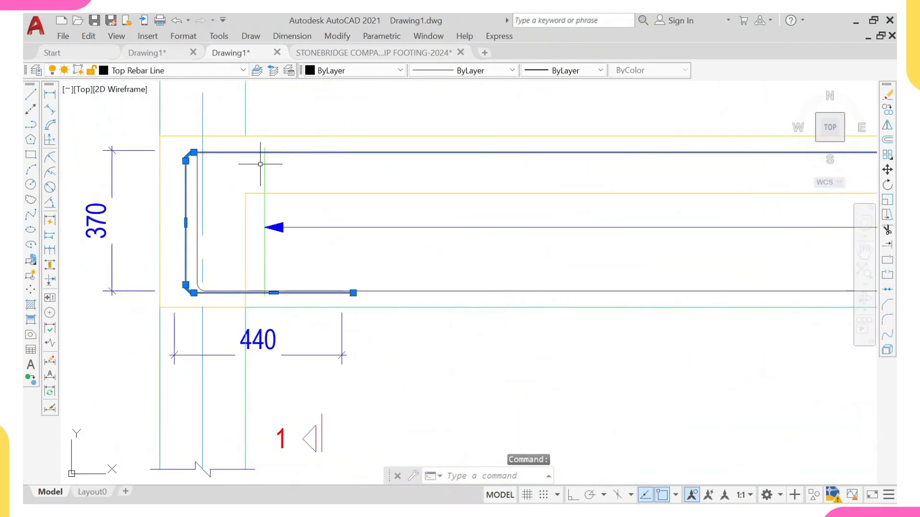
click(296, 135)
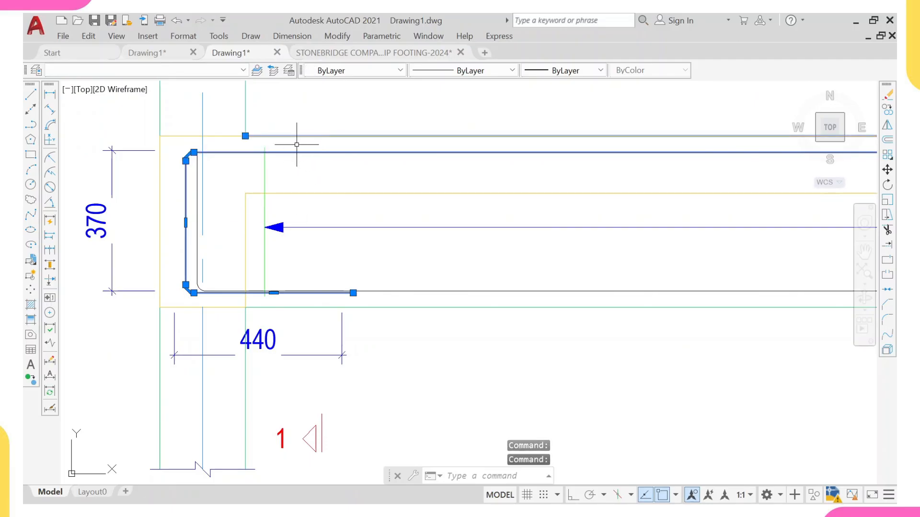
middle_drag(301, 143, 280, 172)
key(Escape)
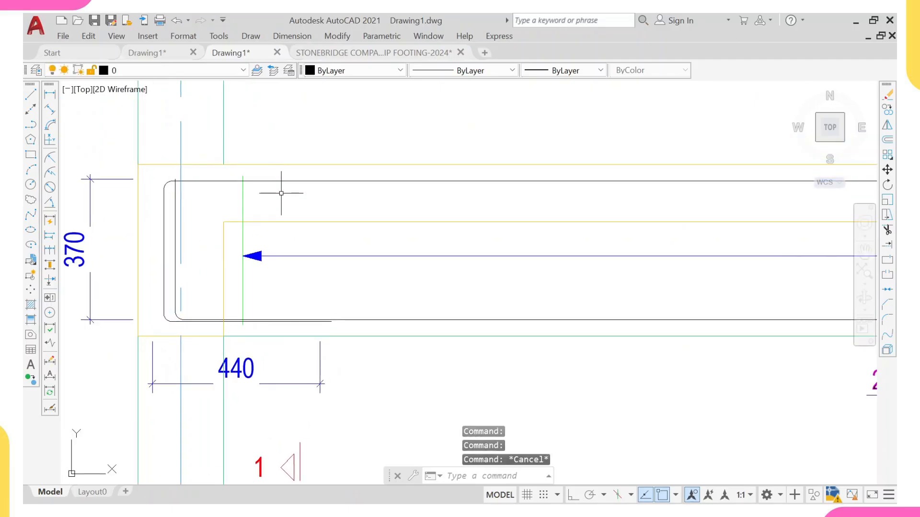
Step: Set the lineweight of the beam-end rebar lines to 0.30 mm
click(291, 190)
click(280, 181)
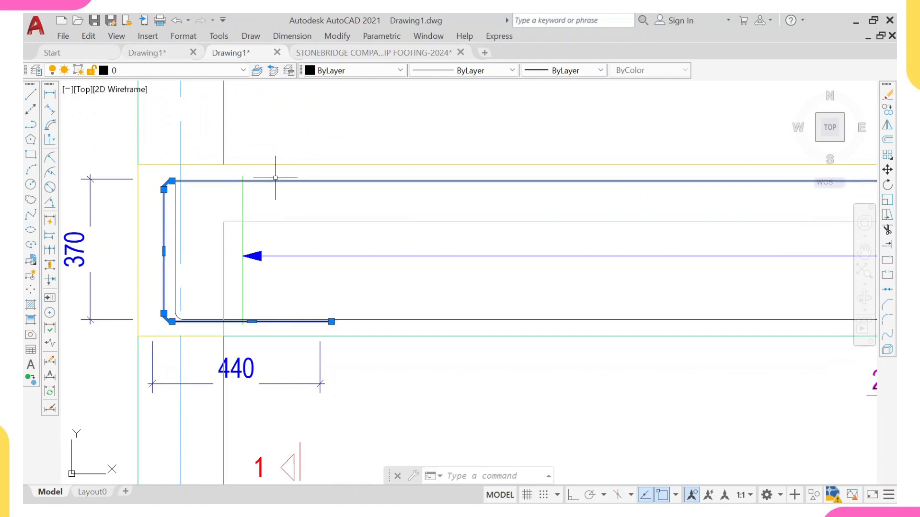
click(368, 315)
click(350, 298)
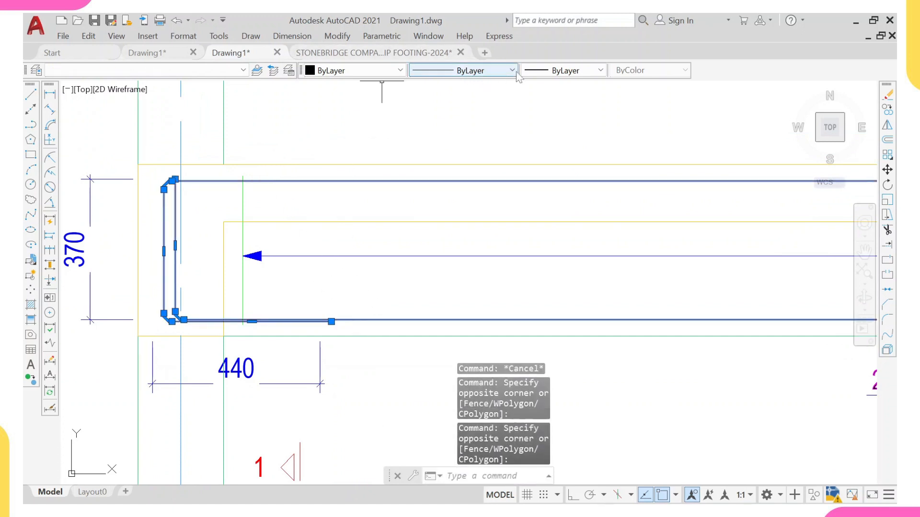
click(563, 71)
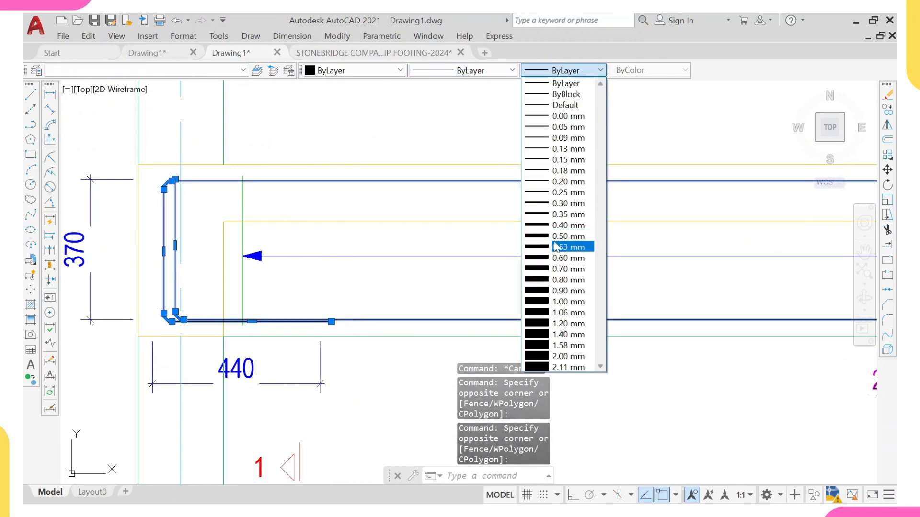
click(568, 204)
scroll(567, 206, down, 5)
scroll(534, 201, down, 2)
key(Escape)
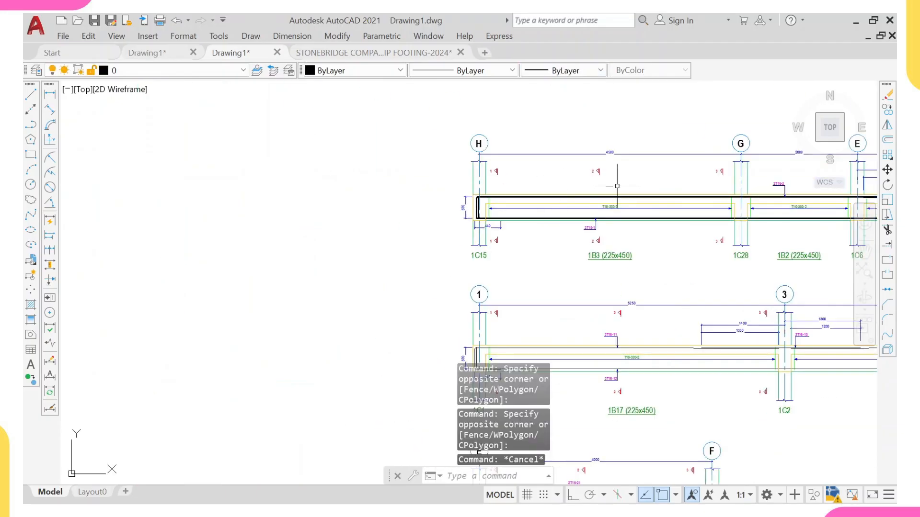
Step: Pan and zoom across the foundation beam elevations to check the thicker rebar lines
middle_drag(650, 187, 334, 206)
middle_drag(470, 226, 353, 227)
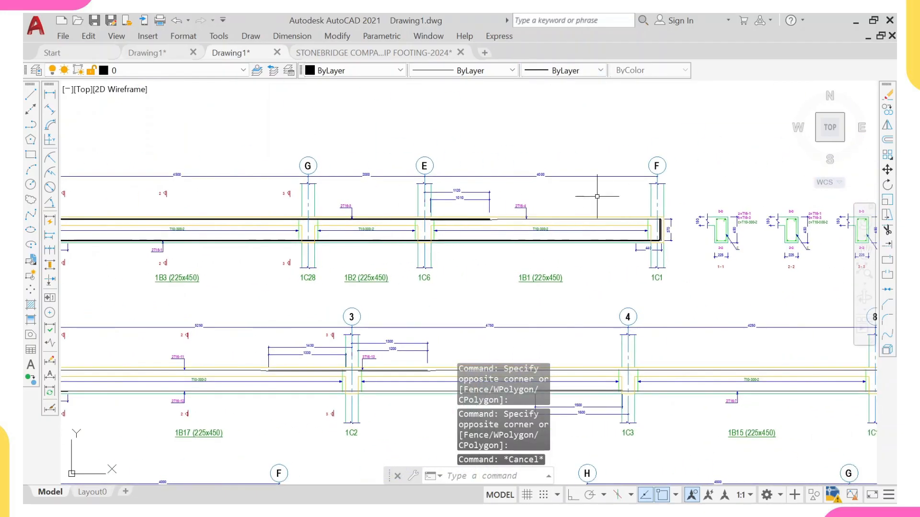
scroll(311, 198, down, 4)
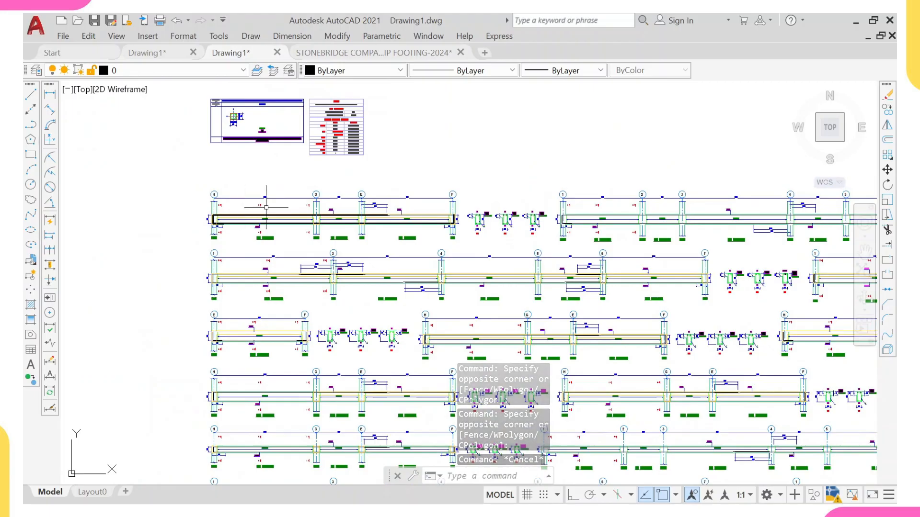
scroll(312, 208, down, 4)
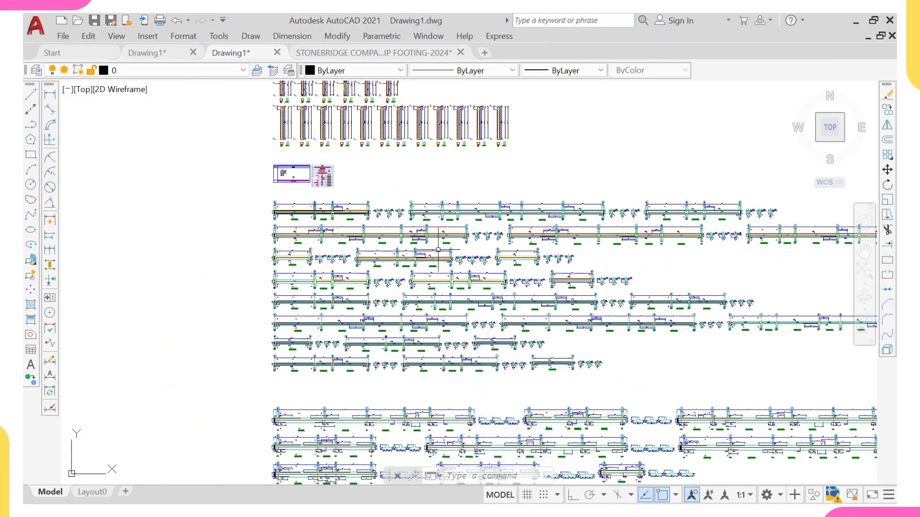
scroll(348, 213, up, 4)
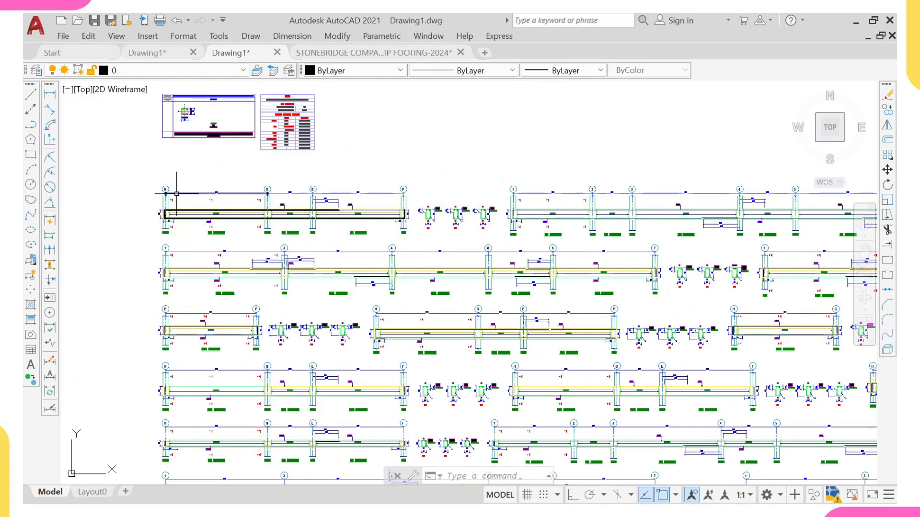
scroll(176, 192, up, 8)
scroll(176, 192, down, 10)
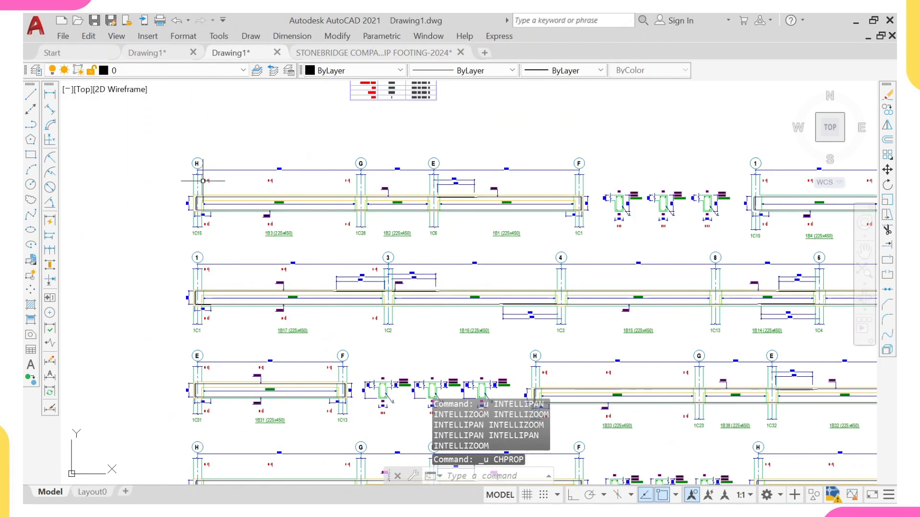
Step: Select the first foundation beam elevation, grids H to F, and copy it to the clipboard
middle_drag(210, 132, 222, 313)
scroll(209, 179, down, 2)
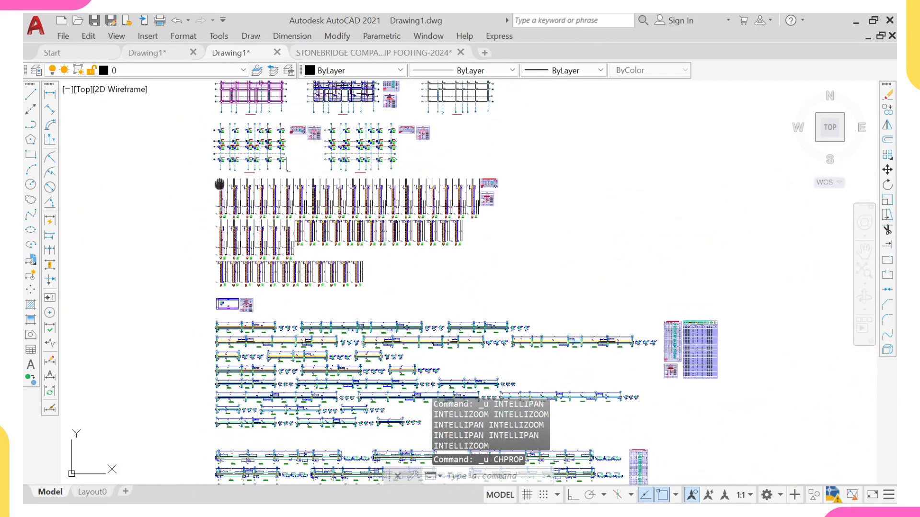
mouse_move(220, 184)
middle_down()
mouse_move(224, 277)
mouse_move(227, 240)
middle_up()
middle_drag(228, 311, 212, 178)
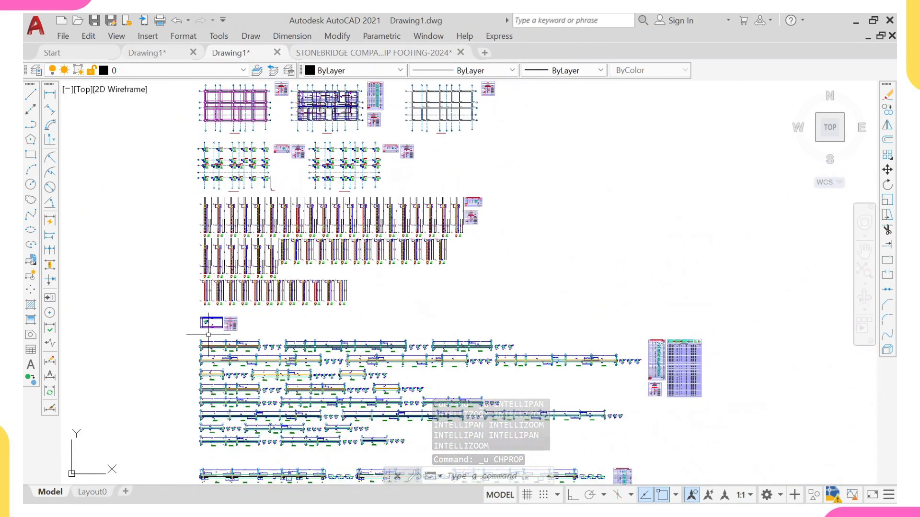
scroll(214, 338, up, 5)
middle_drag(216, 340, 215, 290)
click(151, 282)
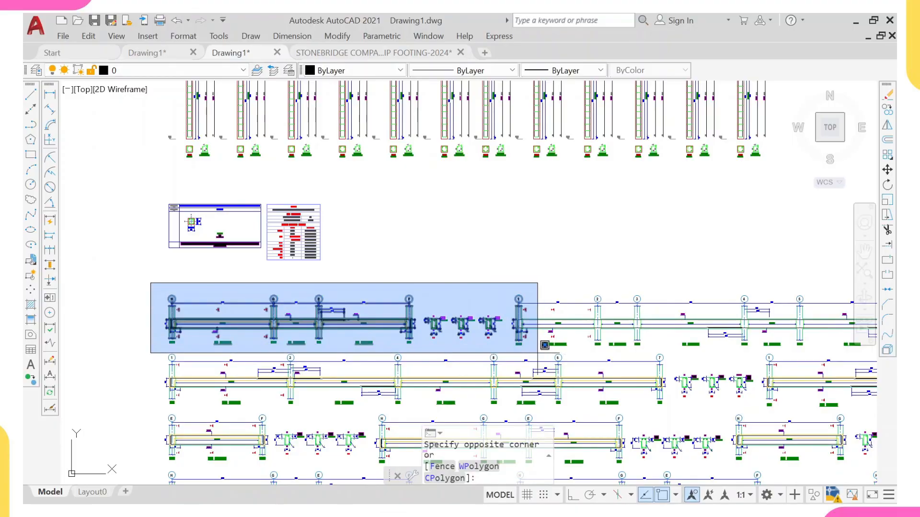
click(430, 345)
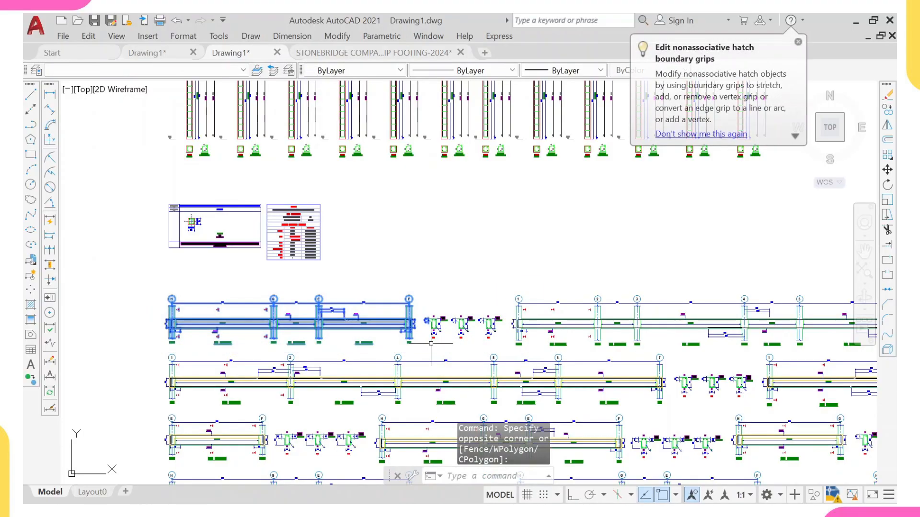
key(ctrl+c)
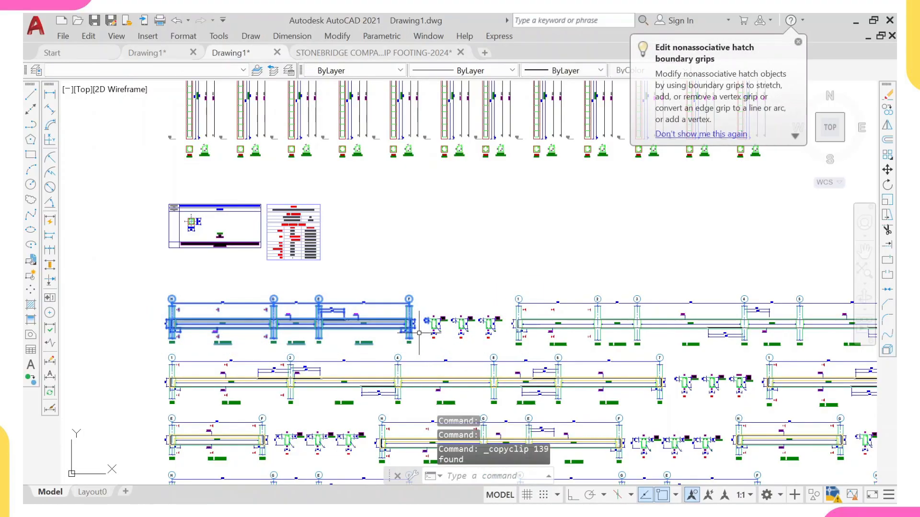
Step: Paste the copied beam elevation into the Stonebridge template drawing
click(374, 53)
scroll(196, 190, up, 4)
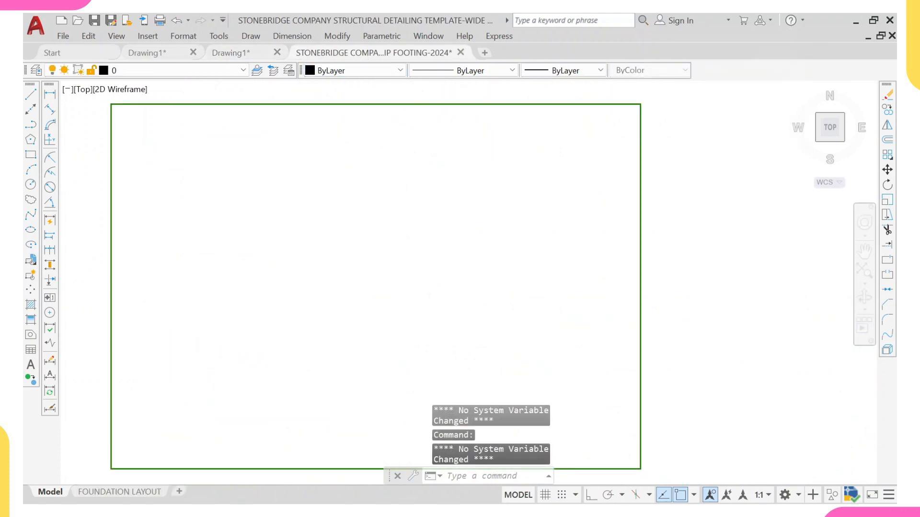
key(ctrl+v)
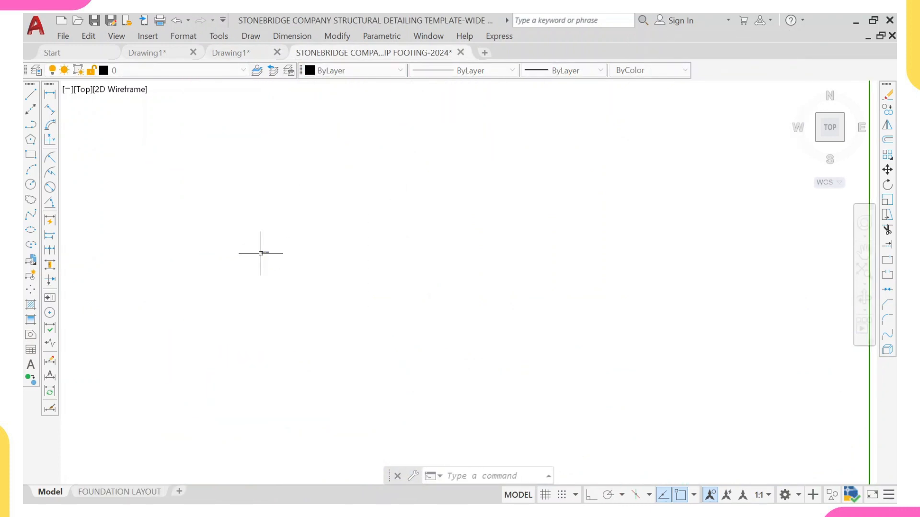
scroll(216, 249, up, 5)
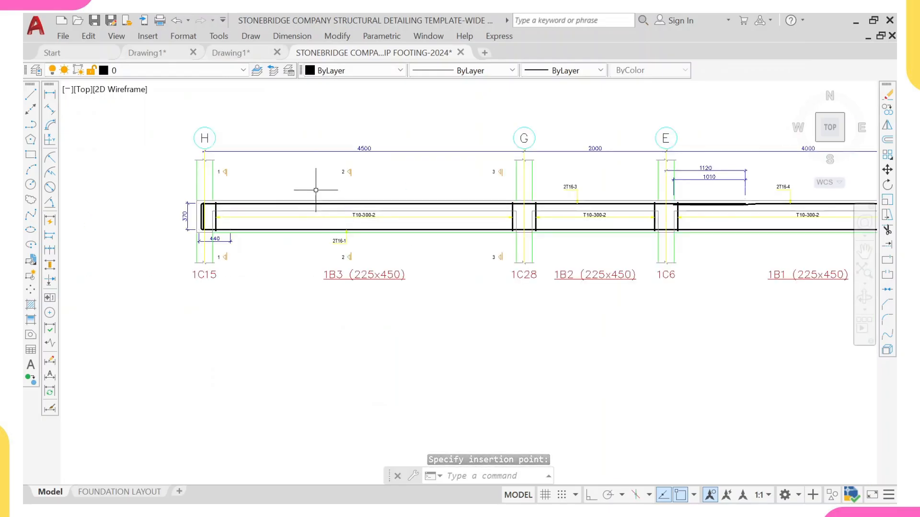
scroll(313, 194, up, 2)
click(315, 191)
scroll(315, 191, down, 6)
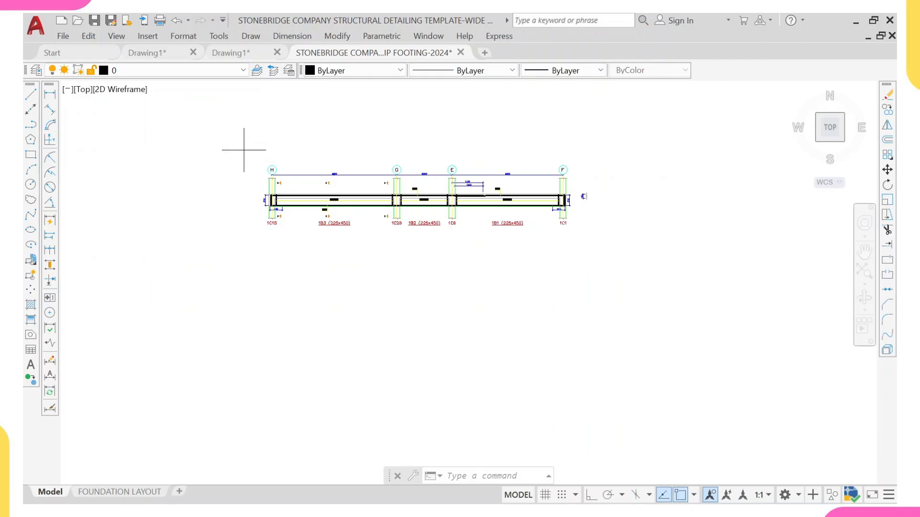
Step: Erase the pasted beam elevation from the template
click(244, 149)
click(660, 240)
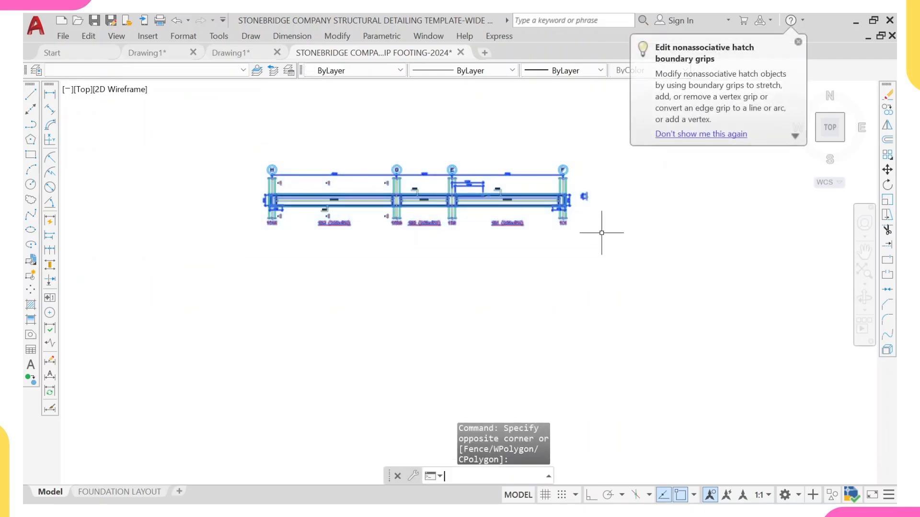
key(Return)
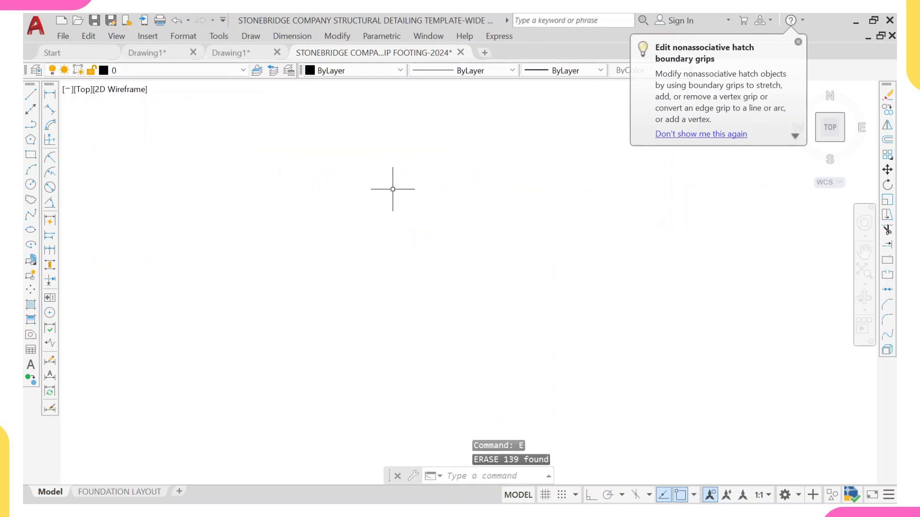
Step: Copy the foundation layout plan in the exported drawing to an empty area on its left
click(230, 53)
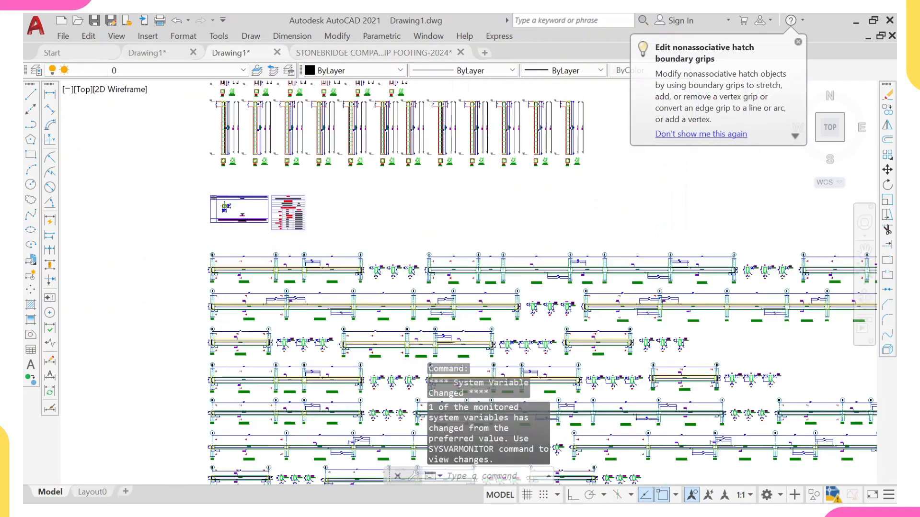
middle_drag(255, 191, 245, 329)
middle_drag(257, 152, 254, 250)
scroll(235, 103, up, 2)
middle_drag(235, 108, 219, 203)
click(151, 175)
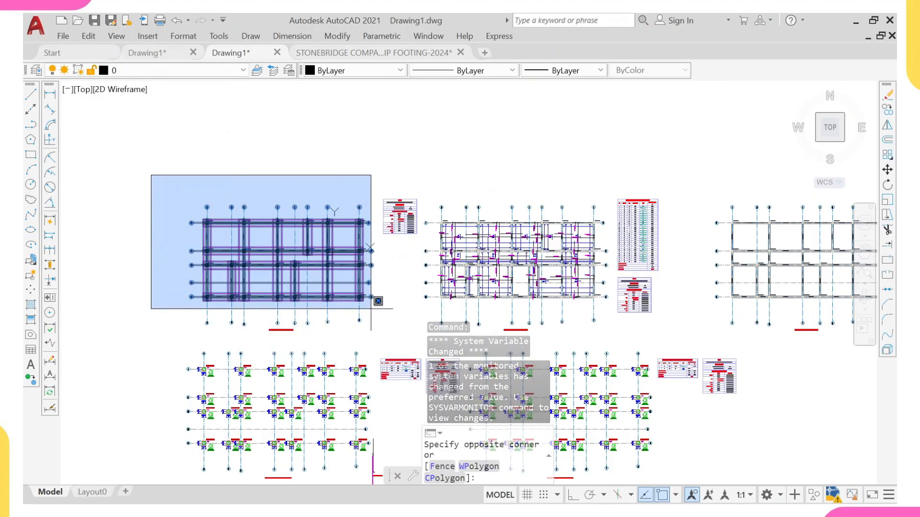
click(371, 316)
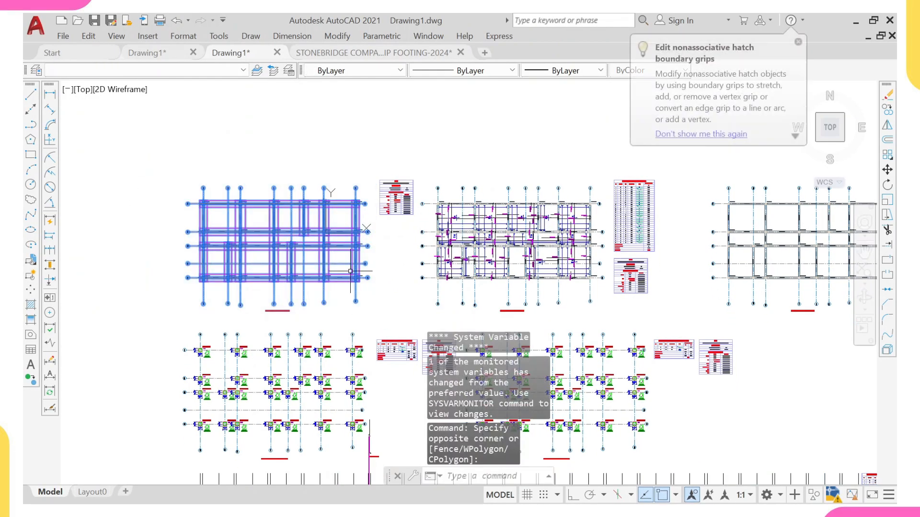
text(c)
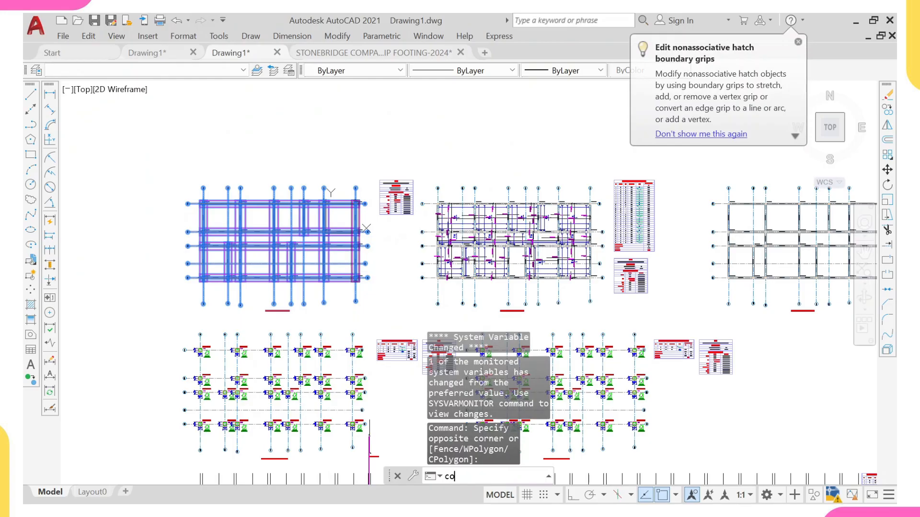
text(o)
key(Return)
click(324, 231)
scroll(200, 214, down, 2)
middle_drag(180, 218, 629, 234)
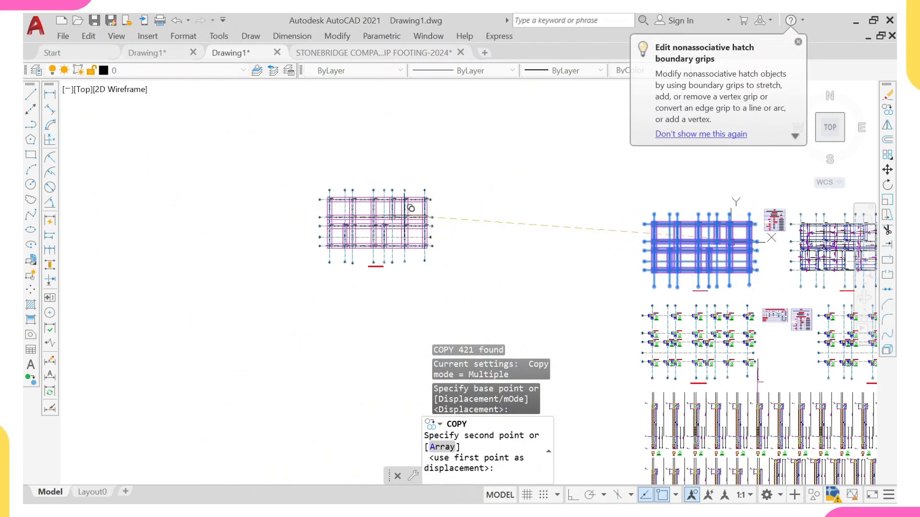
click(411, 209)
scroll(412, 208, up, 4)
scroll(393, 247, down, 2)
key(Escape)
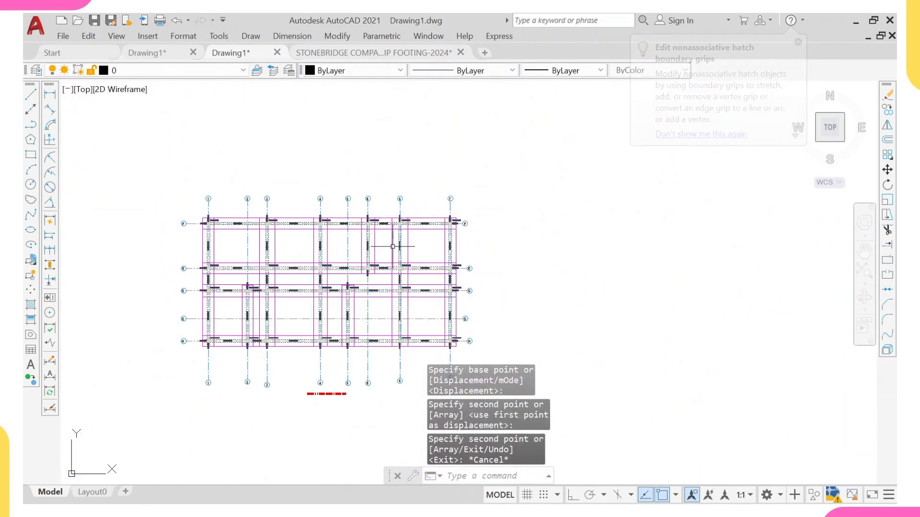
Step: Select the copied foundation layout plan and copy it to the clipboard
scroll(283, 330, up, 4)
middle_drag(241, 254, 298, 238)
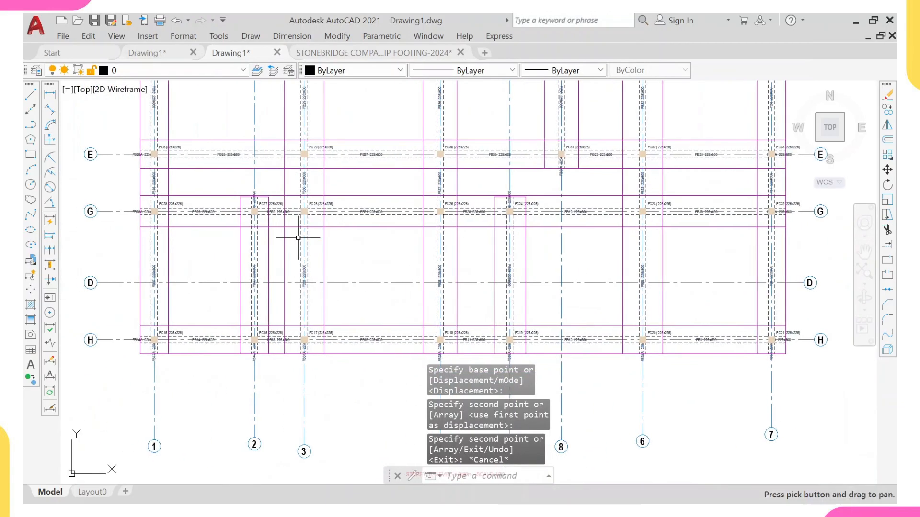
scroll(298, 237, down, 4)
scroll(195, 189, up, 6)
scroll(264, 194, down, 6)
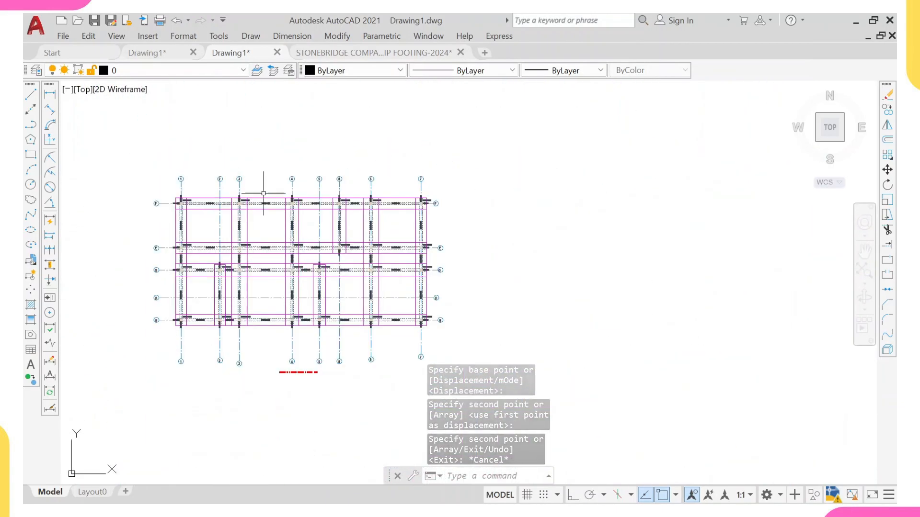
scroll(412, 306, down, 4)
click(211, 175)
middle_drag(406, 365, 340, 273)
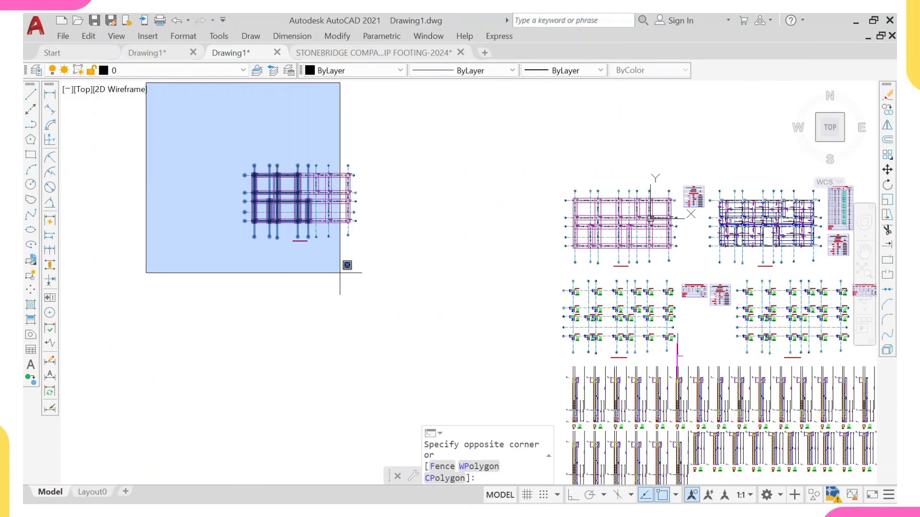
click(393, 274)
key(ctrl+c)
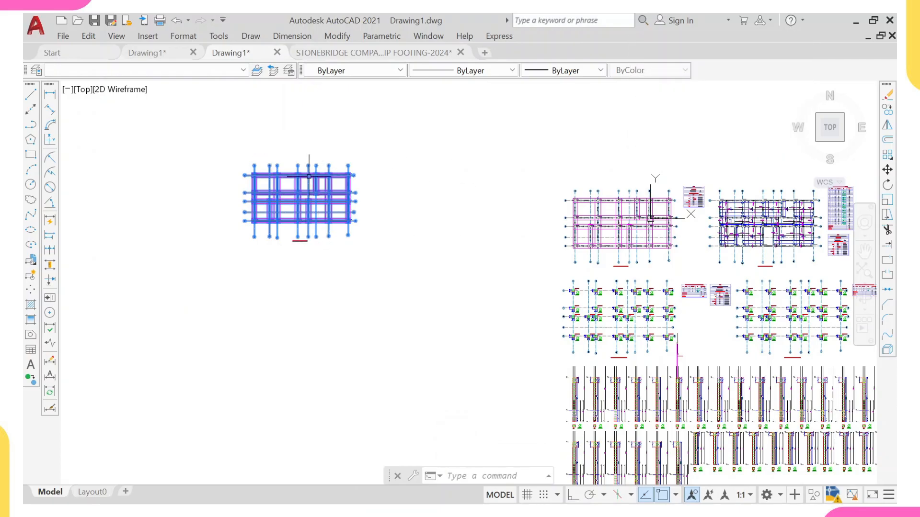
scroll(310, 189, down, 5)
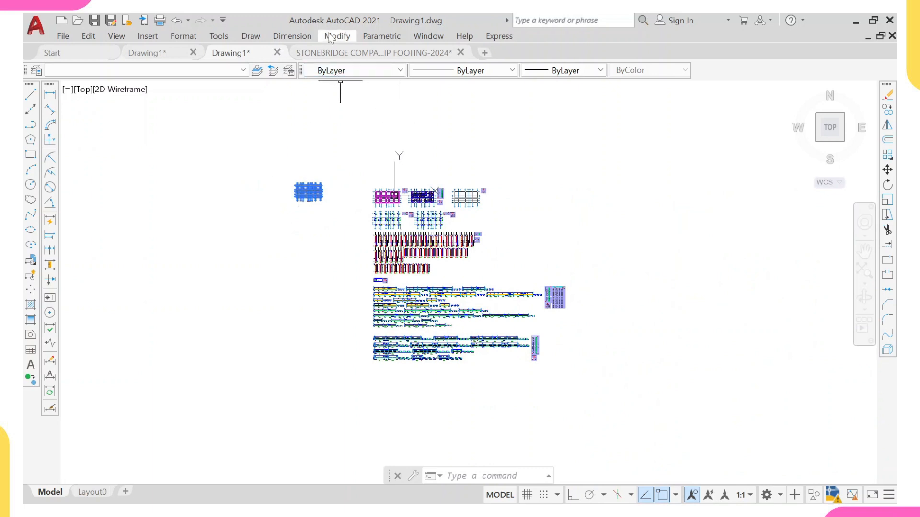
Step: Switch to the Stonebridge template drawing and paste the copied foundation layout plan into its model space
click(335, 53)
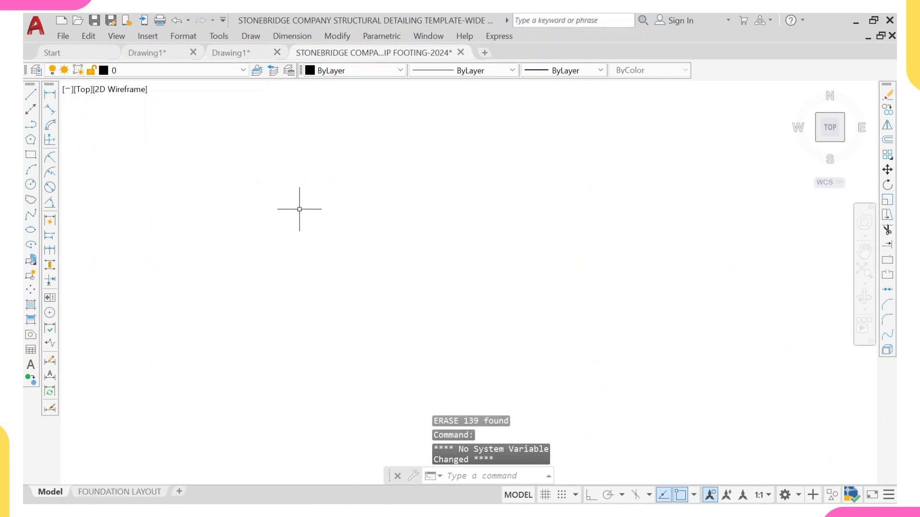
middle_drag(302, 212, 329, 264)
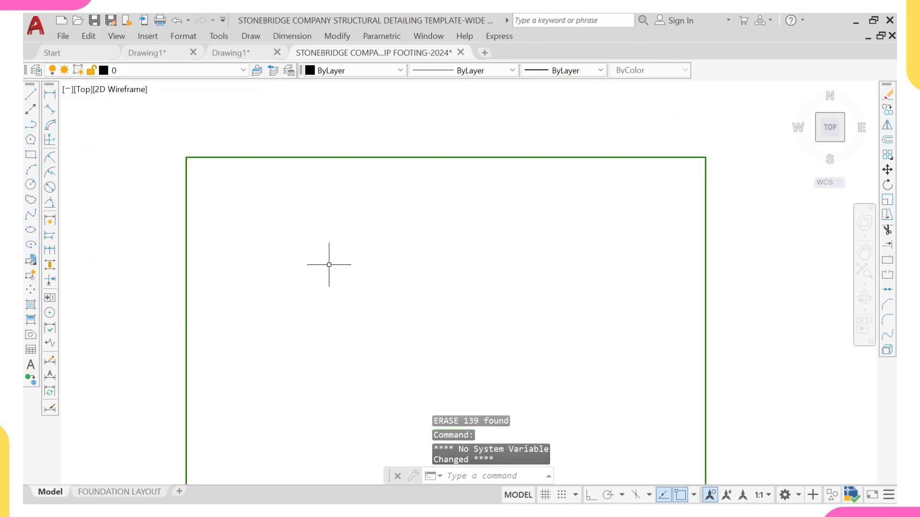
key(ctrl+v)
scroll(330, 271, down, 5)
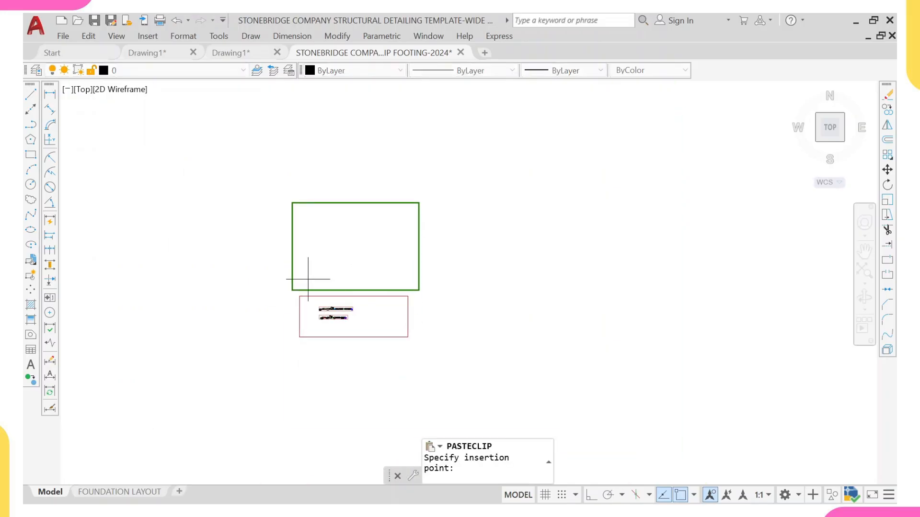
scroll(305, 306, up, 5)
scroll(331, 293, down, 5)
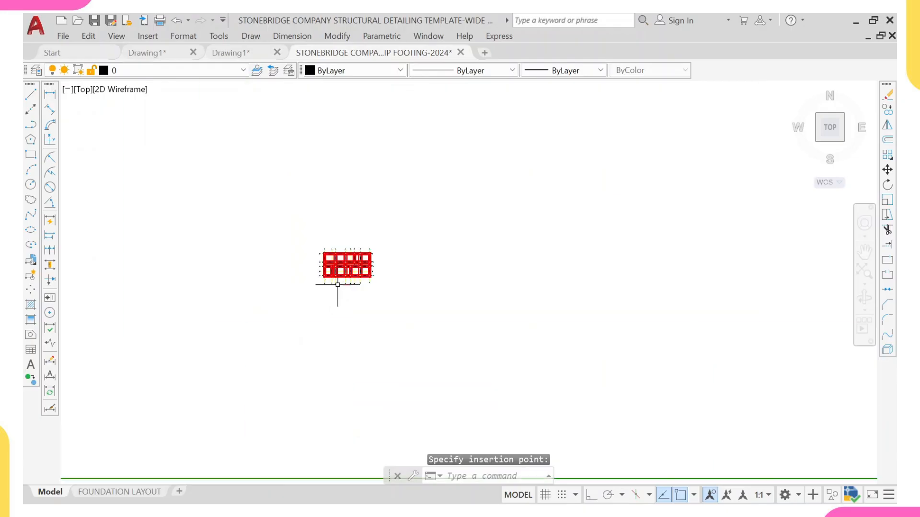
scroll(342, 277, up, 5)
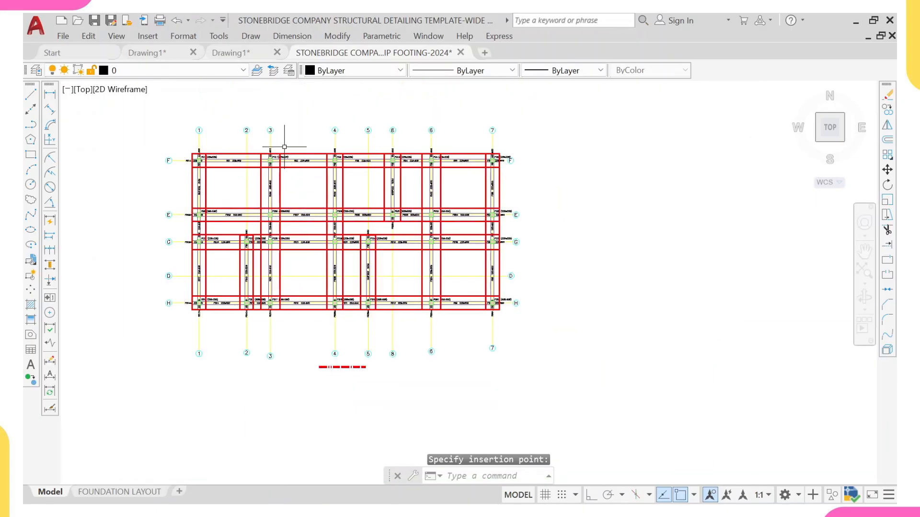
scroll(253, 160, up, 2)
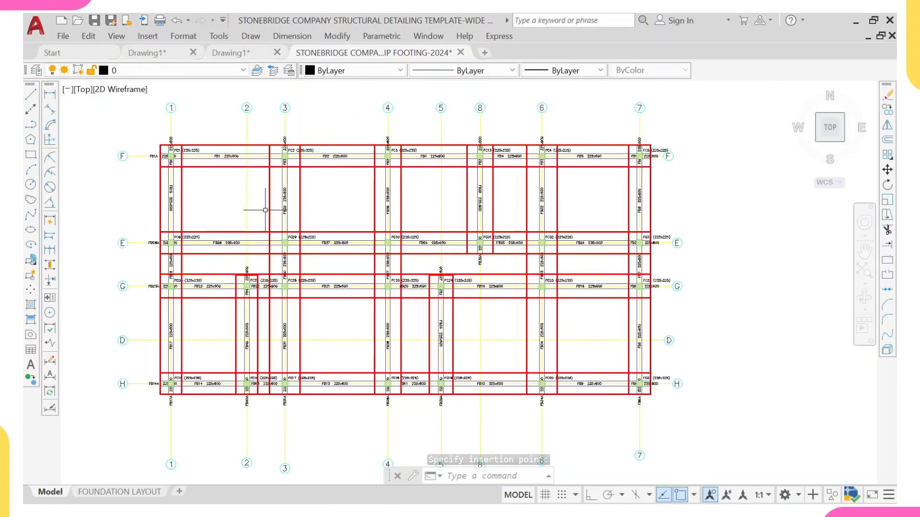
scroll(257, 300, down, 6)
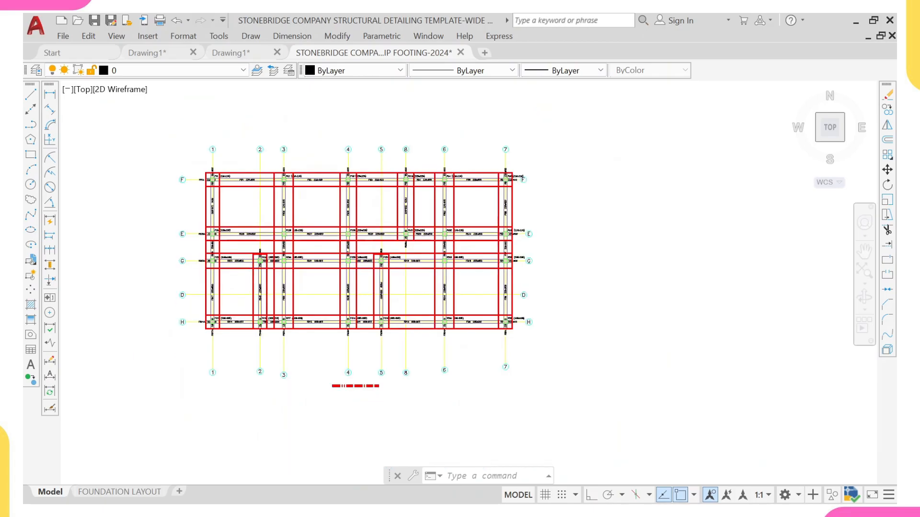
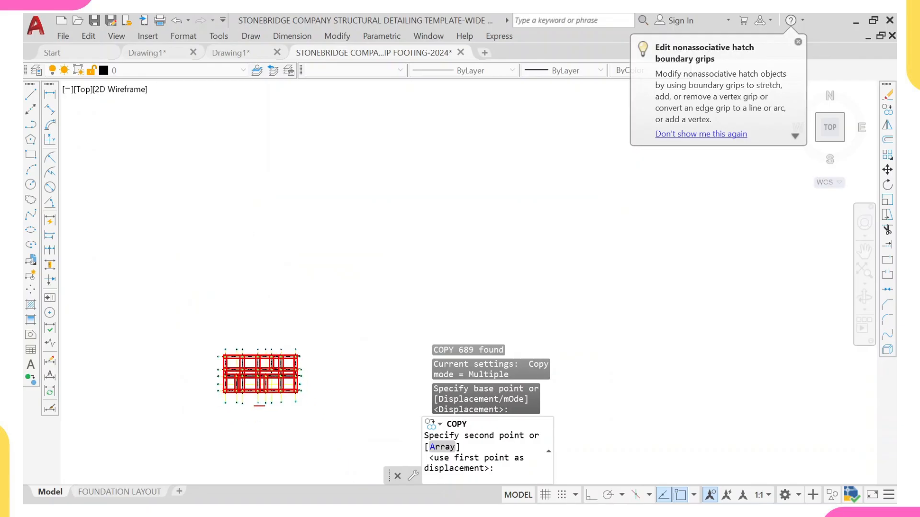
Step: Place the copy of the foundation layout plan beneath the template's foundation sheet and exit the Copy command
click(279, 284)
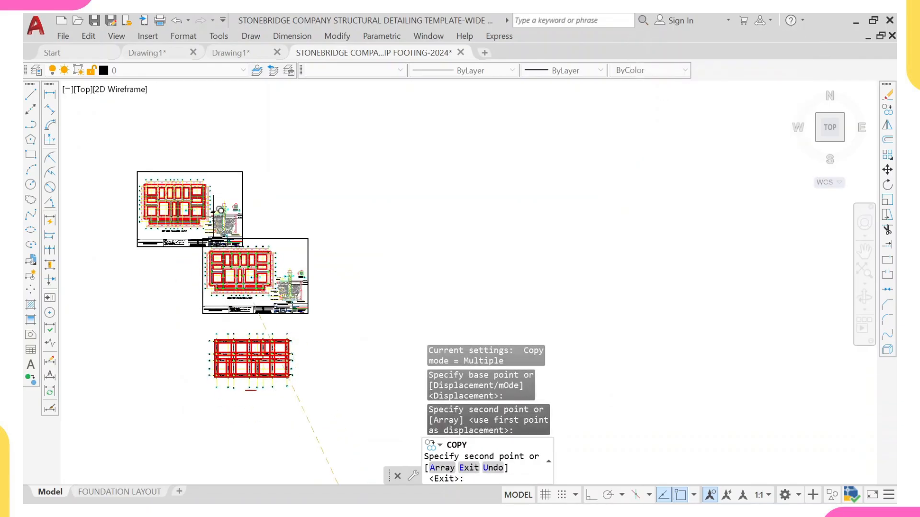
key(Escape)
Step: Examine the grid lines of the template sheet and the pasted plan to compare which layers they are on
middle_drag(264, 261, 237, 131)
scroll(237, 131, up, 6)
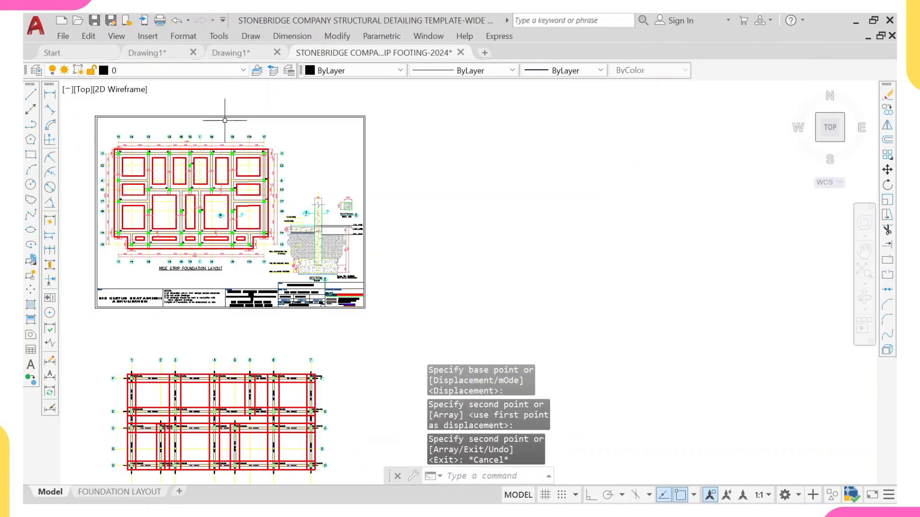
scroll(279, 251, down, 5)
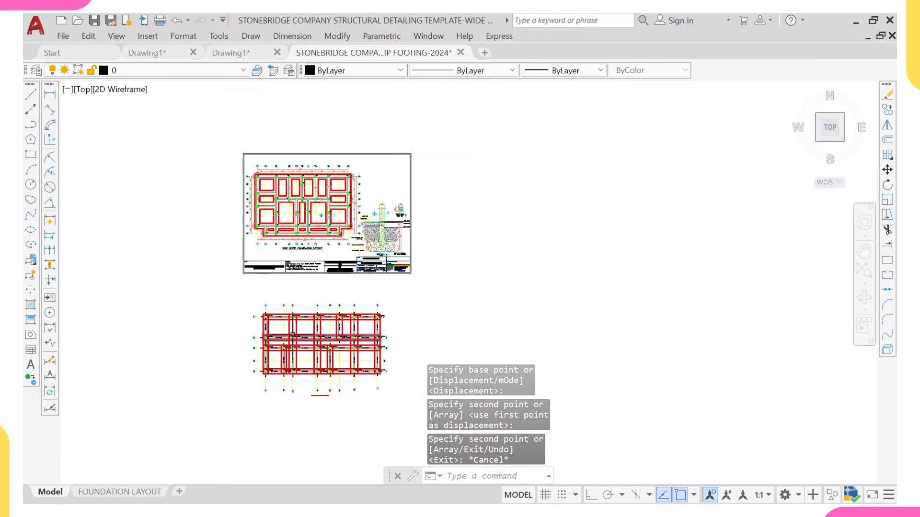
middle_drag(271, 301, 262, 246)
scroll(262, 246, up, 6)
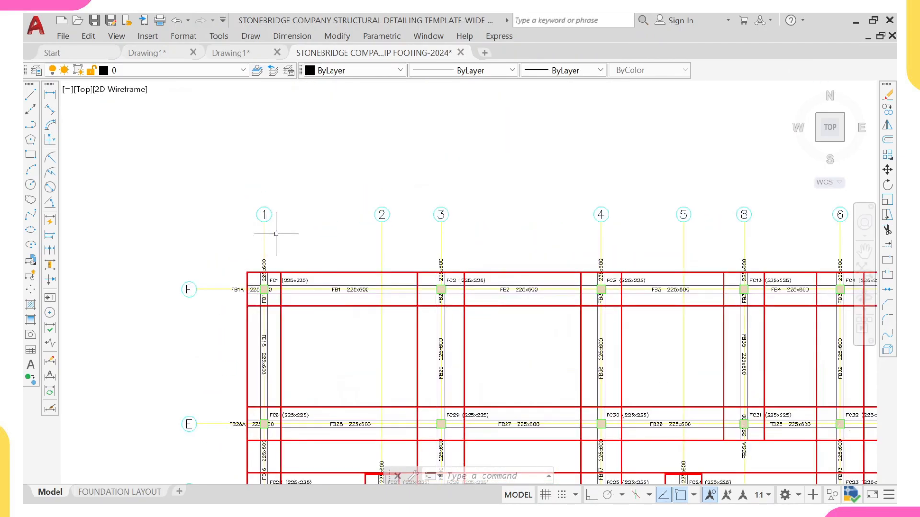
scroll(276, 233, down, 6)
middle_drag(275, 173, 270, 252)
middle_drag(327, 124, 321, 149)
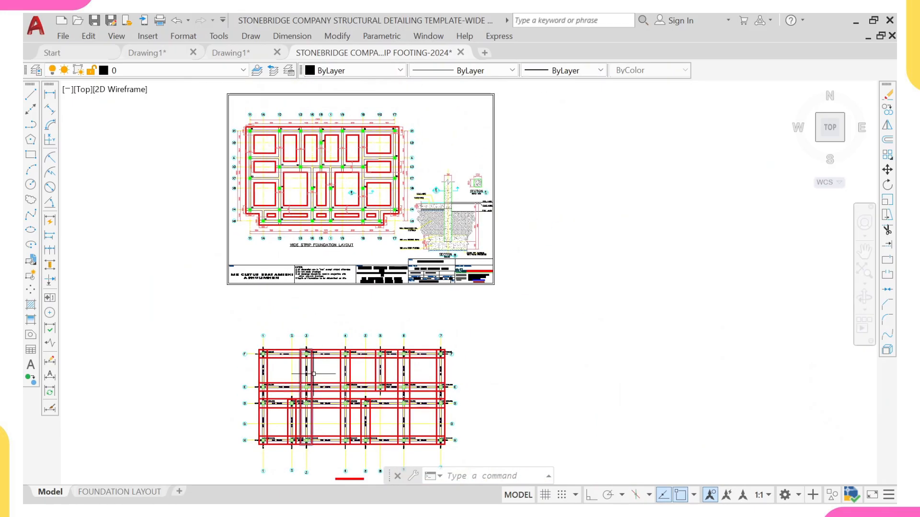
scroll(257, 102, up, 8)
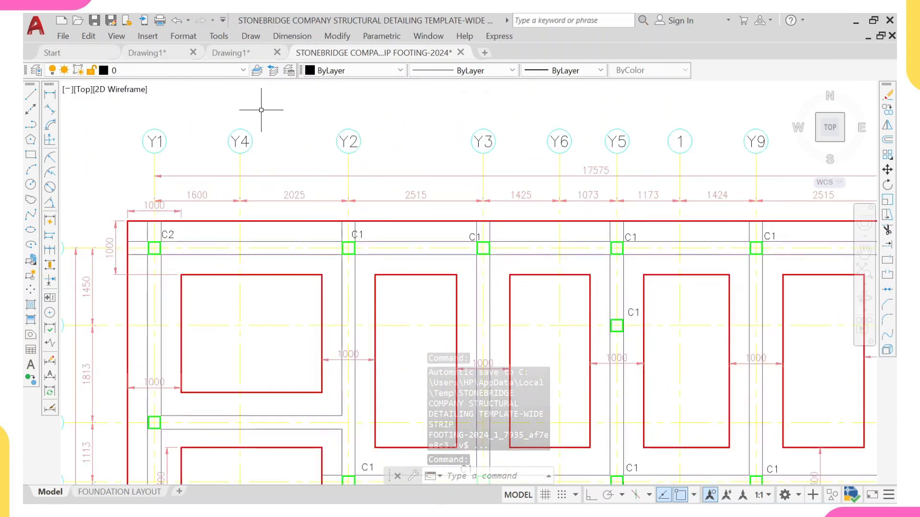
middle_drag(173, 159, 180, 153)
scroll(180, 152, up, 4)
click(207, 137)
click(148, 130)
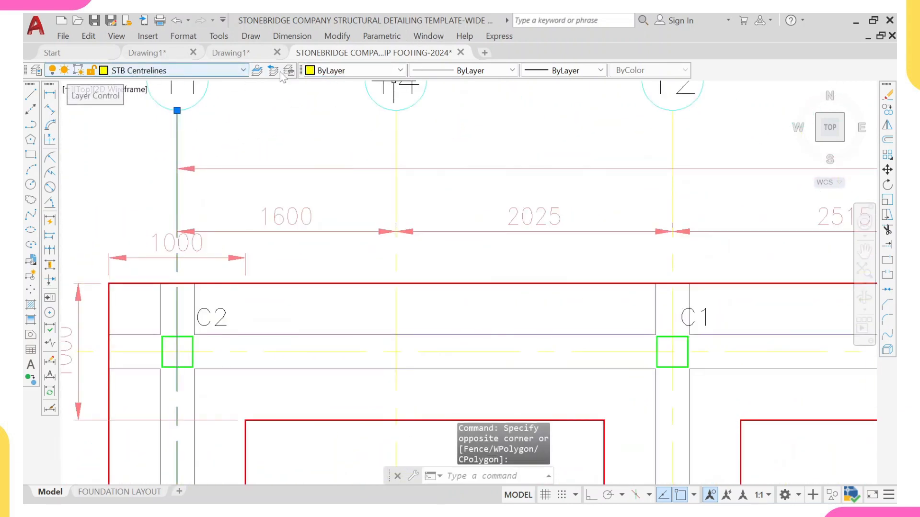
scroll(598, 86, down, 2)
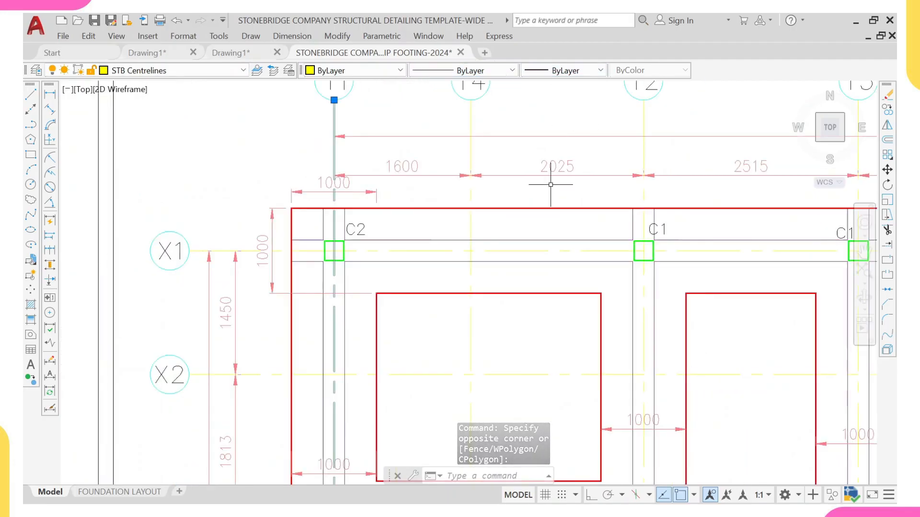
key(Escape)
scroll(518, 199, down, 3)
mouse_move(467, 256)
middle_down()
mouse_move(431, 122)
mouse_move(394, 52)
middle_up()
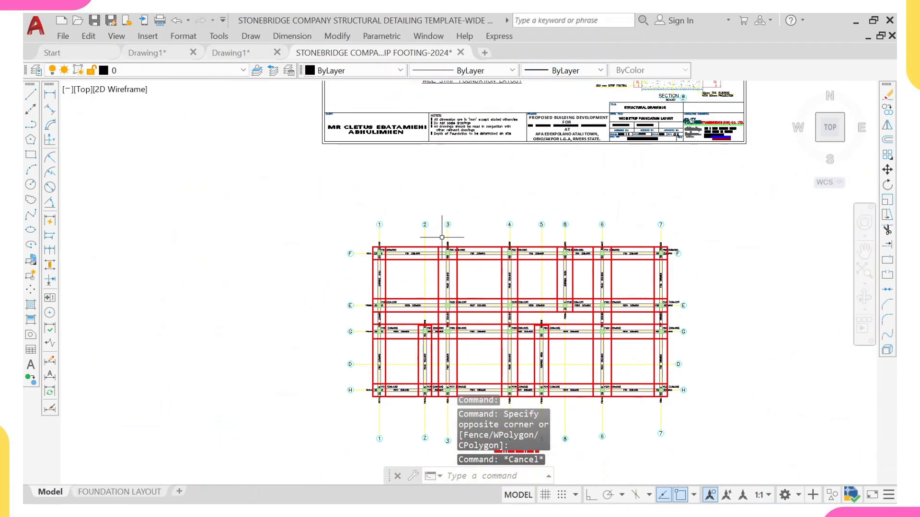
scroll(442, 238, up, 6)
click(355, 171)
click(328, 160)
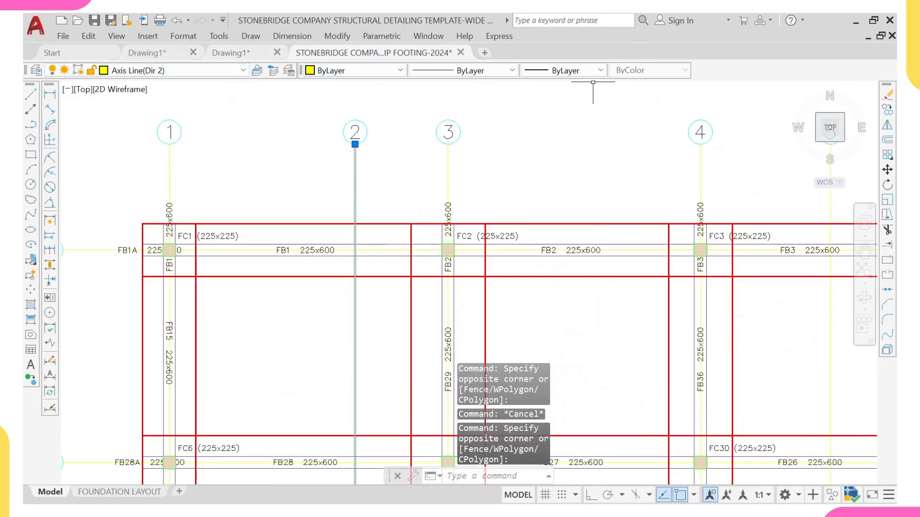
scroll(572, 89, down, 6)
middle_drag(514, 109, 411, 243)
key(Escape)
mouse_move(411, 143)
middle_down()
mouse_move(397, 220)
mouse_move(427, 142)
mouse_move(425, 151)
middle_up()
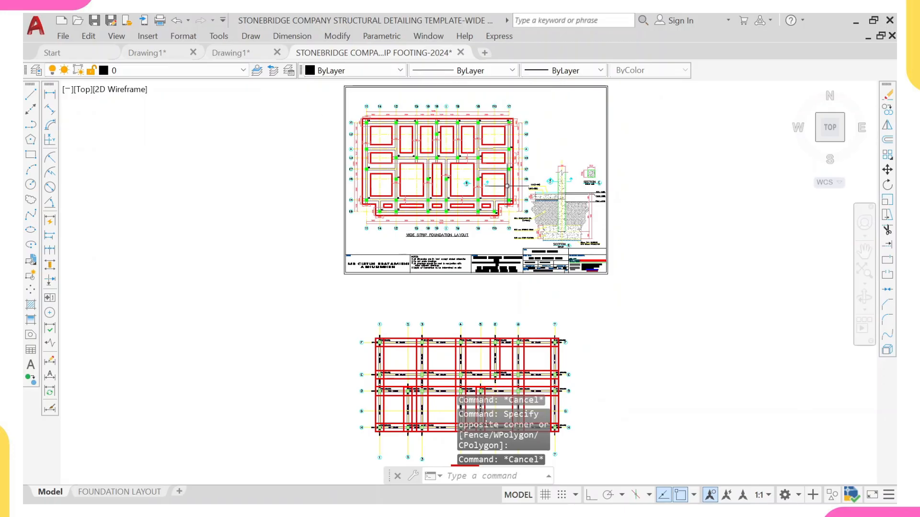
scroll(445, 194, down, 4)
scroll(494, 321, up, 2)
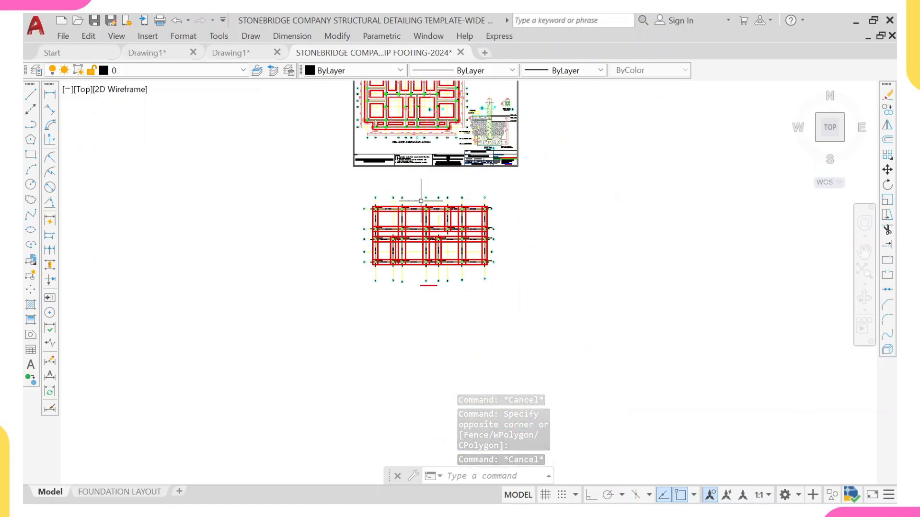
middle_drag(404, 182, 415, 332)
scroll(416, 332, up, 2)
scroll(374, 143, up, 5)
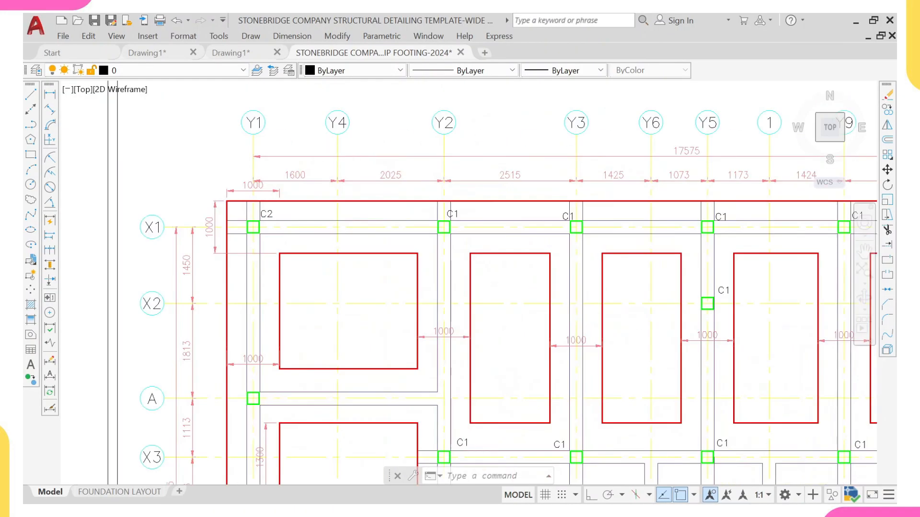
Step: Use Match Properties to apply the template's STB Centrelines grid line properties to all axis lines of the pasted foundation plan
click(353, 149)
click(299, 144)
text(m)
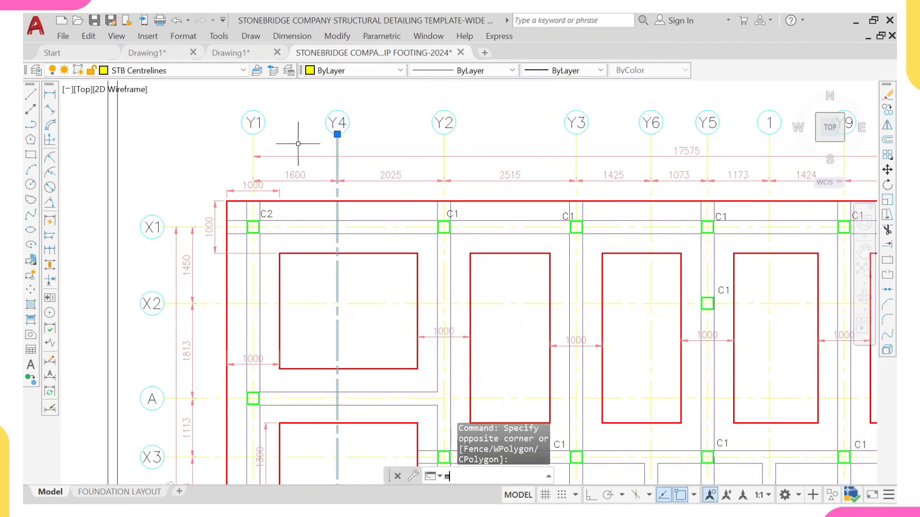
text(a)
key(Return)
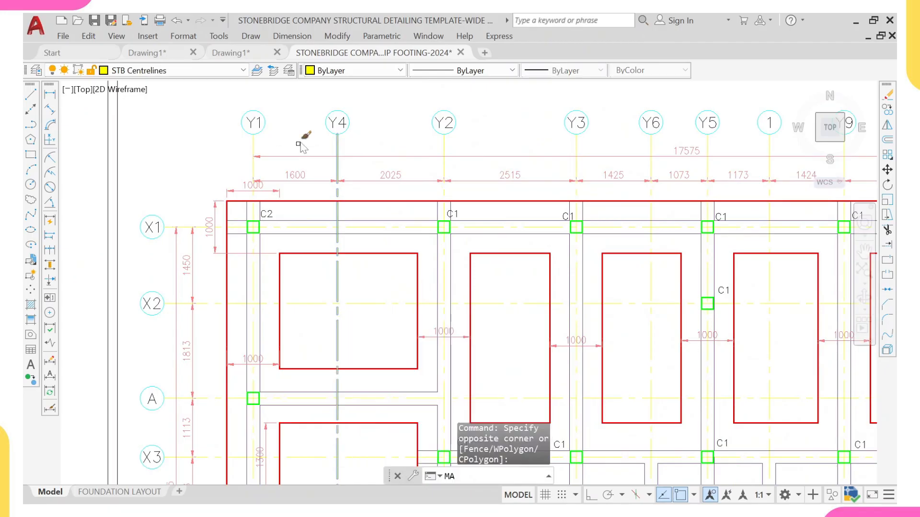
scroll(308, 140, down, 6)
scroll(435, 244, up, 5)
middle_drag(435, 244, 411, 123)
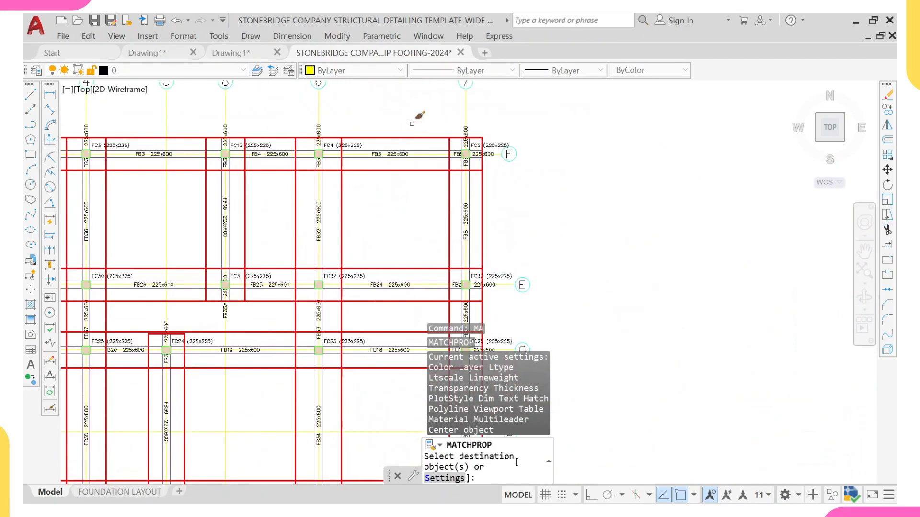
click(492, 103)
scroll(259, 104, down, 5)
middle_drag(81, 128, 363, 92)
middle_drag(252, 89, 355, 236)
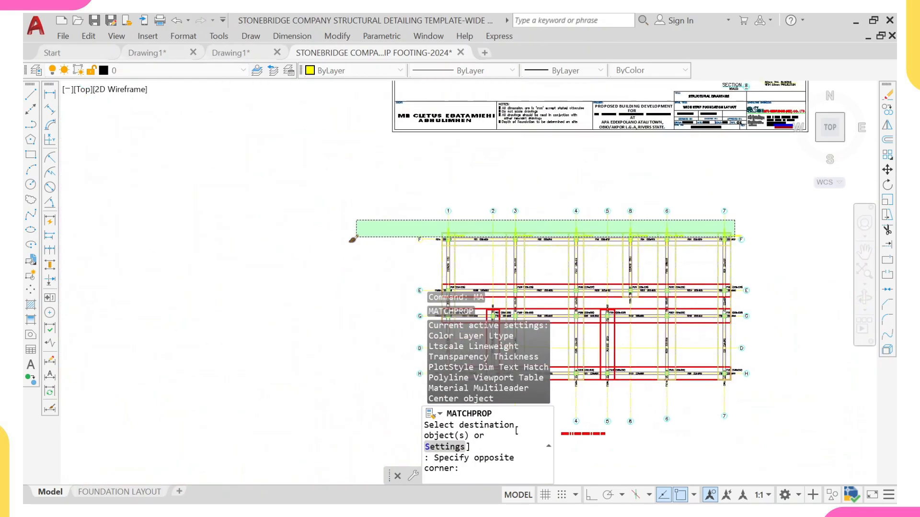
scroll(397, 230, up, 5)
click(413, 218)
scroll(593, 234, up, 2)
middle_drag(593, 234, 498, 177)
click(316, 184)
middle_drag(324, 284, 297, 127)
scroll(297, 127, down, 5)
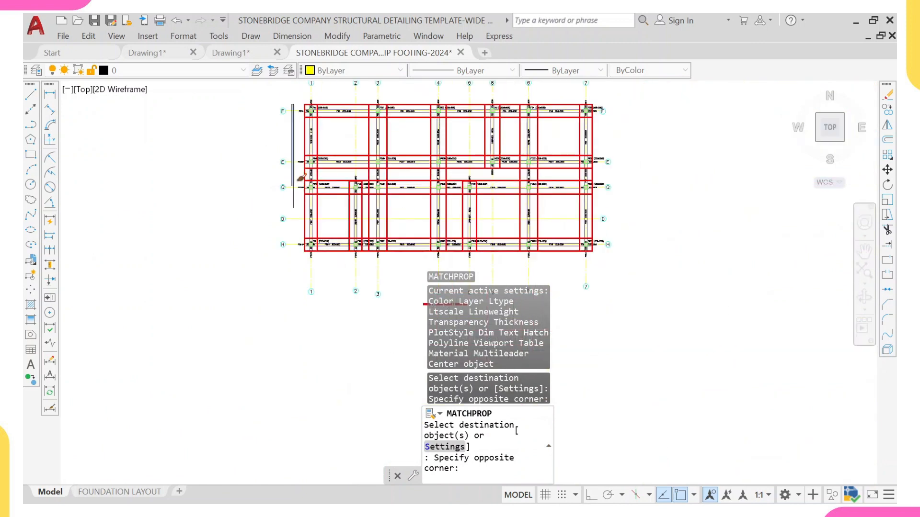
middle_drag(289, 291, 285, 283)
scroll(293, 265, up, 4)
click(278, 228)
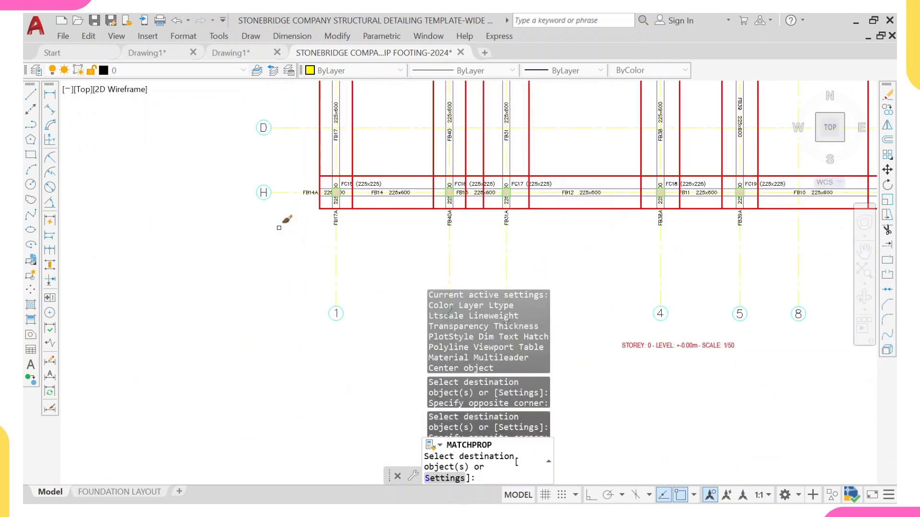
scroll(281, 211, down, 8)
middle_drag(356, 138, 341, 269)
scroll(336, 336, up, 6)
middle_drag(334, 335, 298, 288)
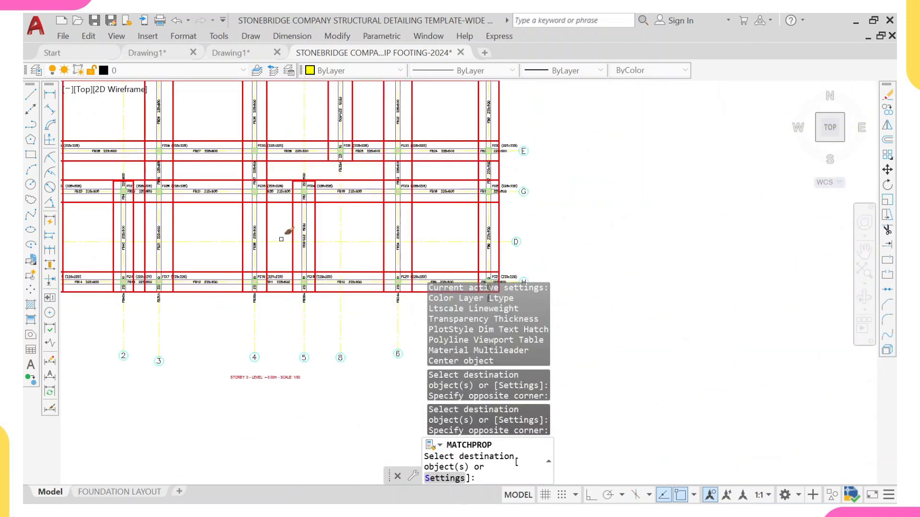
key(Escape)
Step: Check the layer of the pasted plan's axis lines by selecting a couple of them
click(309, 311)
click(289, 330)
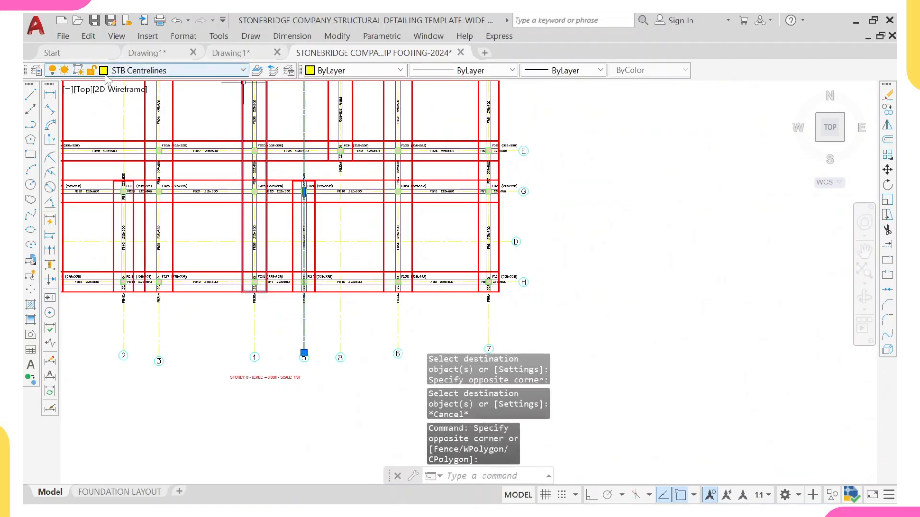
scroll(412, 119, down, 8)
scroll(415, 121, up, 4)
key(Escape)
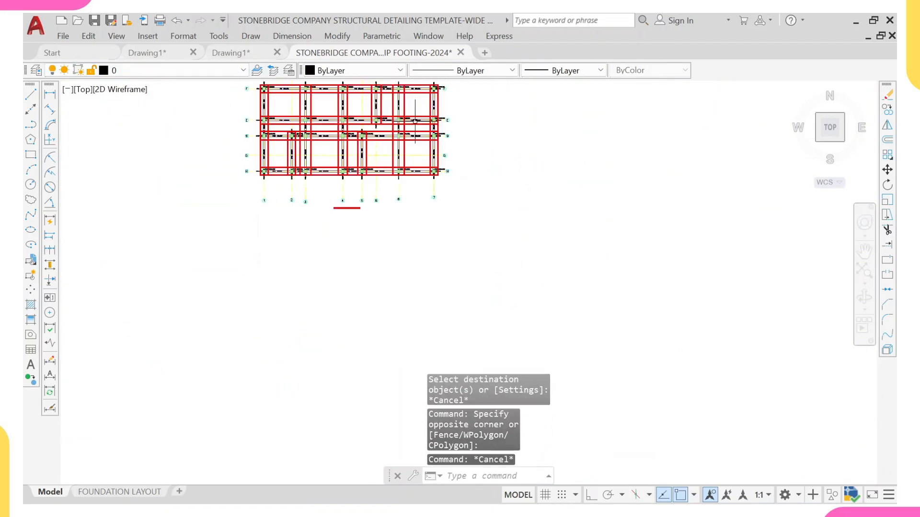
scroll(415, 121, up, 6)
click(512, 211)
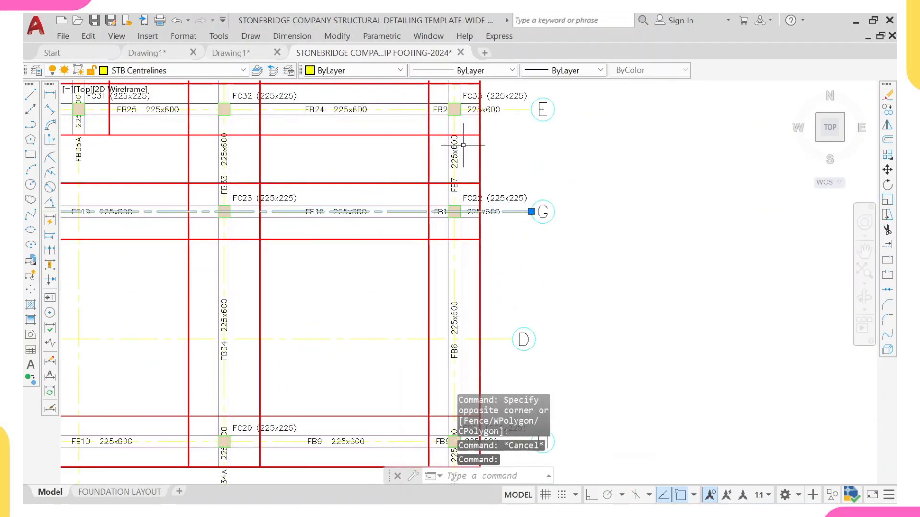
scroll(369, 84, down, 2)
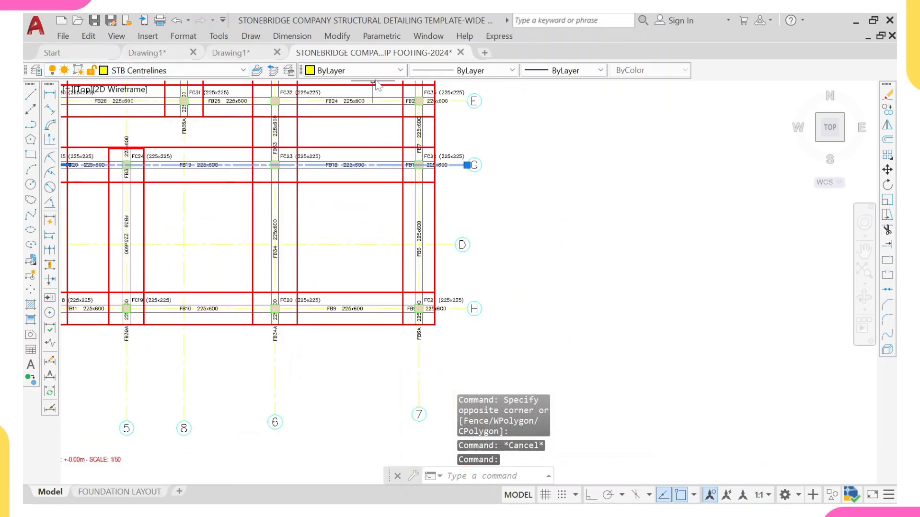
scroll(392, 110, down, 2)
key(Escape)
scroll(264, 251, down, 6)
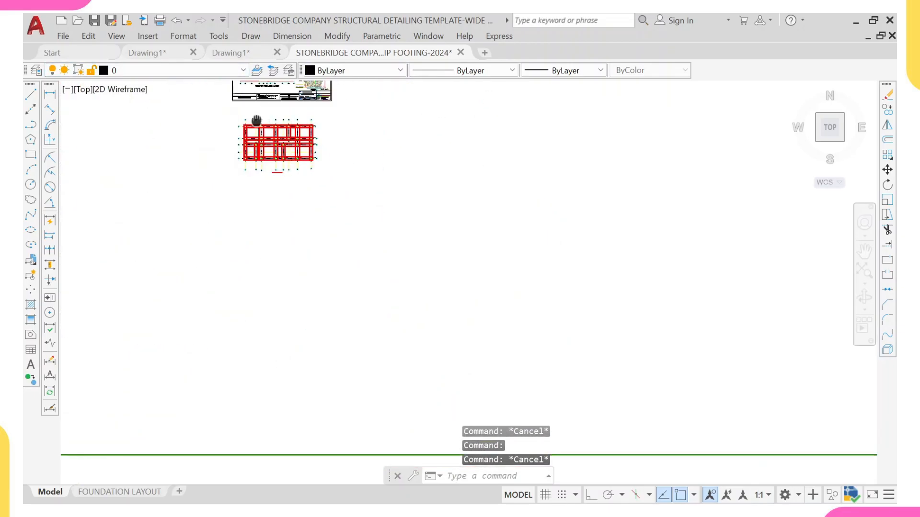
Step: Inspect the layers of beam lines and beam labels in the template and pasted plan, then survey the template sheets
scroll(264, 251, up, 5)
scroll(240, 144, up, 3)
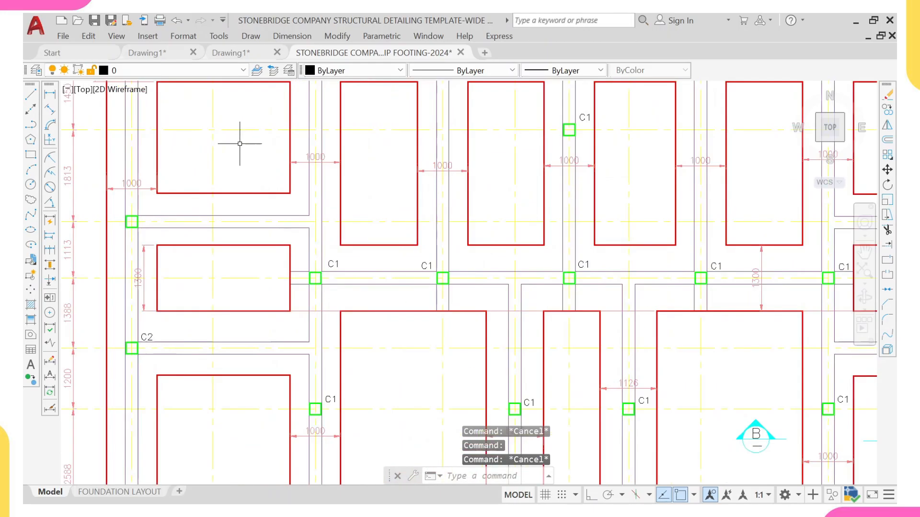
click(322, 232)
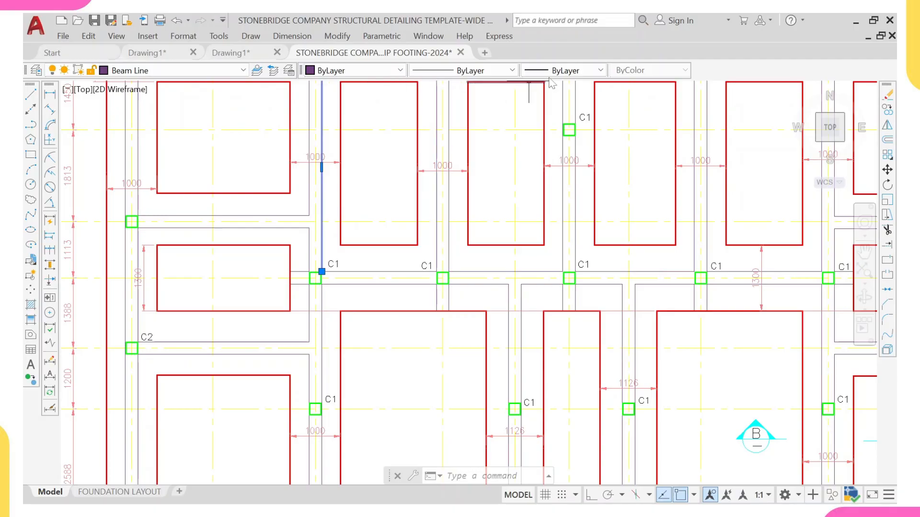
scroll(417, 155, down, 10)
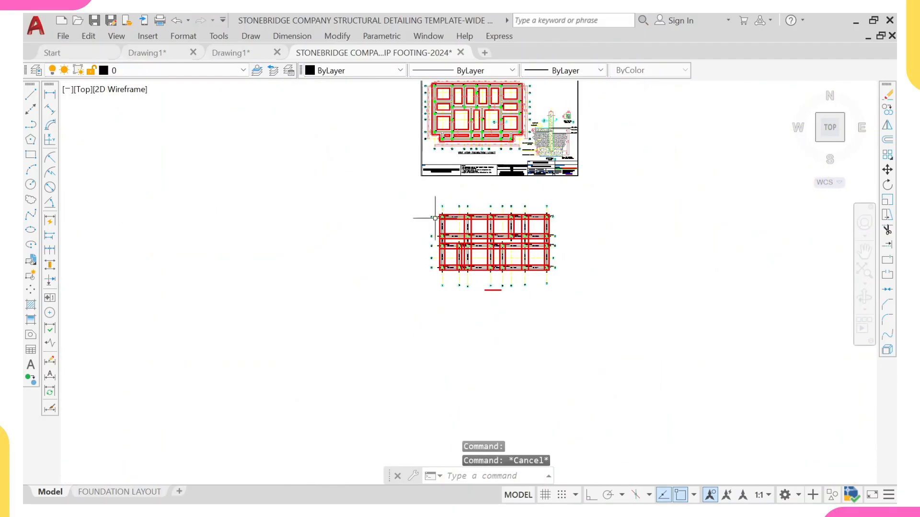
scroll(435, 218, up, 10)
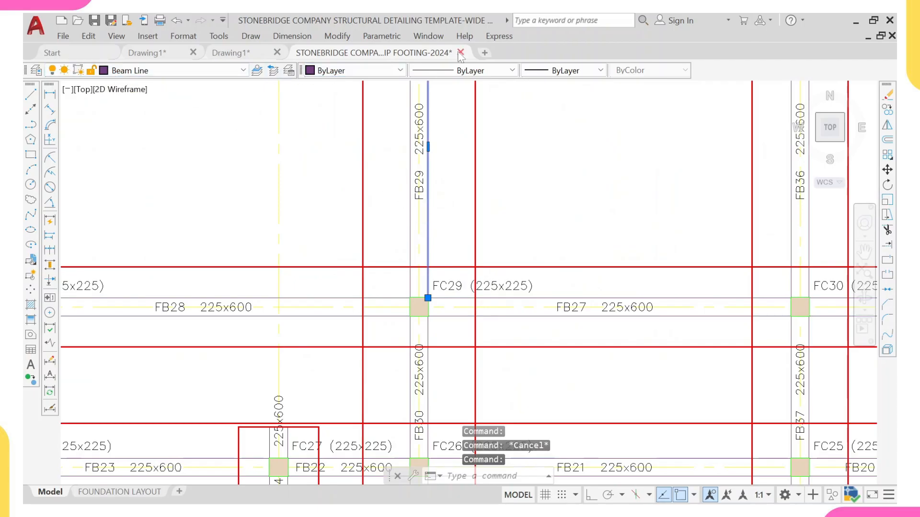
key(Escape)
scroll(468, 185, down, 6)
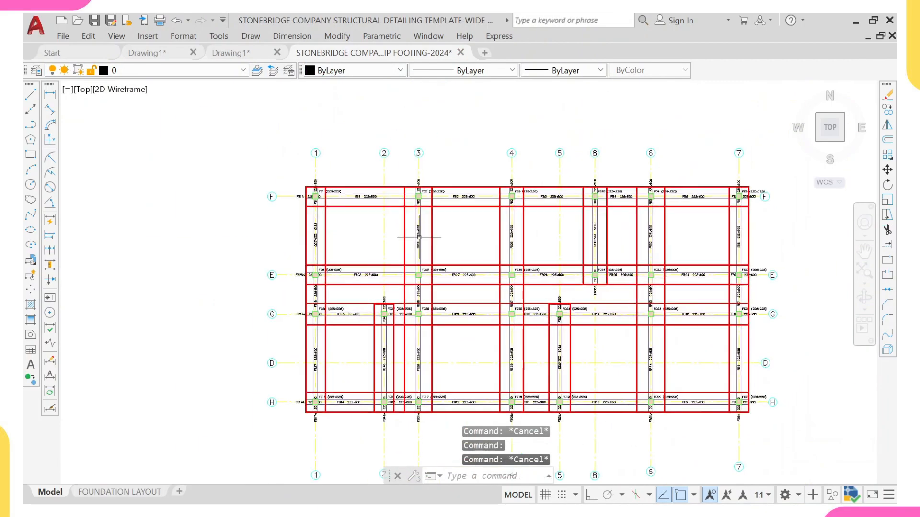
scroll(339, 154, down, 3)
scroll(383, 211, up, 12)
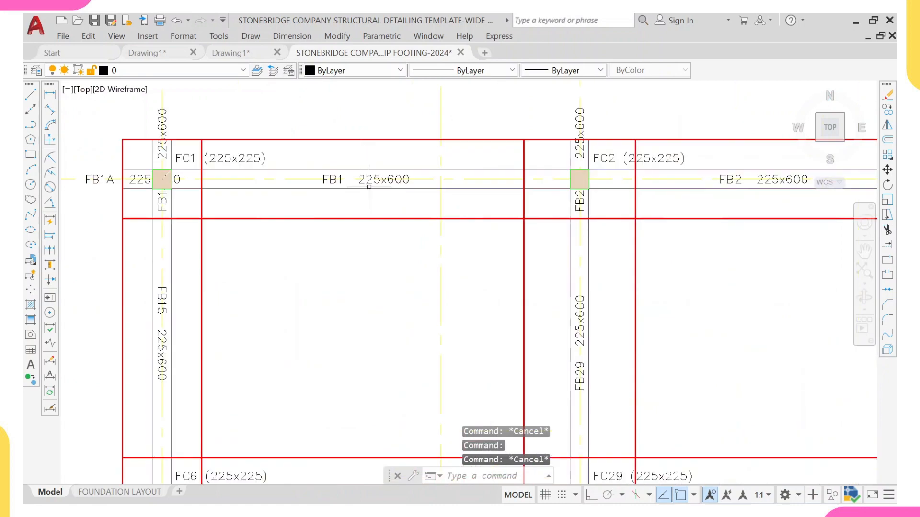
click(367, 184)
scroll(365, 181, down, 5)
scroll(355, 148, up, 5)
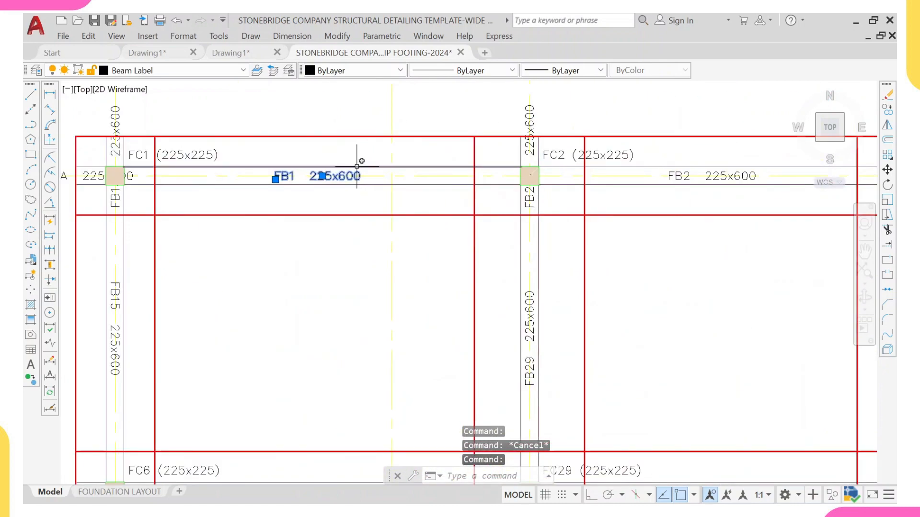
scroll(361, 158, down, 7)
middle_drag(362, 113, 271, 338)
scroll(268, 318, up, 7)
scroll(248, 173, down, 10)
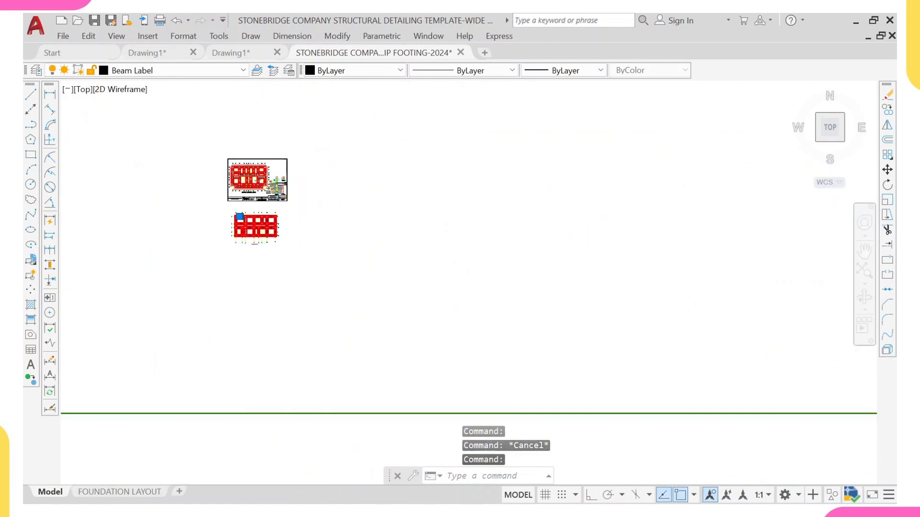
scroll(269, 230, down, 8)
scroll(269, 230, down, 1)
middle_drag(318, 288, 302, 240)
scroll(285, 279, up, 8)
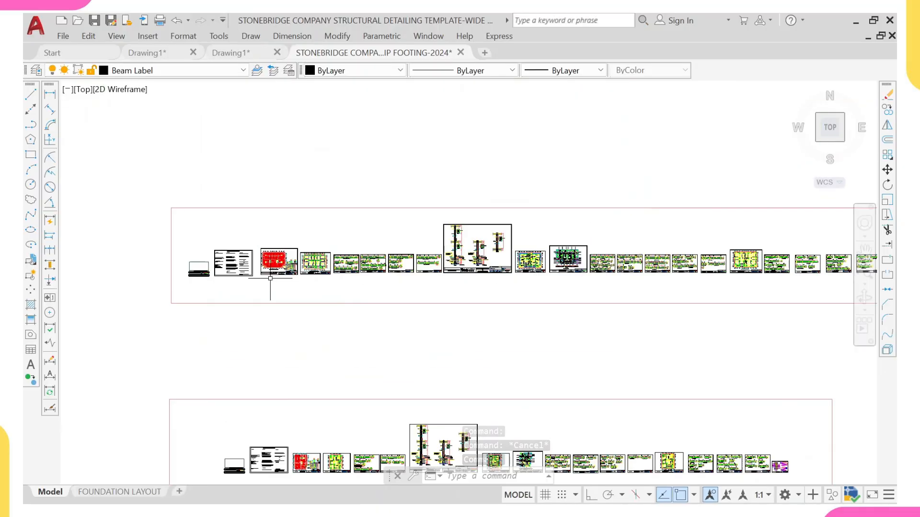
scroll(326, 258, up, 4)
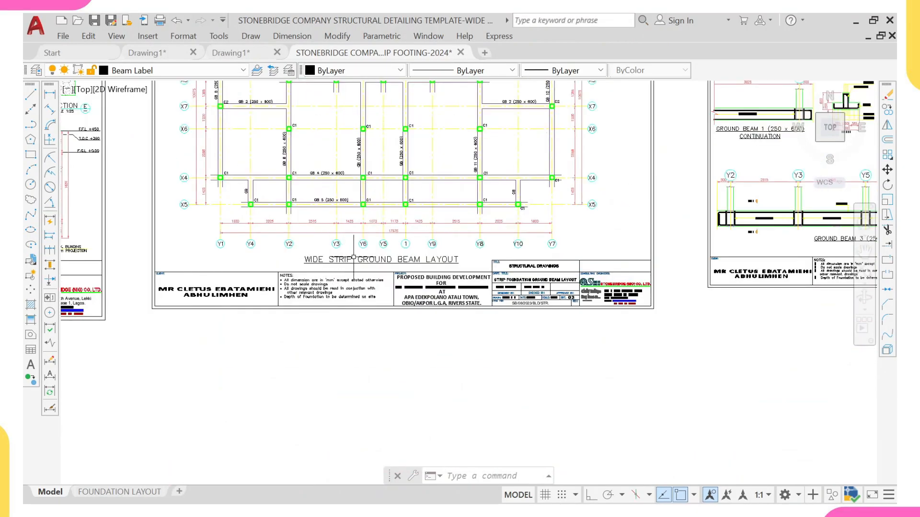
Step: Survey the template sheet and the pasted foundation plan, clearing any current selection
middle_drag(466, 188, 431, 254)
scroll(370, 230, up, 4)
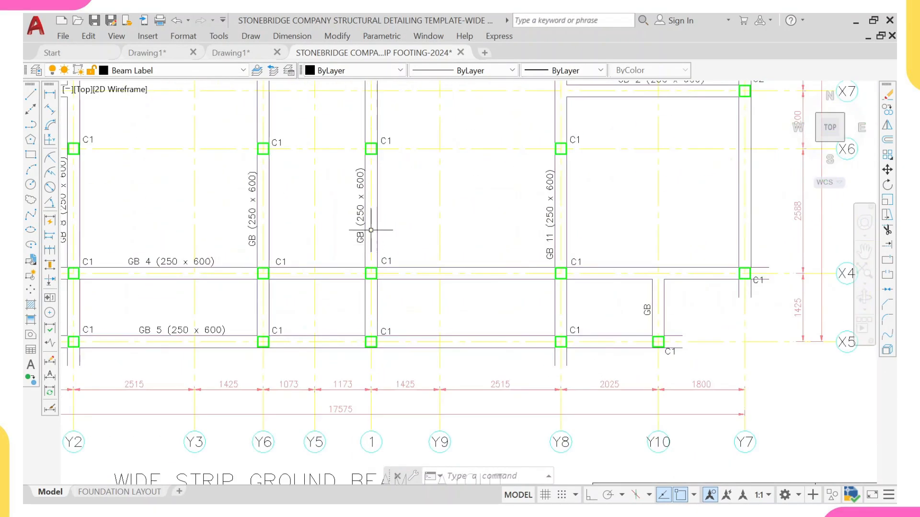
scroll(267, 244, down, 12)
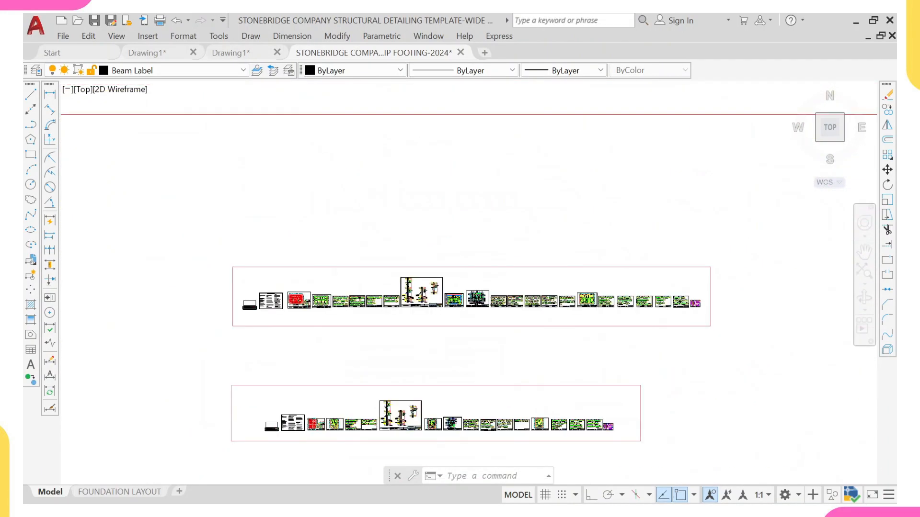
scroll(166, 172, up, 6)
scroll(312, 149, up, 4)
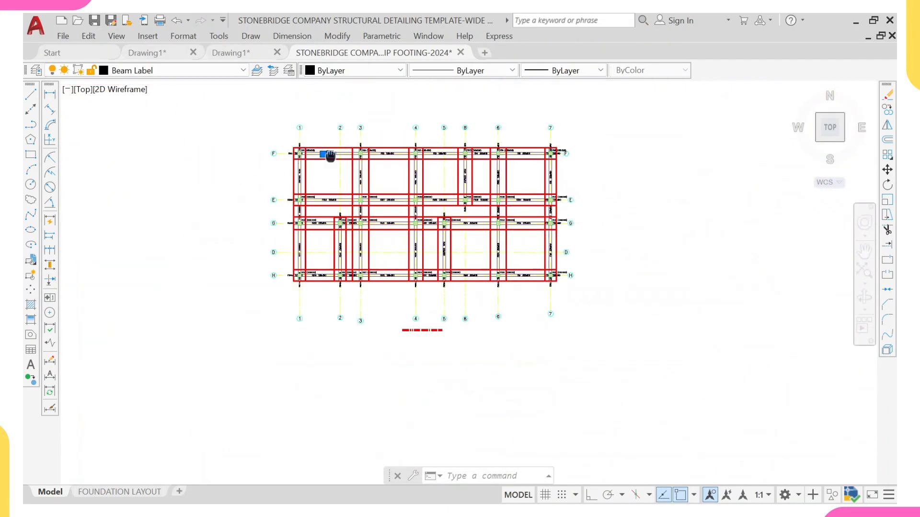
middle_drag(332, 154, 324, 204)
right_click(325, 165)
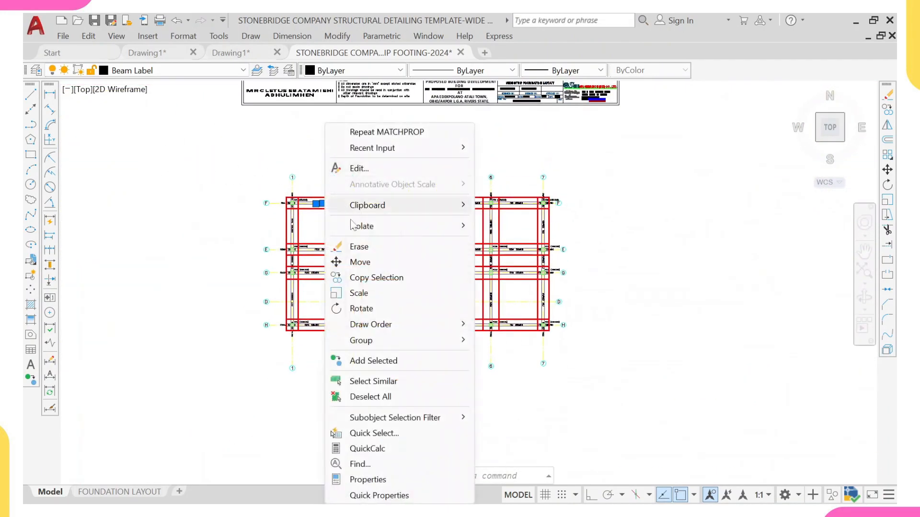
click(371, 397)
Step: Select the pasted plan's beam and column labels using Select Similar and erase them all
scroll(325, 220, up, 6)
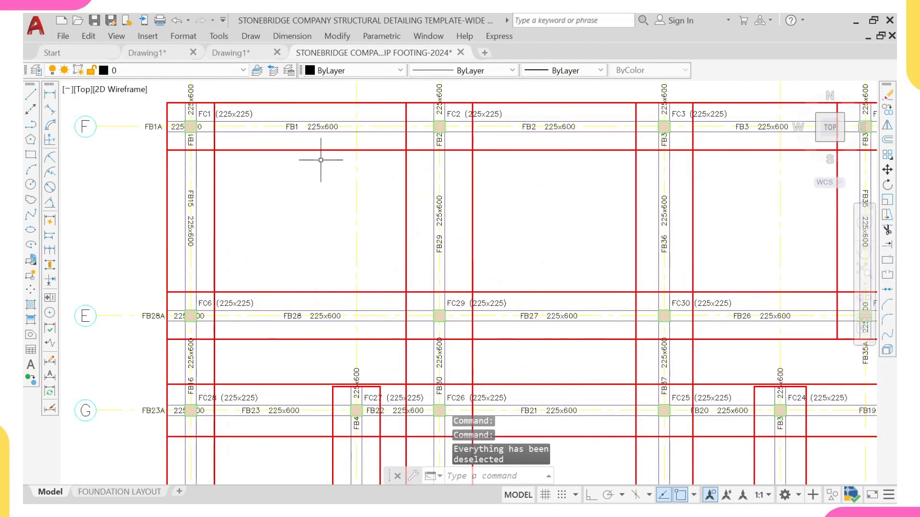
scroll(307, 129, up, 5)
click(297, 142)
scroll(268, 144, down, 5)
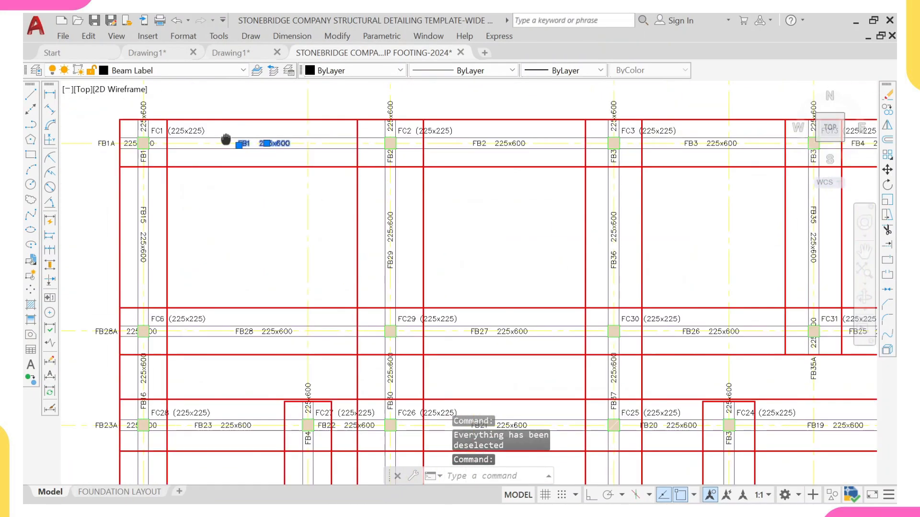
scroll(230, 142, up, 2)
scroll(204, 140, up, 2)
click(190, 150)
right_click(239, 134)
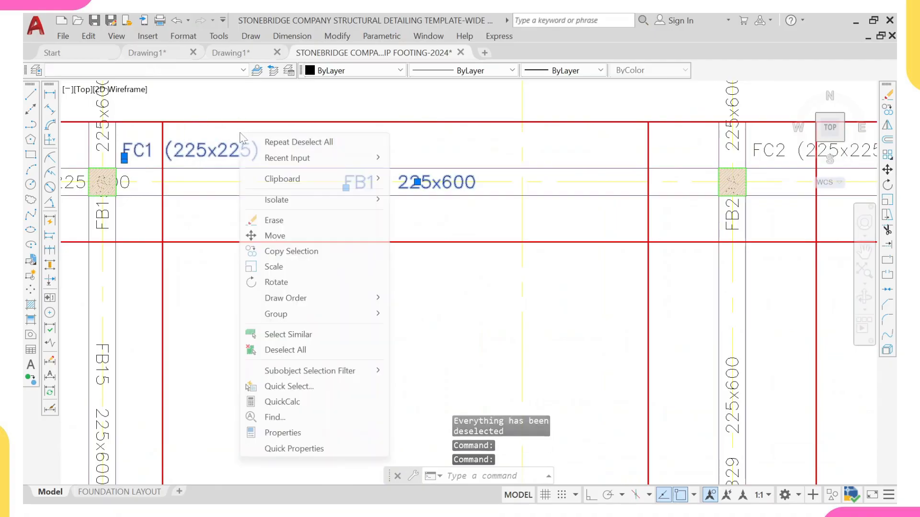
click(286, 334)
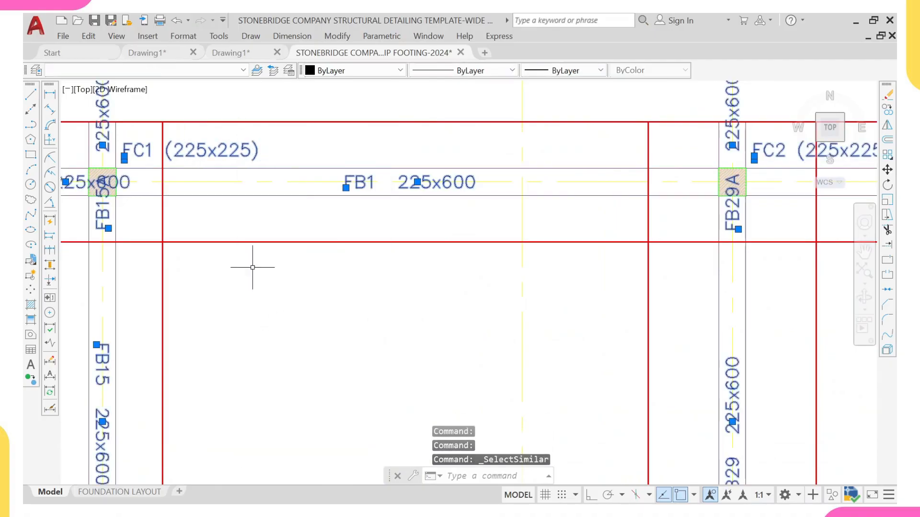
scroll(253, 267, down, 12)
scroll(347, 424, up, 8)
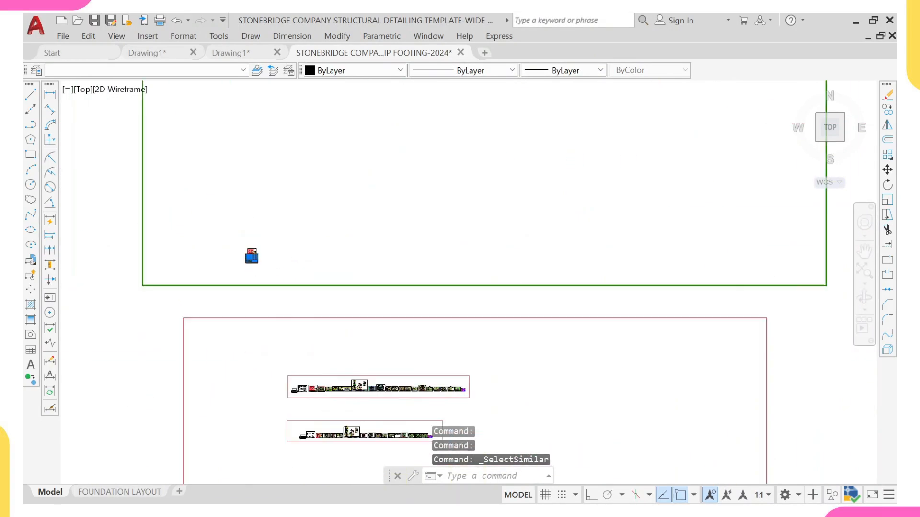
scroll(205, 96, down, 4)
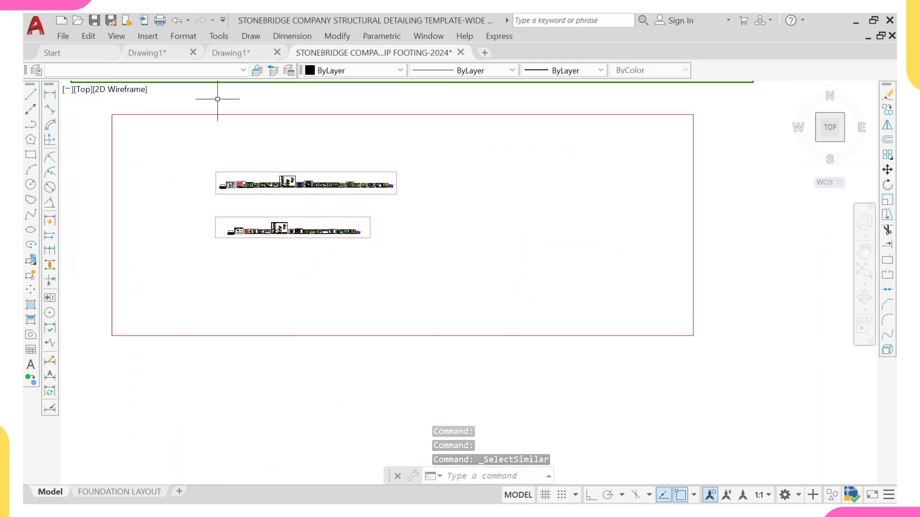
scroll(199, 160, up, 10)
text(E)
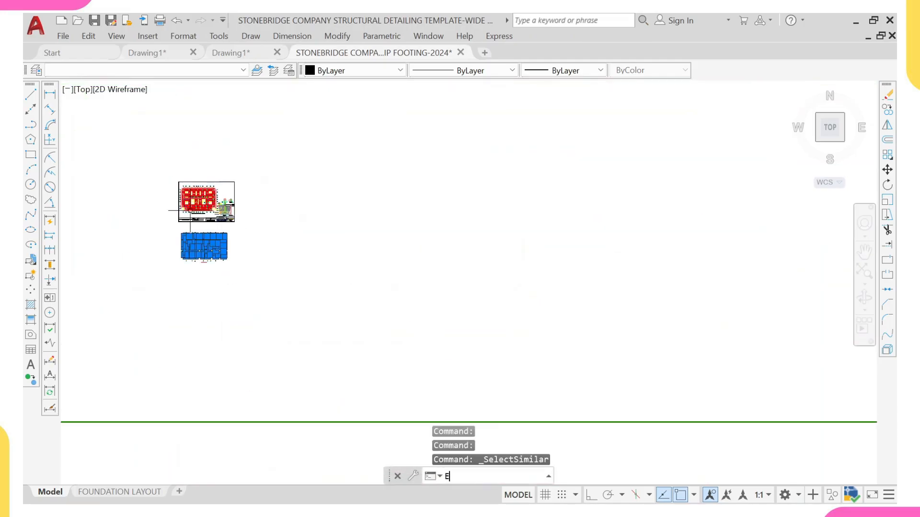
key(Return)
Step: Erase the storey level caption beneath the pasted foundation plan
scroll(214, 263, up, 6)
mouse_move(214, 263)
middle_down()
mouse_move(167, 177)
mouse_move(243, 252)
mouse_move(325, 268)
middle_up()
scroll(291, 310, up, 2)
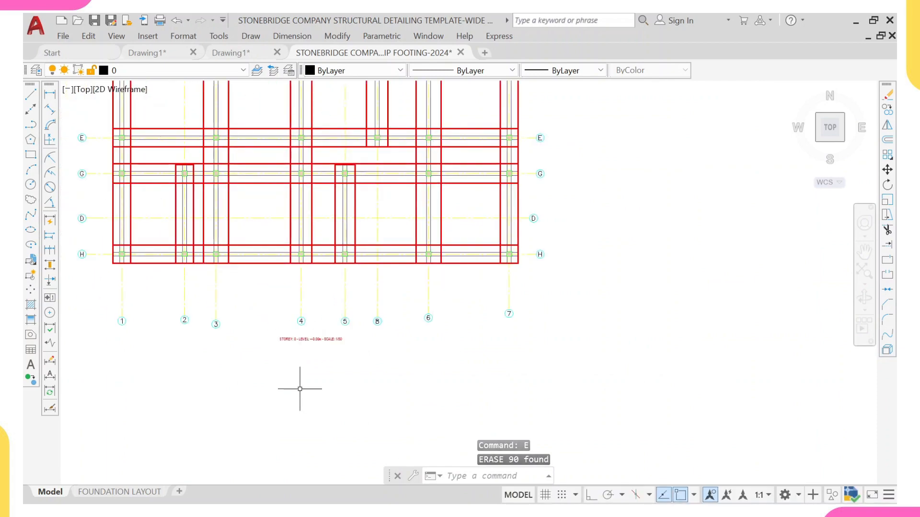
click(286, 341)
click(265, 315)
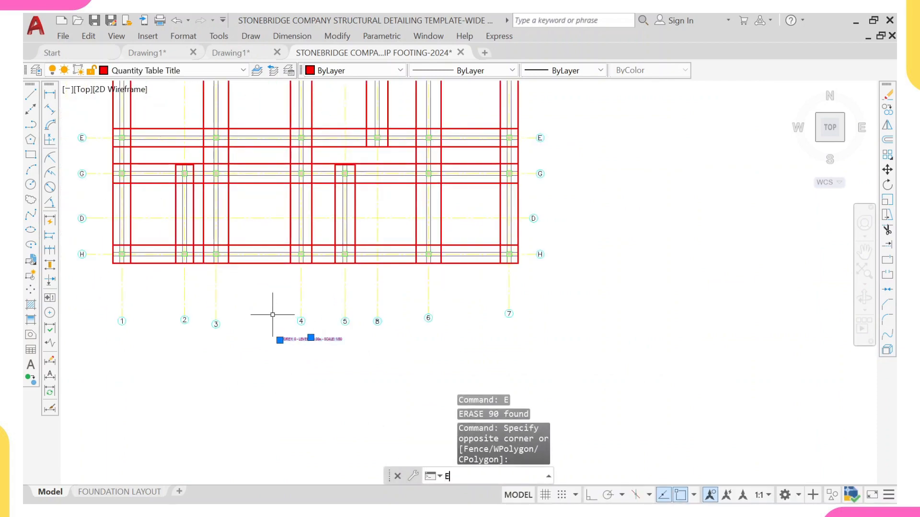
key(Return)
Step: Inspect the layer of a footing line in the pasted foundation plan by selecting it
scroll(263, 304, down, 5)
scroll(233, 187, up, 5)
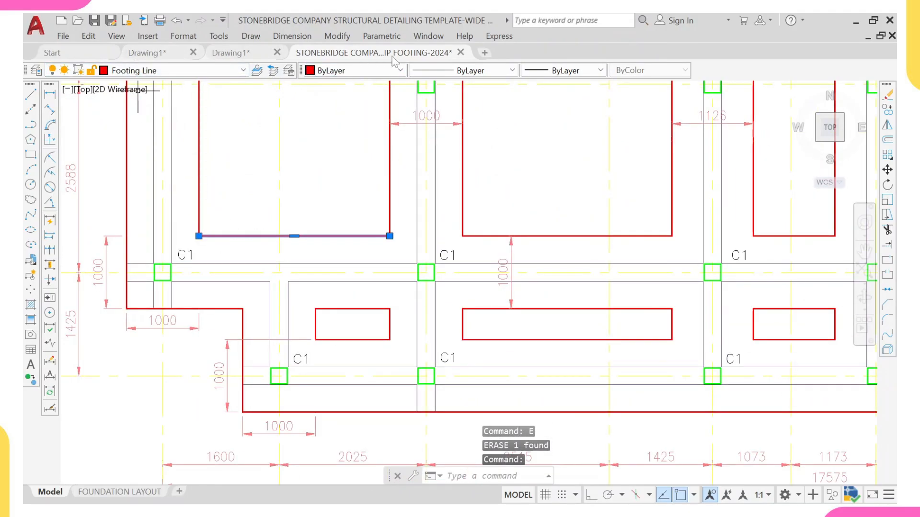
scroll(490, 218, down, 3)
key(Escape)
scroll(434, 363, down, 6)
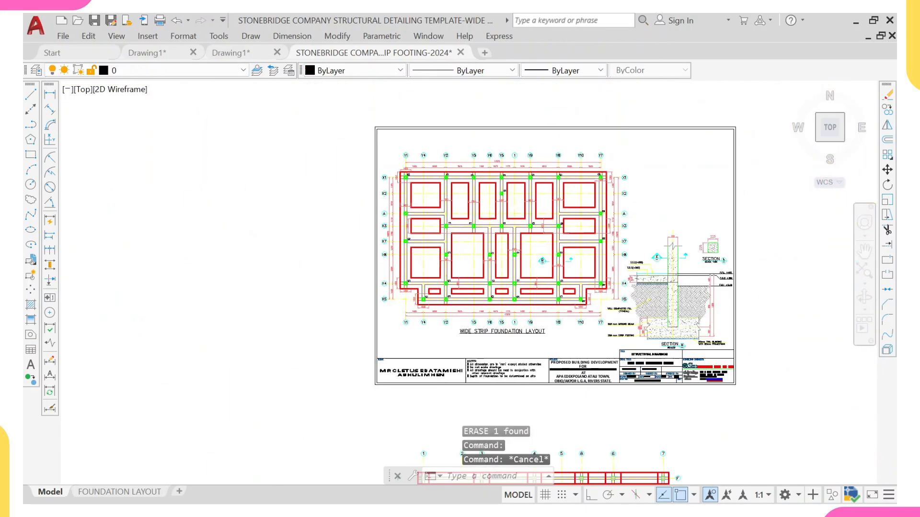
middle_drag(435, 401, 374, 236)
scroll(384, 264, up, 10)
middle_drag(334, 392, 328, 352)
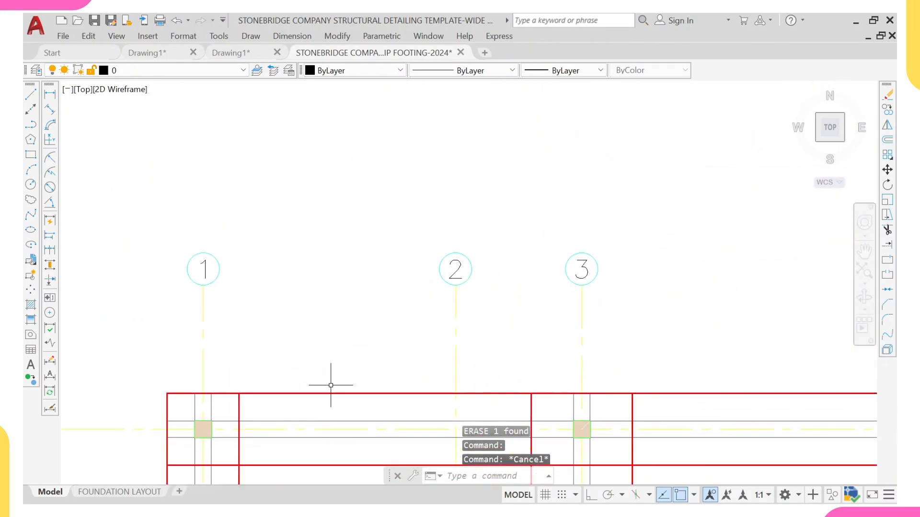
click(331, 394)
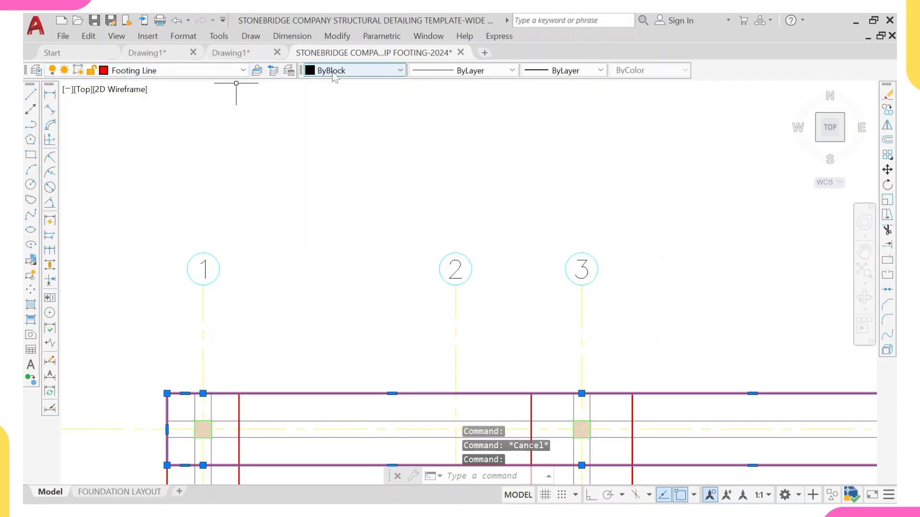
scroll(478, 120, down, 5)
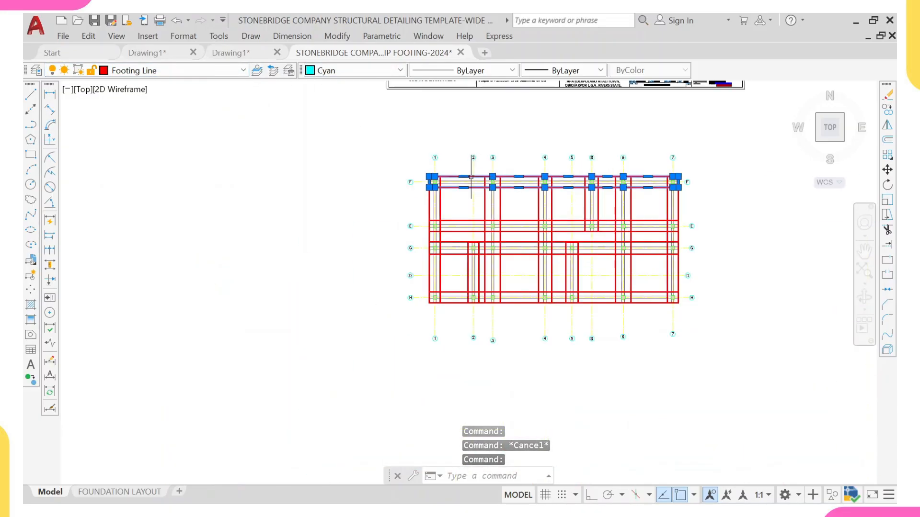
key(Escape)
Step: Compare the template's wide strip footing layout with the footing lines of the pasted plan
mouse_move(554, 145)
middle_down()
mouse_move(420, 185)
mouse_move(363, 237)
middle_up()
scroll(400, 168, down, 3)
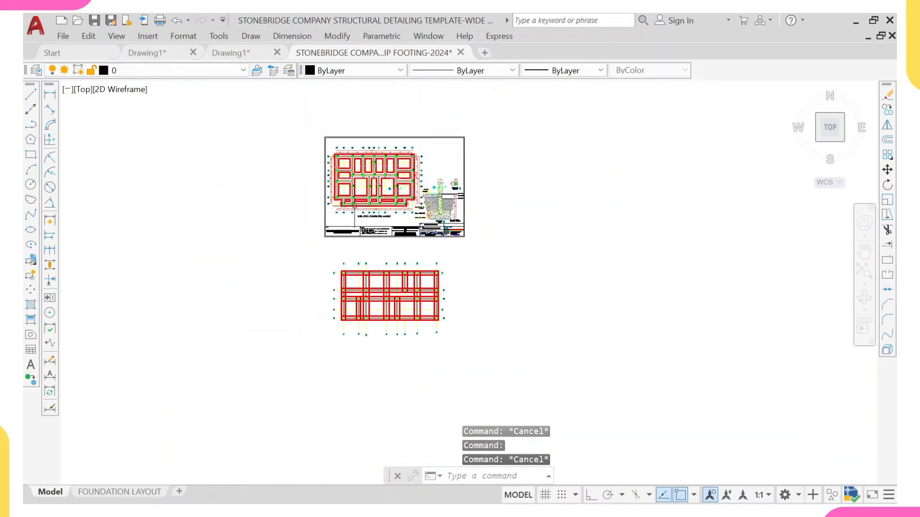
scroll(345, 162, up, 6)
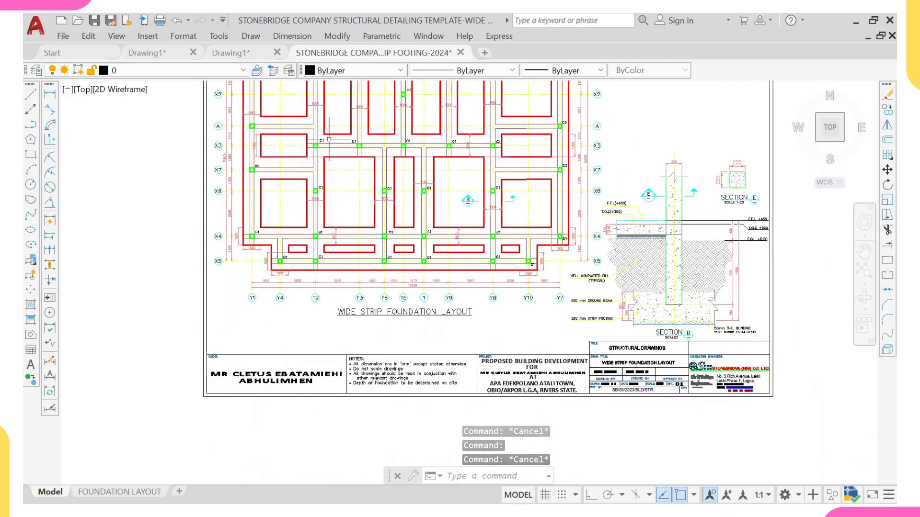
scroll(319, 134, up, 8)
scroll(249, 175, down, 4)
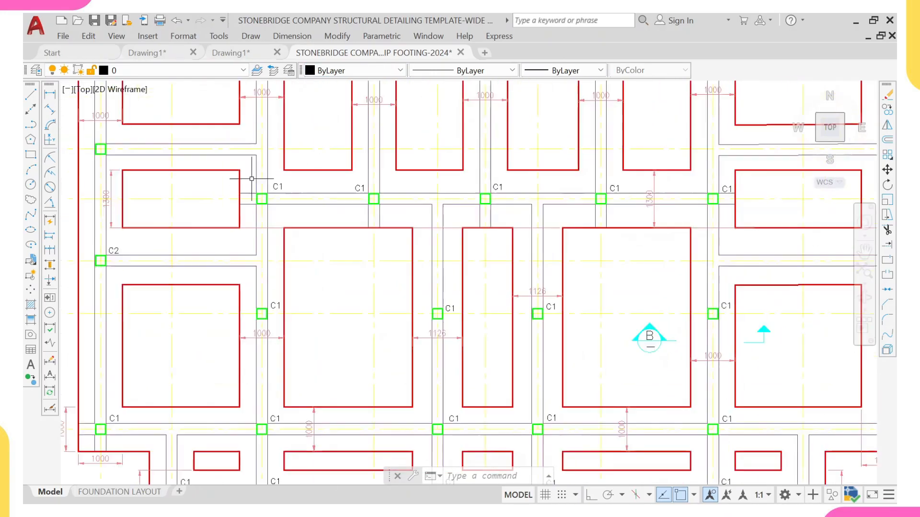
scroll(169, 209, up, 5)
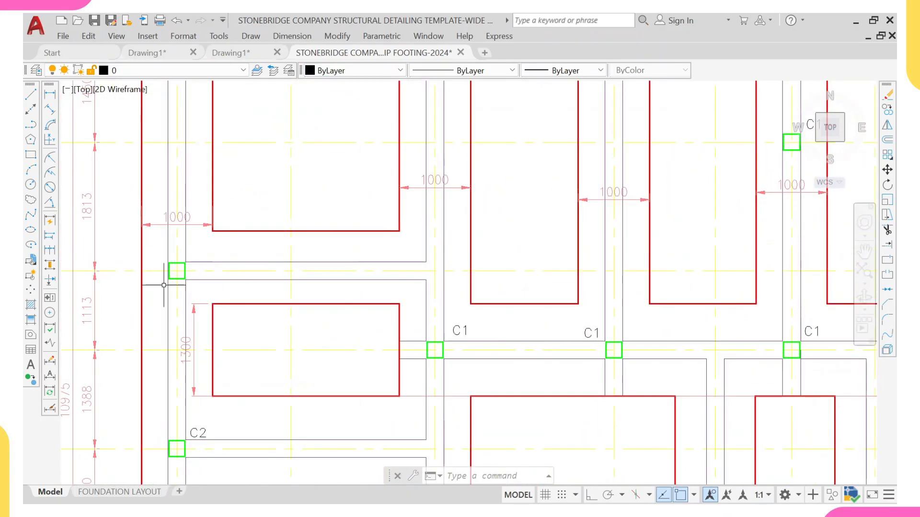
scroll(251, 224, down, 6)
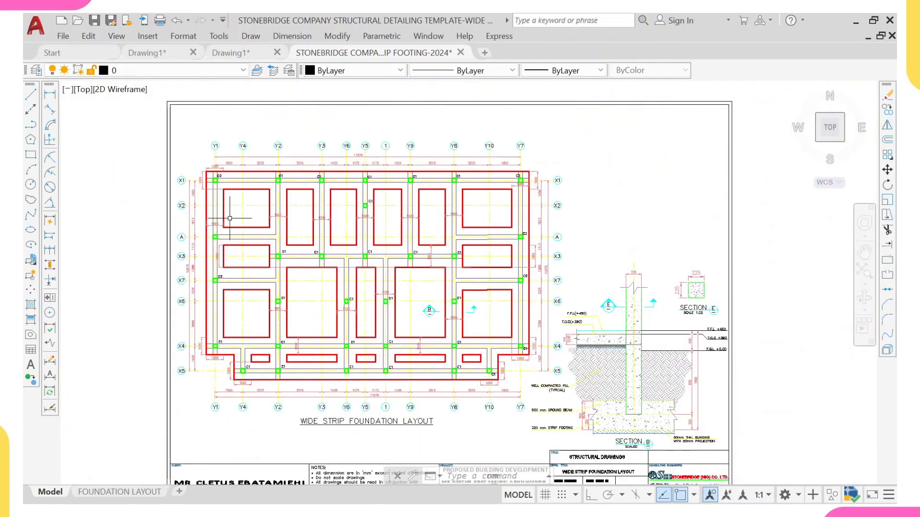
scroll(207, 199, up, 4)
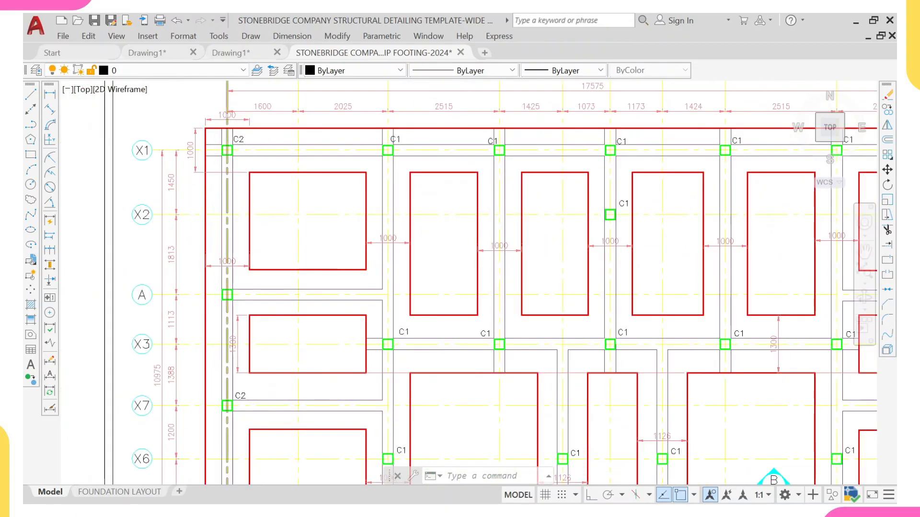
scroll(240, 186, down, 6)
scroll(272, 286, down, 4)
middle_drag(312, 297, 288, 183)
scroll(233, 252, up, 6)
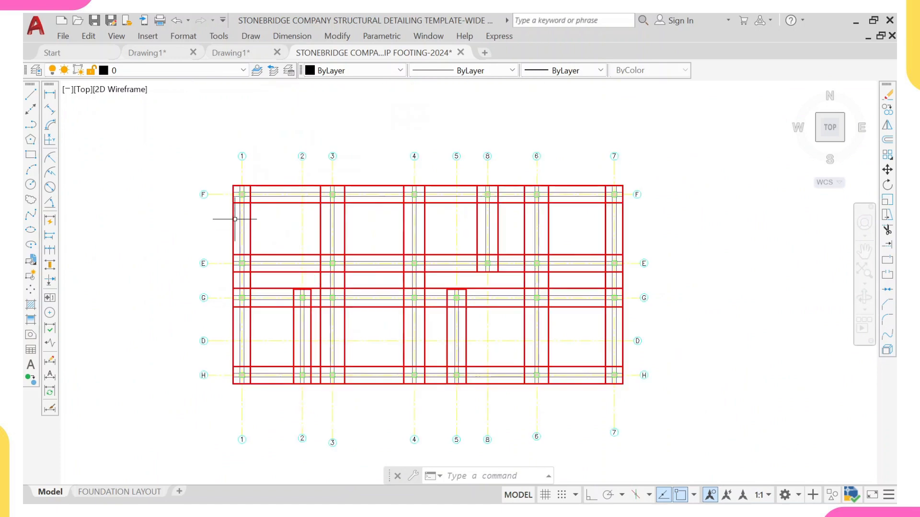
scroll(235, 219, up, 5)
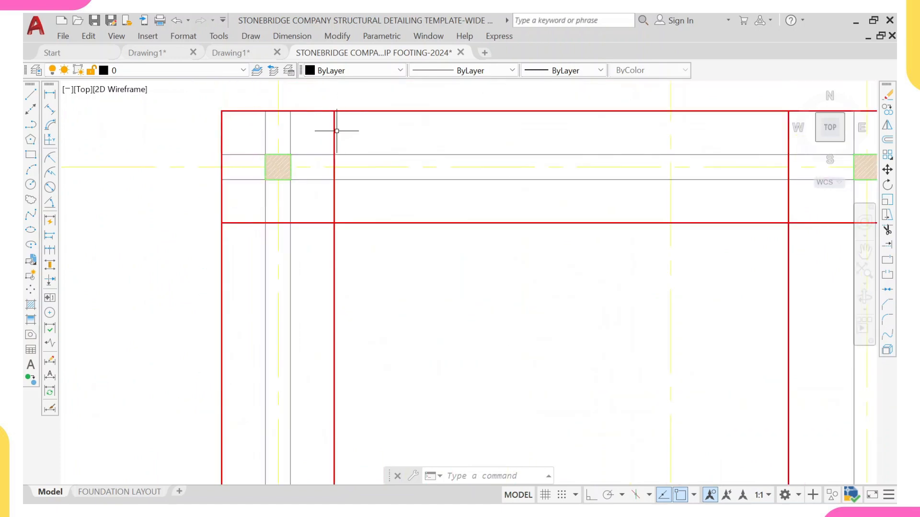
scroll(312, 128, down, 4)
Step: Start Trim and cut the footing line segments crossing the strip along grid 1 near grid H
scroll(301, 211, up, 2)
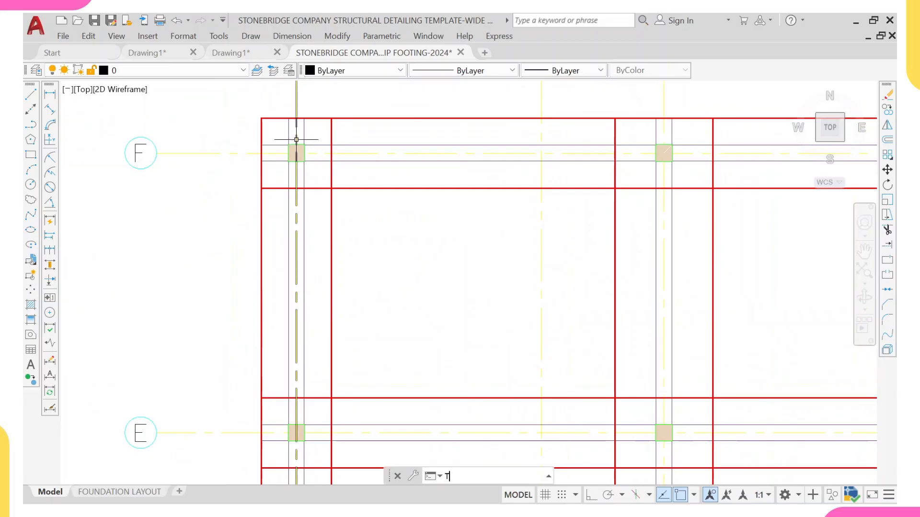
key(Return)
scroll(314, 175, down, 5)
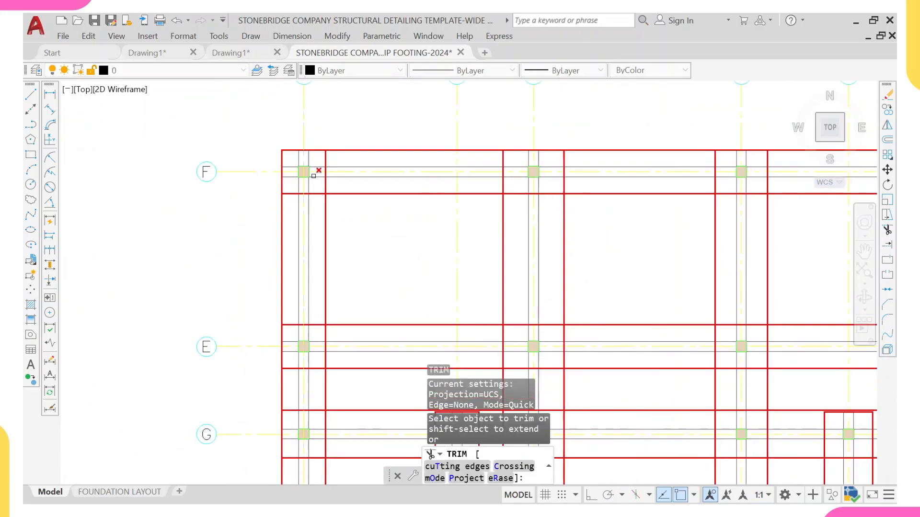
click(314, 174)
scroll(312, 164, up, 4)
scroll(276, 226, down, 4)
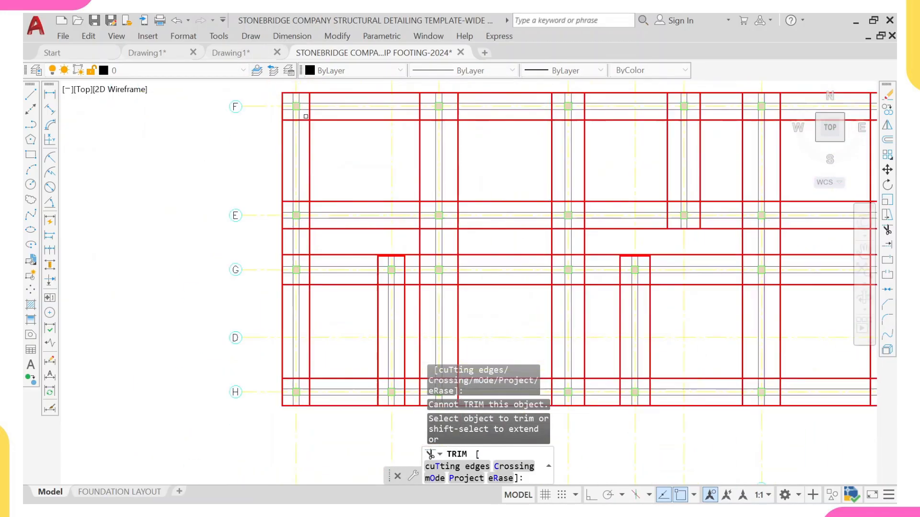
scroll(308, 280, up, 4)
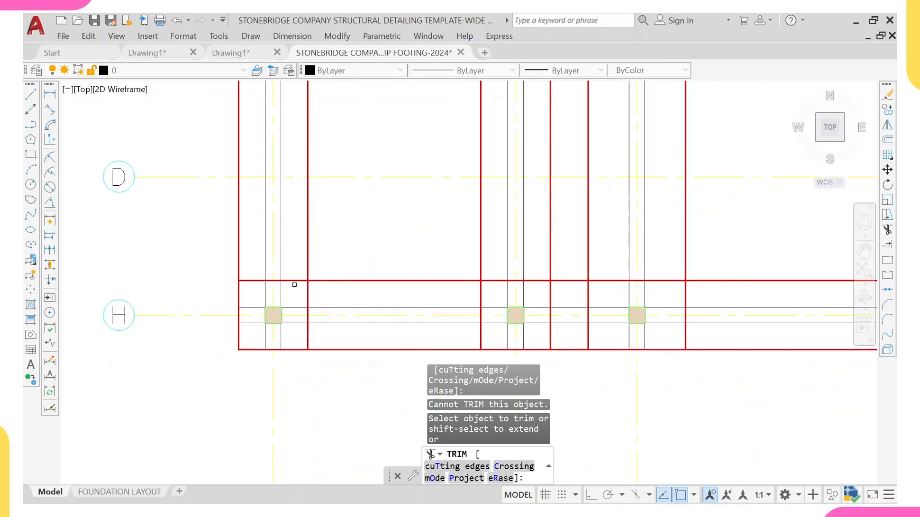
drag(294, 284, 294, 242)
scroll(292, 249, down, 4)
scroll(292, 194, up, 4)
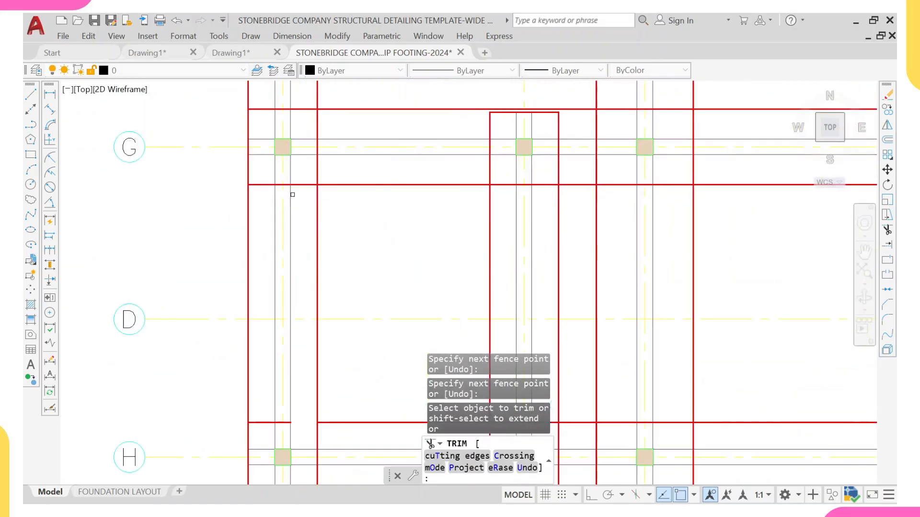
Step: Trim the footing line segments crossing the strip along grid 1 between grids G and E
drag(309, 177, 310, 194)
middle_drag(310, 92, 308, 152)
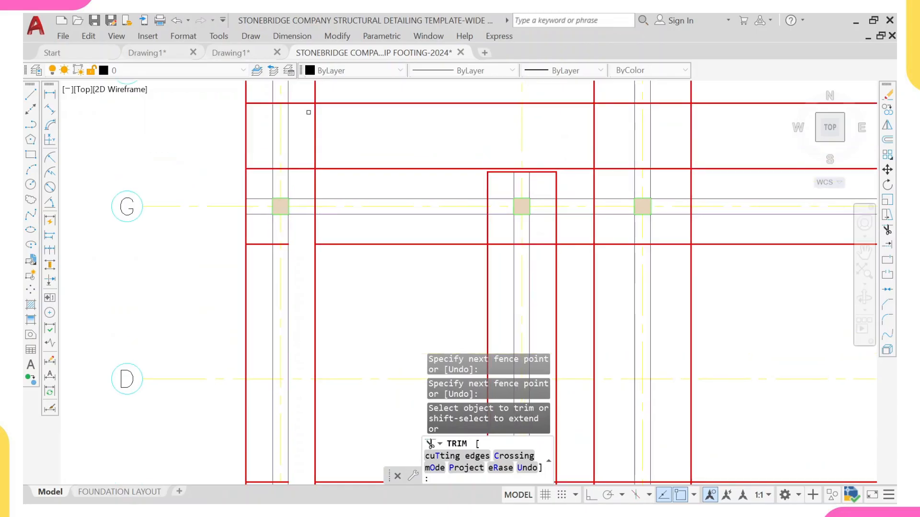
drag(309, 106, 302, 189)
scroll(302, 188, down, 5)
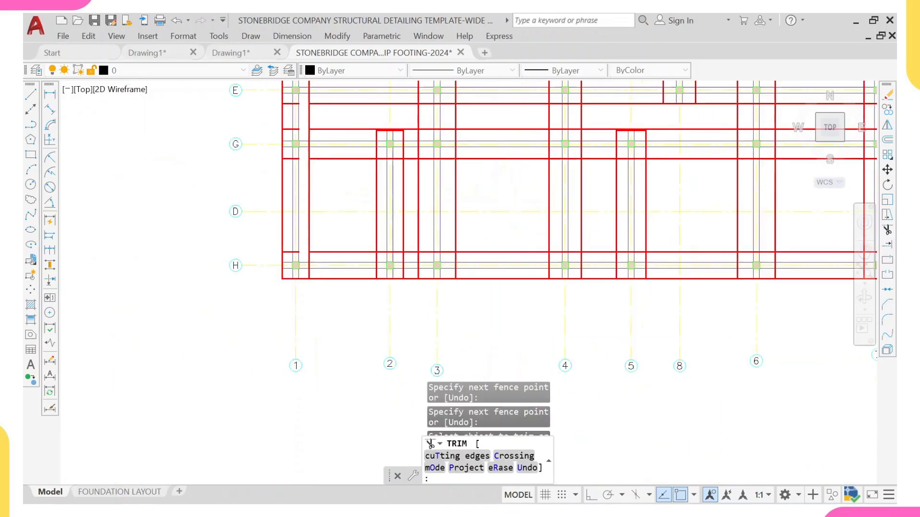
scroll(302, 187, up, 4)
middle_drag(305, 168, 306, 336)
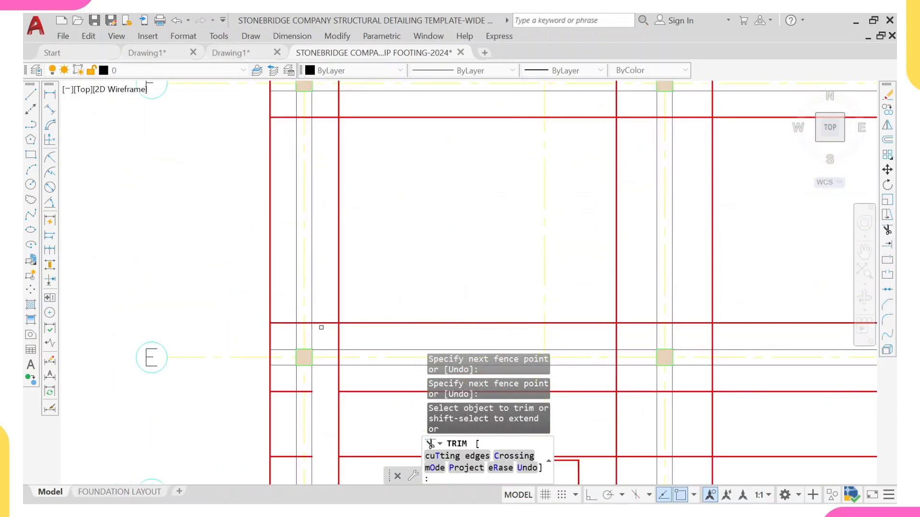
drag(332, 327, 339, 157)
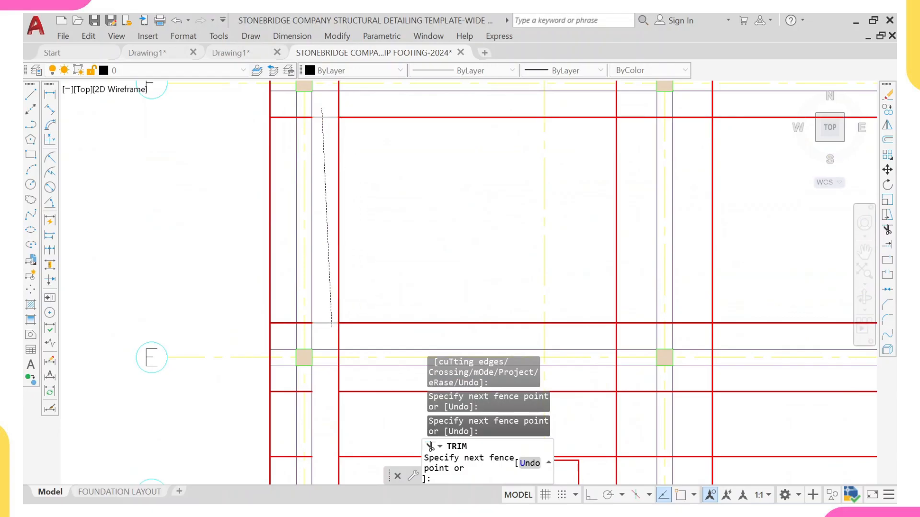
drag(322, 108, 322, 108)
key(Escape)
click(280, 108)
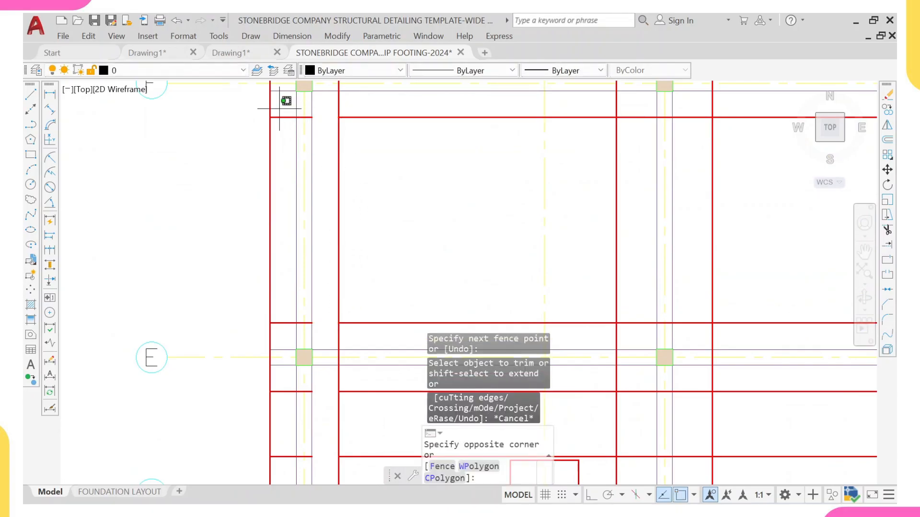
click(284, 323)
scroll(288, 306, down, 4)
scroll(295, 258, up, 4)
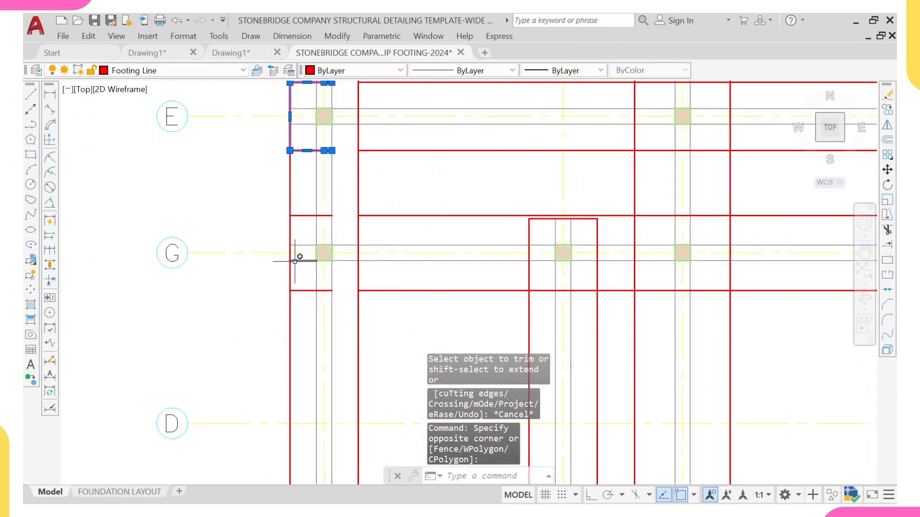
click(303, 202)
click(304, 267)
scroll(309, 203, down, 3)
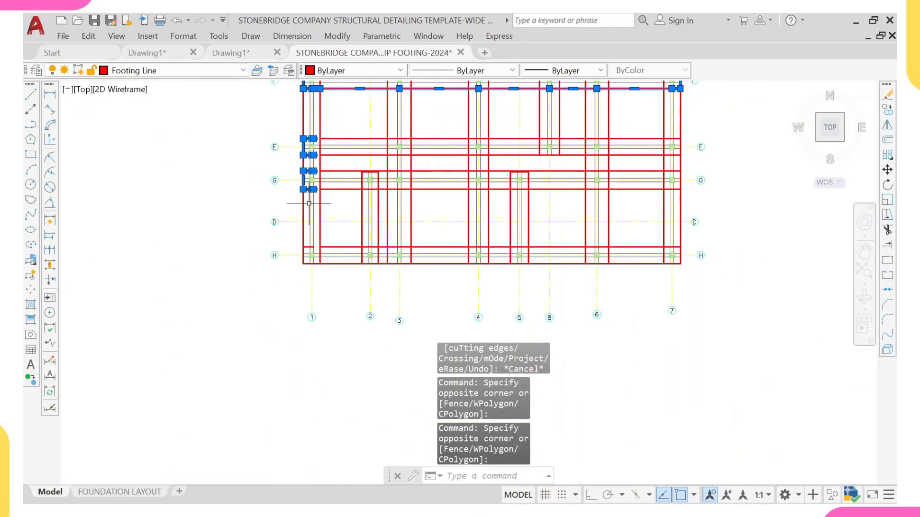
scroll(302, 239, up, 5)
click(326, 280)
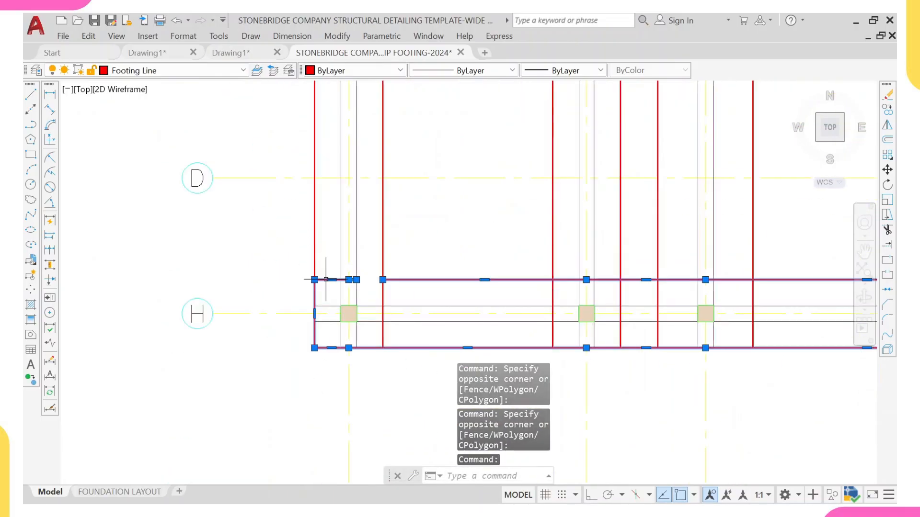
scroll(312, 280, down, 3)
key(Escape)
Step: Erase the leftover footing line stub along grid 1 at grid G
scroll(333, 130, up, 3)
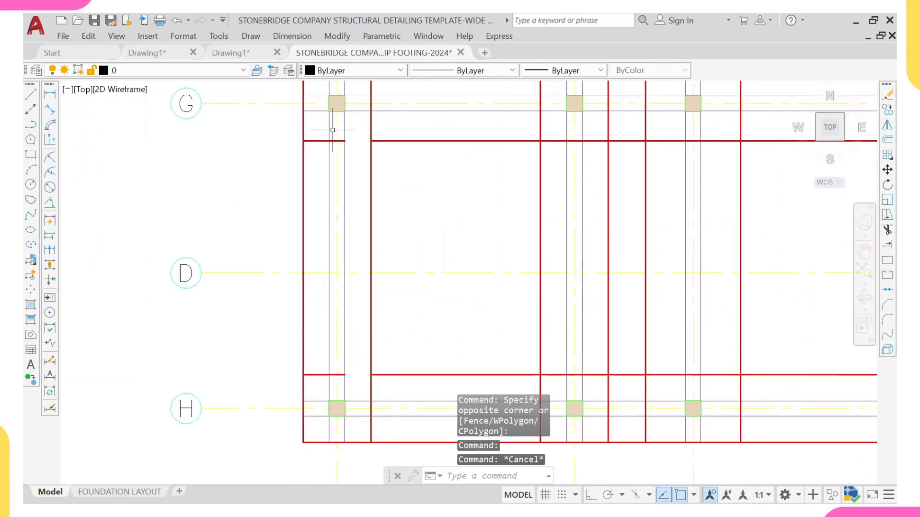
click(323, 141)
text(E)
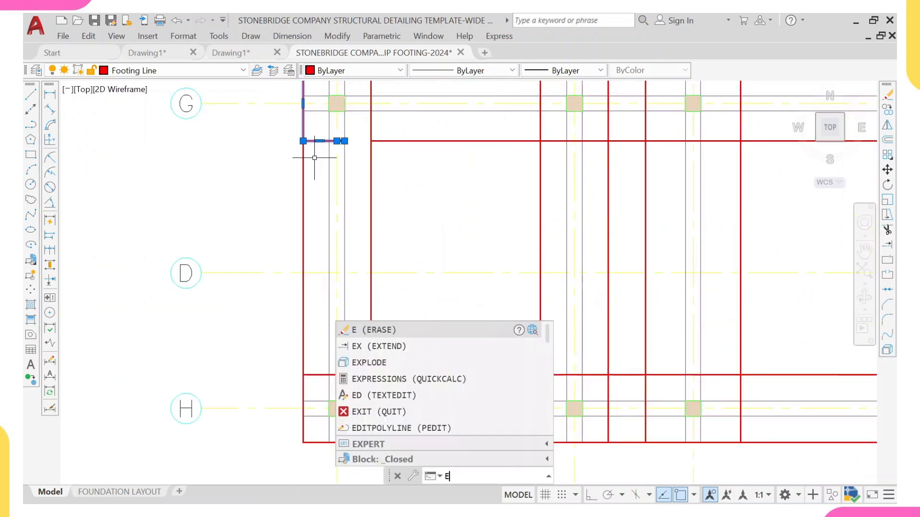
key(Return)
Step: Erase the leftover footing line stub along grid 1 at grid E
scroll(318, 129, down, 4)
scroll(311, 214, up, 4)
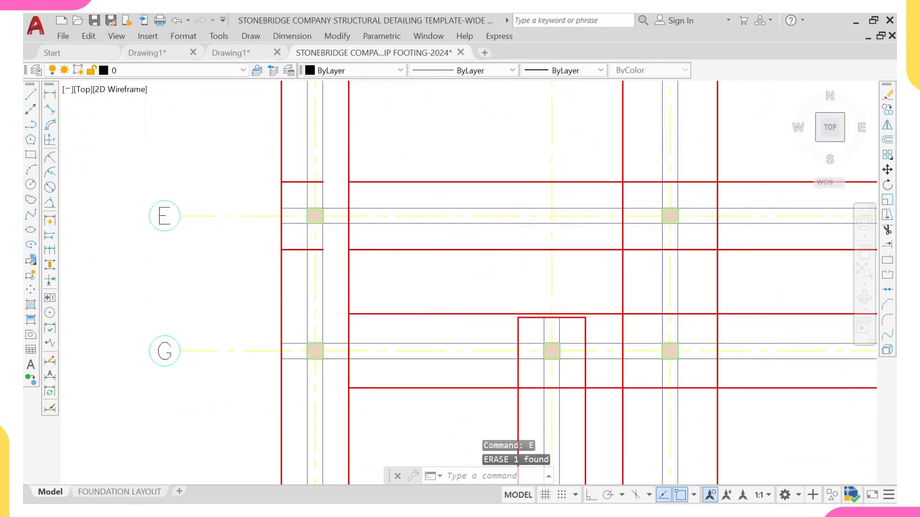
click(301, 182)
scroll(300, 179, down, 4)
middle_drag(299, 139, 285, 214)
scroll(285, 192, up, 2)
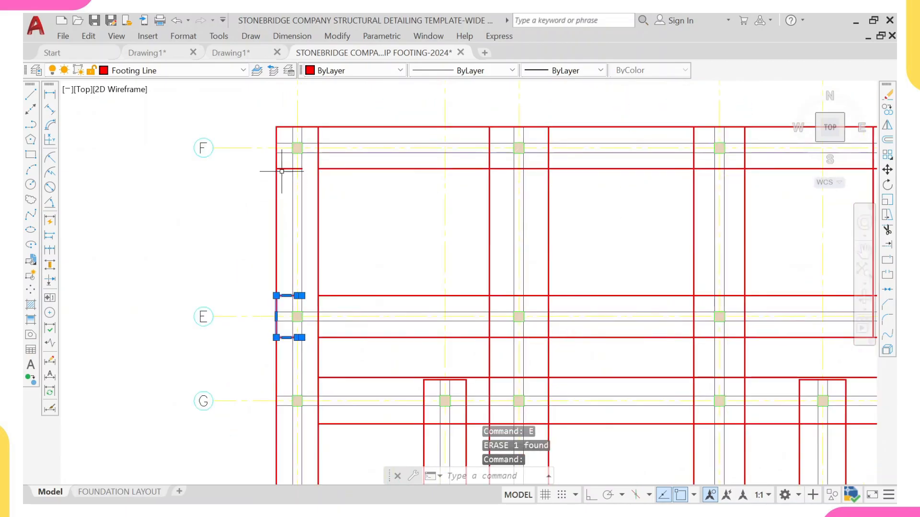
click(286, 217)
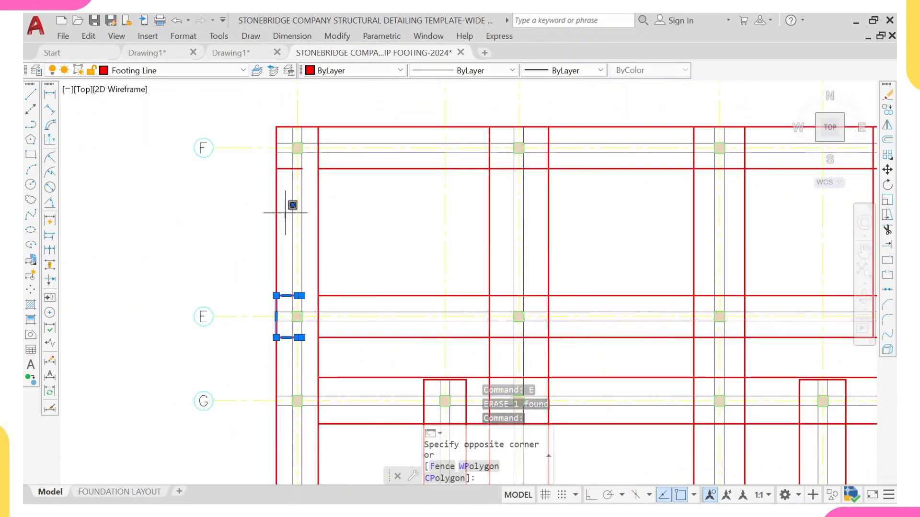
text(E)
key(Return)
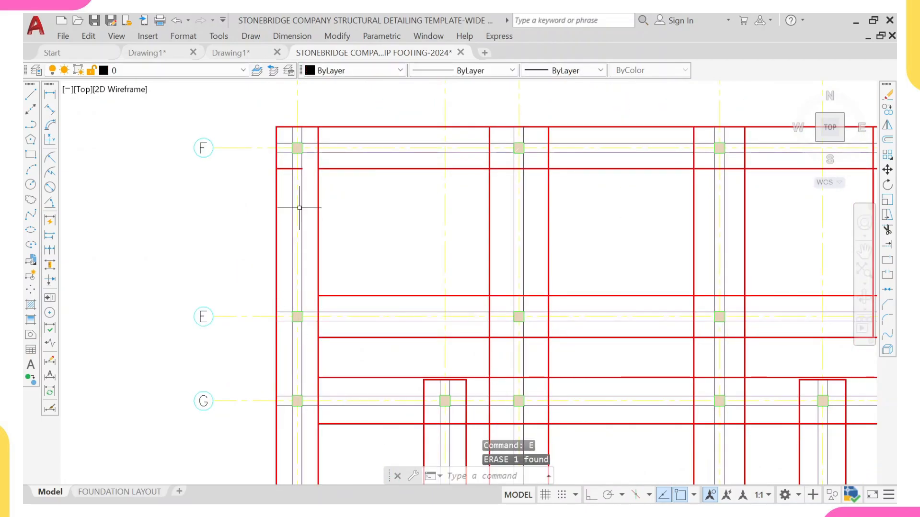
Step: Trim the footing lines crossing the strip along grid 1 near grid F
scroll(293, 163, up, 6)
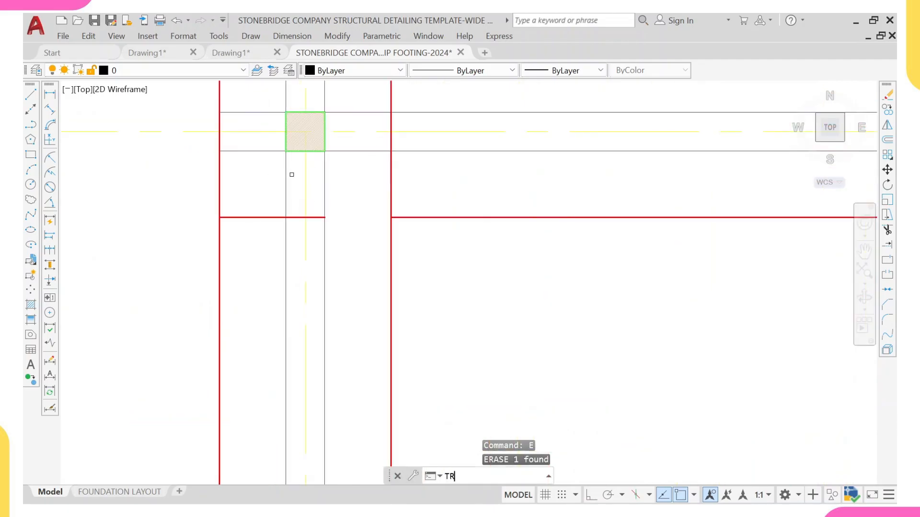
text(TR)
key(Return)
scroll(257, 199, down, 8)
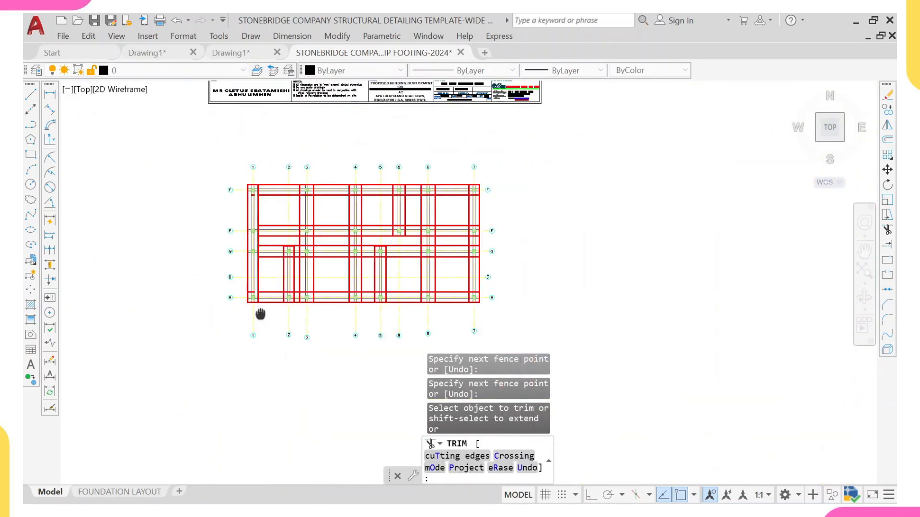
scroll(260, 313, up, 6)
click(243, 226)
middle_drag(217, 130, 220, 243)
scroll(234, 224, up, 4)
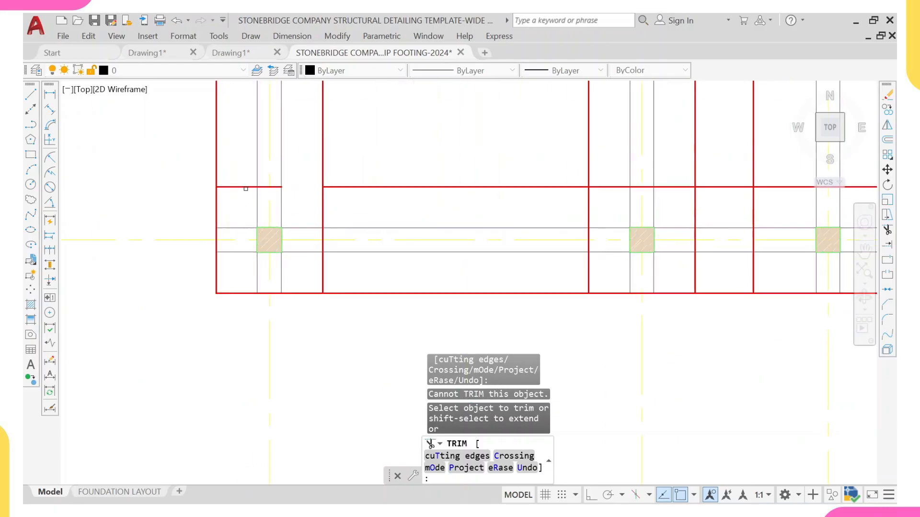
click(241, 186)
key(Escape)
Step: Erase the two leftover footing line stubs along grid 1 near grid F
click(242, 158)
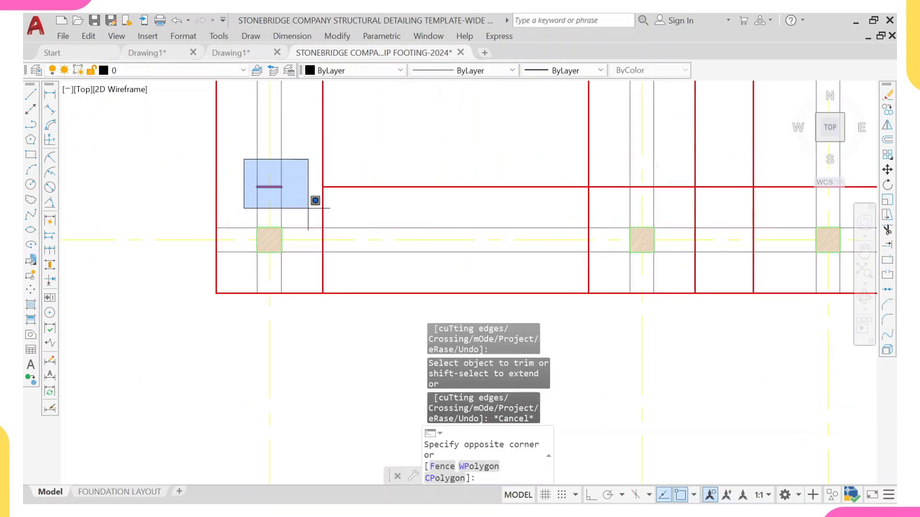
click(311, 203)
scroll(270, 198, down, 5)
middle_drag(270, 198, 253, 254)
scroll(253, 243, up, 5)
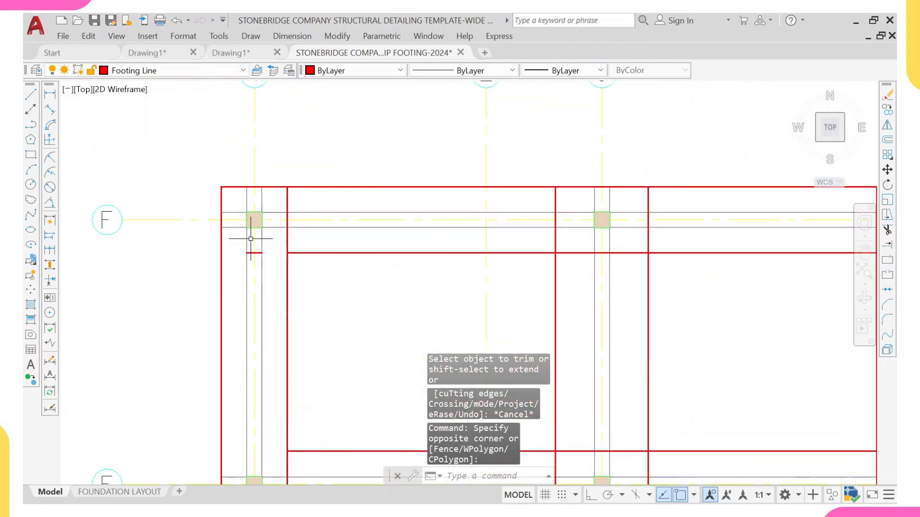
click(235, 244)
click(266, 266)
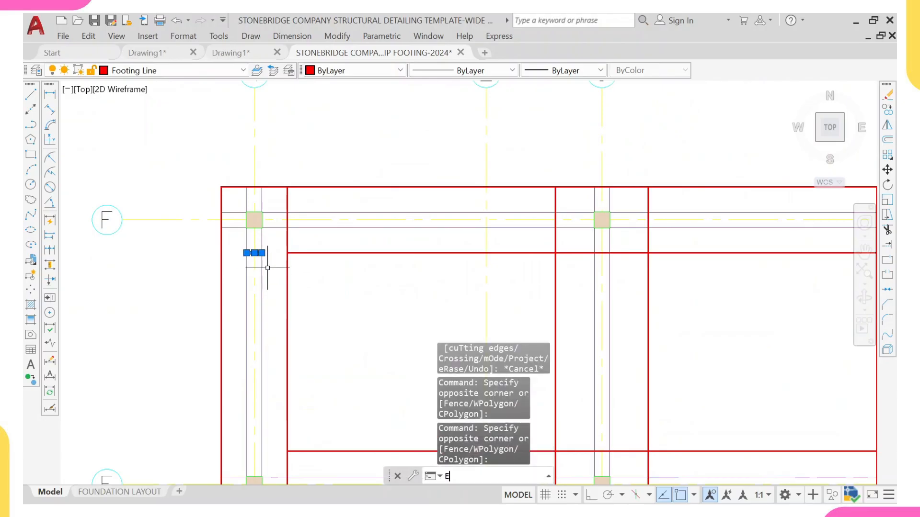
text(E)
key(Return)
Step: Start Trim and cut the footing line segments crossing the strip along grid 3 near the upper grid lines
scroll(267, 264, down, 6)
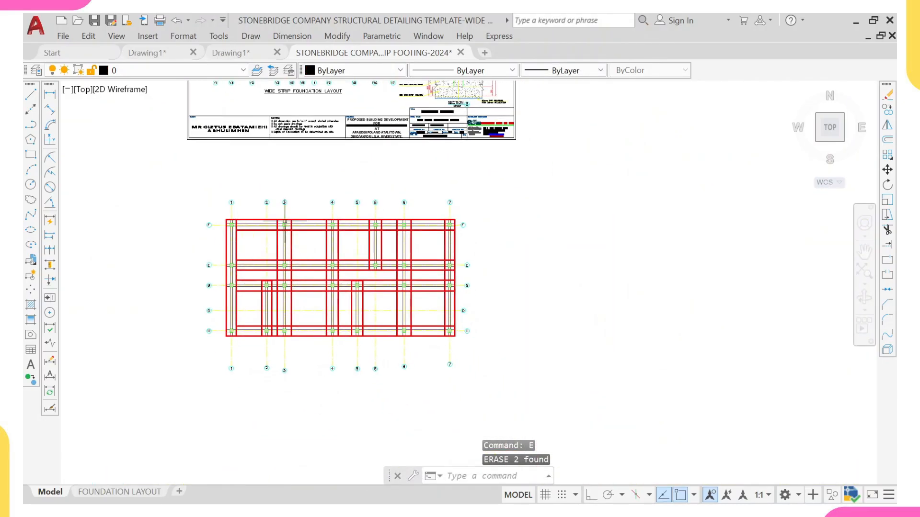
scroll(284, 222, up, 6)
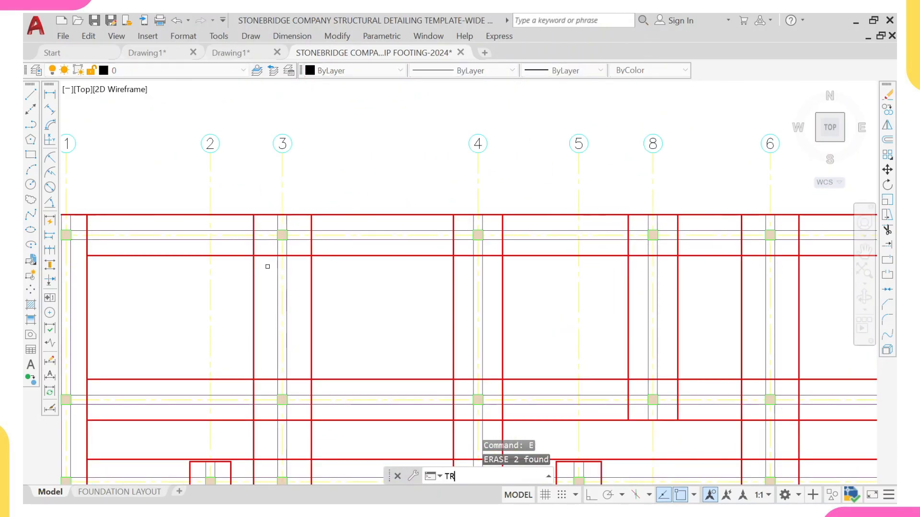
key(Return)
scroll(268, 267, up, 2)
click(256, 241)
middle_drag(248, 325, 245, 242)
key(Return)
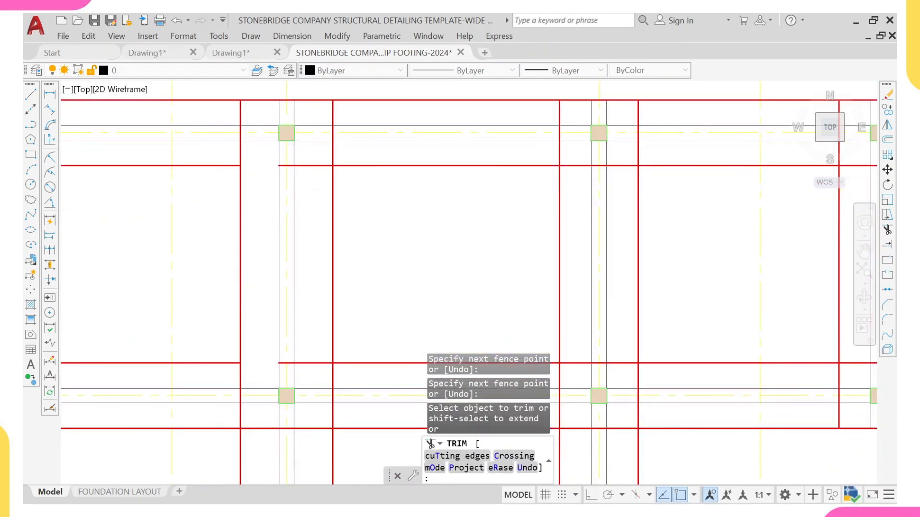
click(324, 371)
click(310, 162)
scroll(300, 233, down, 4)
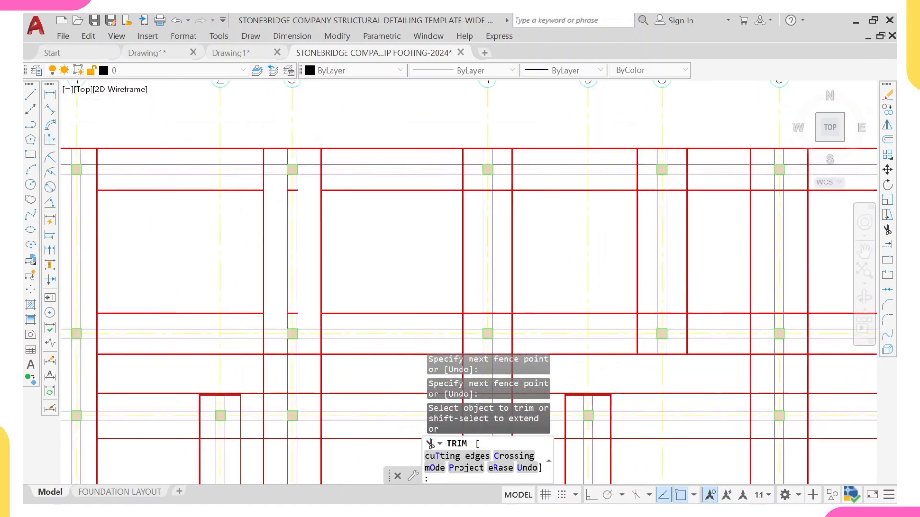
middle_drag(294, 316, 284, 173)
Step: Trim the remaining footing line segments crossing the grid 3 strip further down the plan
scroll(280, 170, up, 4)
click(262, 149)
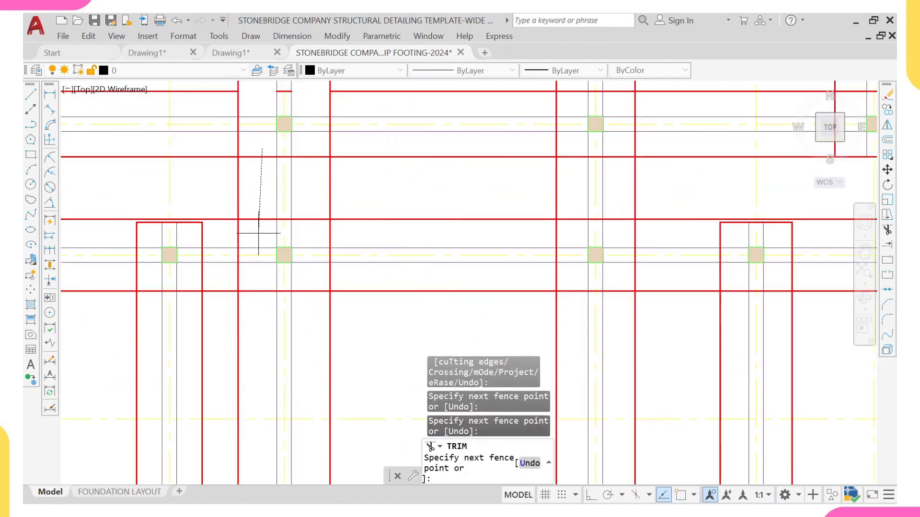
key(Return)
click(311, 230)
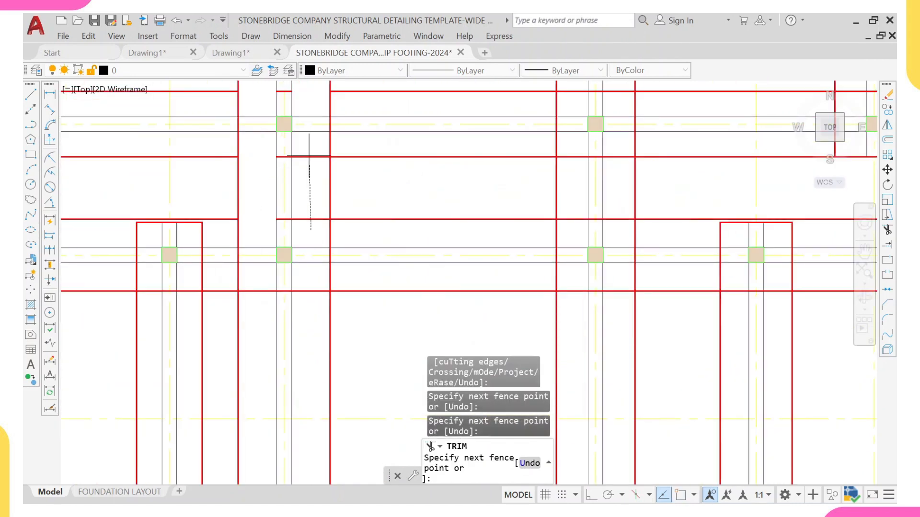
key(Return)
middle_drag(300, 311, 290, 240)
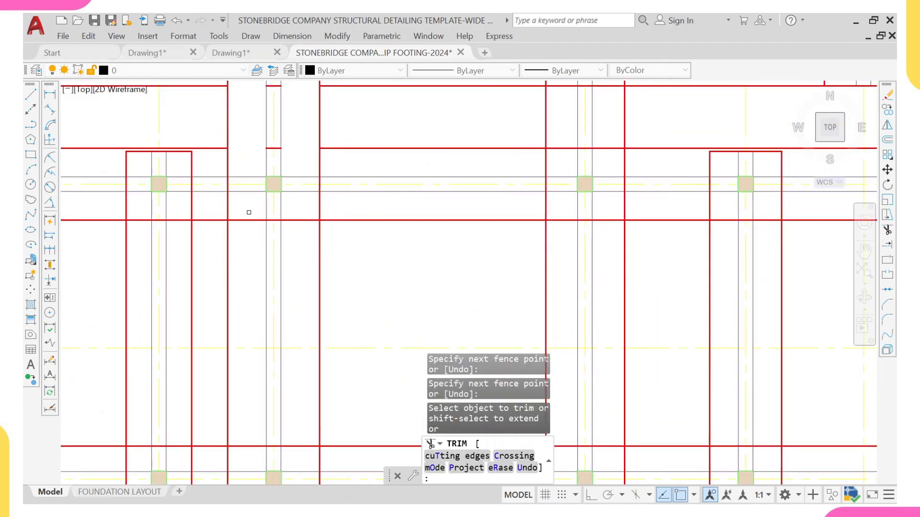
click(248, 212)
middle_drag(250, 424, 249, 366)
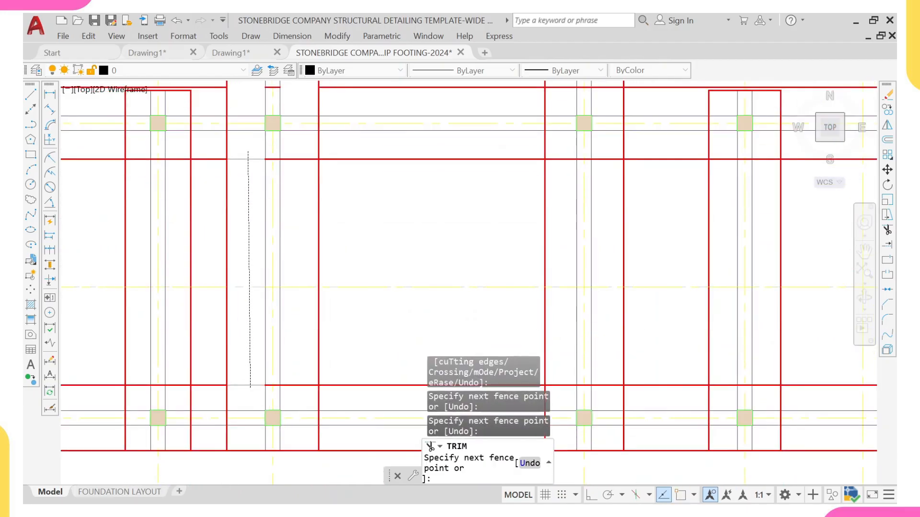
key(Return)
click(295, 392)
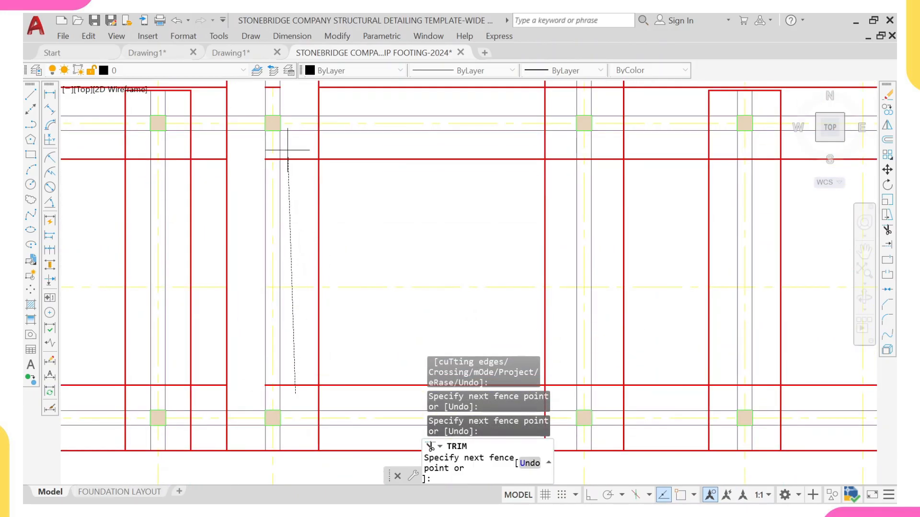
key(Return)
key(Return)
Step: Erase the six leftover footing line stubs inside the strip along grid 3
click(254, 139)
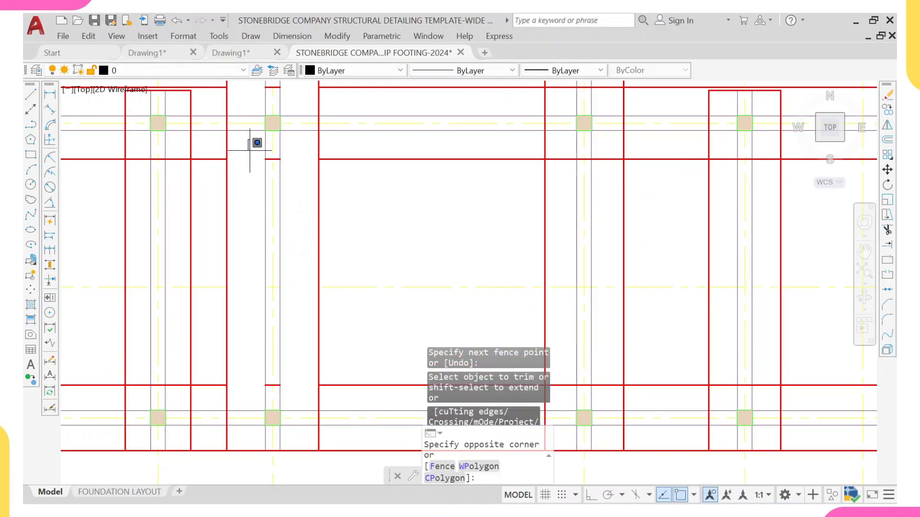
click(297, 179)
click(248, 368)
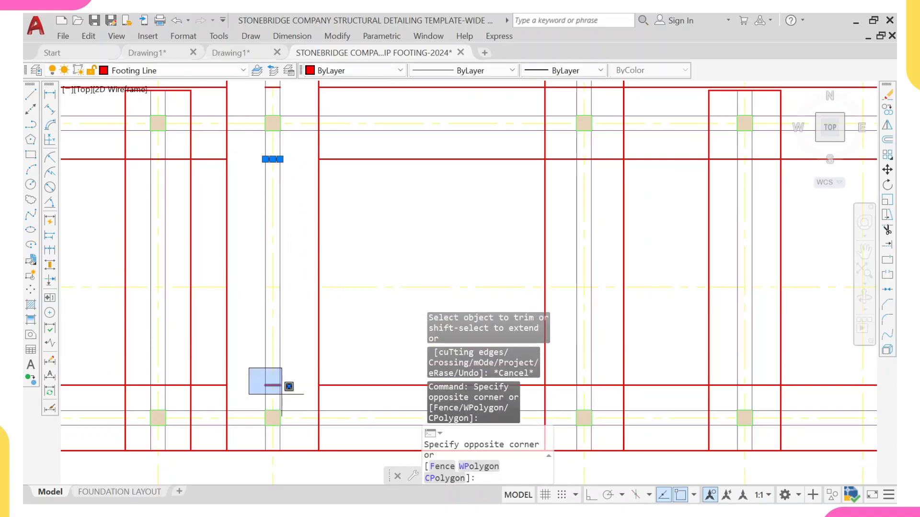
click(289, 386)
scroll(263, 325, down, 5)
scroll(225, 269, up, 6)
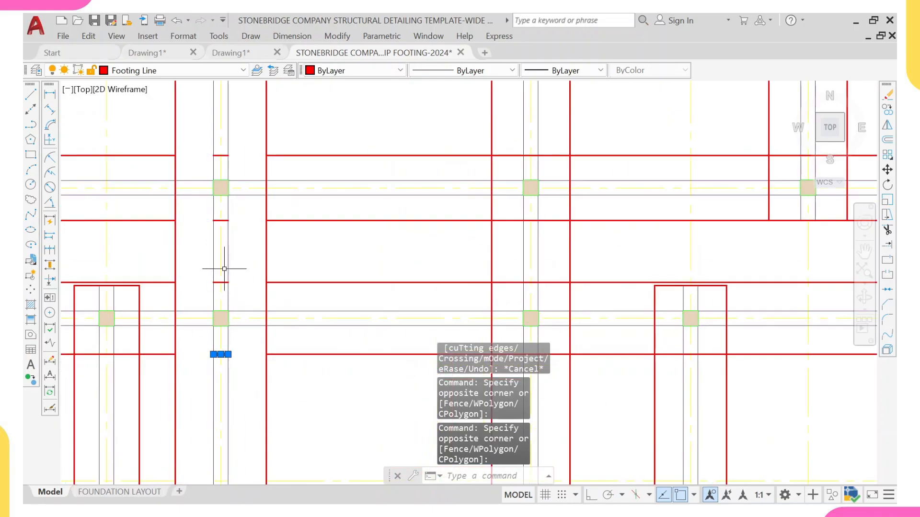
click(197, 263)
click(251, 287)
click(206, 203)
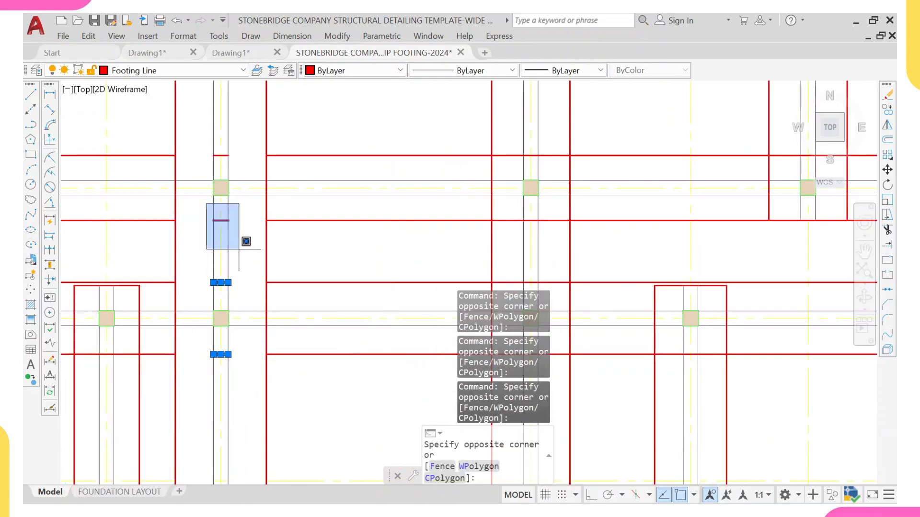
click(246, 241)
middle_drag(232, 146, 227, 280)
click(205, 261)
click(243, 296)
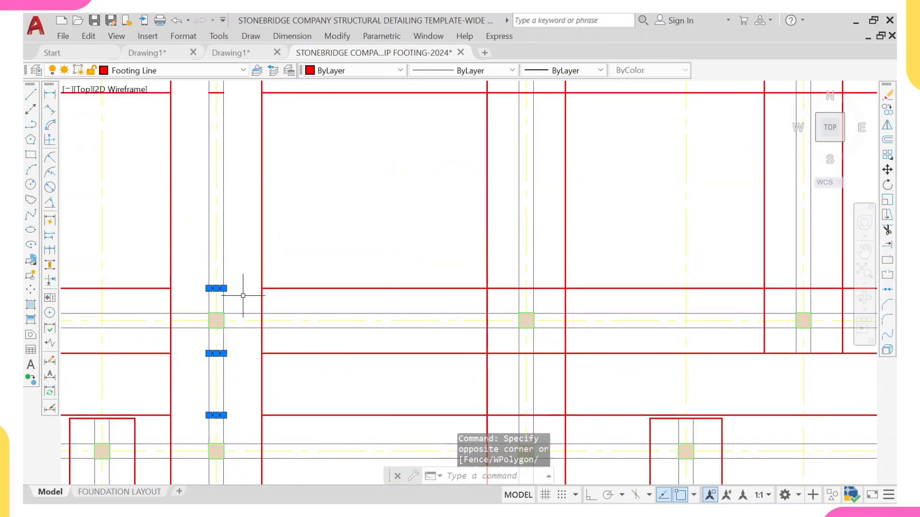
middle_drag(188, 174, 201, 329)
click(214, 236)
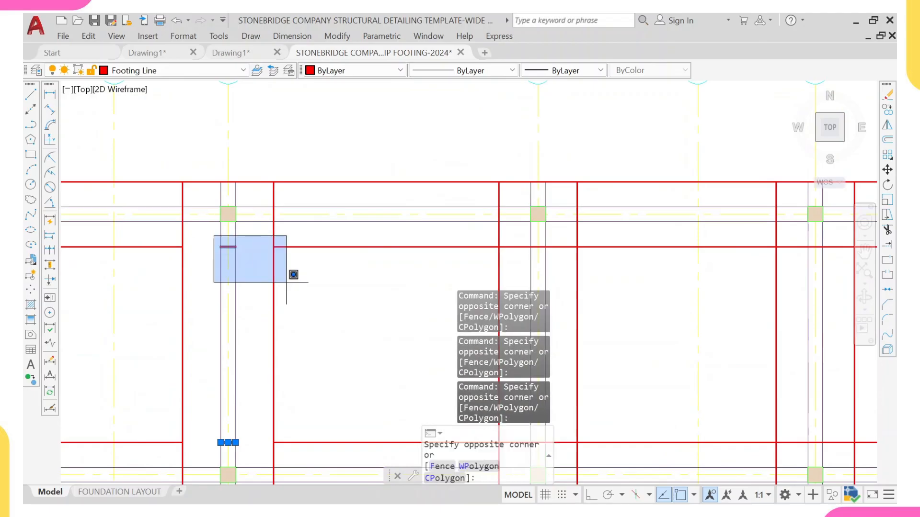
click(263, 272)
key(Return)
scroll(248, 259, down, 10)
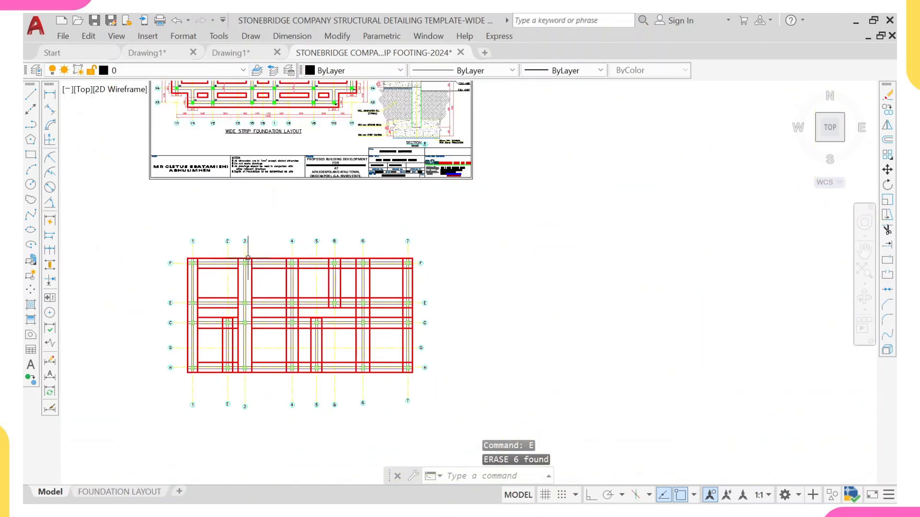
Step: Start Trim and trim the footing lines at the top end of the short strip along grid 2
scroll(241, 344, down, 2)
scroll(246, 337, up, 4)
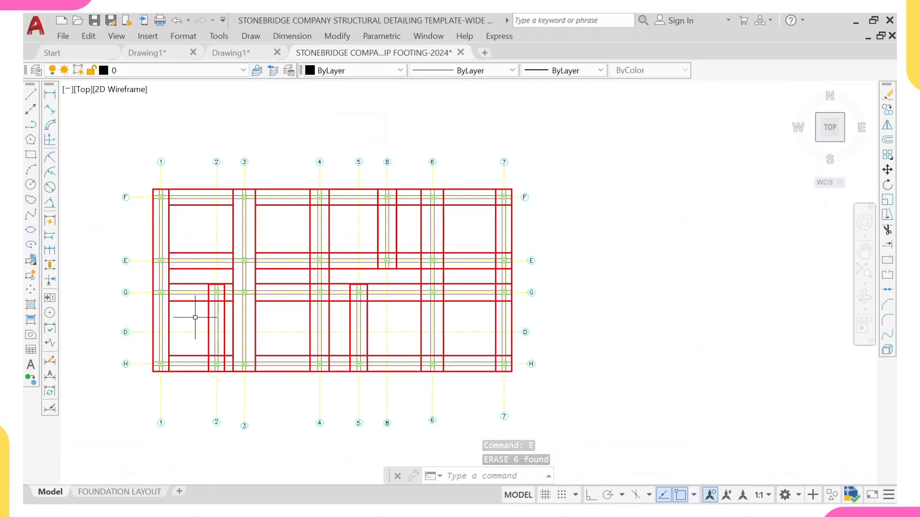
text(tr)
key(Return)
scroll(205, 291, up, 5)
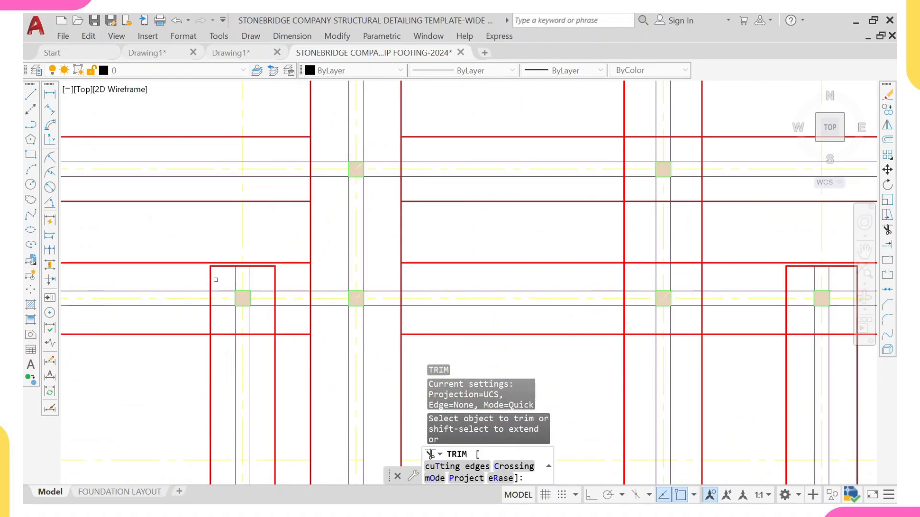
scroll(219, 273, up, 2)
click(221, 271)
click(199, 275)
scroll(215, 270, up, 2)
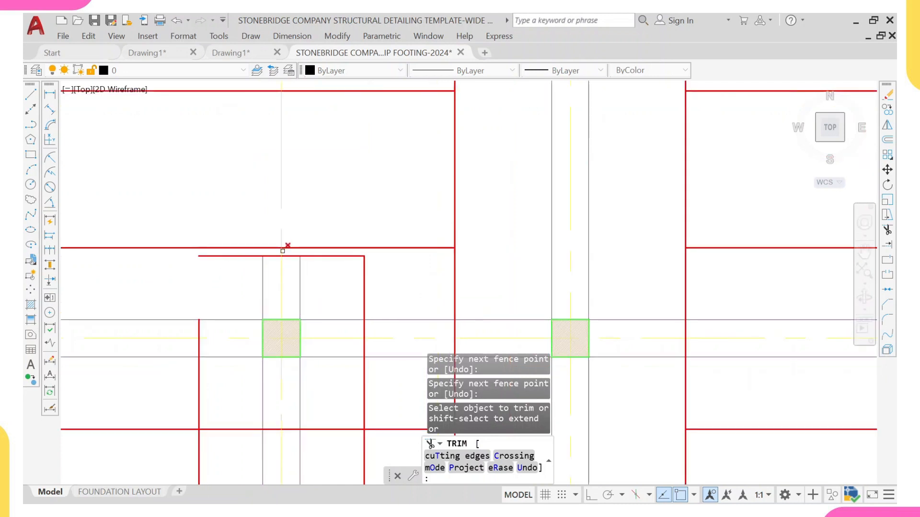
scroll(283, 251, up, 4)
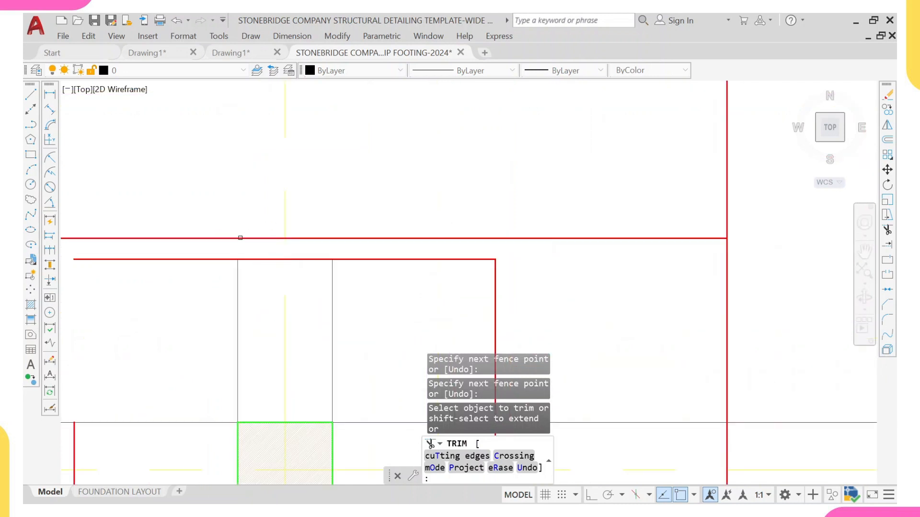
scroll(229, 230, down, 4)
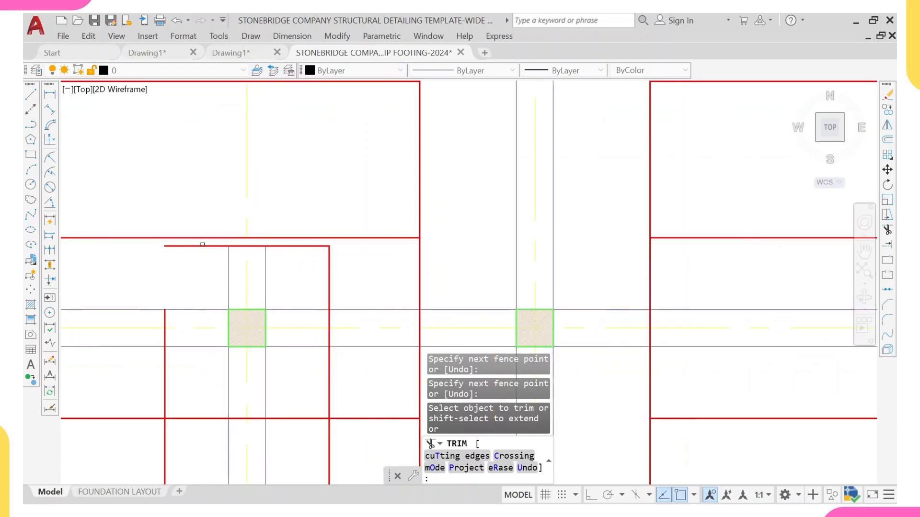
scroll(296, 249, down, 2)
scroll(252, 274, down, 2)
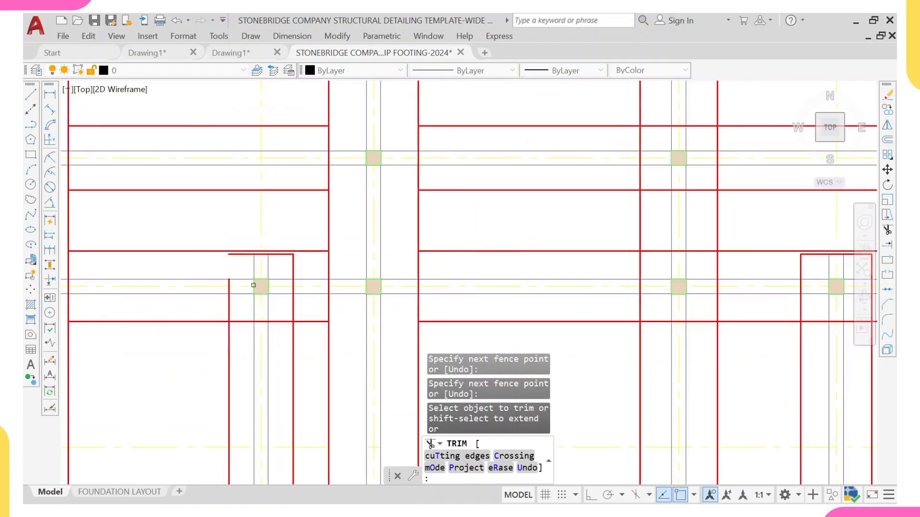
scroll(235, 262, up, 2)
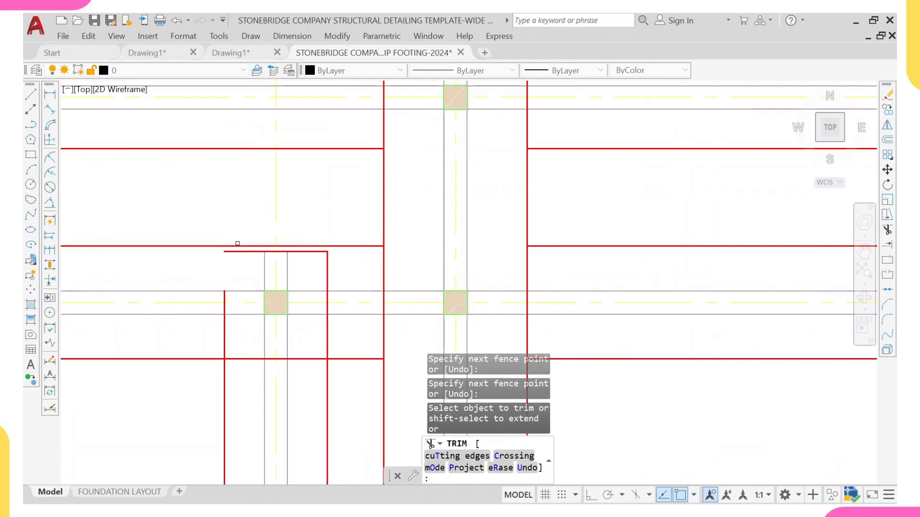
scroll(274, 264, down, 4)
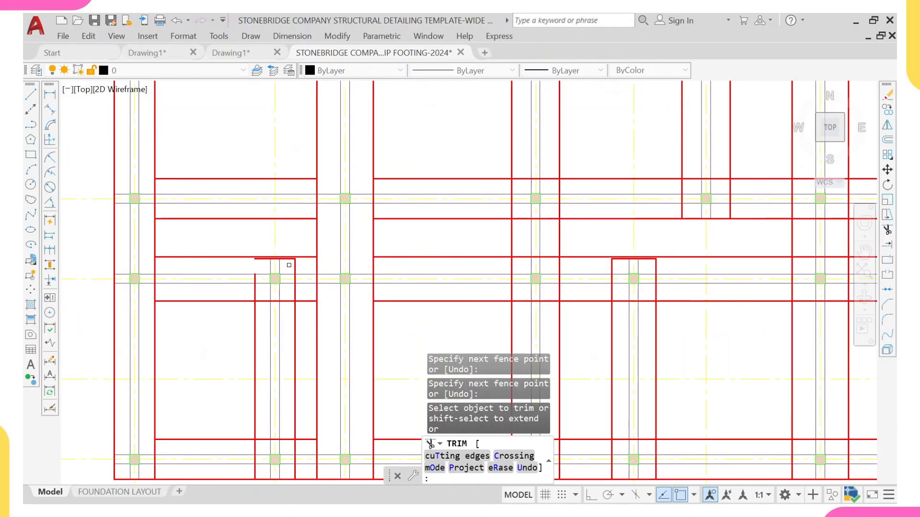
key(Return)
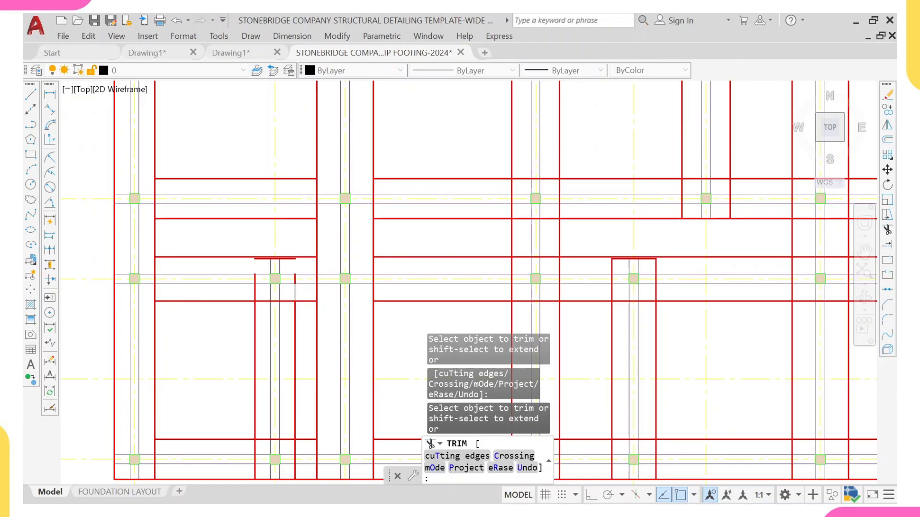
Step: Trim the footing lines crossing the horizontal strip near grid 2
scroll(254, 293, down, 5)
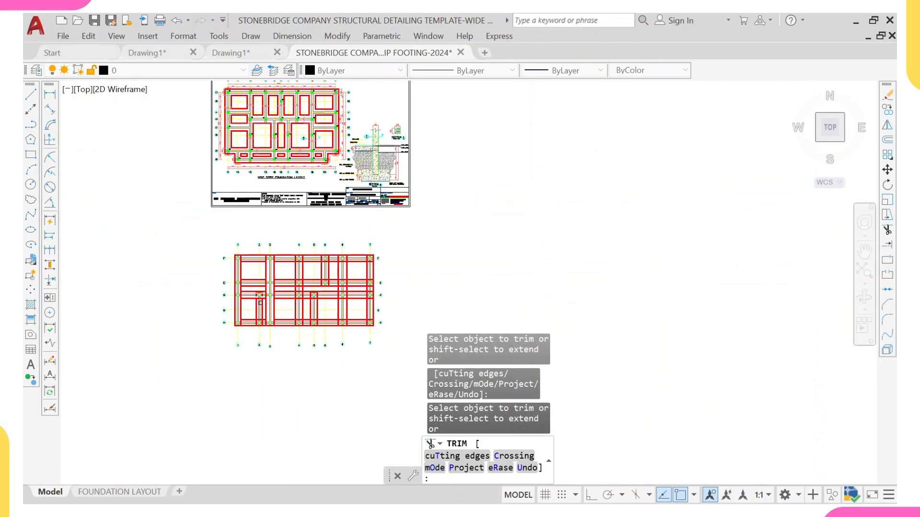
scroll(256, 306, up, 5)
scroll(229, 326, up, 4)
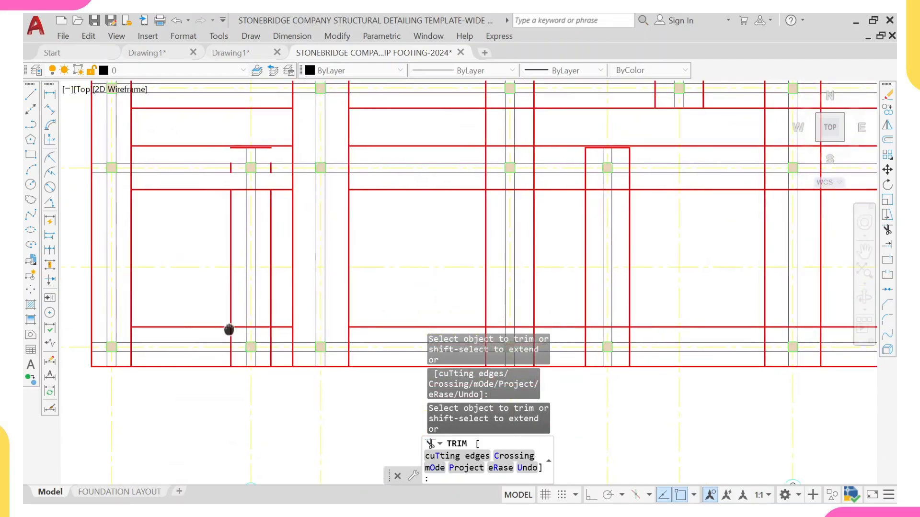
click(230, 277)
click(251, 275)
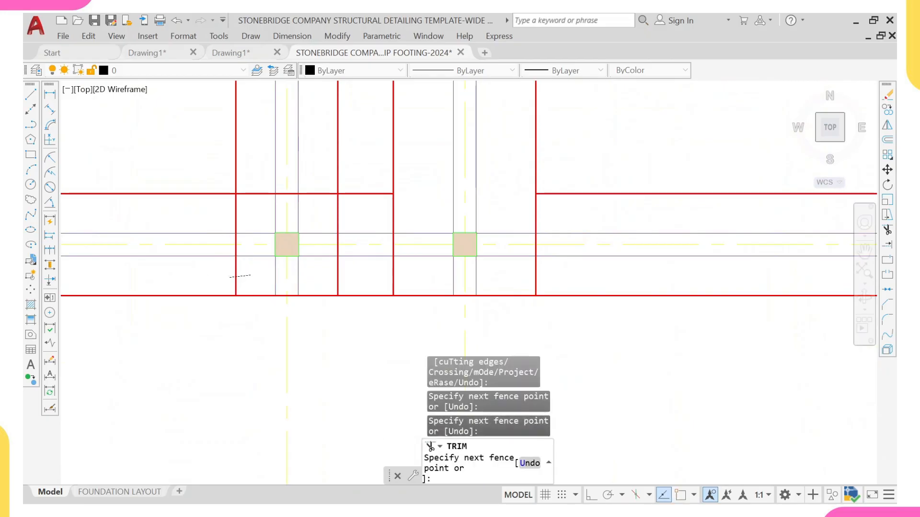
click(239, 220)
click(214, 205)
key(Return)
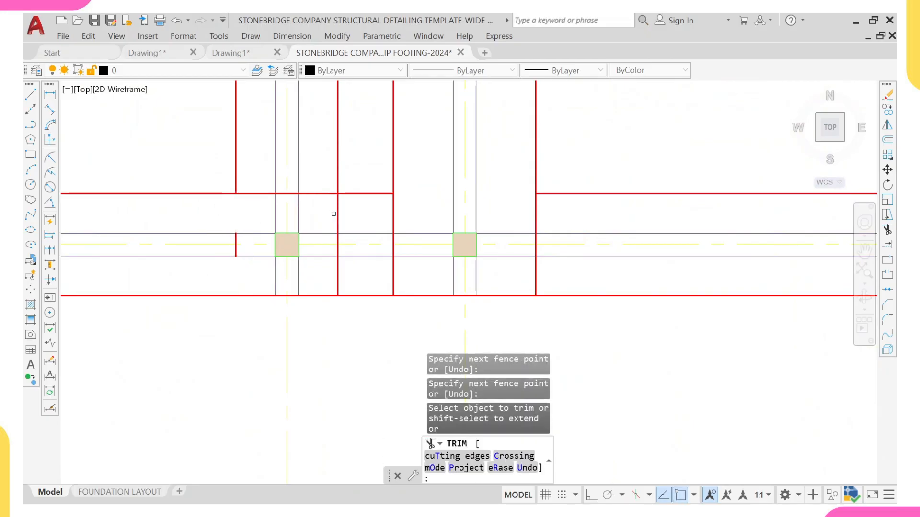
Step: Trim the remaining footing line segments crossing the same horizontal strip further along, then exit Trim
scroll(330, 215, down, 3)
scroll(324, 220, up, 3)
click(325, 219)
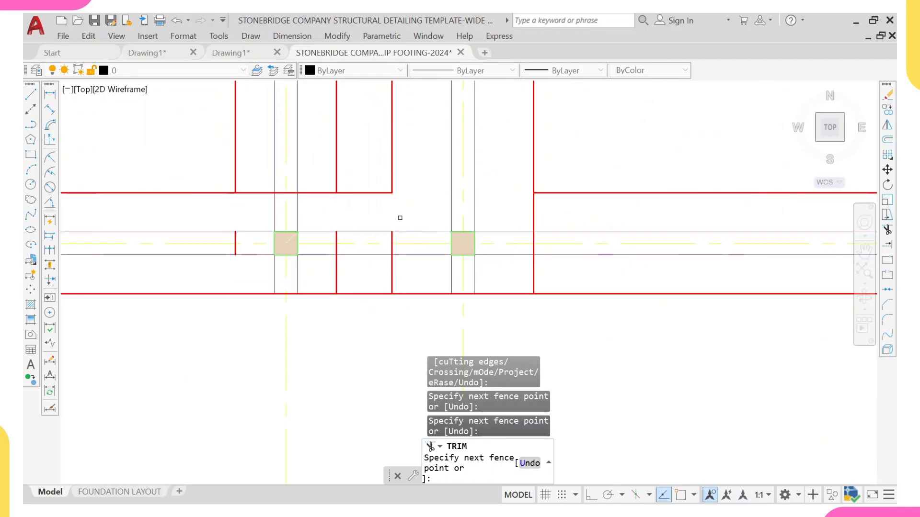
key(Return)
click(418, 275)
key(Return)
click(513, 182)
click(564, 213)
key(Return)
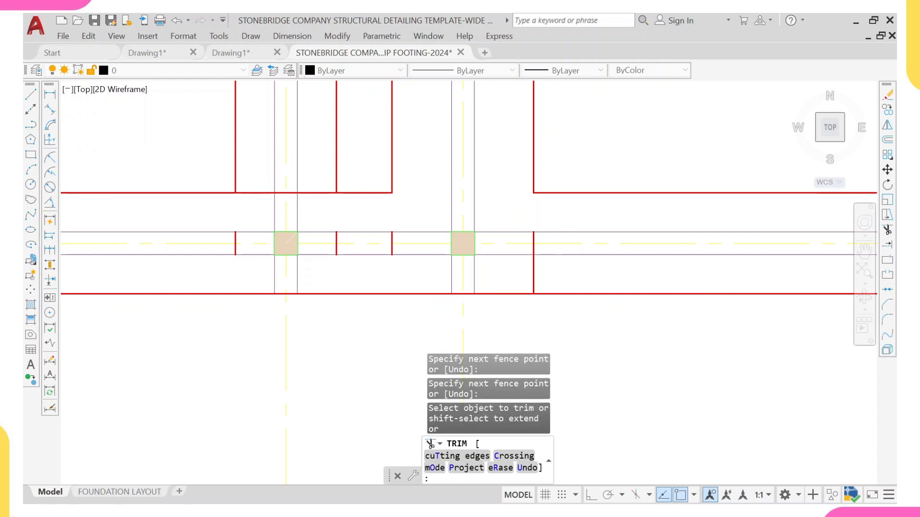
click(554, 258)
key(Return)
key(Escape)
Step: Erase the seven leftover footing line stubs inside the horizontal strip and at the grid 2 strip end
click(510, 193)
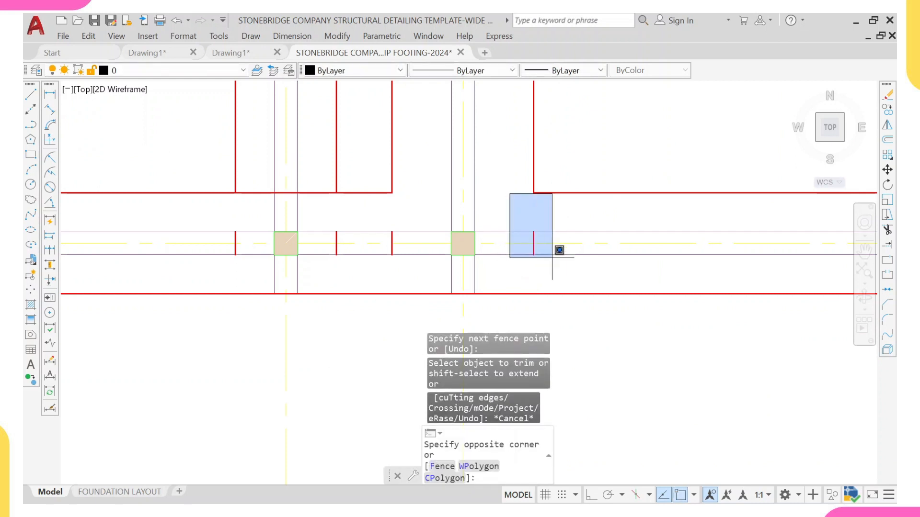
click(552, 258)
click(312, 221)
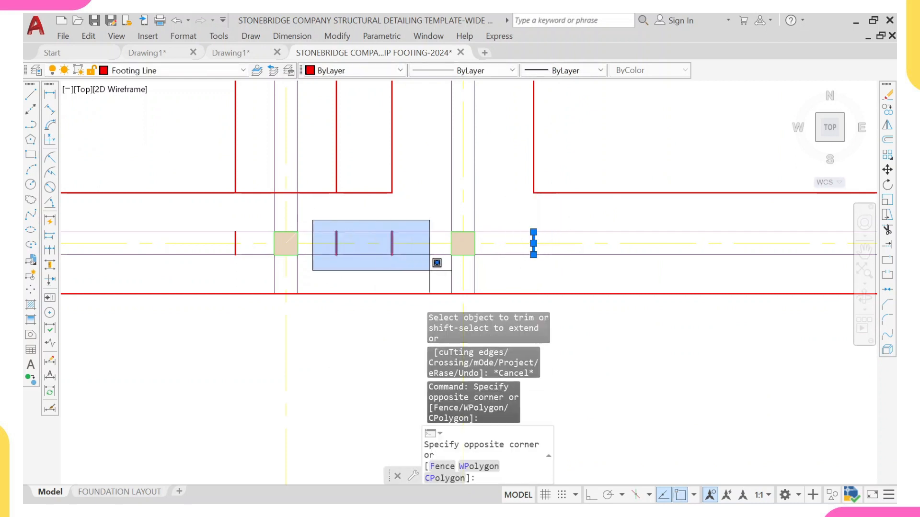
click(449, 288)
click(206, 216)
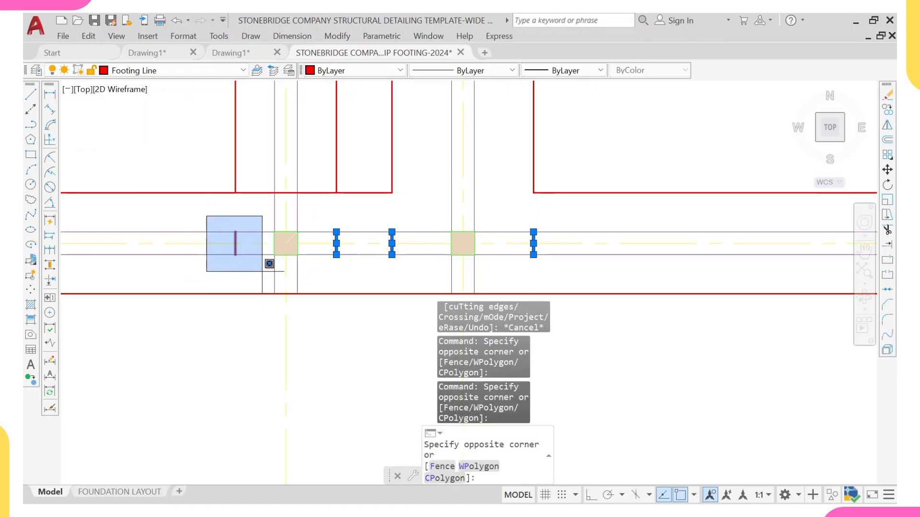
click(262, 271)
scroll(207, 219, down, 6)
middle_drag(224, 146, 231, 231)
scroll(224, 194, up, 6)
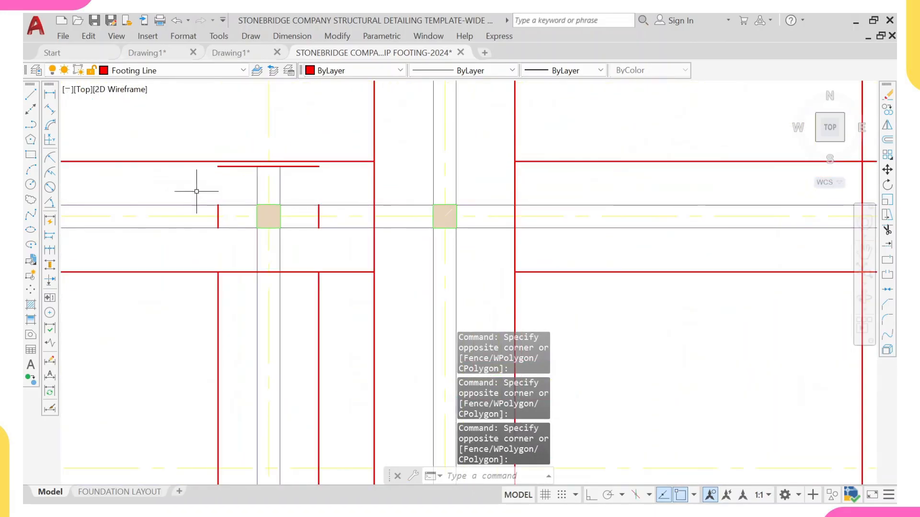
click(193, 191)
click(237, 242)
click(305, 189)
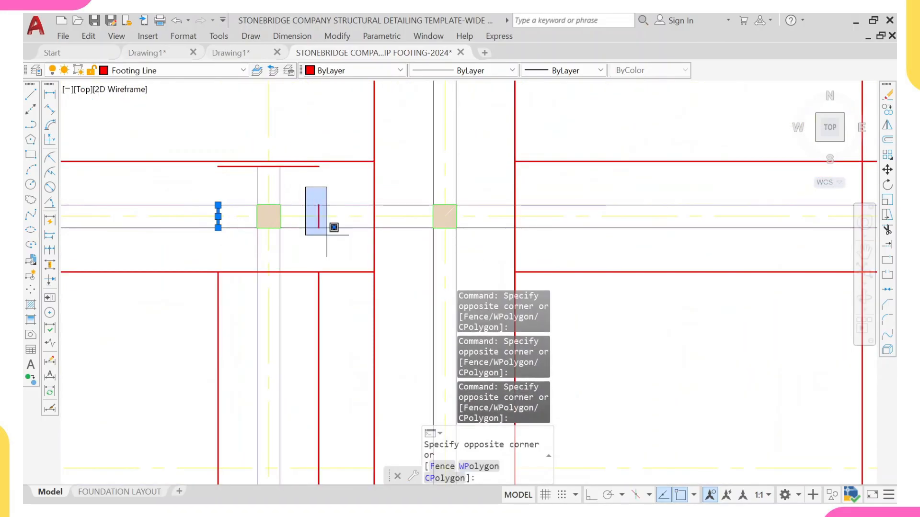
click(337, 232)
click(304, 167)
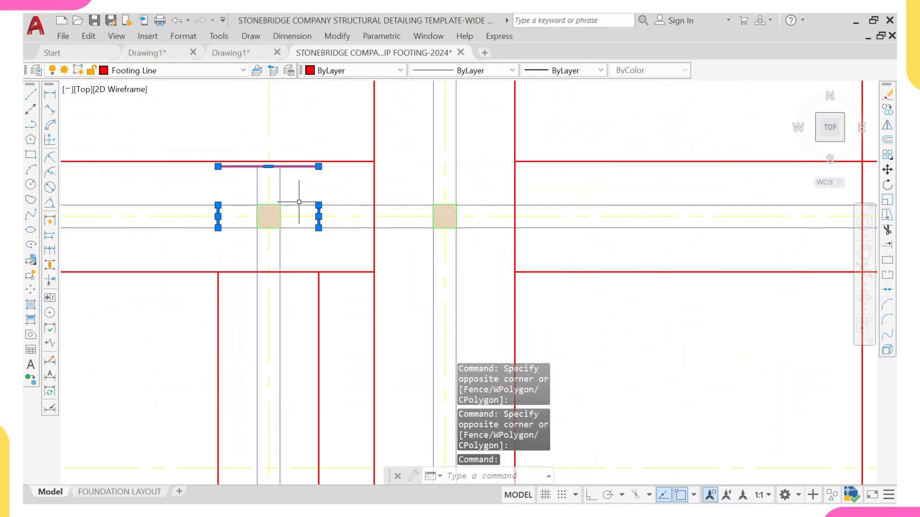
key(Return)
Step: Review the whole foundation layout for remaining footing lines crossing the strips
scroll(296, 213, down, 5)
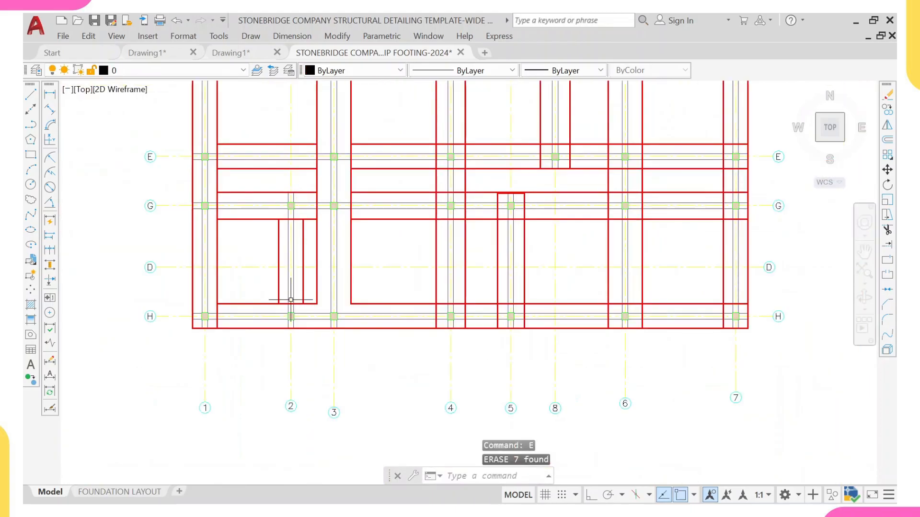
middle_drag(291, 300, 269, 308)
middle_drag(299, 251, 221, 297)
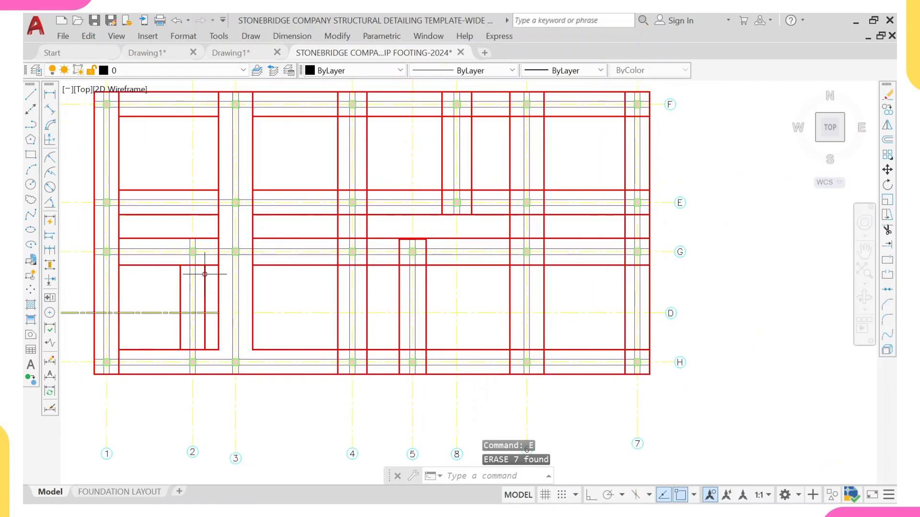
scroll(205, 274, down, 5)
middle_drag(269, 250, 158, 258)
middle_drag(130, 215, 213, 211)
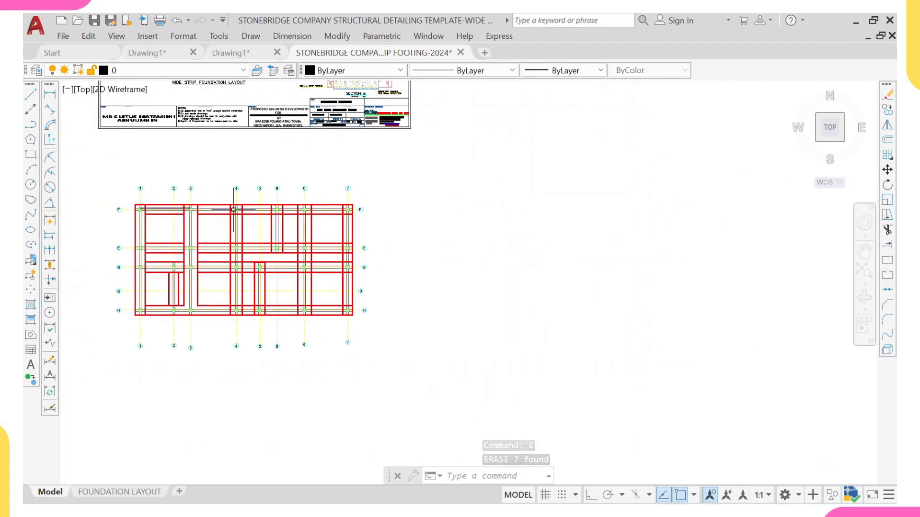
scroll(247, 226, up, 2)
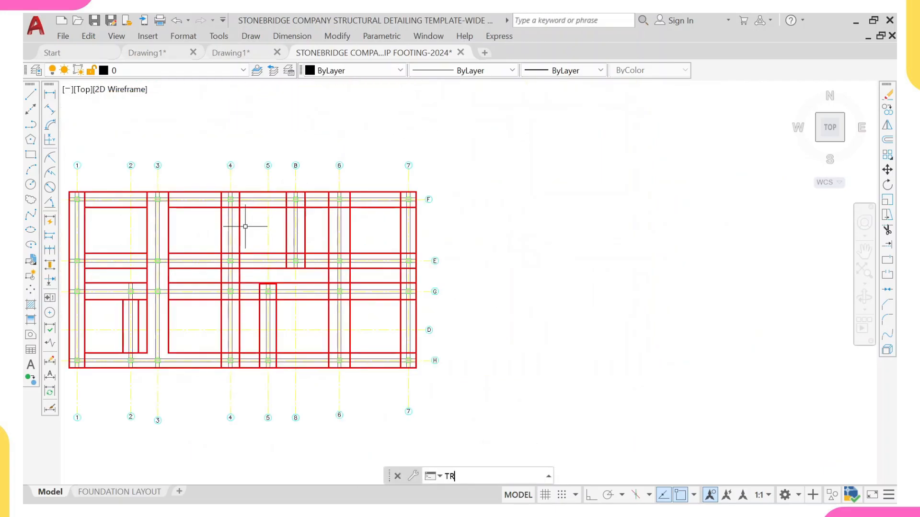
Step: Trim the footing lines crossing the vertical strip at grid 4 between grids F and E
key(Return)
scroll(207, 176, up, 4)
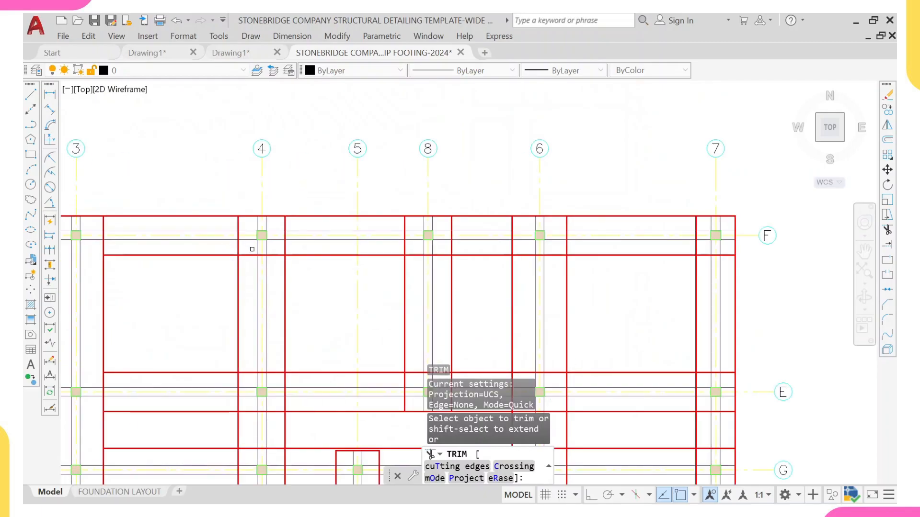
mouse_move(246, 249)
mouse_down()
mouse_move(249, 378)
mouse_move(271, 345)
mouse_move(262, 239)
mouse_move(277, 251)
mouse_up()
scroll(289, 383, down, 2)
middle_drag(289, 386, 263, 269)
scroll(250, 291, up, 4)
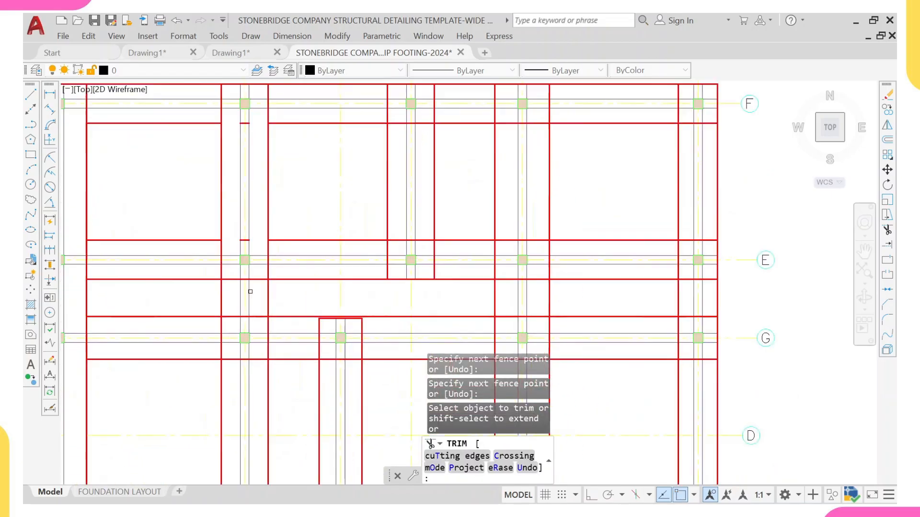
middle_drag(239, 311, 229, 270)
scroll(209, 254, up, 4)
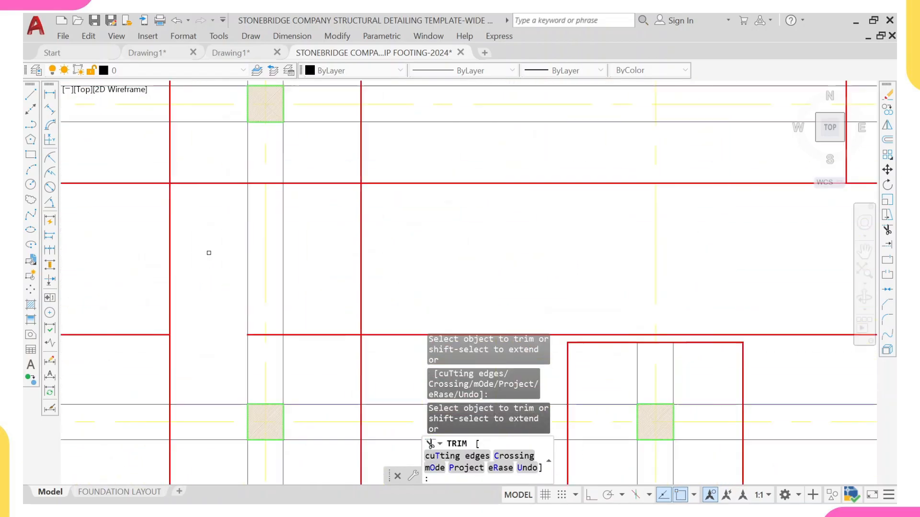
Step: Trim the remaining footing lines crossing the grid 4 strip further down toward grid G, then exit Trim
drag(209, 166, 205, 209)
drag(311, 351, 312, 347)
drag(334, 144, 336, 381)
scroll(335, 381, down, 6)
middle_drag(323, 365, 292, 215)
click(293, 240)
scroll(294, 242, up, 2)
middle_drag(305, 255, 292, 136)
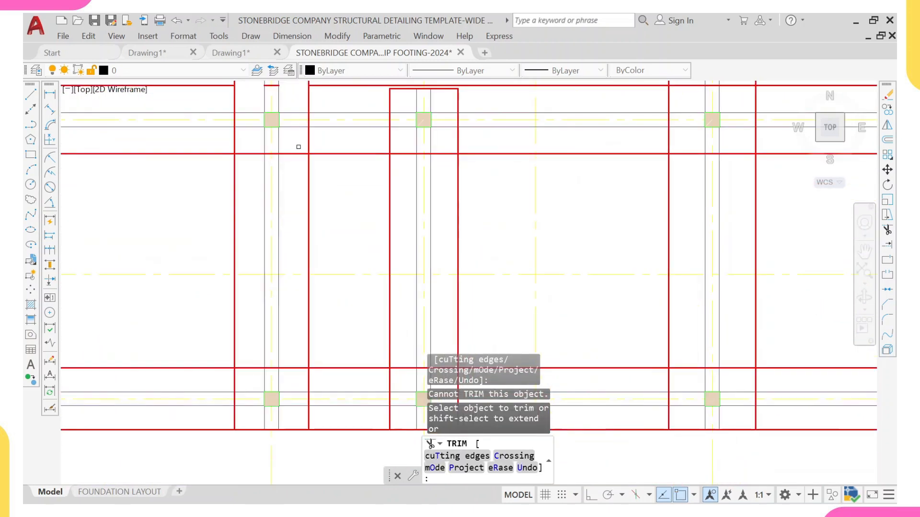
drag(298, 146, 287, 335)
mouse_move(294, 373)
mouse_down()
mouse_move(242, 267)
mouse_move(253, 140)
mouse_up()
key(Escape)
key(Escape)
Step: Erase the leftover footing line stubs inside the grid 4 vertical strip
click(256, 144)
click(292, 156)
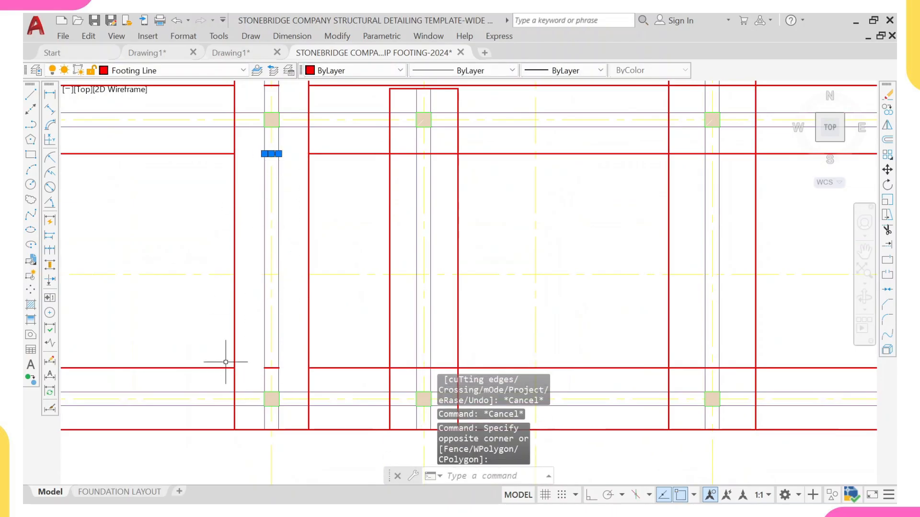
click(255, 358)
click(286, 380)
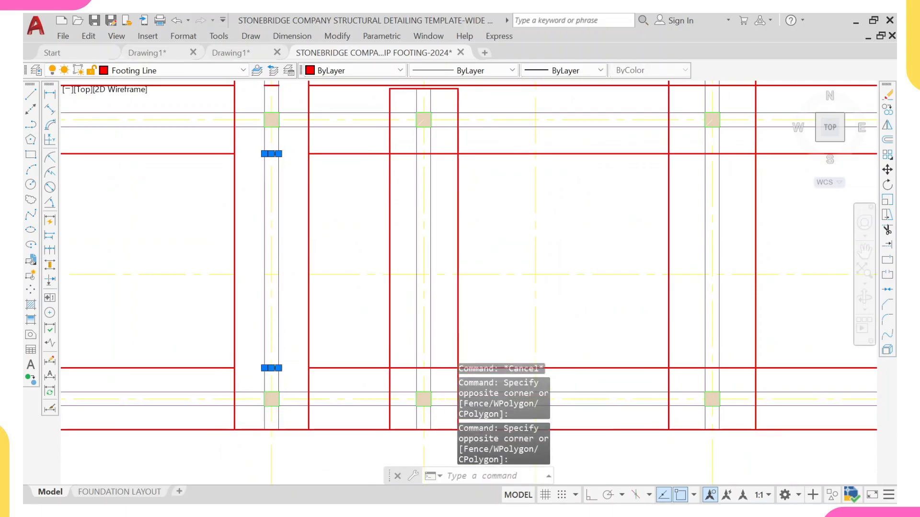
scroll(266, 278, down, 4)
middle_drag(267, 189, 259, 238)
scroll(259, 235, up, 4)
click(245, 220)
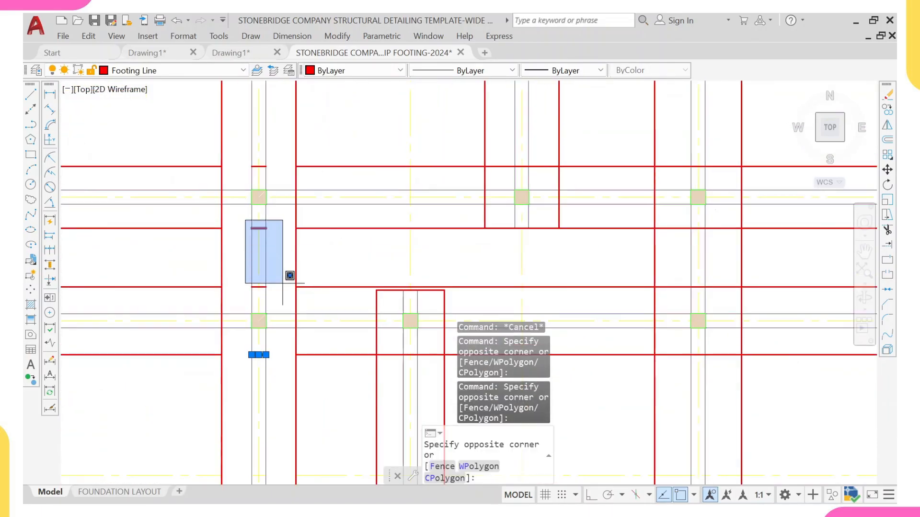
click(290, 297)
scroll(253, 153, up, 2)
middle_drag(250, 154, 237, 271)
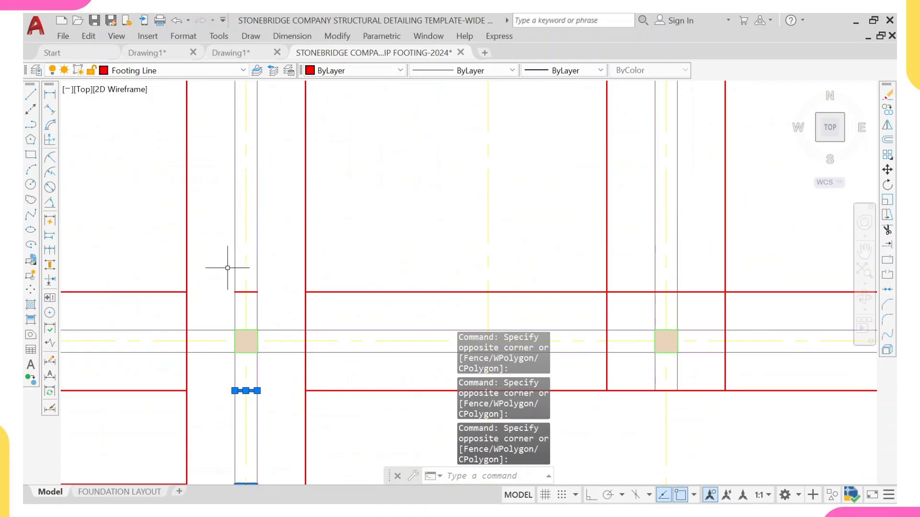
click(227, 268)
click(297, 326)
scroll(269, 312, down, 4)
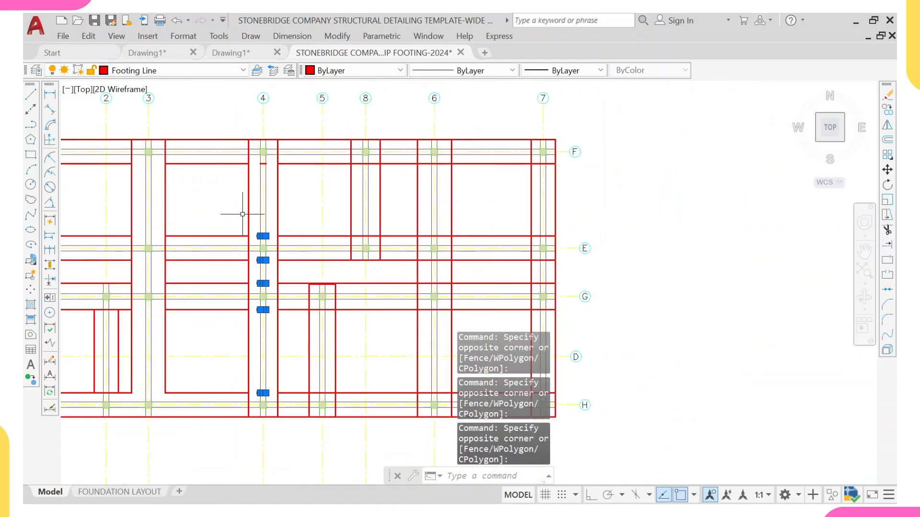
scroll(250, 170, up, 4)
click(288, 113)
click(338, 163)
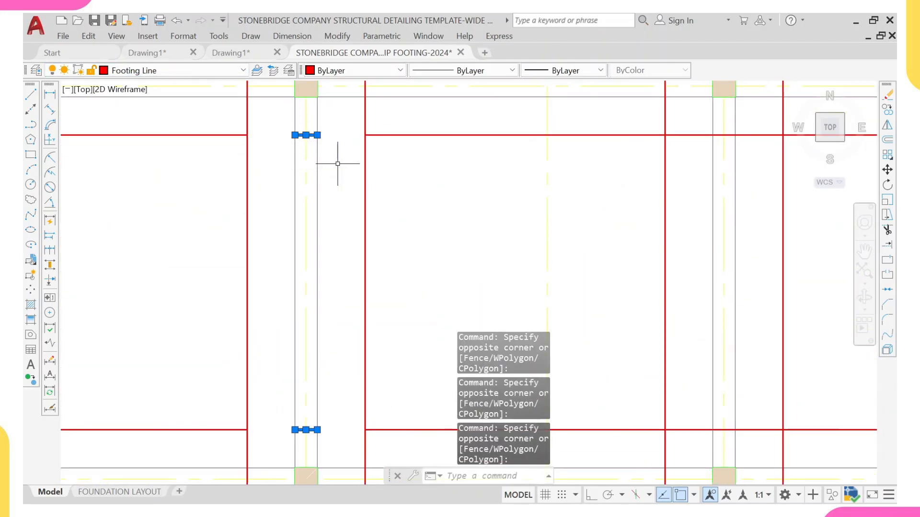
text(e)
key(Return)
Step: Trim the footing lines crossing the vertical strip at grid 5 between grids G and H, then exit Trim
scroll(337, 163, down, 5)
mouse_move(285, 309)
middle_down()
mouse_move(219, 309)
mouse_move(171, 293)
middle_up()
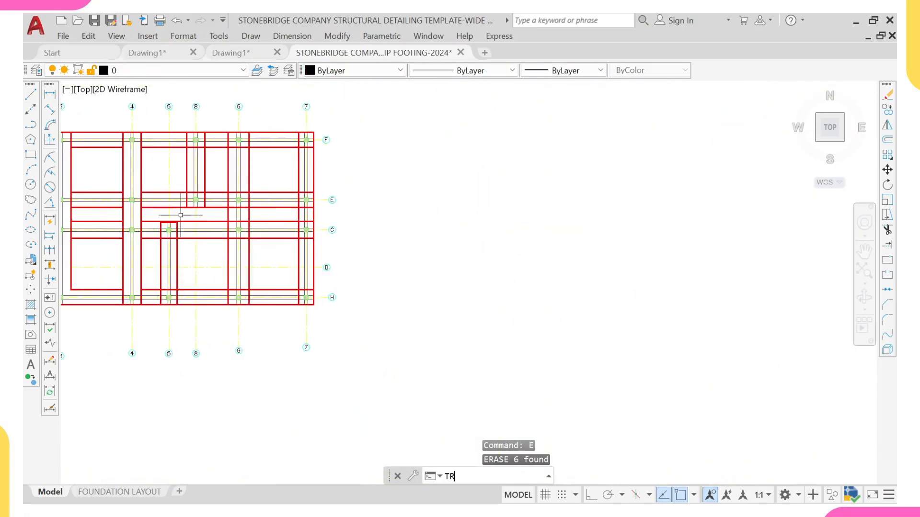
key(Return)
scroll(210, 289, up, 5)
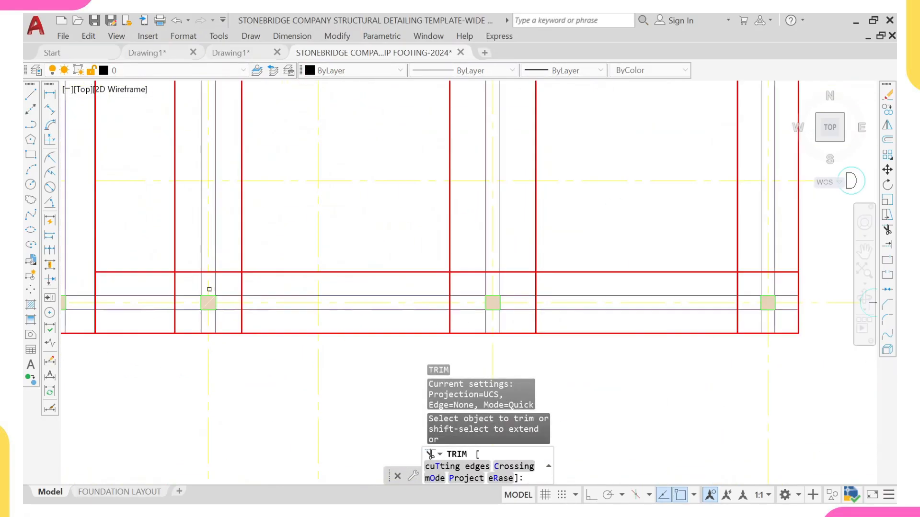
mouse_move(188, 237)
mouse_down()
mouse_move(217, 278)
mouse_move(223, 219)
mouse_up()
middle_drag(218, 115, 212, 319)
scroll(180, 203, up, 2)
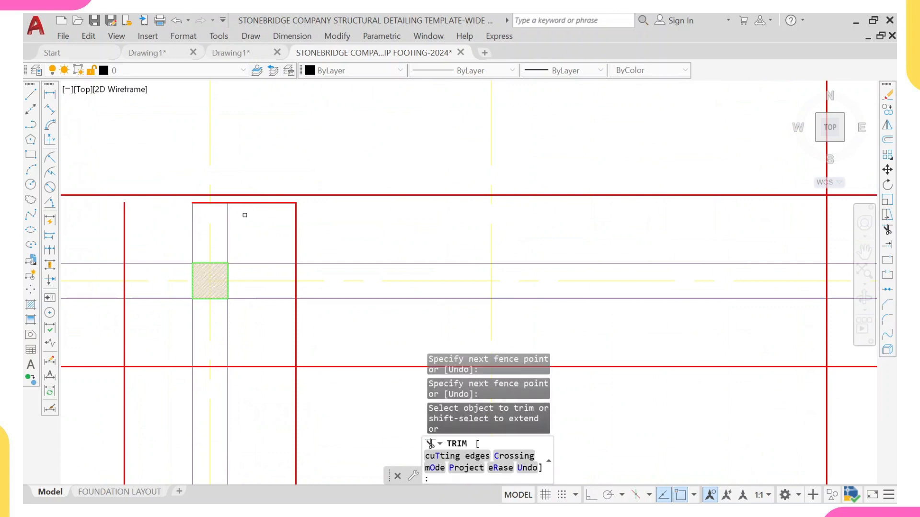
click(260, 202)
mouse_move(265, 435)
mouse_down()
mouse_move(260, 333)
mouse_move(175, 372)
mouse_up()
scroll(154, 360, down, 2)
scroll(154, 302, down, 5)
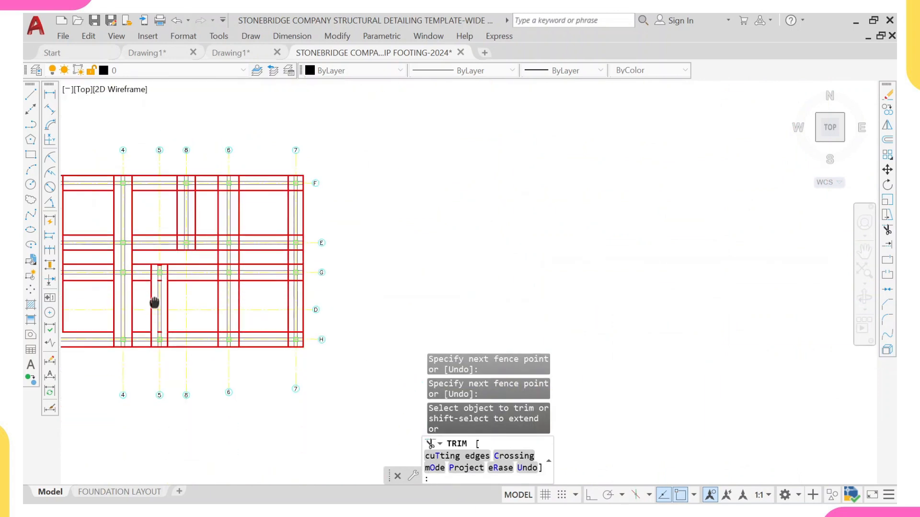
scroll(151, 364, up, 6)
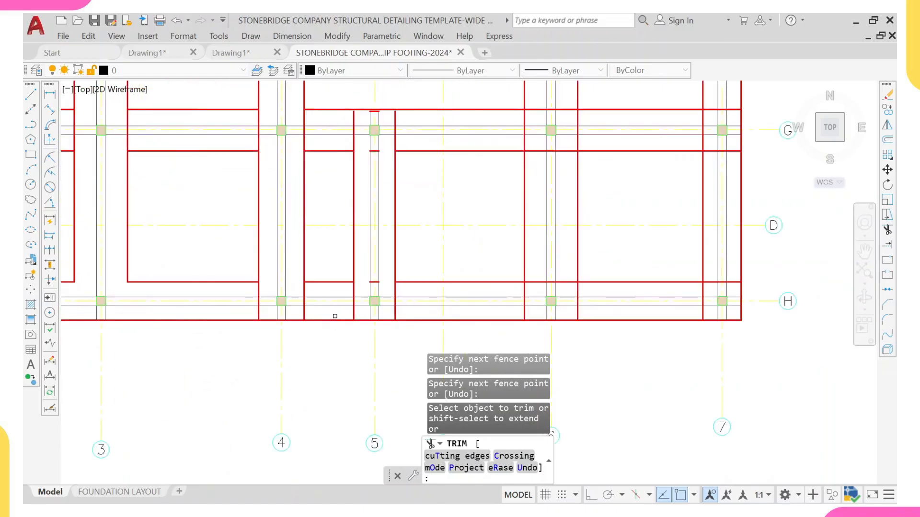
scroll(314, 300, down, 4)
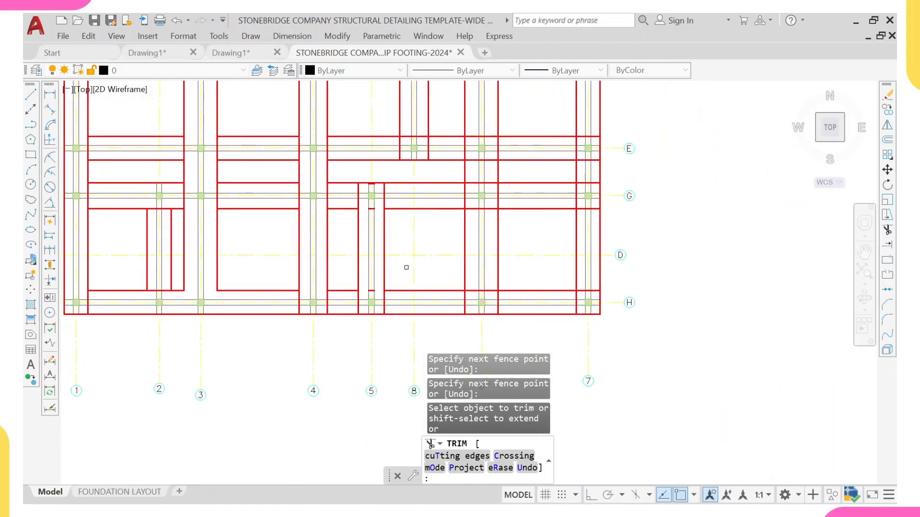
key(Escape)
Step: Erase the leftover footing line stubs inside the grid 5 vertical strip
scroll(366, 180, up, 4)
key(Escape)
click(348, 202)
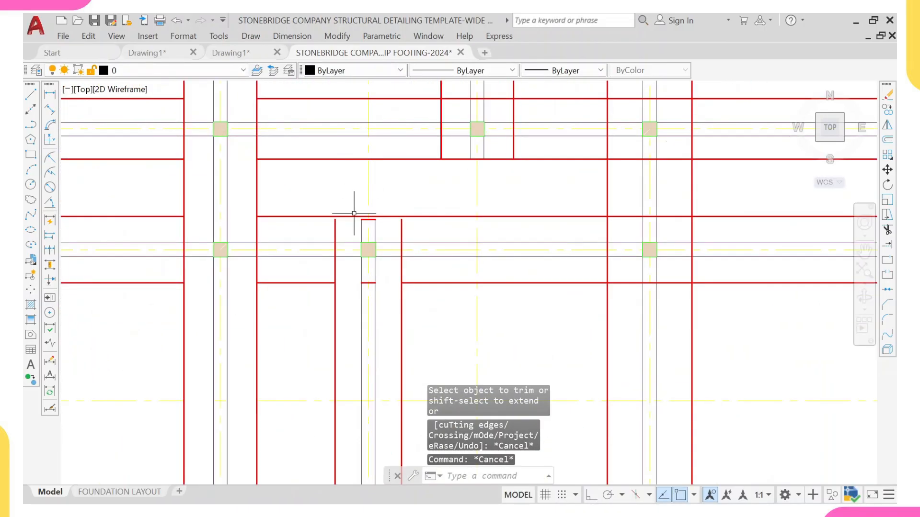
click(381, 237)
click(355, 279)
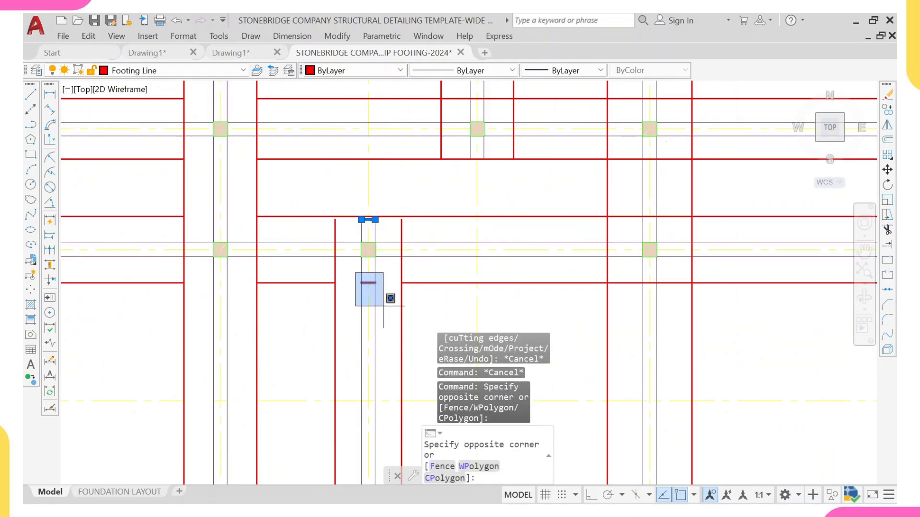
click(389, 306)
scroll(381, 321, down, 4)
scroll(370, 304, up, 5)
click(339, 314)
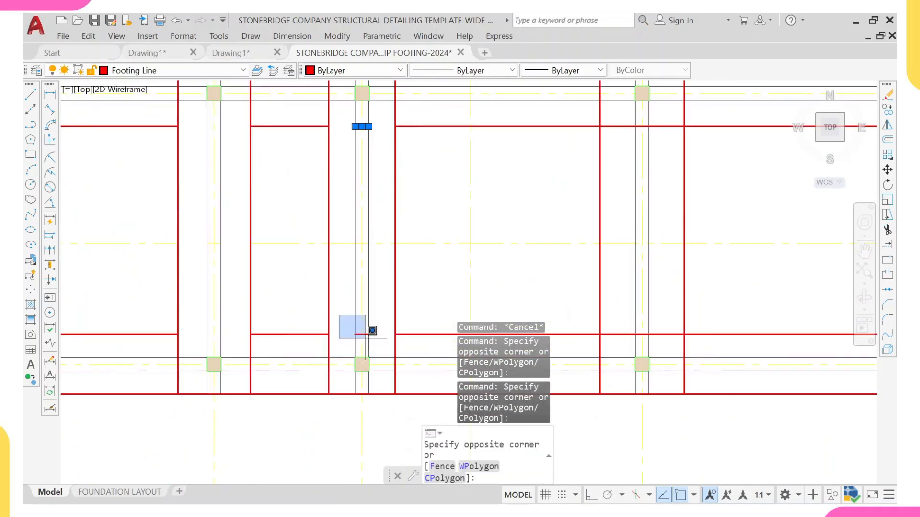
click(379, 341)
key(Return)
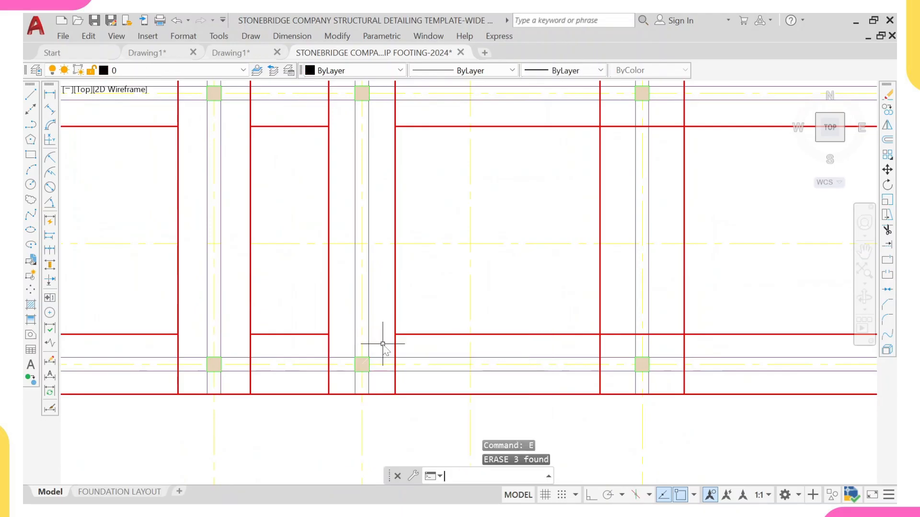
Step: Trim the footing lines crossing the vertical strip at grid 6 between grids F and E
key(Return)
middle_drag(649, 341, 474, 314)
scroll(456, 314, up, 3)
click(452, 316)
click(444, 287)
click(521, 320)
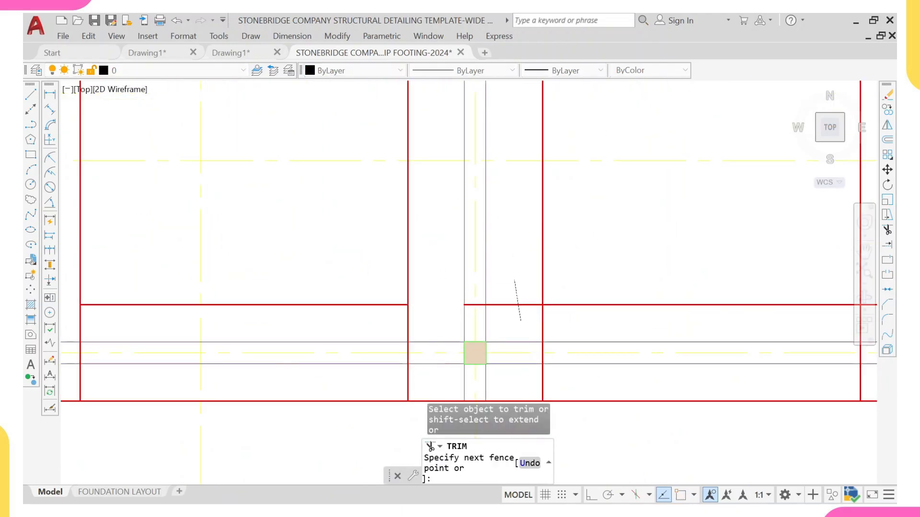
click(511, 241)
scroll(508, 213, down, 3)
middle_drag(478, 105, 481, 144)
scroll(499, 192, up, 5)
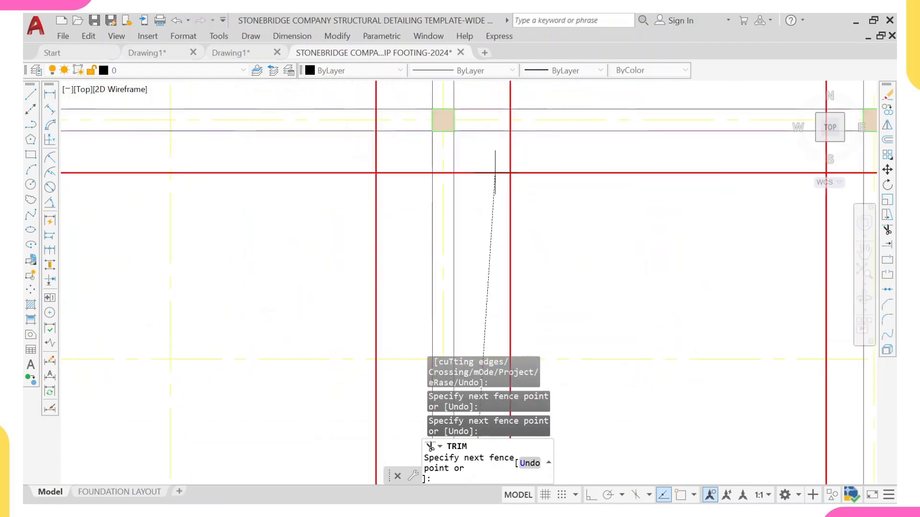
key(Return)
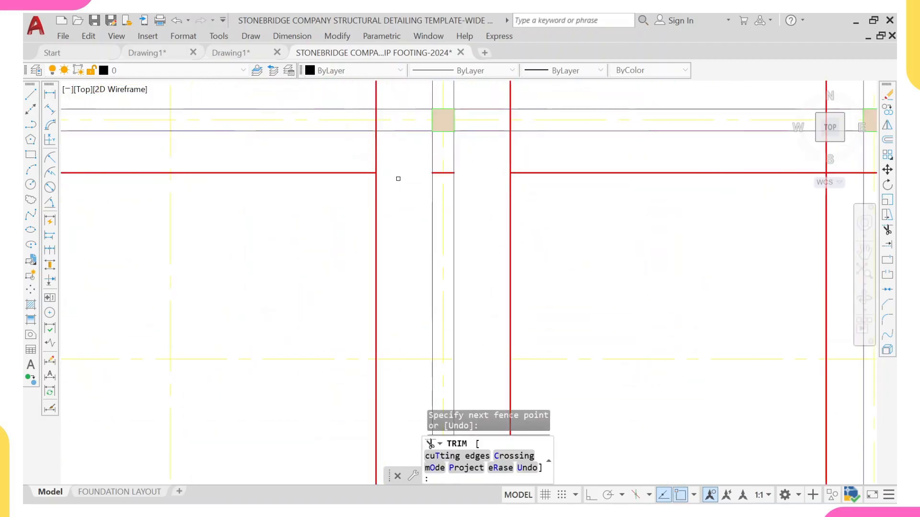
Step: Trim the remaining footing lines crossing the grid 6 strip further down toward grid H, then exit Trim
scroll(408, 144, down, 6)
scroll(426, 192, up, 7)
middle_drag(430, 205, 396, 289)
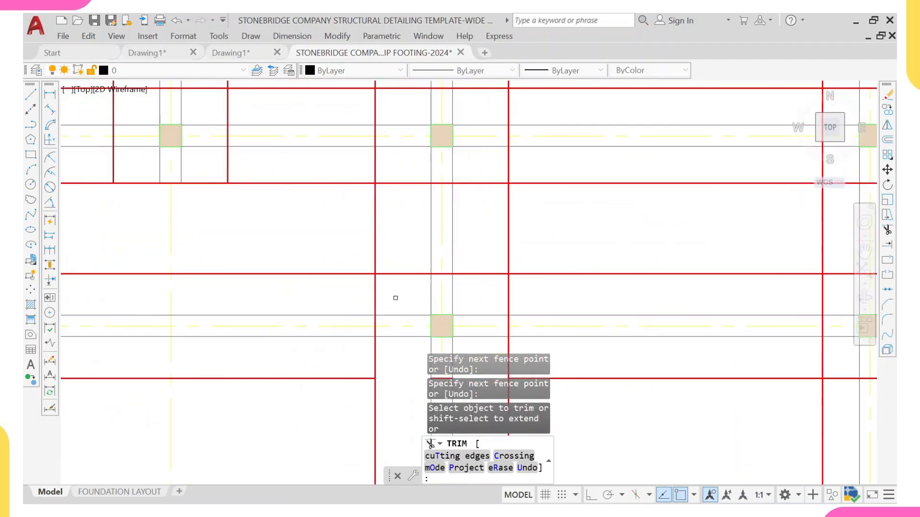
click(396, 298)
key(Return)
click(469, 155)
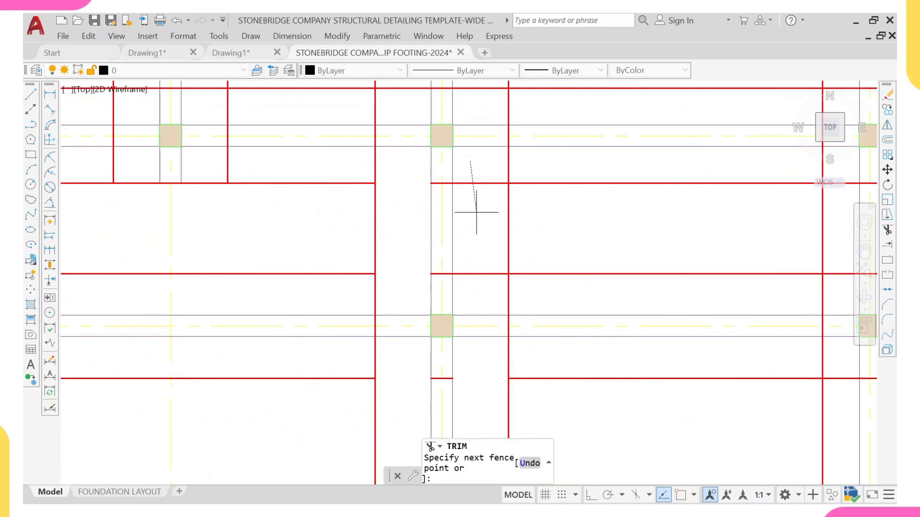
key(Return)
scroll(483, 232, down, 6)
scroll(423, 281, up, 6)
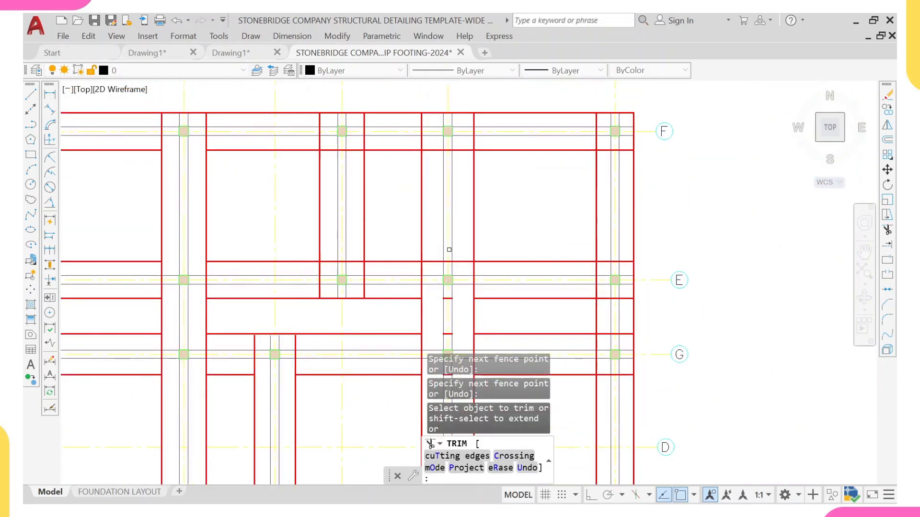
click(416, 285)
scroll(403, 174, down, 2)
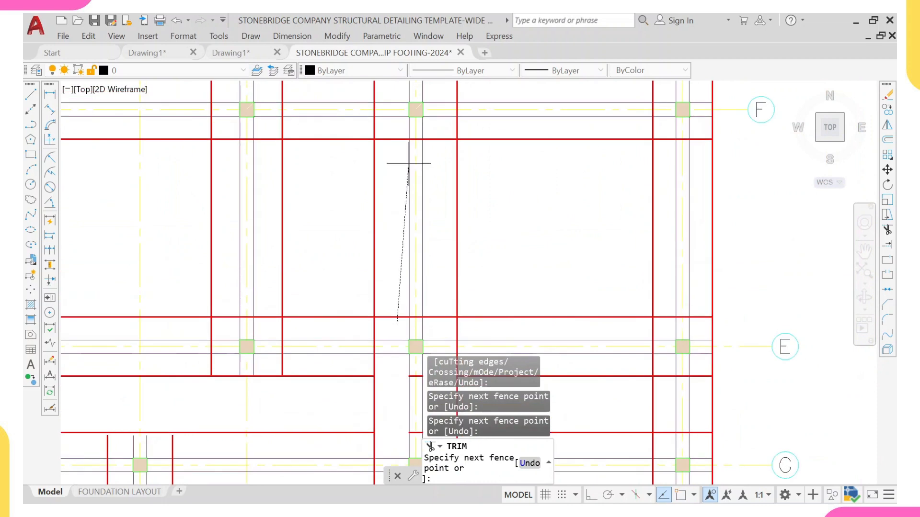
key(Return)
click(435, 132)
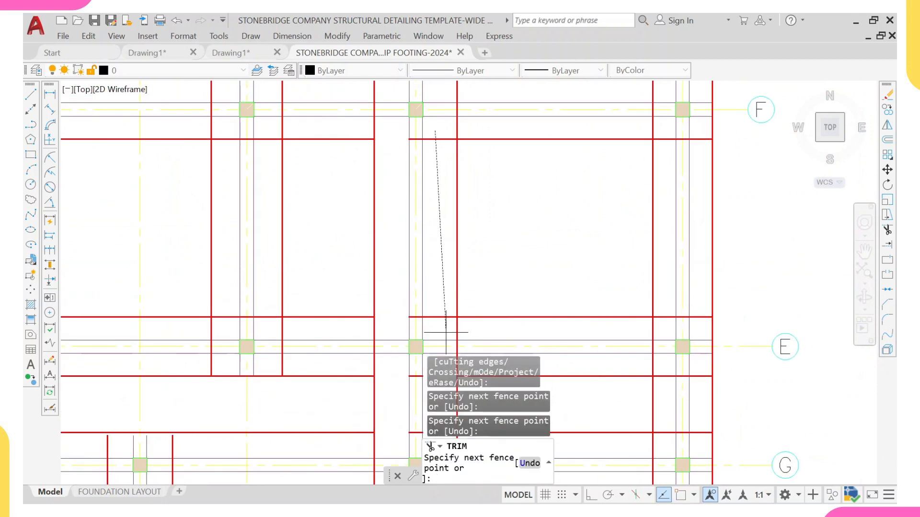
key(Return)
scroll(425, 250, down, 6)
middle_drag(407, 183, 362, 205)
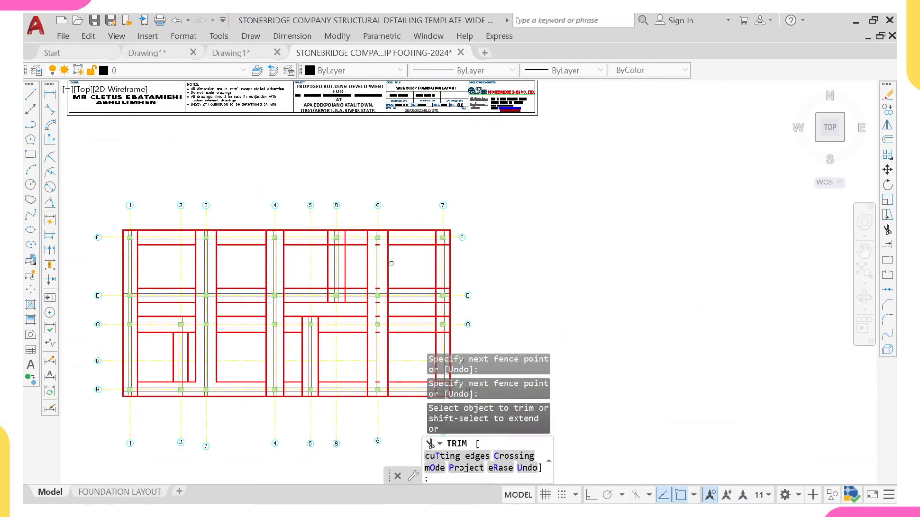
key(Escape)
Step: Erase the leftover footing line stubs inside the grid 6 vertical strip
scroll(384, 241, up, 6)
click(339, 243)
click(376, 289)
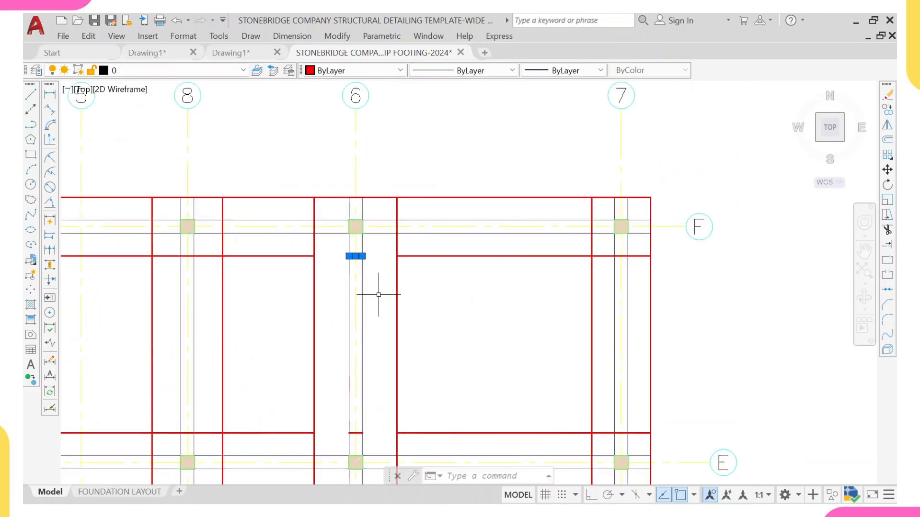
scroll(358, 308, down, 2)
middle_drag(358, 308, 338, 249)
scroll(351, 335, up, 4)
click(294, 294)
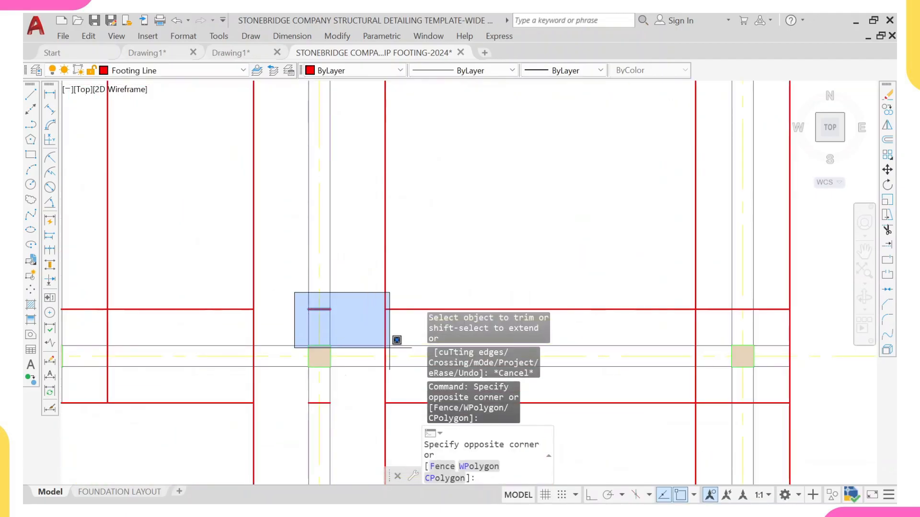
click(361, 311)
middle_drag(345, 355, 304, 208)
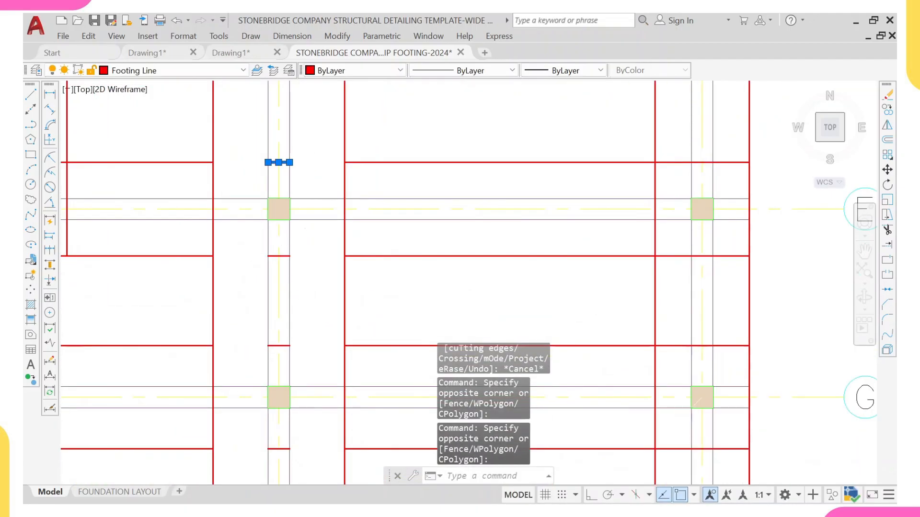
click(249, 238)
click(337, 390)
scroll(318, 257, down, 4)
scroll(306, 250, up, 4)
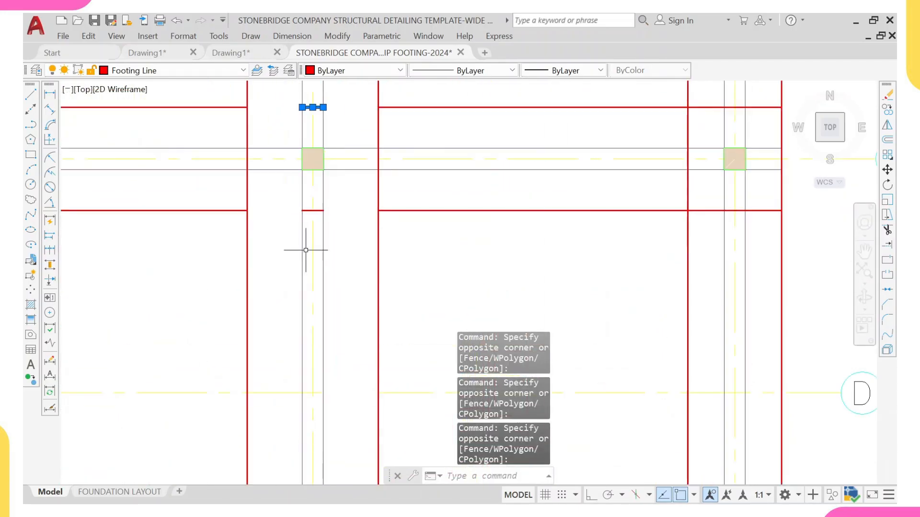
scroll(329, 293, down, 4)
scroll(318, 283, up, 3)
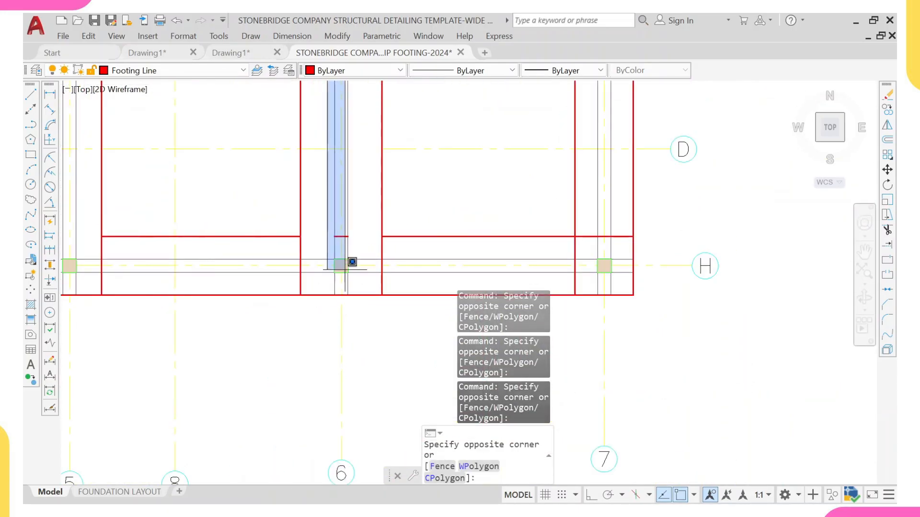
key(Return)
scroll(350, 242, down, 5)
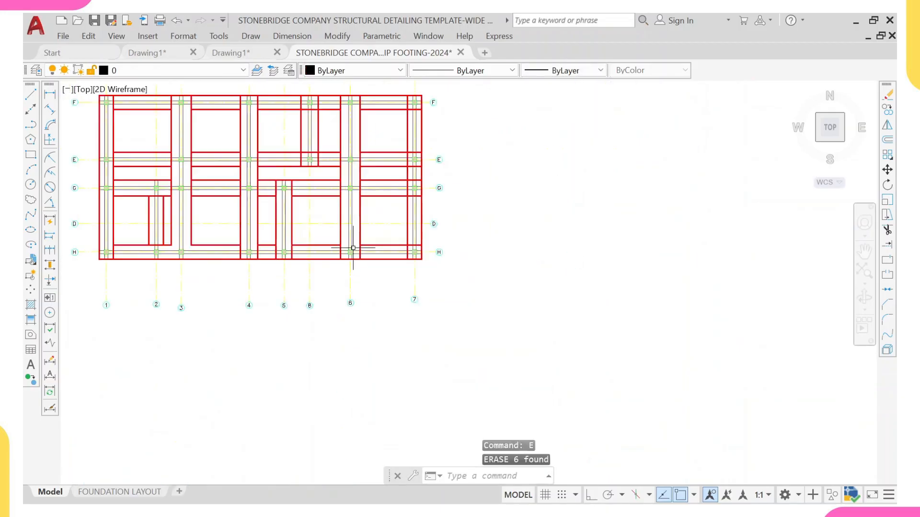
Step: Trim the footing lines crossing the vertical strip at grid 7 between grids F and E
scroll(311, 216, up, 2)
key(Escape)
key(Escape)
key(Escape)
text(T)
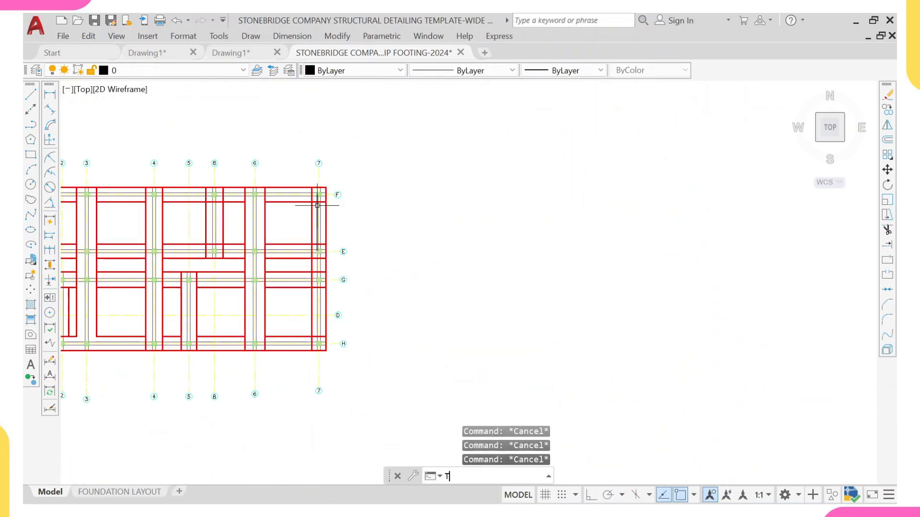
text(R)
key(Return)
scroll(317, 205, up, 6)
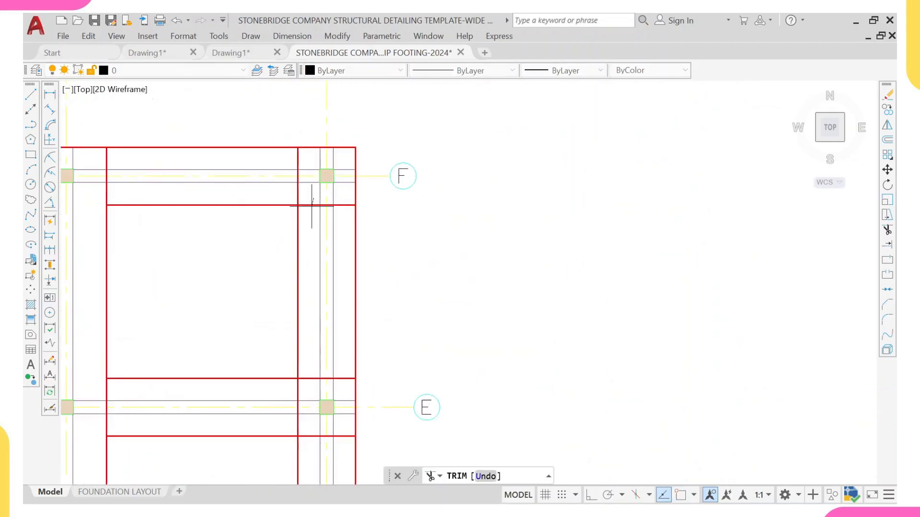
drag(315, 199, 312, 223)
click(339, 197)
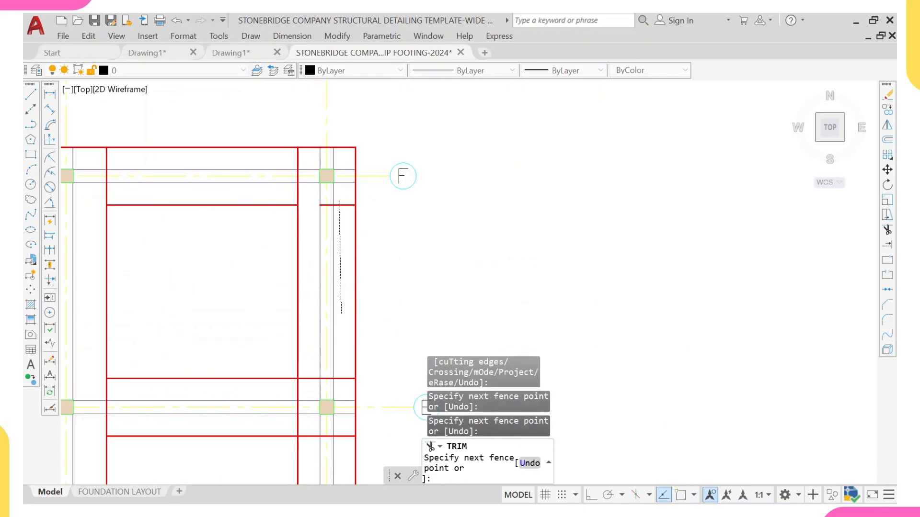
scroll(341, 364, down, 3)
middle_drag(339, 379, 335, 261)
scroll(335, 263, up, 5)
click(334, 250)
key(Return)
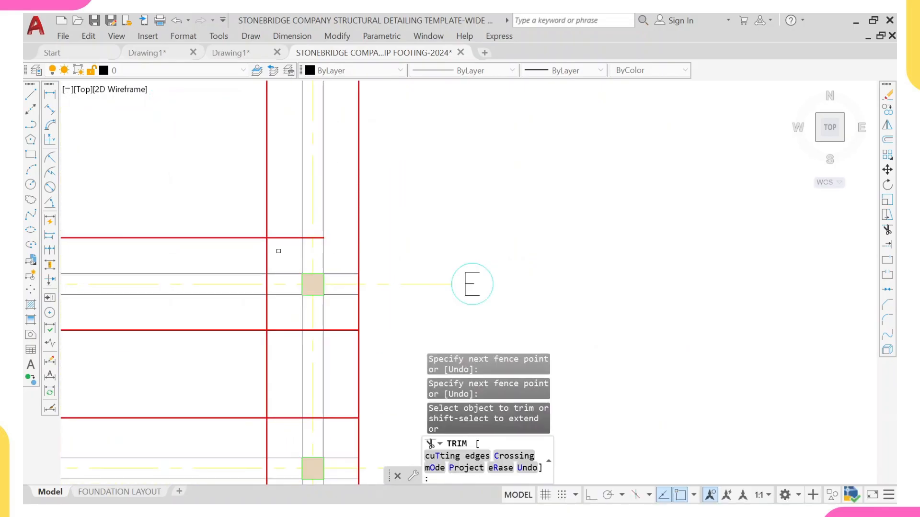
Step: Trim the footing lines crossing the grid 7 strip between grids E and G
click(280, 202)
key(Return)
click(283, 343)
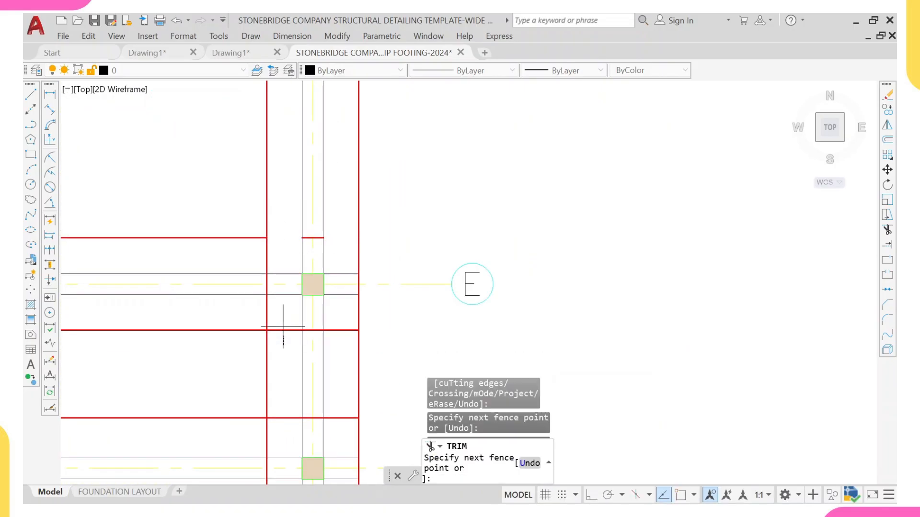
click(282, 321)
key(Return)
middle_drag(282, 412, 280, 308)
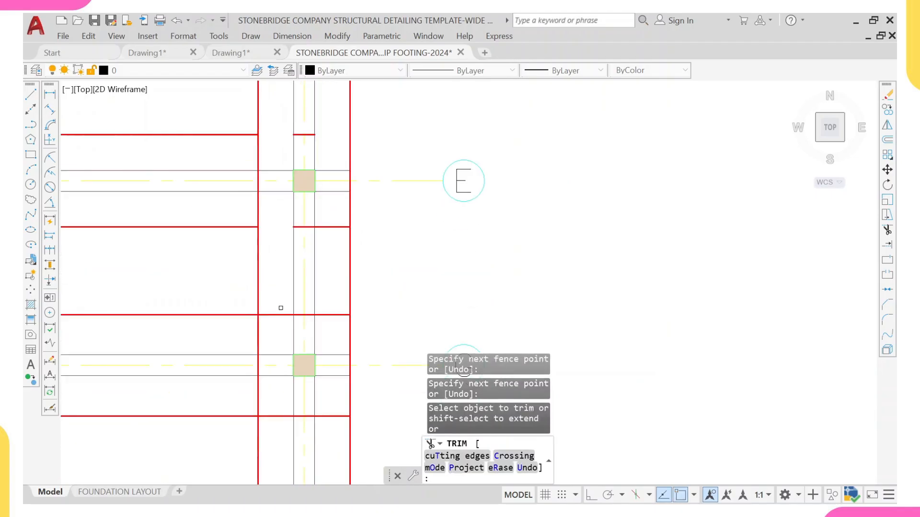
click(336, 204)
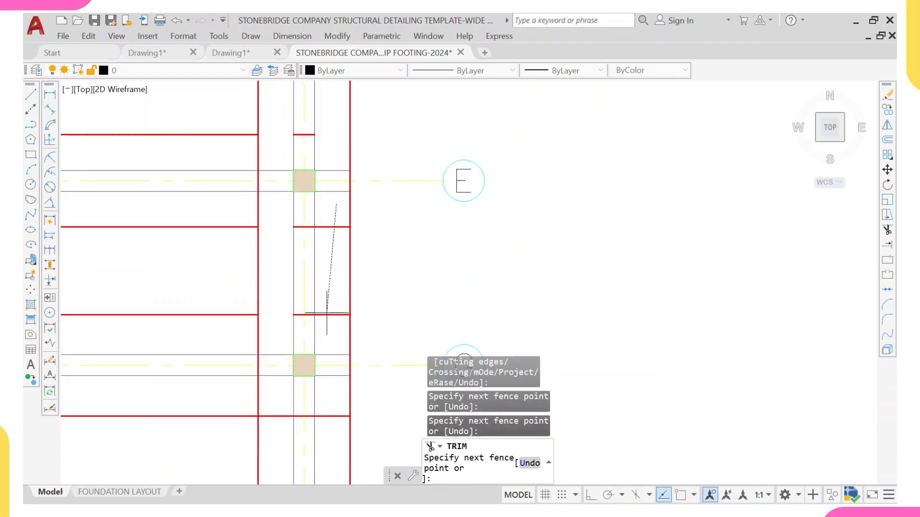
key(Return)
middle_drag(337, 354, 319, 307)
Step: Trim the remaining footing lines crossing the grid 7 strip down toward grid H, then exit Trim
click(240, 265)
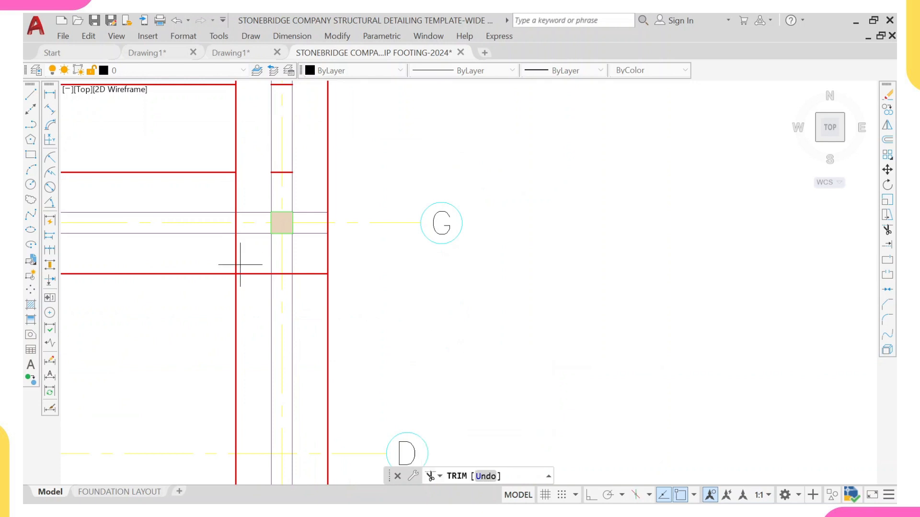
scroll(250, 333, down, 4)
middle_drag(252, 336, 256, 257)
scroll(266, 339, up, 4)
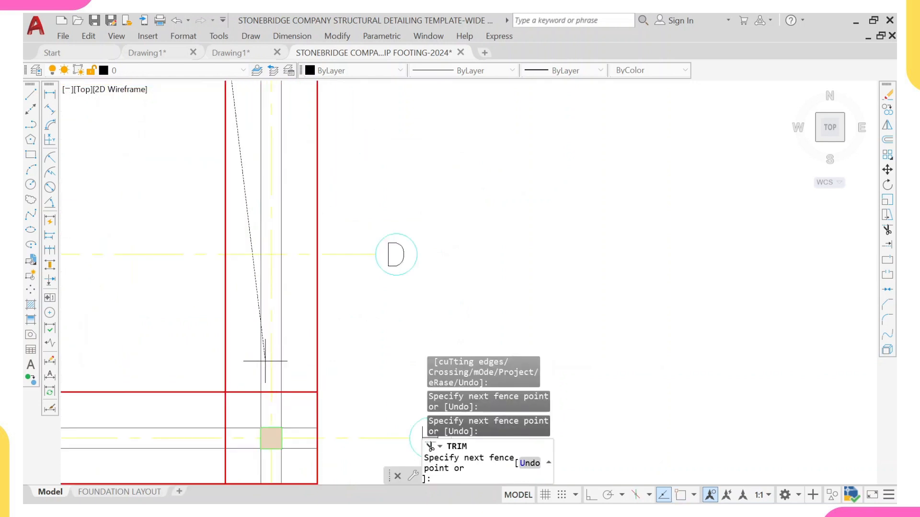
click(251, 411)
click(290, 402)
scroll(288, 278, down, 6)
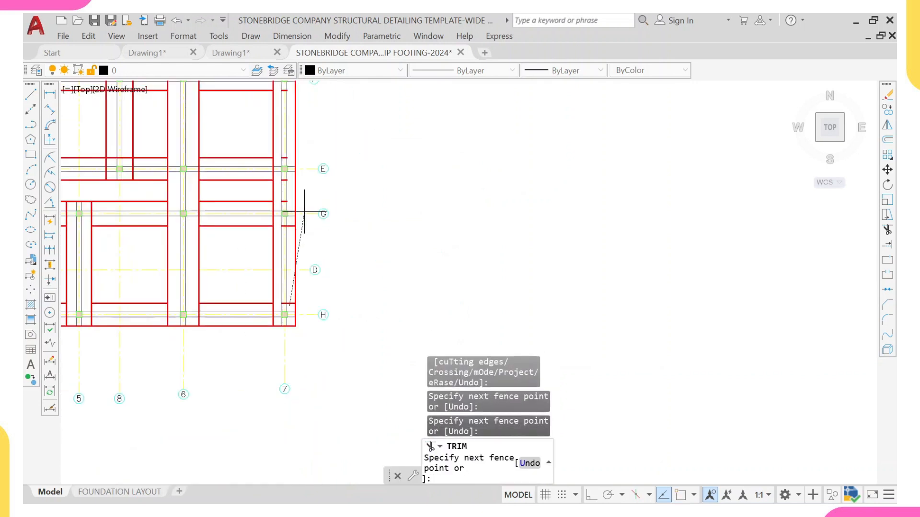
scroll(294, 217, up, 4)
click(284, 229)
scroll(282, 227, down, 2)
middle_drag(282, 163, 254, 254)
key(Escape)
Step: Erase the leftover footing line stubs inside the grid 7 vertical strip
scroll(244, 153, up, 4)
click(232, 174)
scroll(246, 261, down, 6)
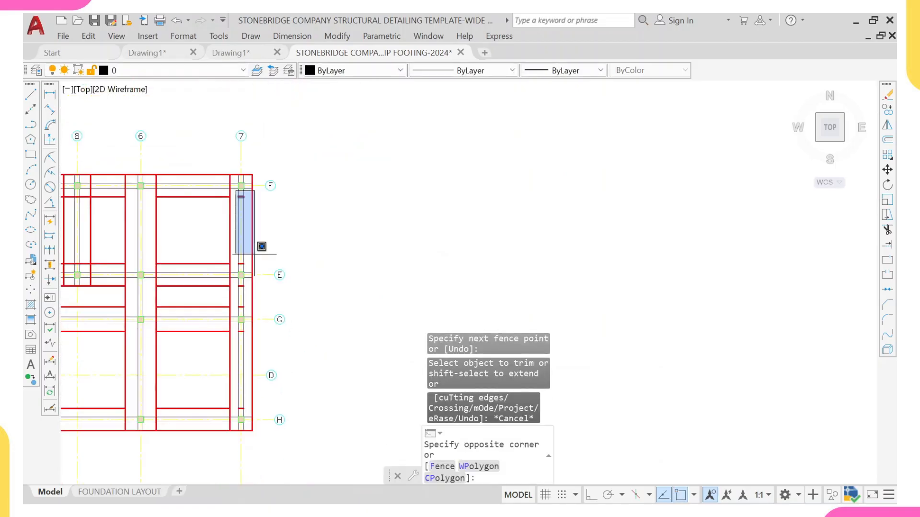
scroll(248, 266, up, 4)
click(246, 261)
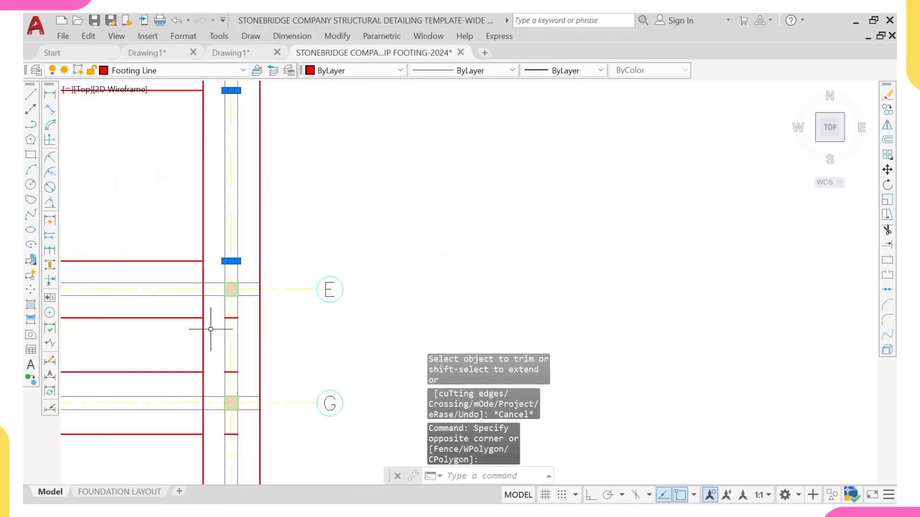
click(212, 312)
mouse_move(227, 360)
middle_down()
mouse_move(212, 329)
mouse_move(212, 284)
middle_up()
click(229, 312)
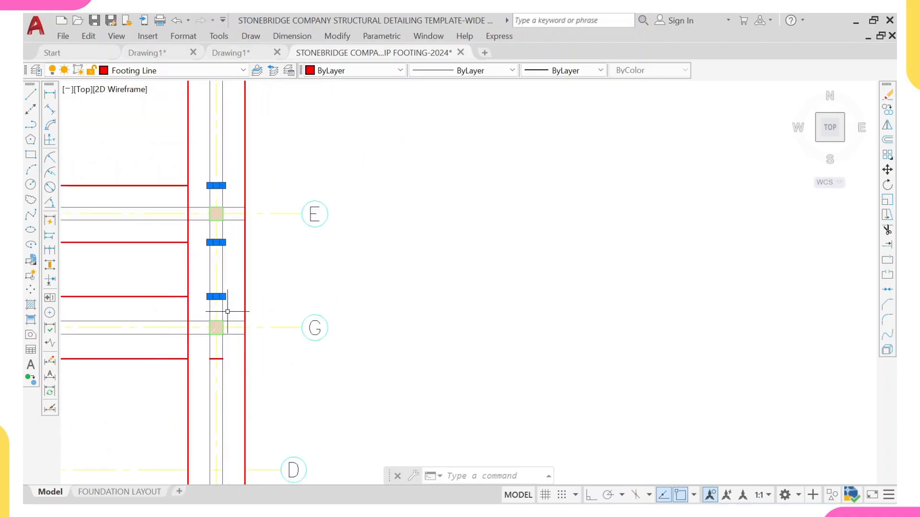
middle_drag(229, 360, 211, 280)
click(180, 273)
scroll(199, 283, down, 5)
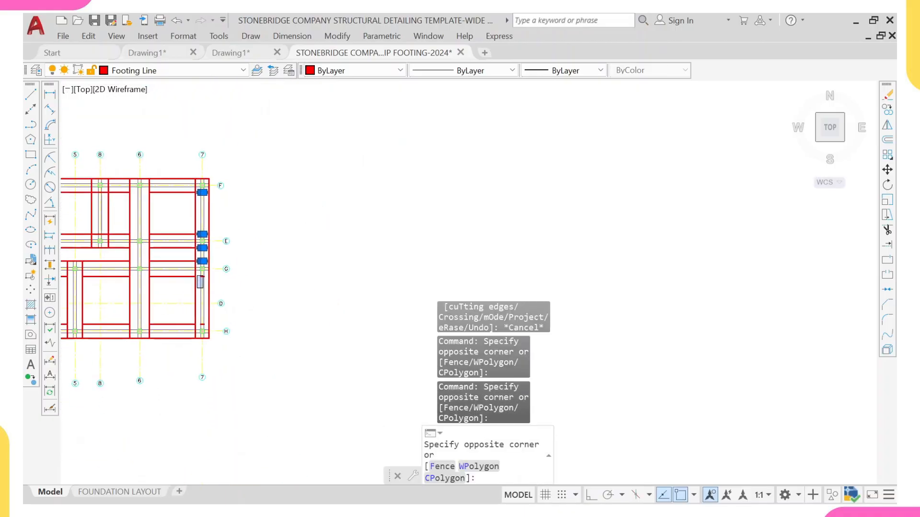
scroll(215, 317, up, 3)
click(210, 329)
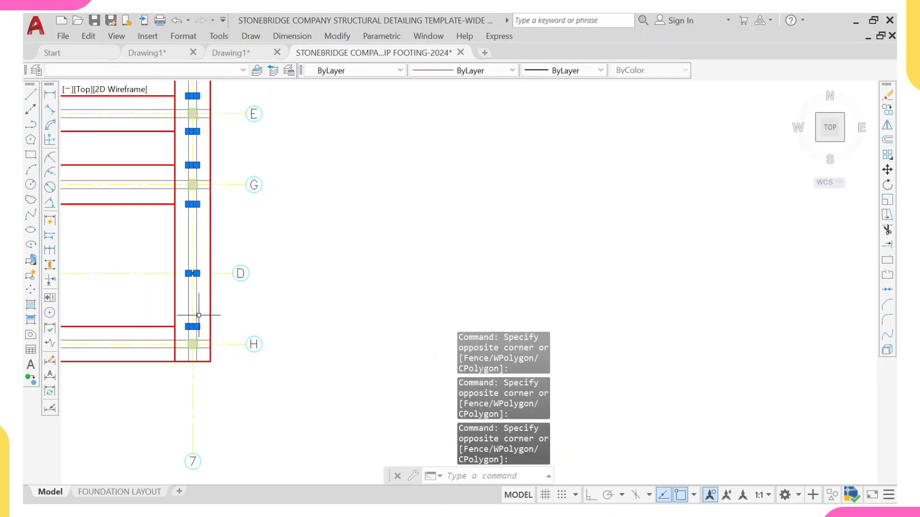
key(Return)
Step: Trim the footing lines crossing the horizontal strip along grid F near grids 1 and 2
scroll(190, 294, down, 6)
scroll(189, 283, down, 2)
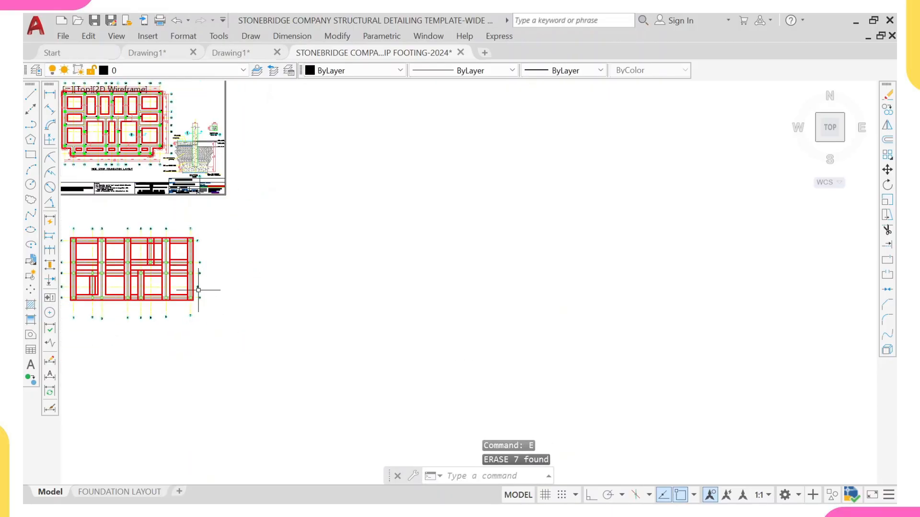
middle_drag(64, 303, 98, 276)
scroll(143, 228, up, 2)
mouse_move(143, 228)
middle_down()
mouse_move(170, 249)
mouse_move(208, 257)
middle_up()
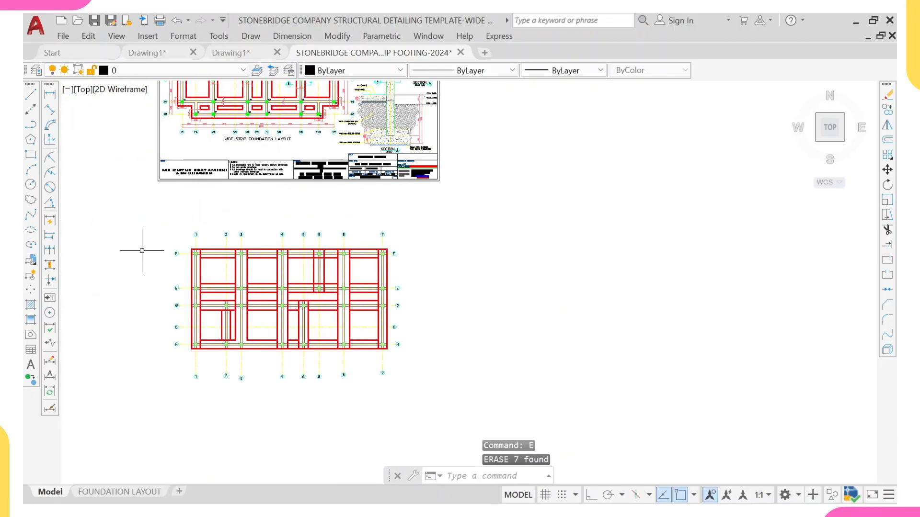
scroll(191, 260, up, 4)
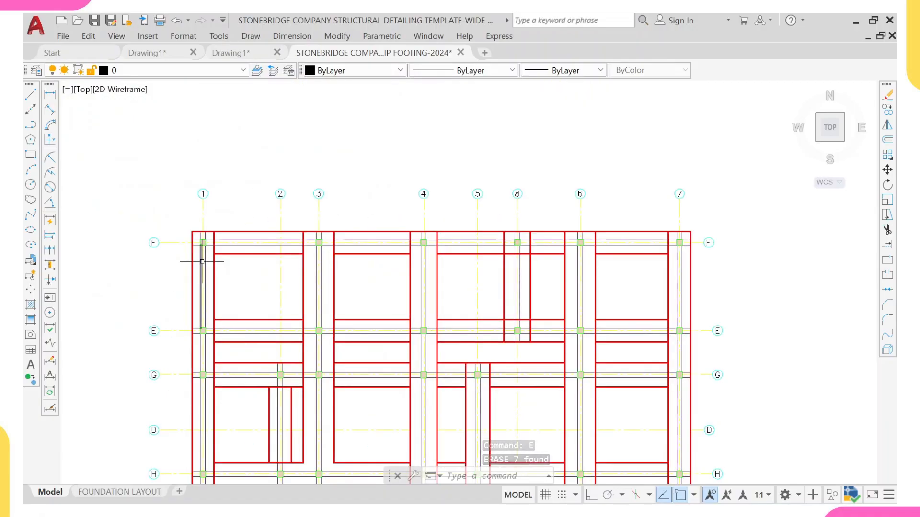
text(TR)
key(Return)
scroll(220, 250, up, 2)
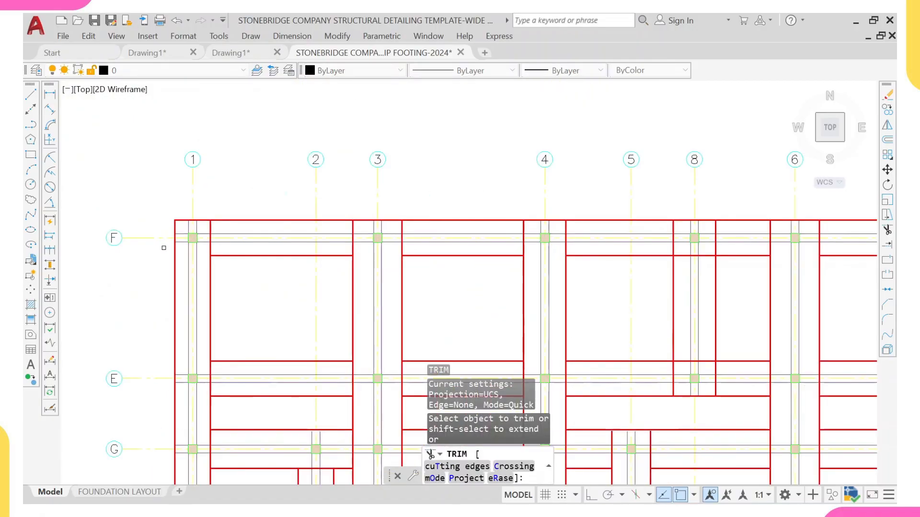
scroll(191, 247, up, 4)
click(220, 182)
click(268, 196)
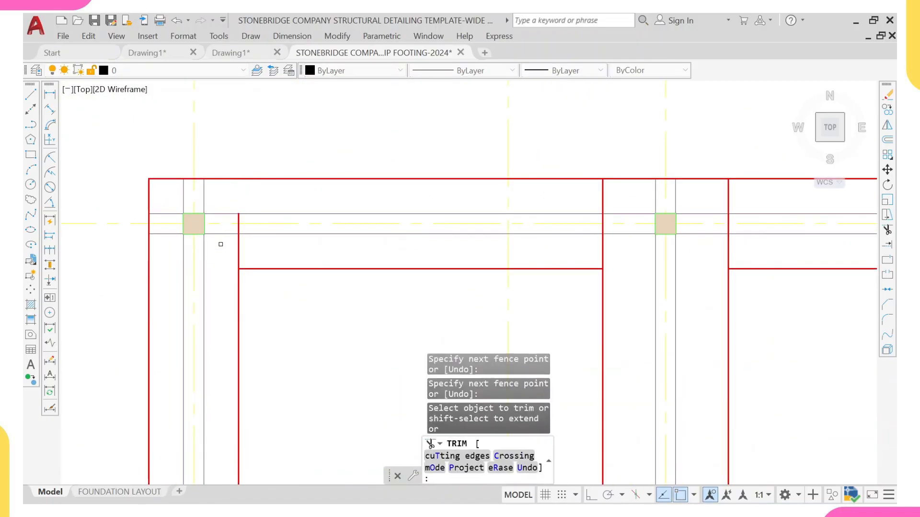
click(222, 251)
click(268, 250)
middle_drag(543, 246, 291, 245)
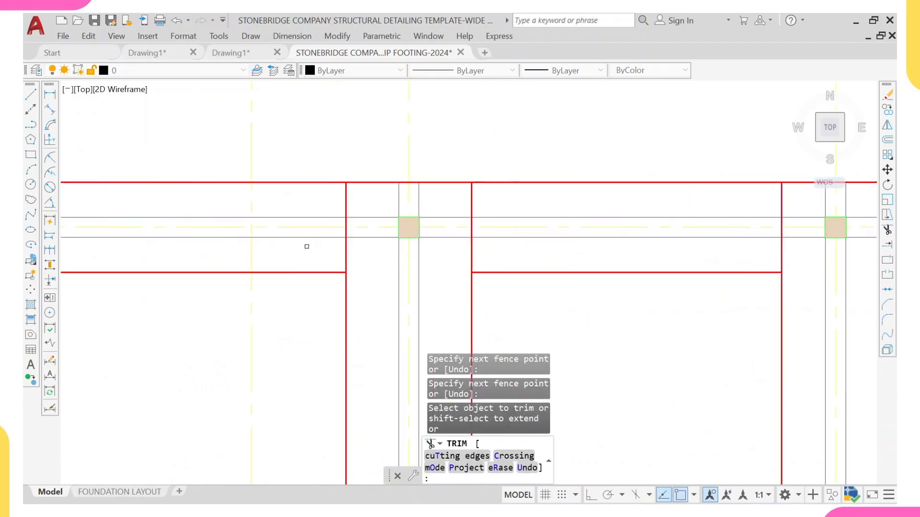
click(307, 246)
click(376, 256)
click(342, 189)
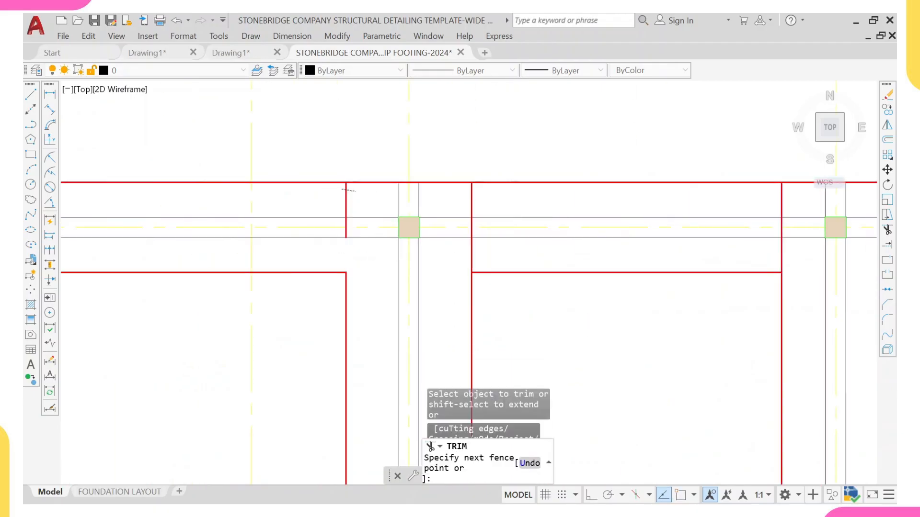
Step: Trim the footing lines crossing the grid F strip around grids 3 and 4
click(355, 191)
click(466, 200)
click(484, 200)
click(493, 249)
click(468, 255)
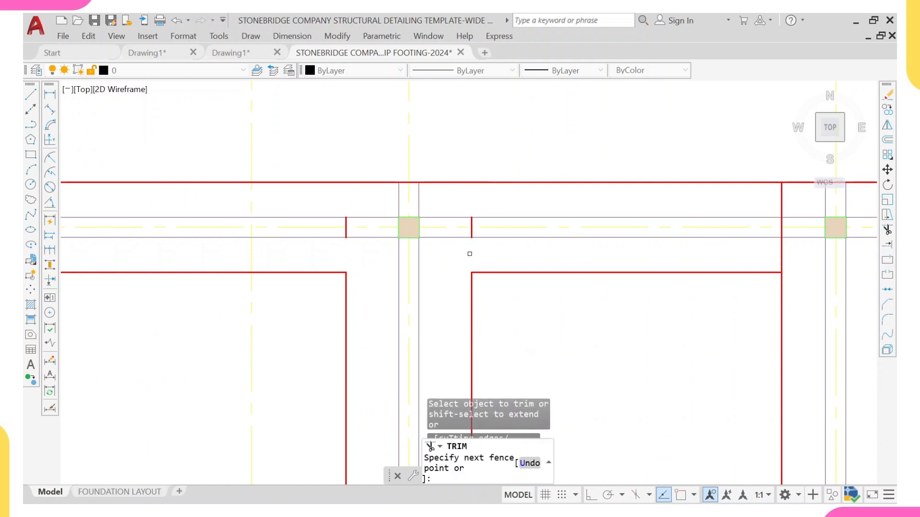
click(457, 256)
click(491, 255)
middle_drag(716, 260, 318, 251)
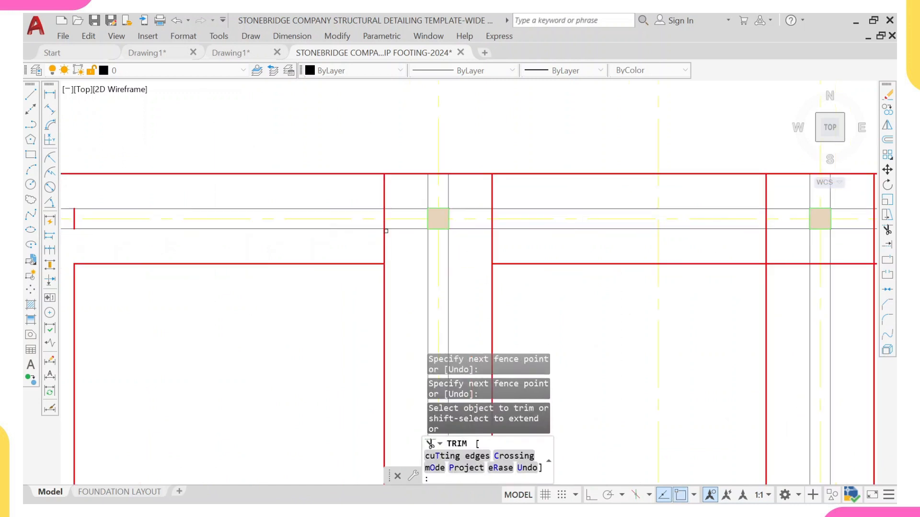
click(393, 245)
click(482, 195)
click(503, 195)
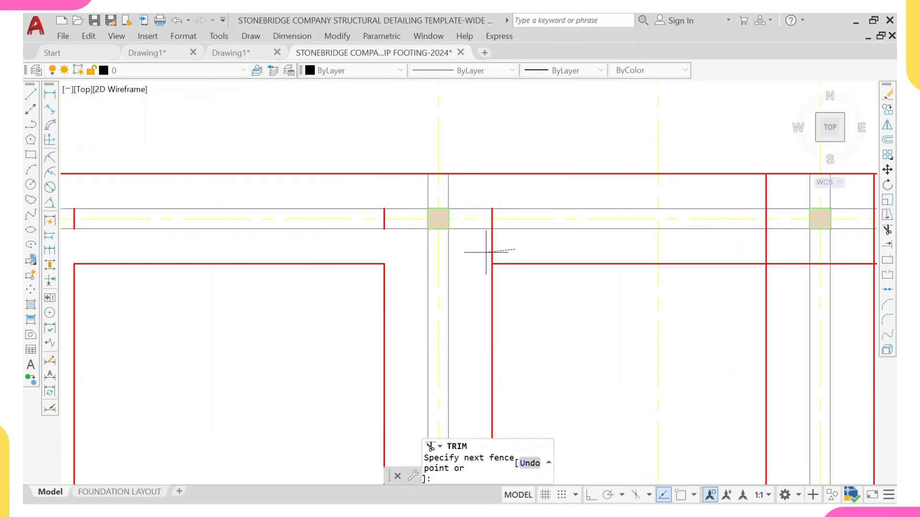
key(Return)
Step: Trim the footing lines crossing the grid F strip further east around grids 4 and 5
scroll(527, 255, down, 5)
scroll(541, 256, up, 5)
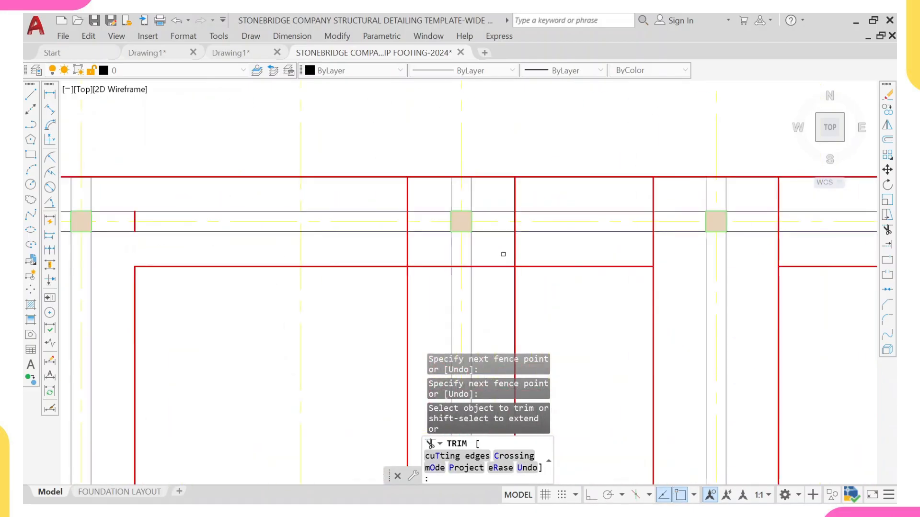
click(414, 244)
click(359, 257)
key(Return)
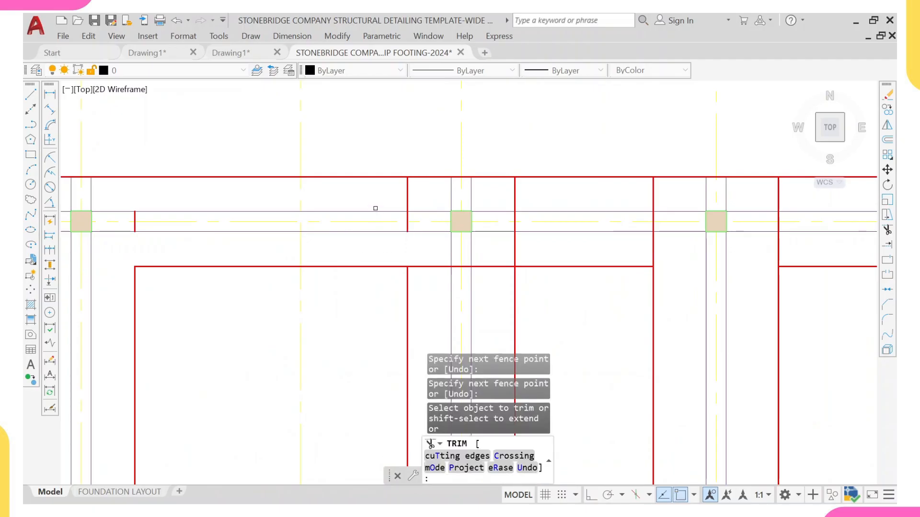
click(413, 195)
click(384, 196)
click(489, 190)
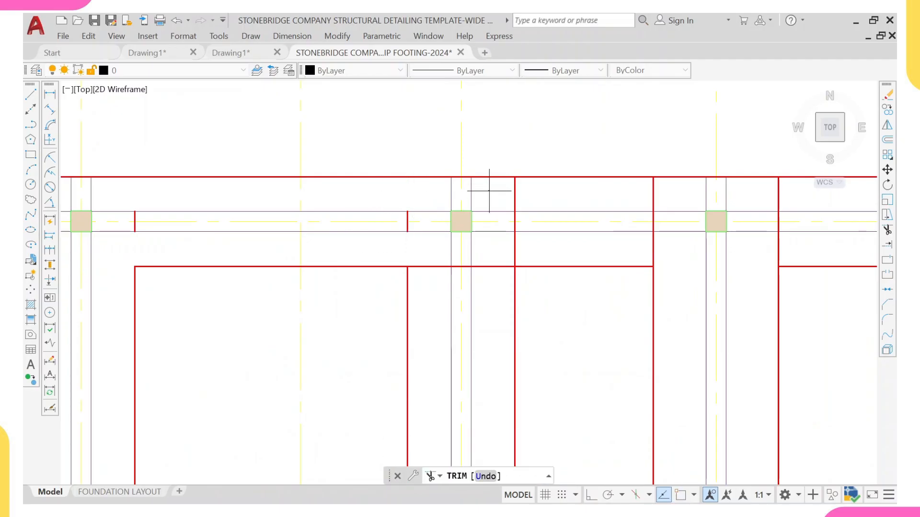
click(535, 256)
click(493, 251)
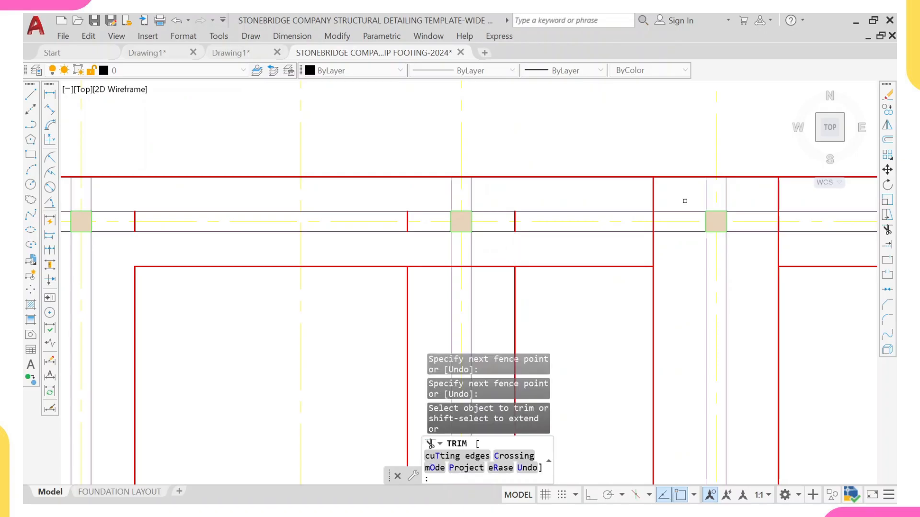
Step: Trim the footing lines crossing the grid F strip around grids 5 and 8
scroll(684, 201, up, 2)
middle_drag(684, 201, 565, 209)
click(512, 198)
click(455, 195)
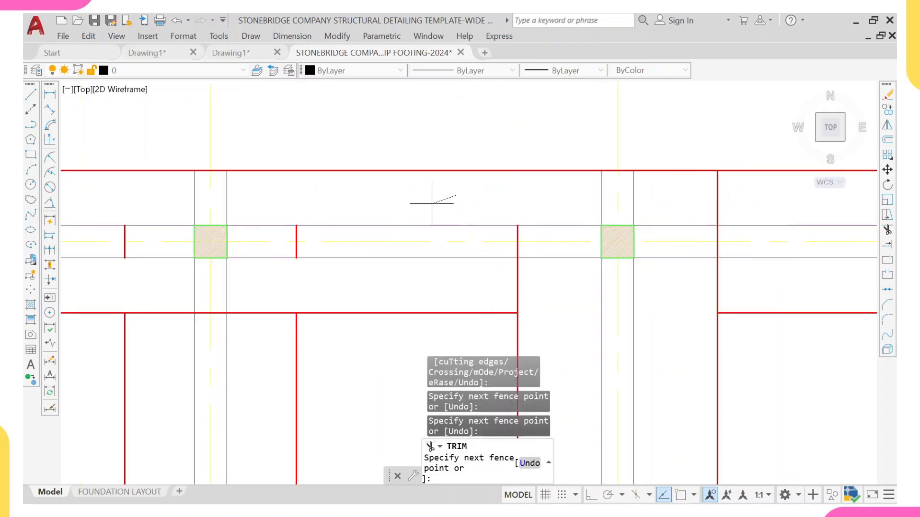
key(Return)
scroll(683, 251, down, 4)
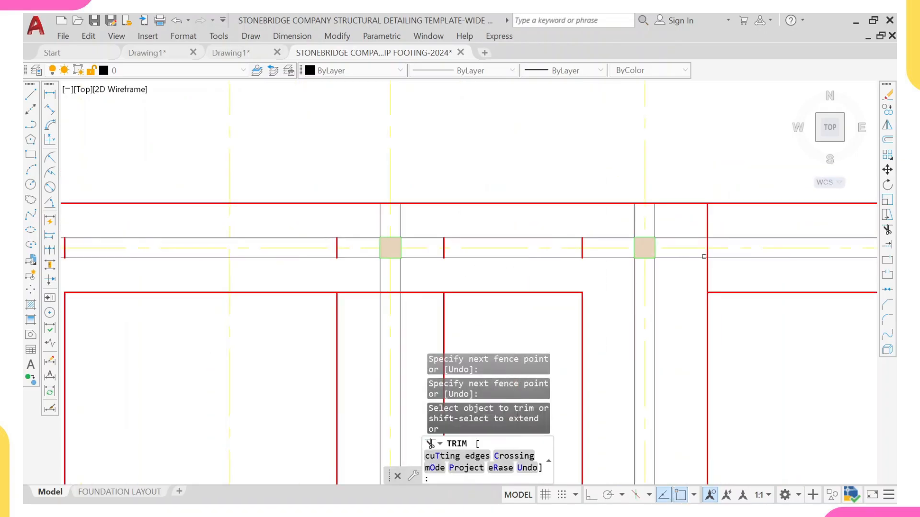
scroll(383, 197, up, 4)
key(Return)
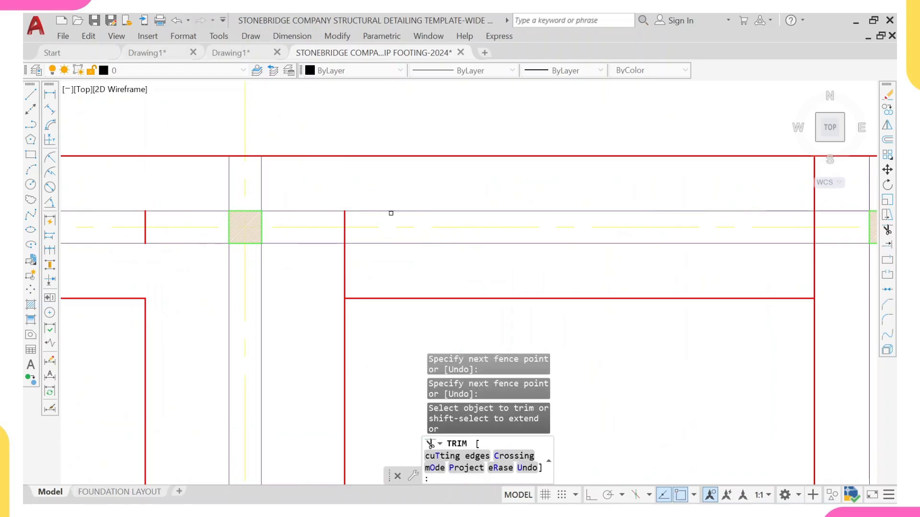
Step: Trim the footing lines crossing the grid F strip near grids 6 and 7, then exit Trim
click(304, 282)
click(372, 285)
scroll(380, 247, down, 3)
middle_drag(484, 241, 329, 249)
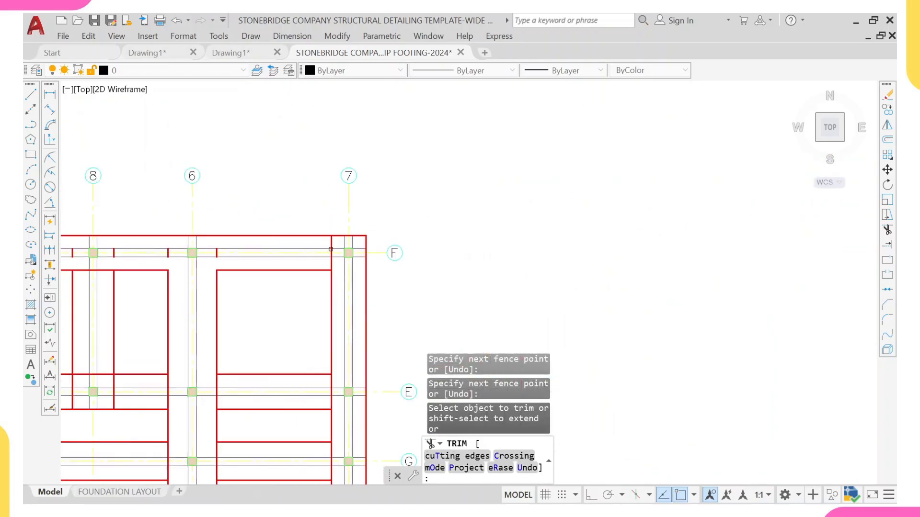
scroll(330, 248, up, 2)
click(331, 233)
click(349, 290)
click(311, 286)
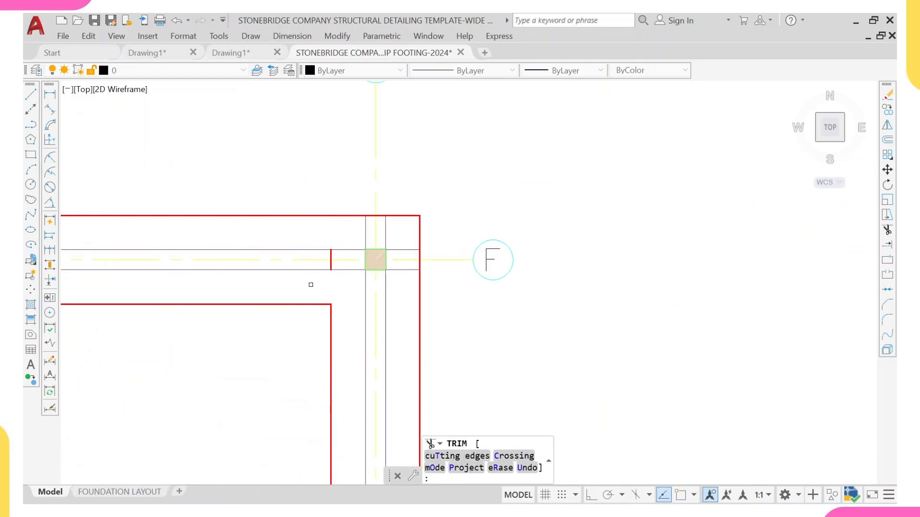
key(Escape)
Step: Select the short leftover footing line segments crossing the grid F strip and erase them
click(353, 273)
scroll(288, 259, down, 3)
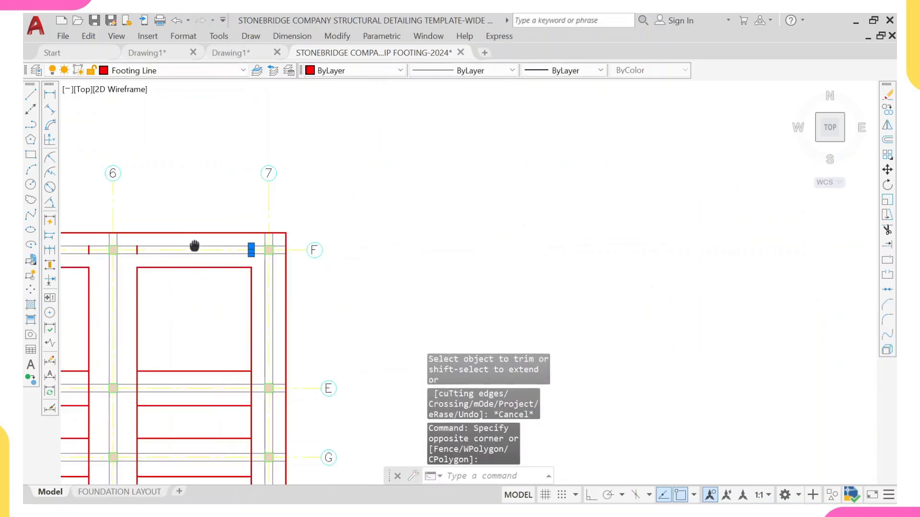
scroll(247, 275, up, 4)
click(260, 272)
click(287, 304)
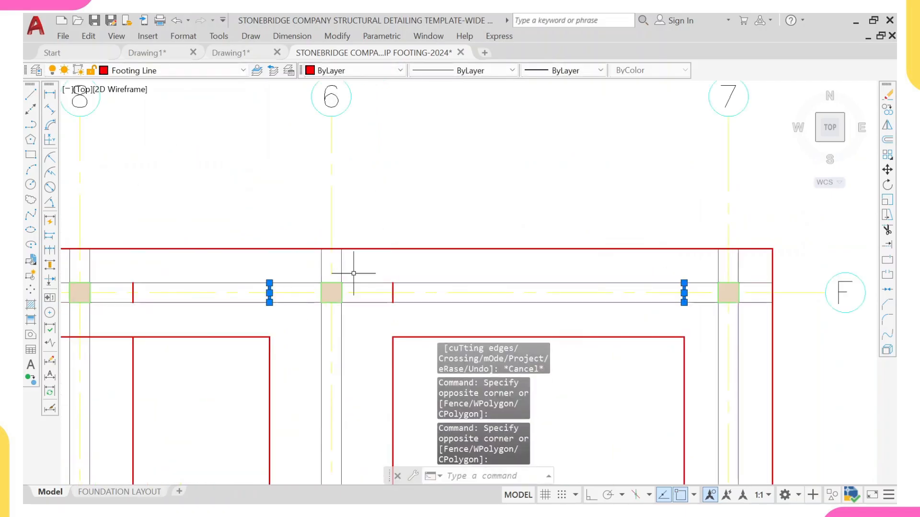
click(372, 263)
click(407, 306)
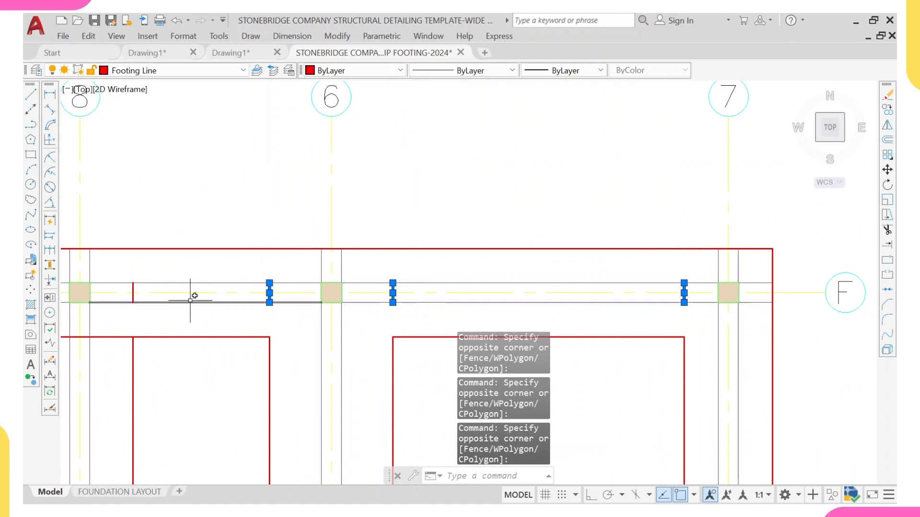
middle_drag(190, 300, 591, 250)
click(553, 223)
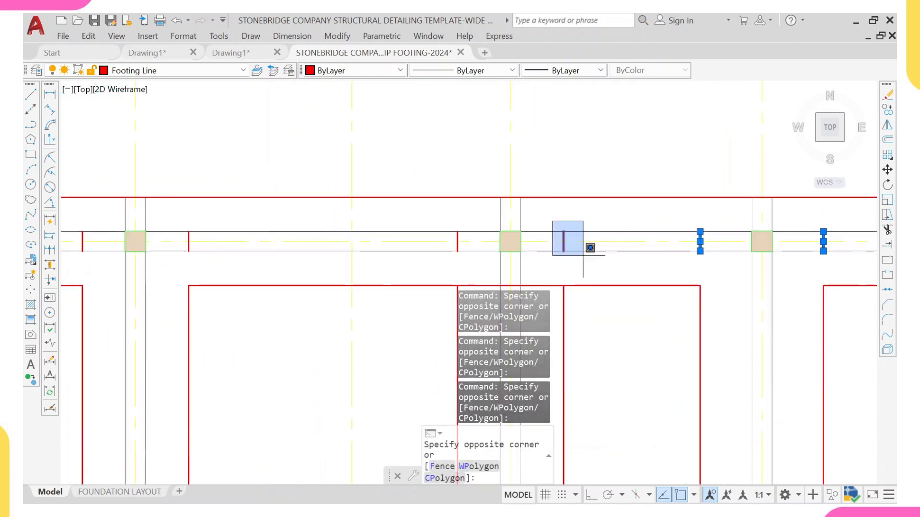
click(583, 256)
click(476, 257)
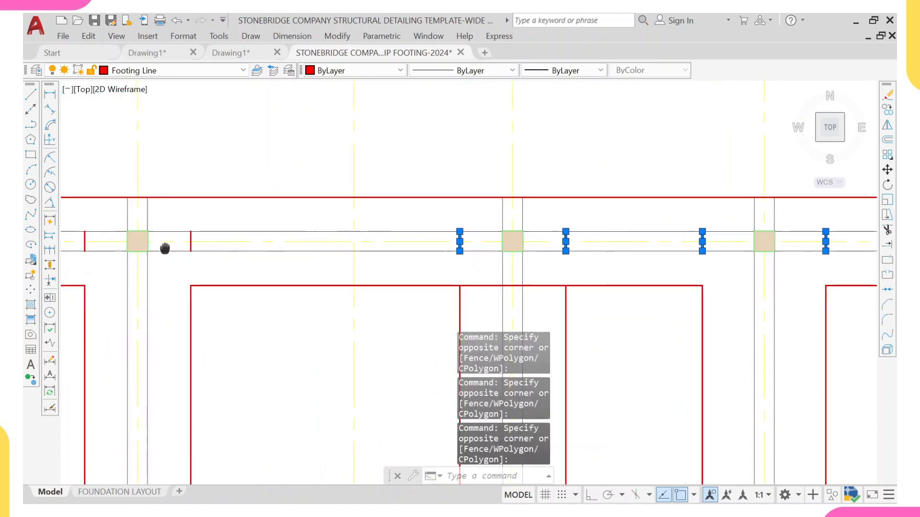
middle_drag(164, 246, 304, 236)
click(311, 218)
click(345, 246)
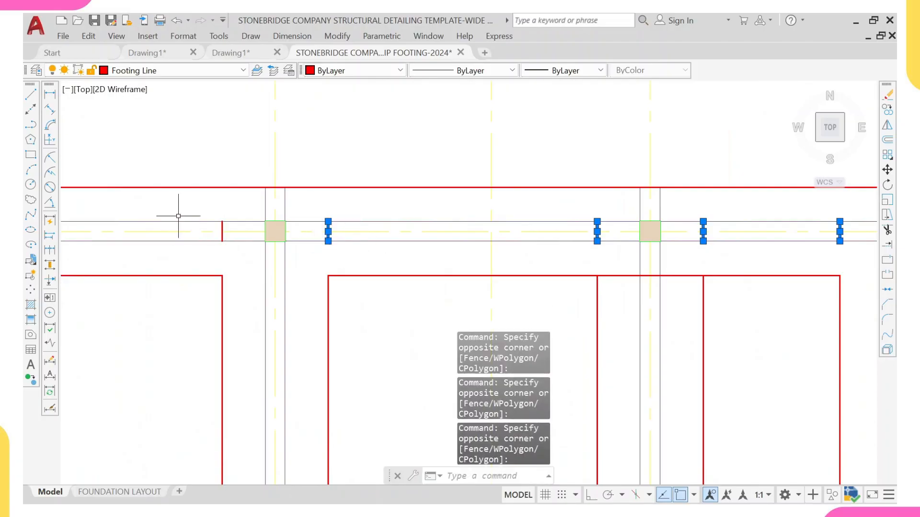
click(191, 208)
click(258, 251)
scroll(186, 247, down, 4)
middle_drag(186, 247, 441, 267)
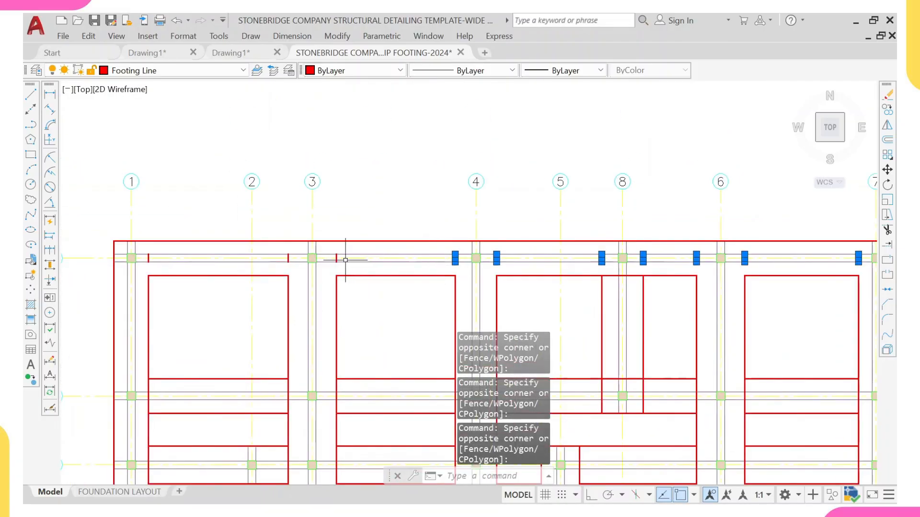
scroll(345, 260, up, 4)
click(304, 230)
click(339, 277)
middle_drag(159, 225, 328, 255)
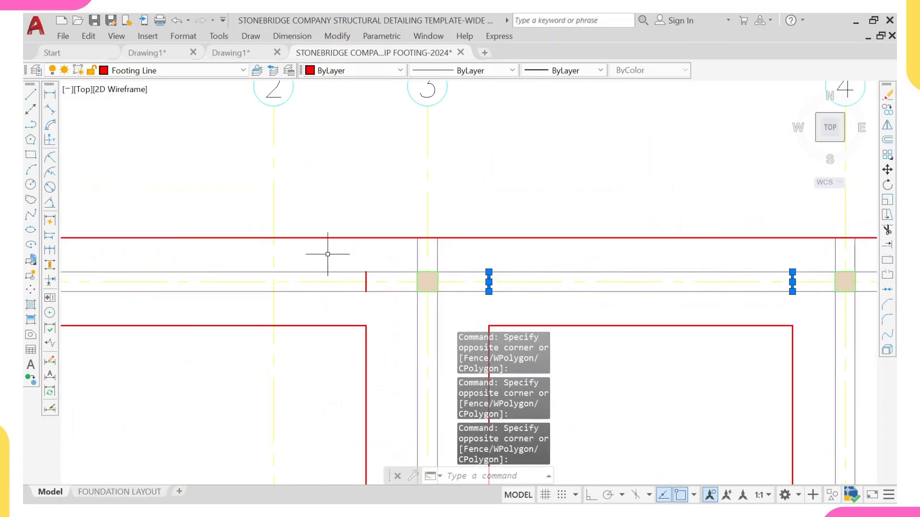
click(328, 254)
click(396, 303)
scroll(542, 307, down, 4)
scroll(342, 291, up, 4)
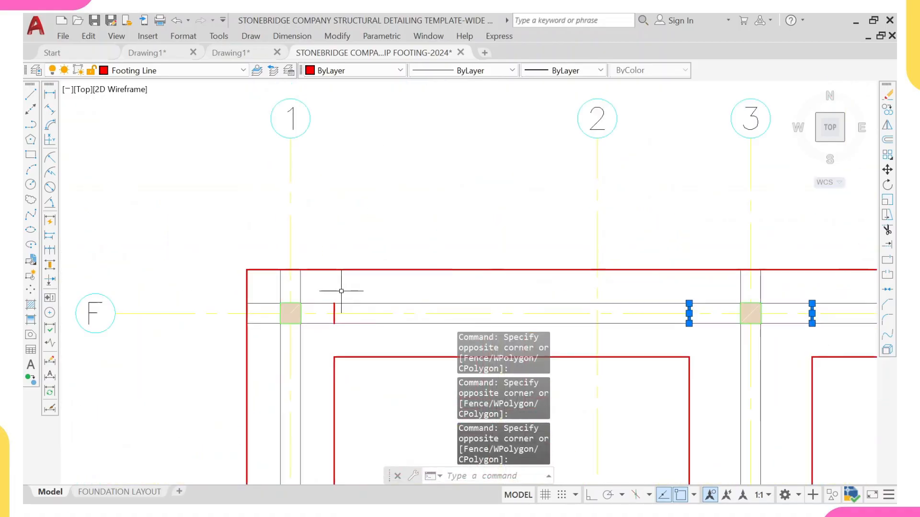
click(307, 282)
click(388, 326)
middle_drag(382, 329, 242, 258)
key(Return)
Step: Start Trim and cut the footing lines crossing the grid E strip at its western end
scroll(260, 268, down, 5)
scroll(242, 258, up, 4)
text(T)
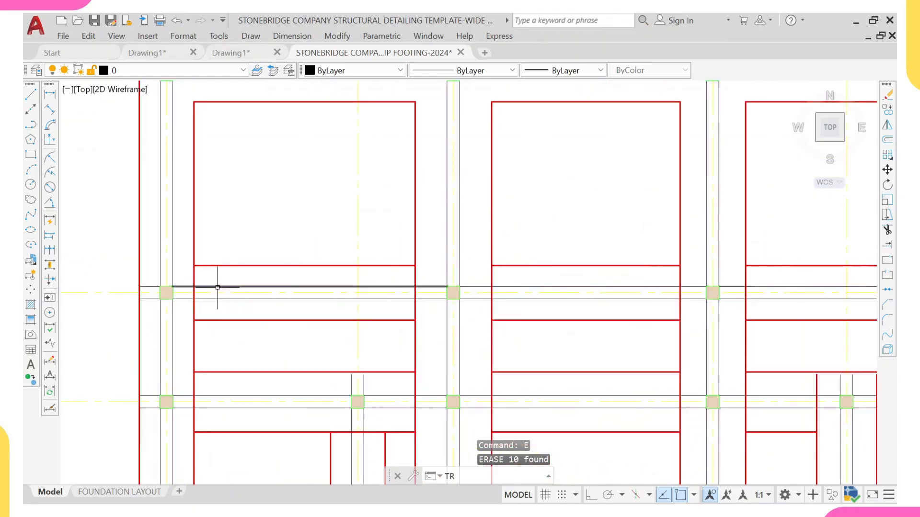
text(R)
key(Return)
scroll(216, 286, up, 4)
middle_drag(209, 284, 164, 189)
click(165, 188)
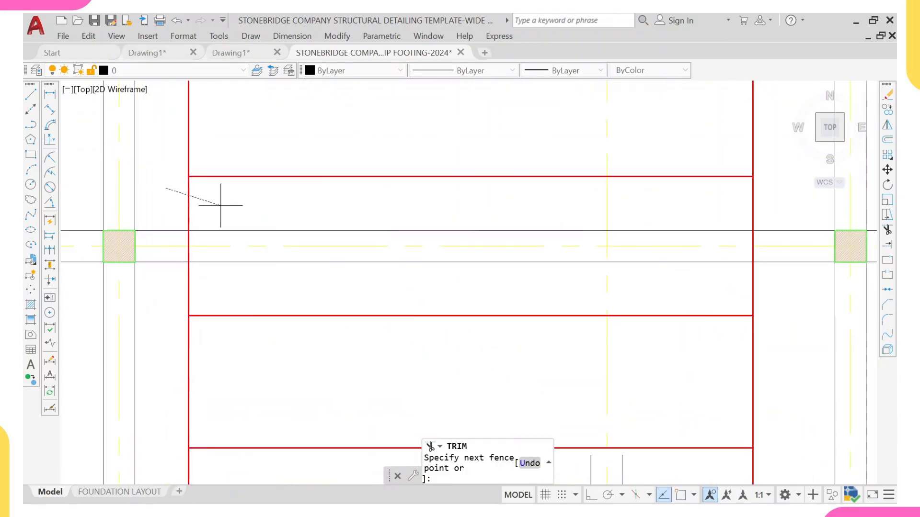
click(221, 206)
key(Return)
Step: Trim the footing lines crossing the grid E strip beside the next column to the east
scroll(369, 273, down, 3)
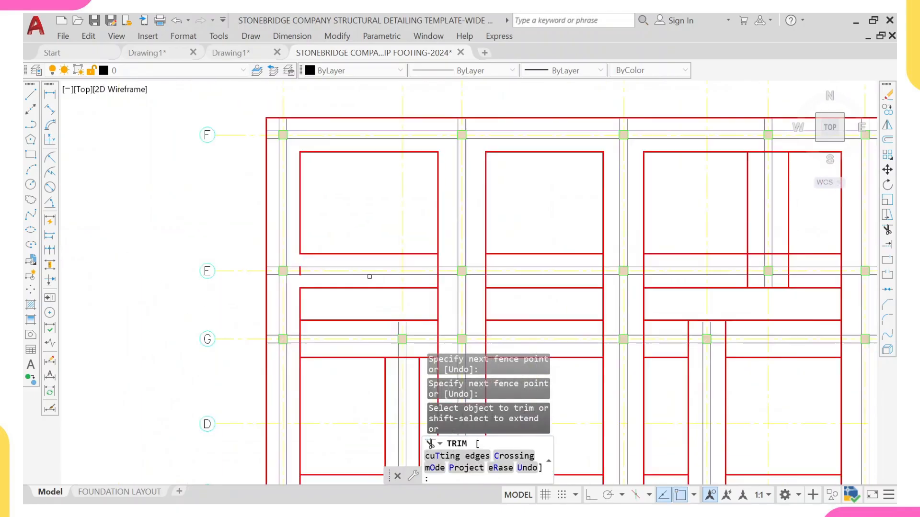
scroll(433, 249, up, 5)
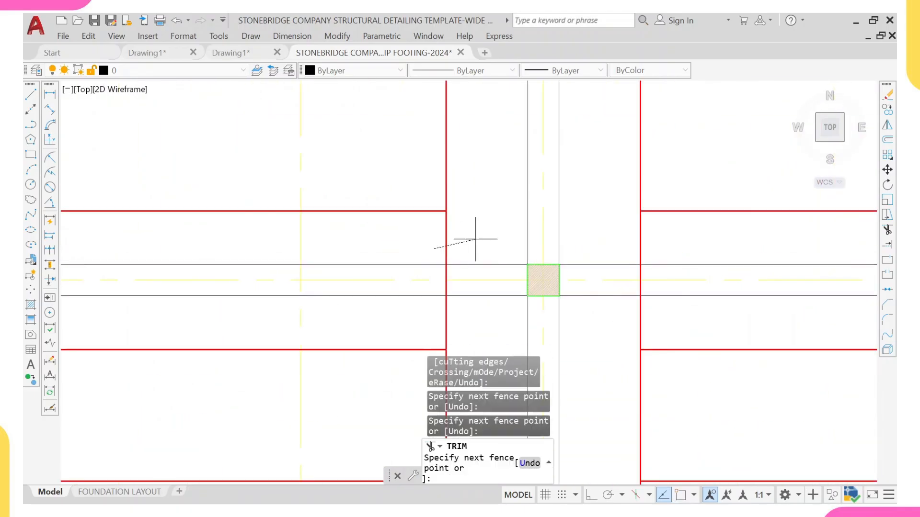
middle_drag(465, 309, 412, 238)
mouse_move(353, 245)
mouse_down()
mouse_move(406, 239)
mouse_move(357, 239)
mouse_up()
scroll(409, 239, down, 3)
scroll(407, 205, up, 3)
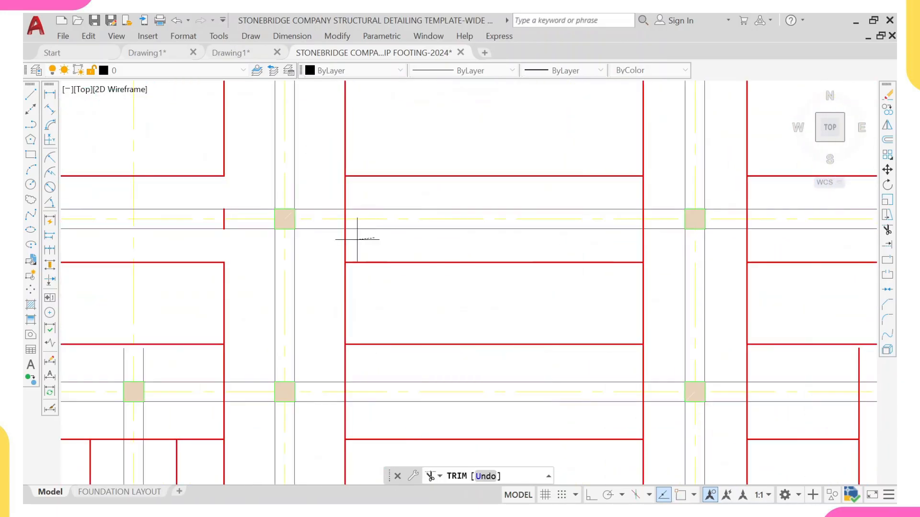
Step: Trim the footing lines crossing the grid E strip around the following pair of columns
mouse_move(330, 187)
mouse_down()
mouse_move(390, 195)
mouse_move(415, 210)
mouse_up()
scroll(415, 211, down, 3)
scroll(410, 204, up, 4)
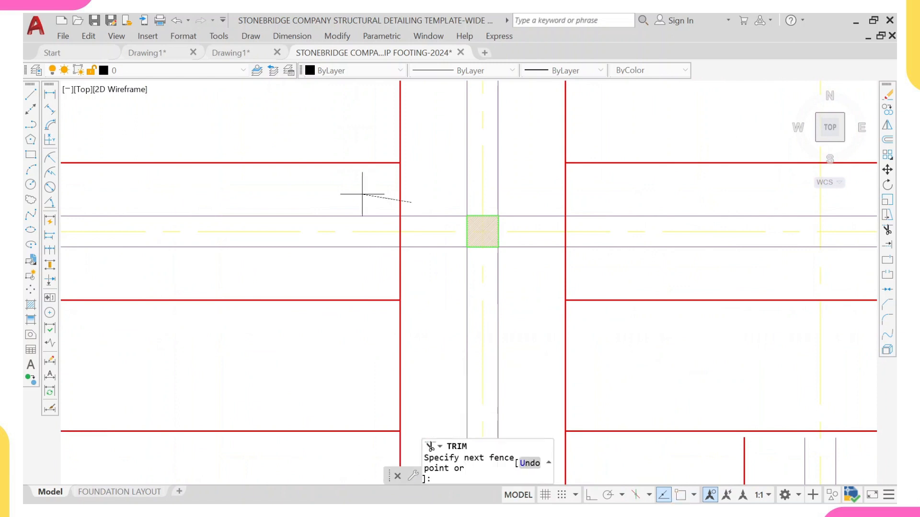
drag(362, 194, 367, 198)
drag(417, 272, 360, 269)
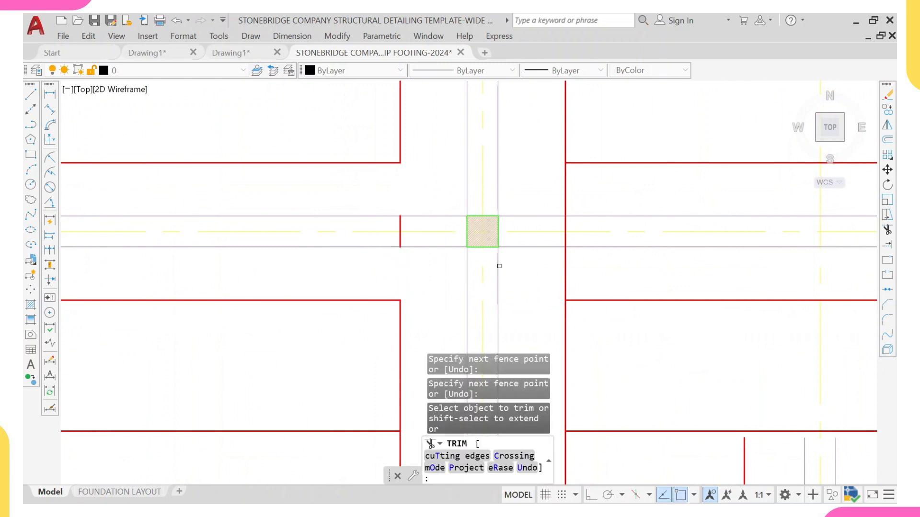
middle_drag(498, 266, 220, 251)
drag(240, 251, 350, 263)
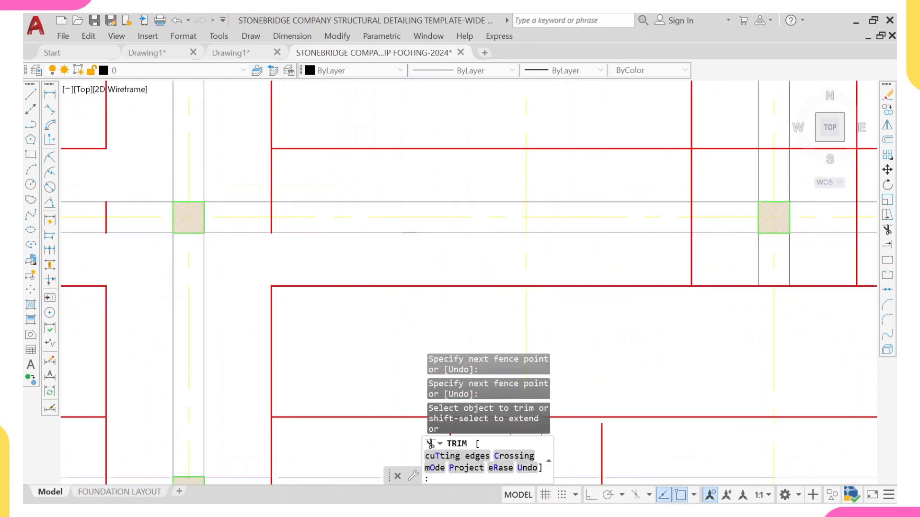
Step: Continue trimming the footing lines crossing the grid E strip toward the middle of the layout
drag(317, 193, 254, 182)
click(254, 169)
scroll(354, 194, down, 6)
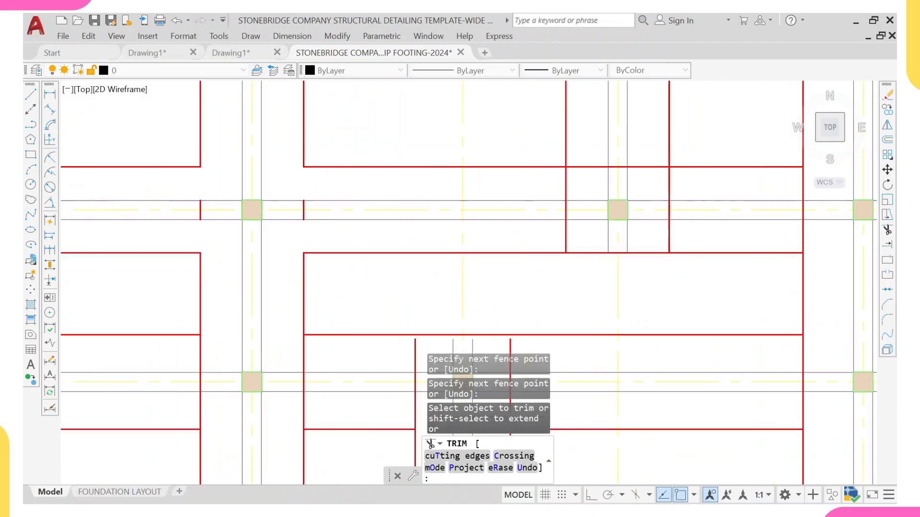
middle_drag(425, 203, 317, 198)
scroll(318, 198, up, 6)
click(312, 193)
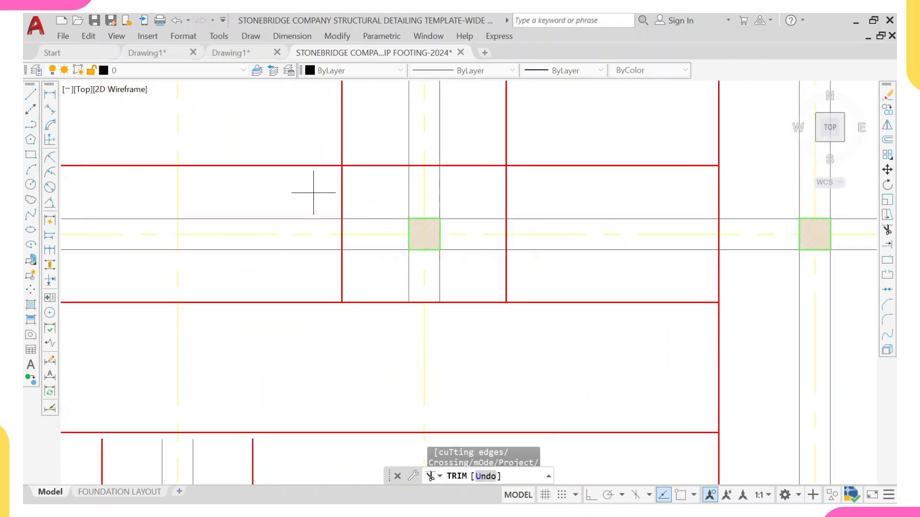
click(381, 192)
scroll(376, 192, down, 6)
scroll(377, 186, up, 1)
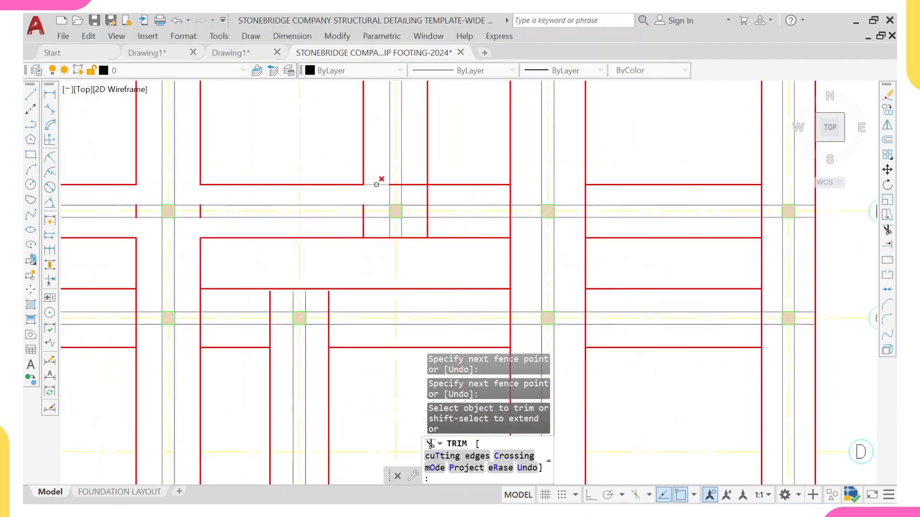
middle_drag(373, 180, 353, 243)
Step: Trim the footing lines crossing the grid E strip around the central columns, including the short vertical stub
scroll(351, 227, down, 1)
scroll(360, 137, up, 1)
scroll(361, 137, up, 1)
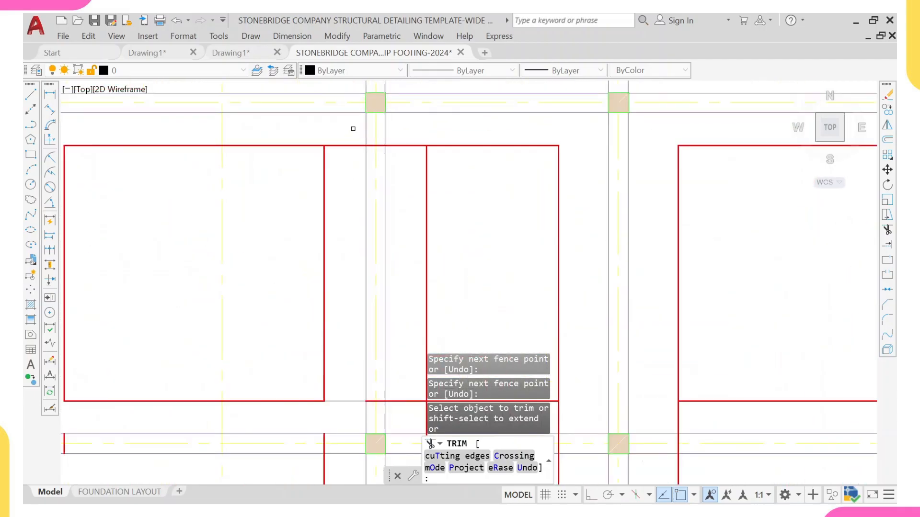
click(353, 127)
click(358, 225)
click(406, 121)
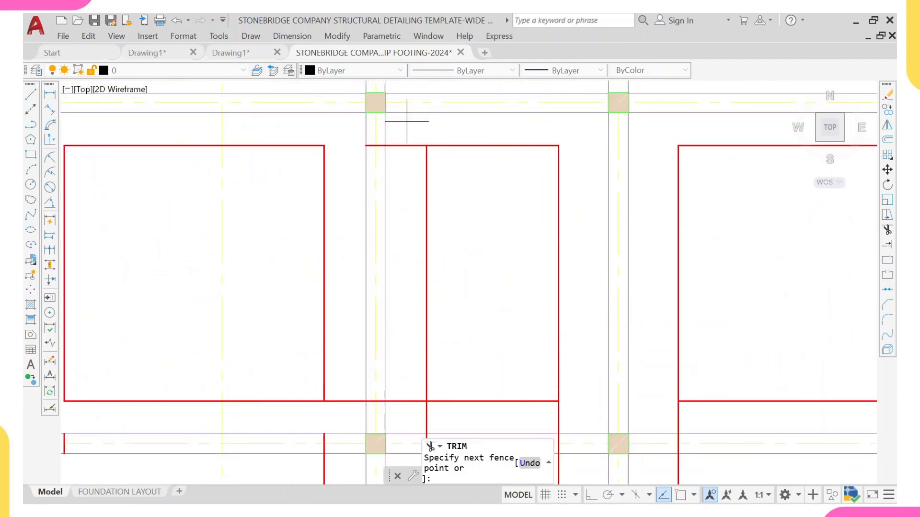
scroll(406, 173, down, 3)
middle_drag(403, 216, 386, 169)
scroll(390, 192, up, 3)
click(390, 193)
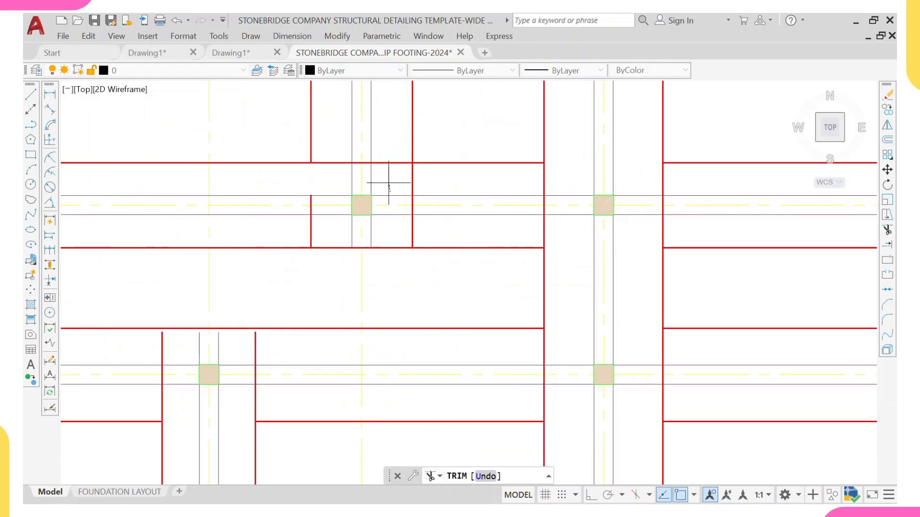
click(332, 167)
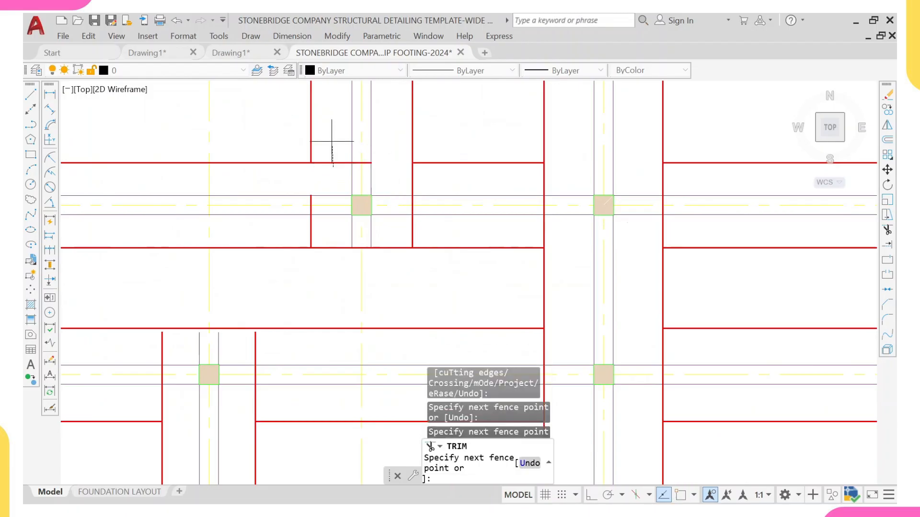
click(332, 142)
click(437, 174)
key(Return)
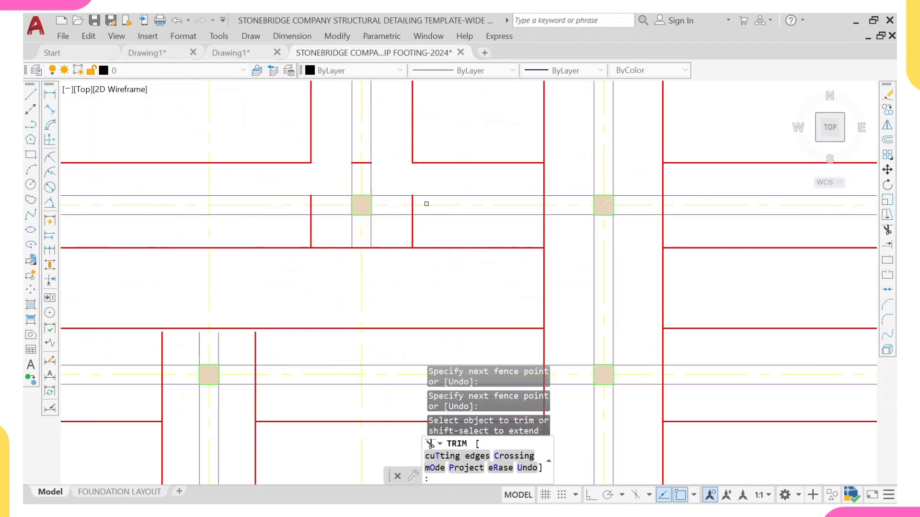
Step: Trim the remaining footing lines crossing the grid E strip east of the centre
click(418, 243)
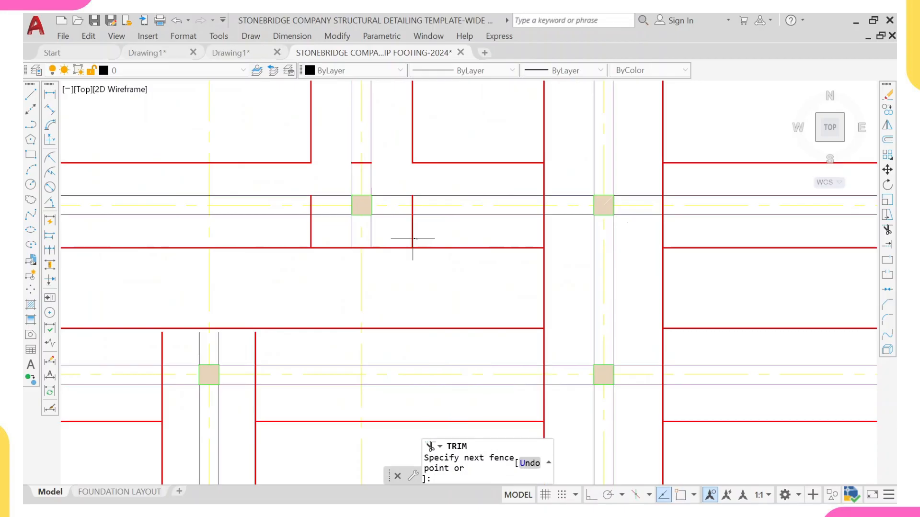
click(329, 227)
click(305, 227)
scroll(313, 226, down, 4)
middle_drag(401, 224, 320, 229)
scroll(320, 229, up, 6)
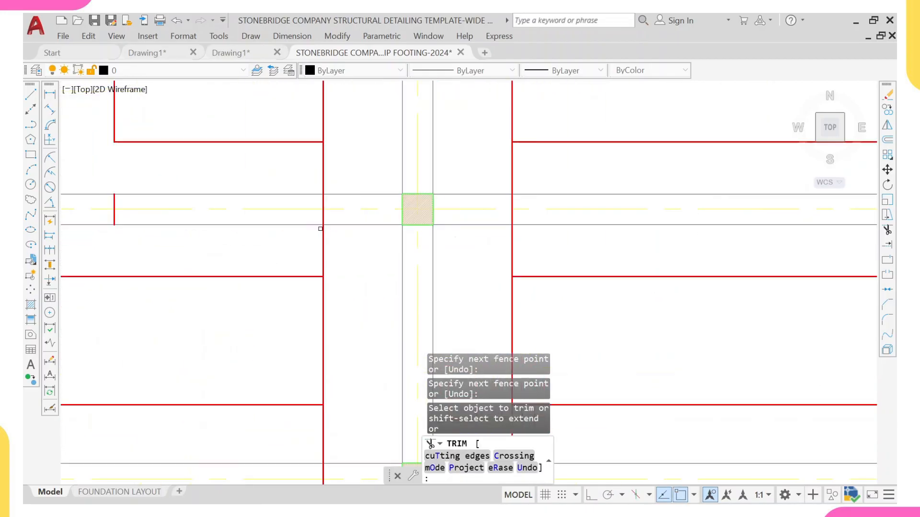
click(334, 179)
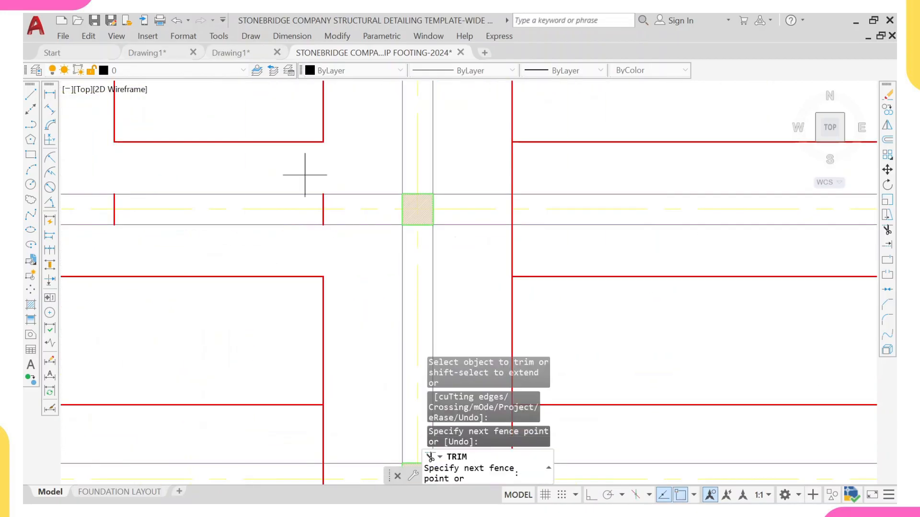
key(Return)
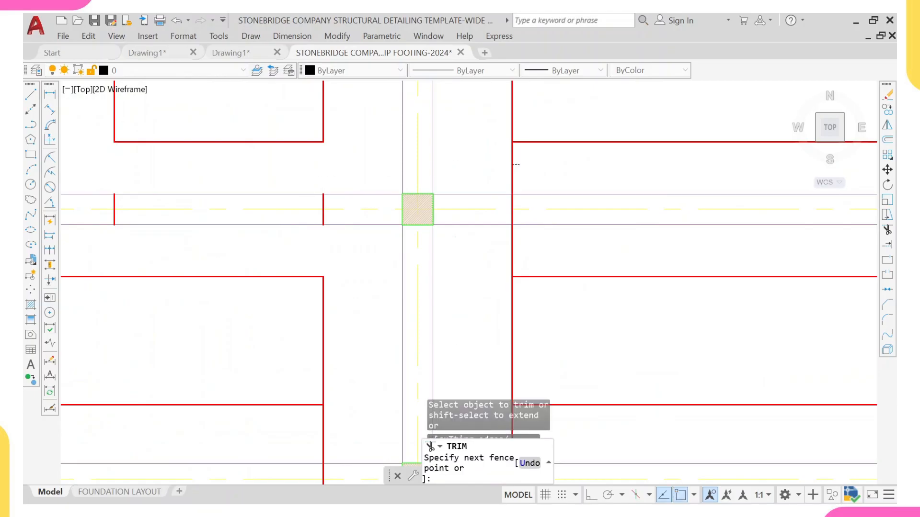
click(494, 169)
key(Return)
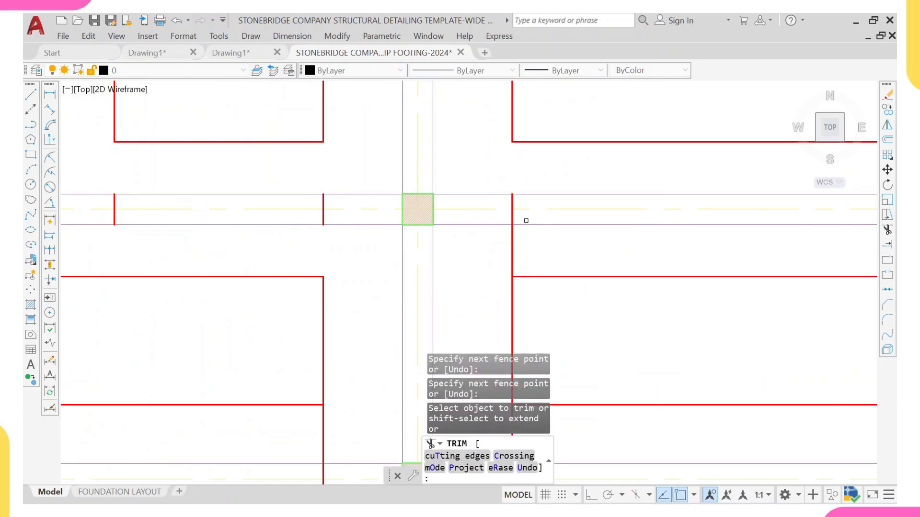
Step: Trim the footing line crossing the grid E strip near grid 7 at its eastern end, then exit Trim
scroll(481, 249, down, 5)
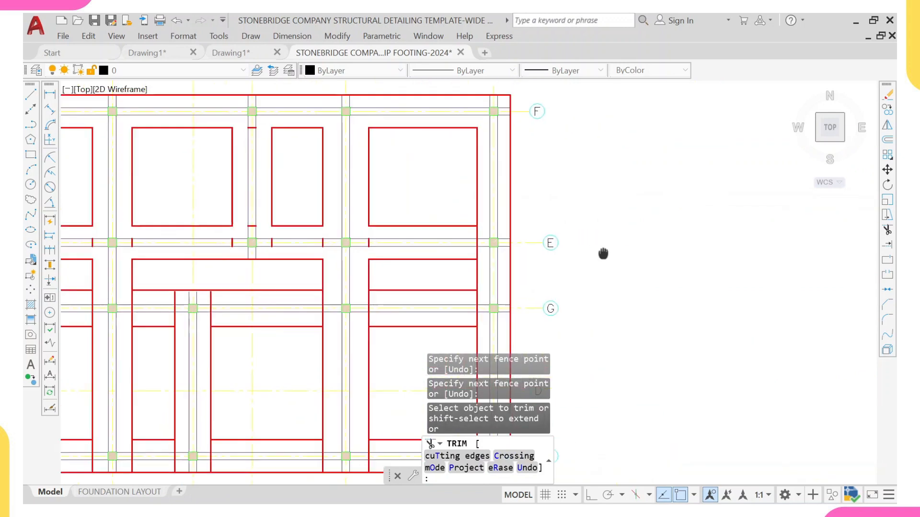
scroll(439, 251, up, 4)
click(361, 248)
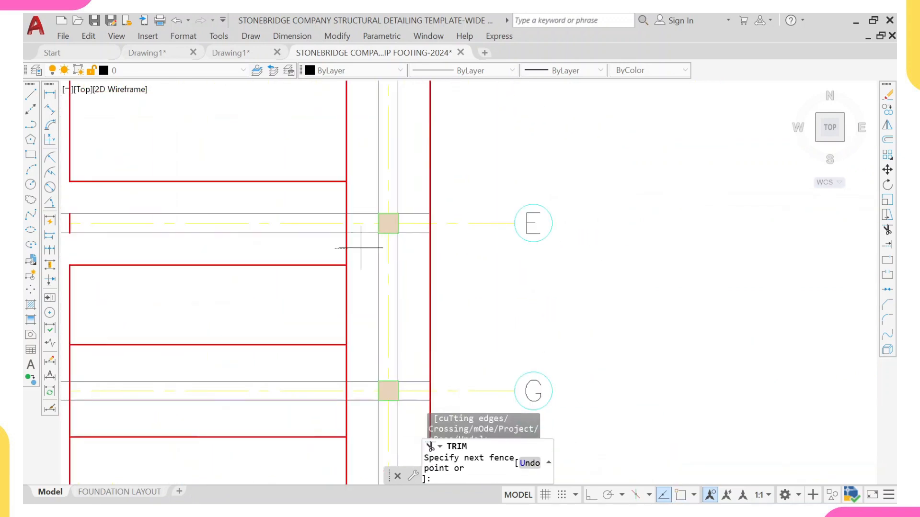
click(339, 245)
click(349, 196)
key(Return)
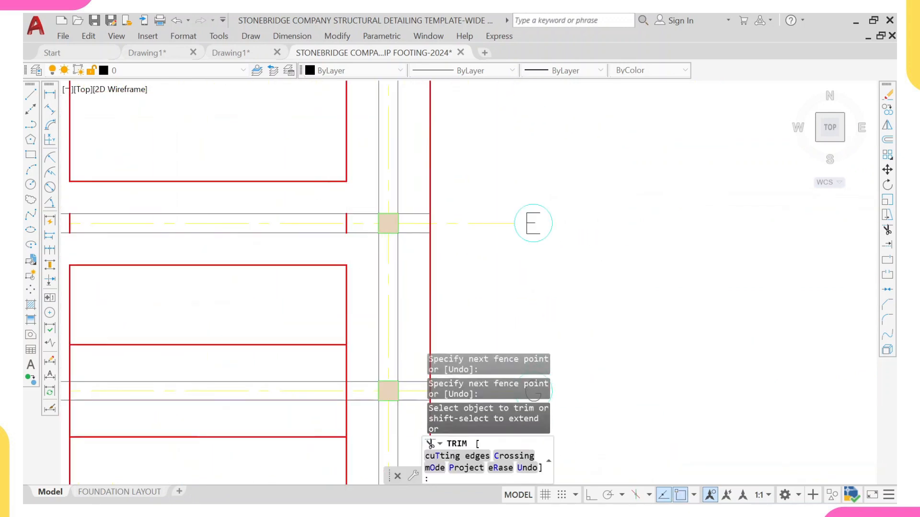
scroll(349, 195, down, 8)
middle_drag(260, 182, 505, 185)
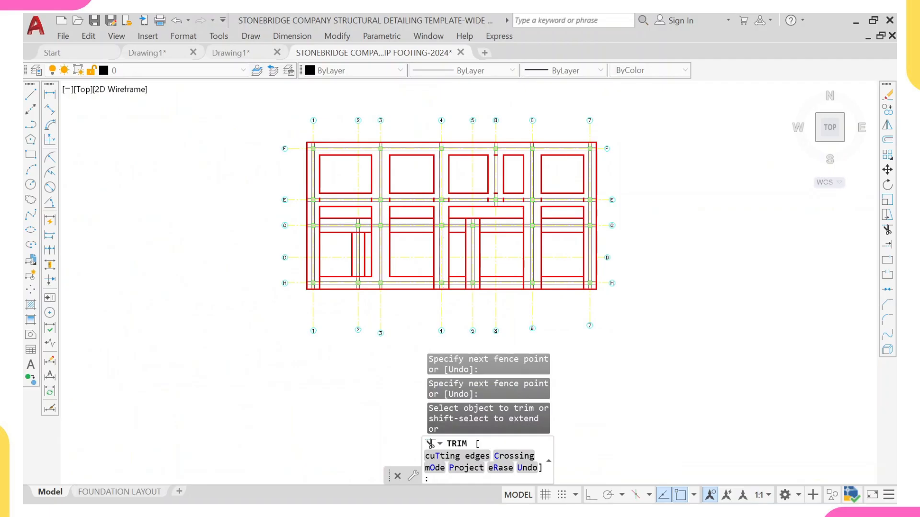
key(Escape)
scroll(311, 220, up, 4)
scroll(267, 151, up, 6)
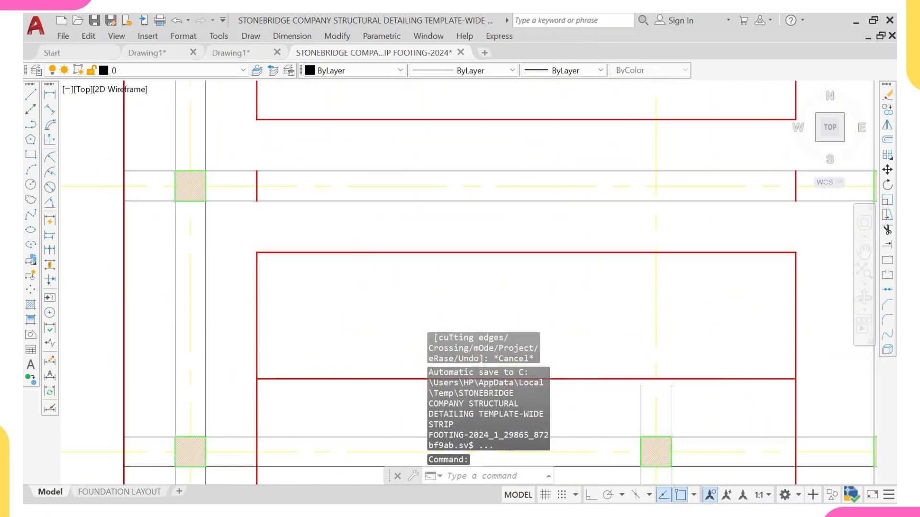
Step: Select the leftover short footing line segments inside the grid E strip with crossing windows and erase them
scroll(329, 185, down, 5)
click(329, 185)
scroll(421, 189, up, 4)
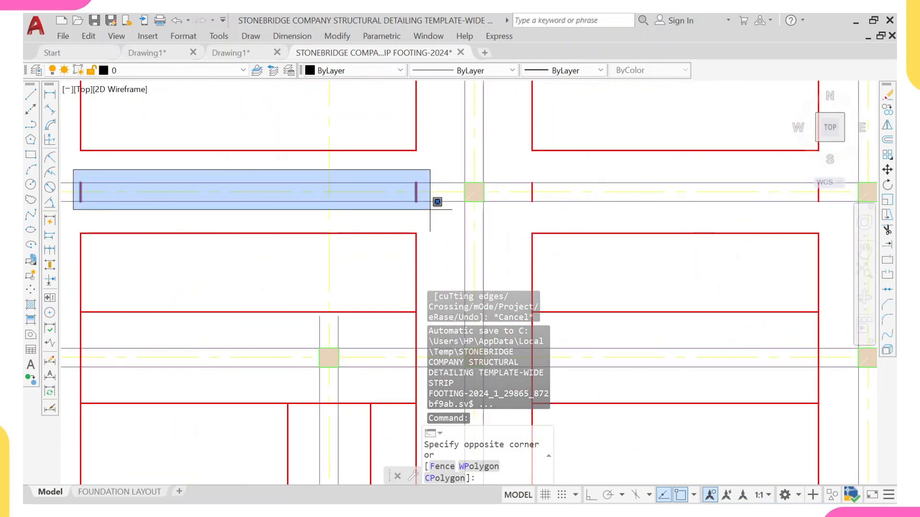
click(430, 209)
scroll(386, 144, down, 5)
click(386, 144)
scroll(510, 189, down, 3)
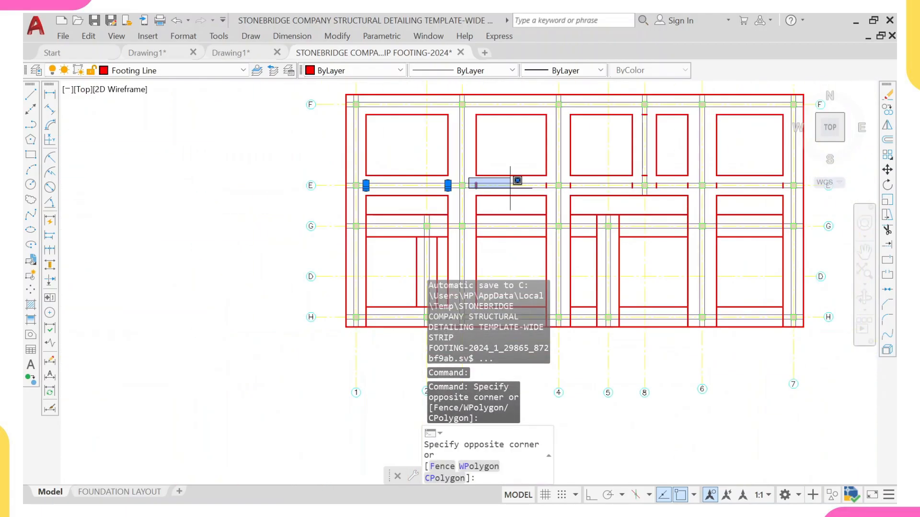
scroll(499, 189, up, 5)
click(436, 202)
middle_drag(504, 190, 368, 182)
click(338, 162)
scroll(380, 191, down, 2)
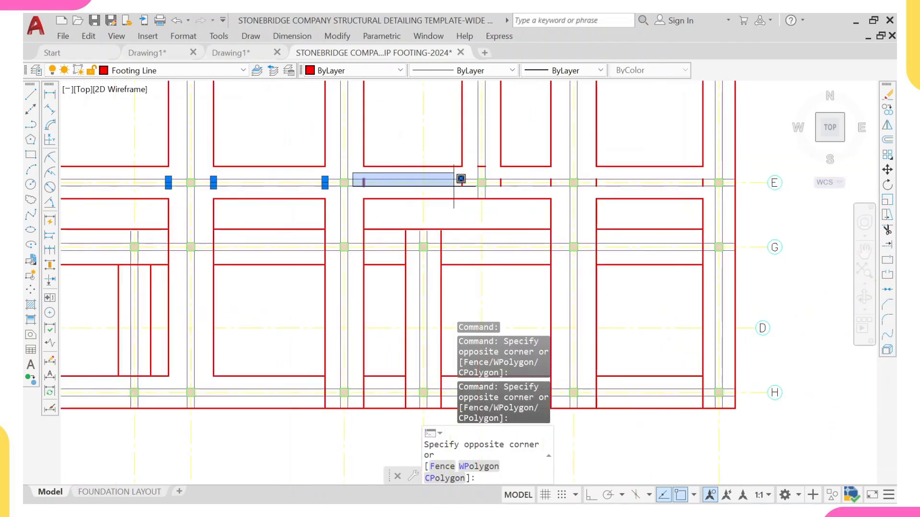
click(468, 190)
scroll(465, 185, up, 2)
scroll(476, 154, down, 5)
scroll(456, 92, up, 5)
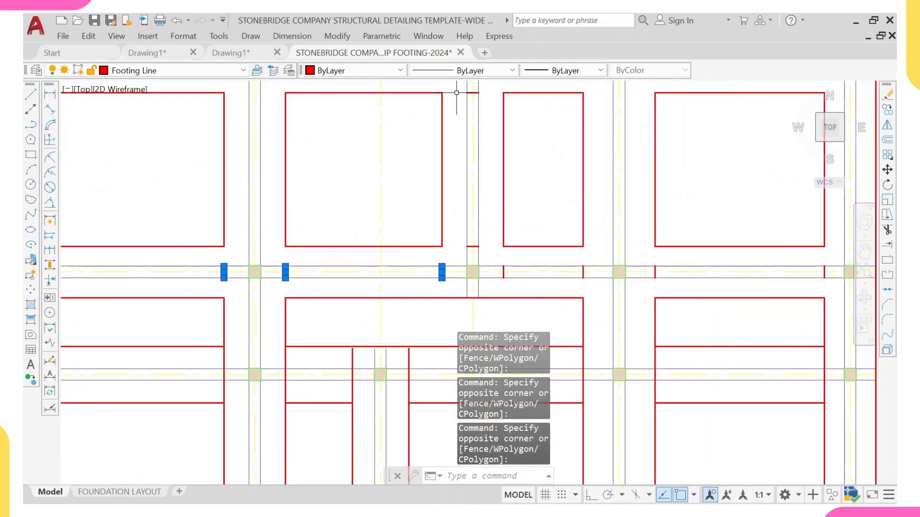
middle_drag(456, 86, 449, 107)
click(456, 113)
scroll(462, 185, down, 2)
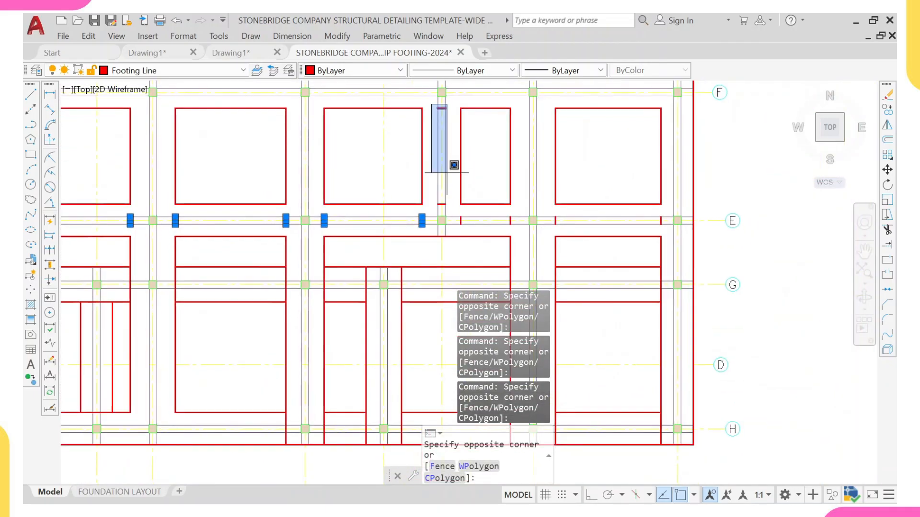
click(452, 214)
scroll(455, 215, up, 3)
click(450, 202)
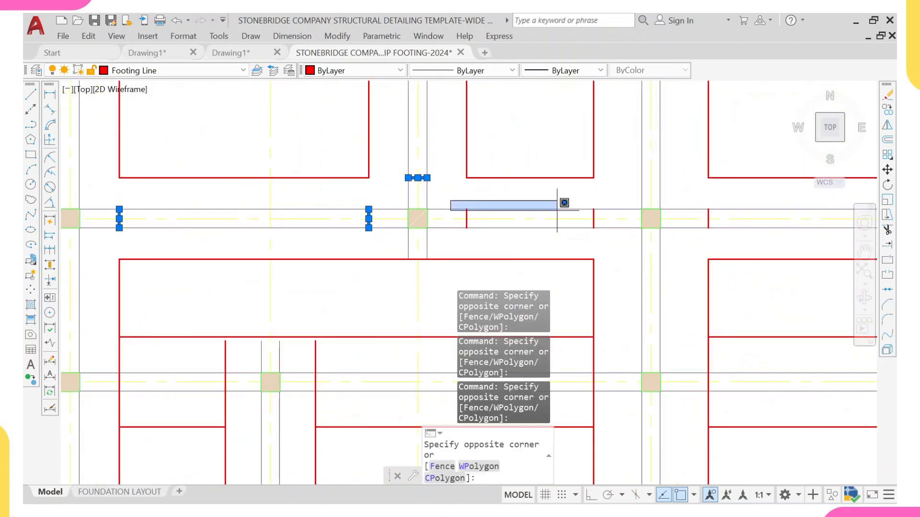
middle_drag(616, 220, 527, 214)
click(527, 214)
middle_drag(667, 195, 450, 175)
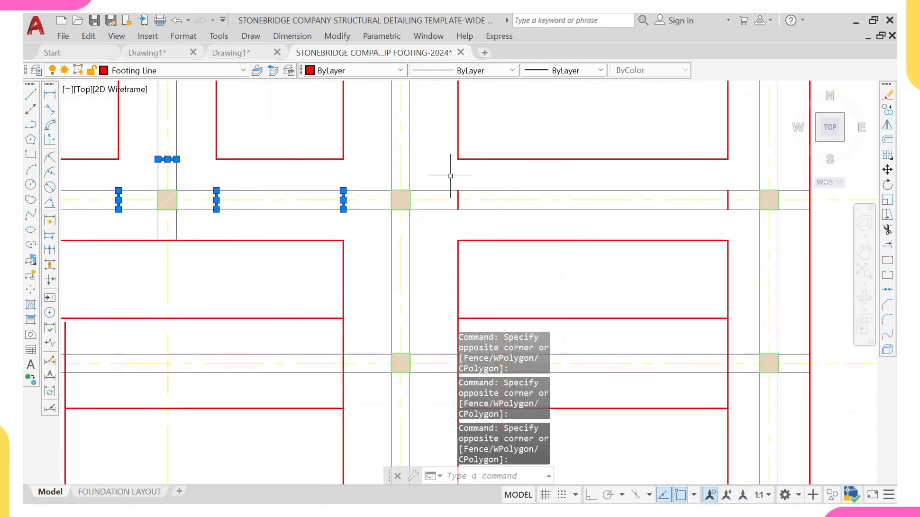
click(448, 181)
scroll(507, 195, down, 2)
scroll(616, 205, up, 3)
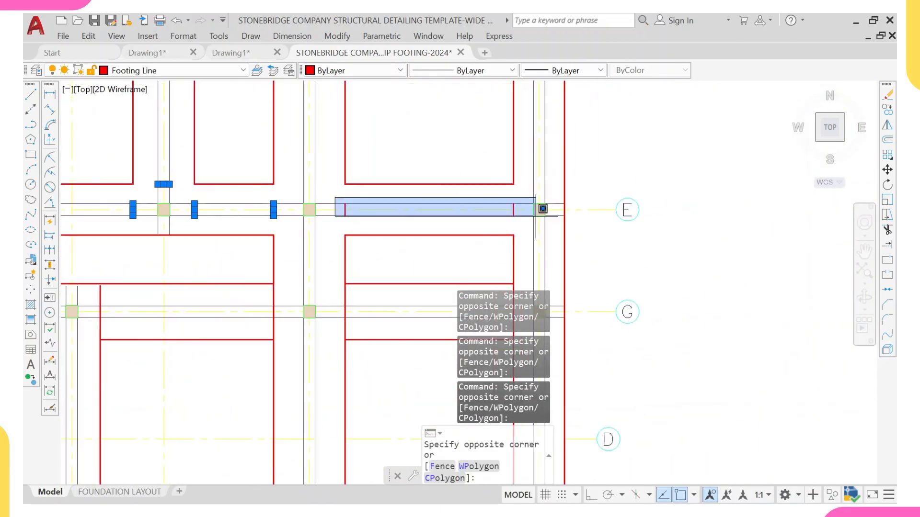
click(528, 211)
scroll(528, 212, down, 8)
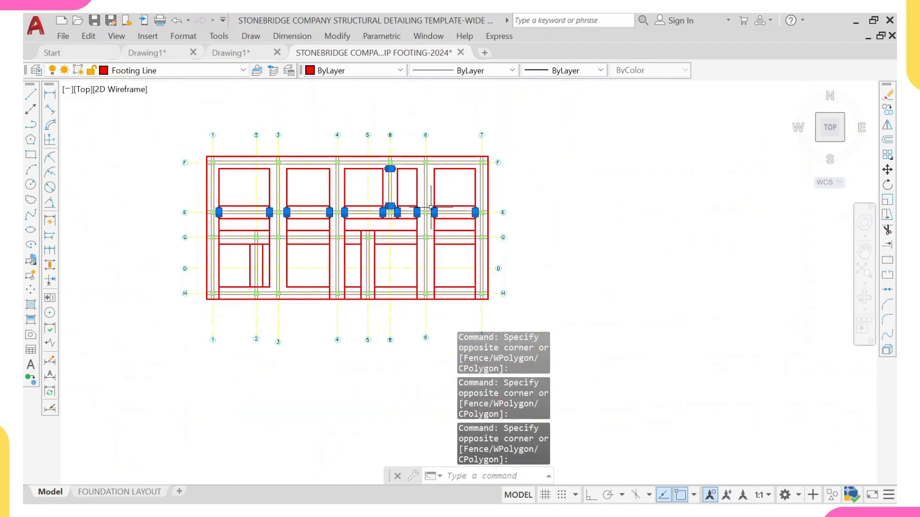
key(Return)
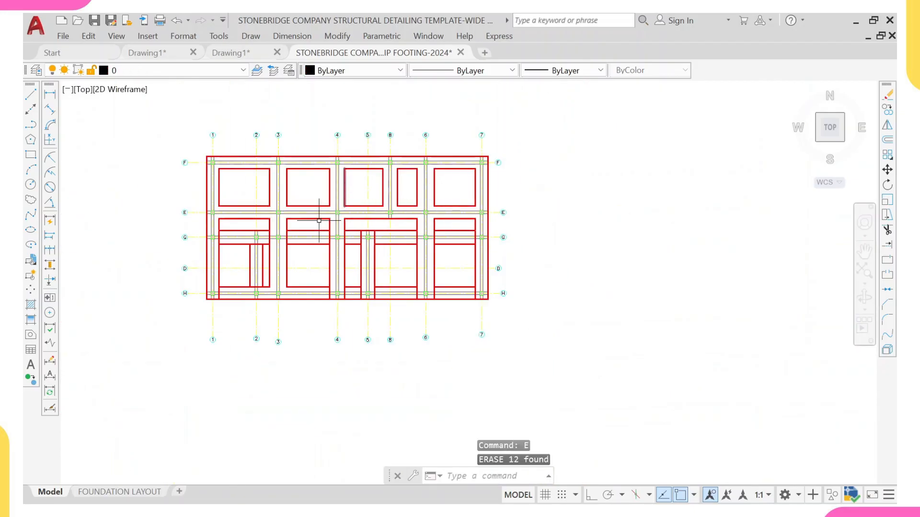
Step: Restart Trim and cut the footing lines crossing the grid G strip at its western end near grids 1 and 2
middle_drag(221, 231, 216, 191)
scroll(198, 204, up, 2)
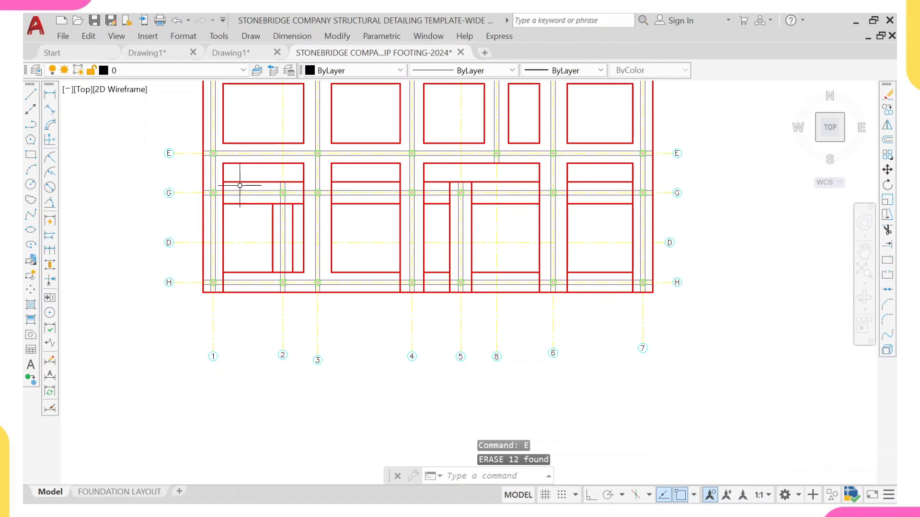
key(Return)
scroll(230, 192, up, 6)
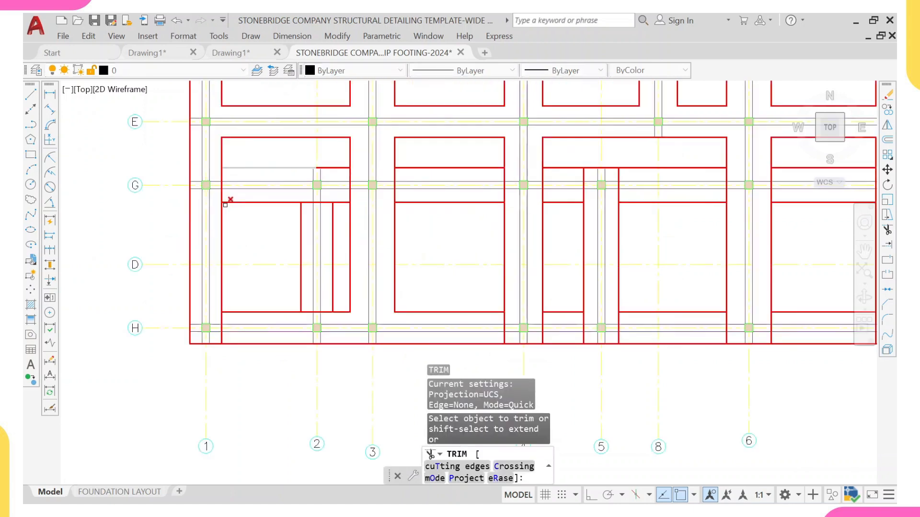
click(218, 161)
scroll(350, 145, down, 3)
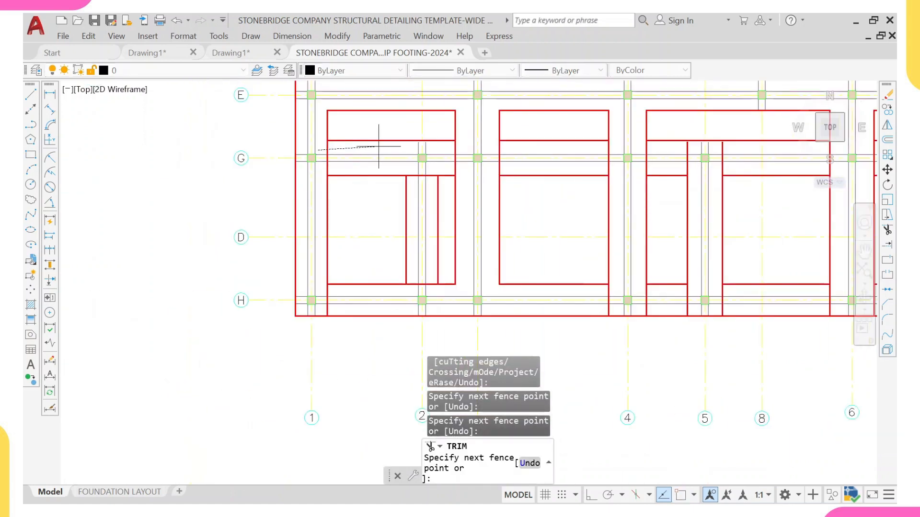
click(378, 146)
scroll(323, 180, up, 1)
scroll(324, 181, up, 2)
click(323, 157)
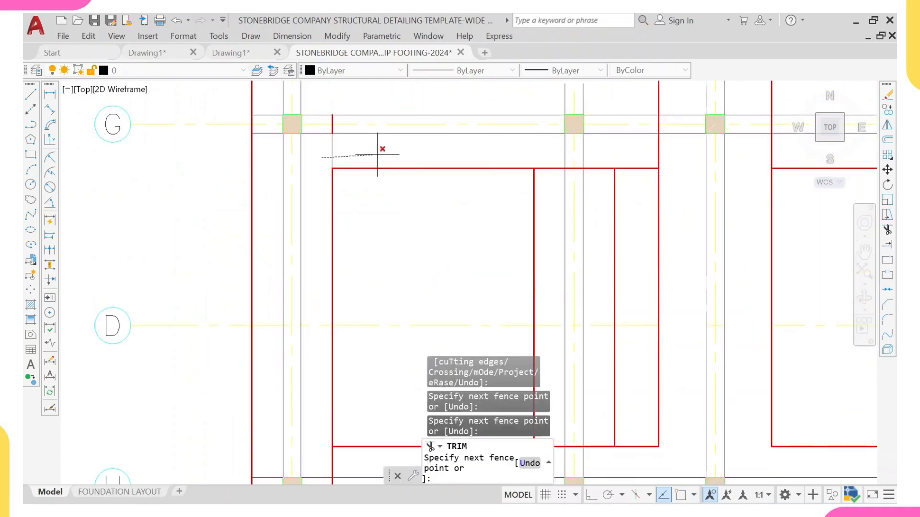
click(377, 154)
scroll(380, 154, down, 4)
middle_drag(432, 155, 279, 165)
scroll(331, 159, up, 4)
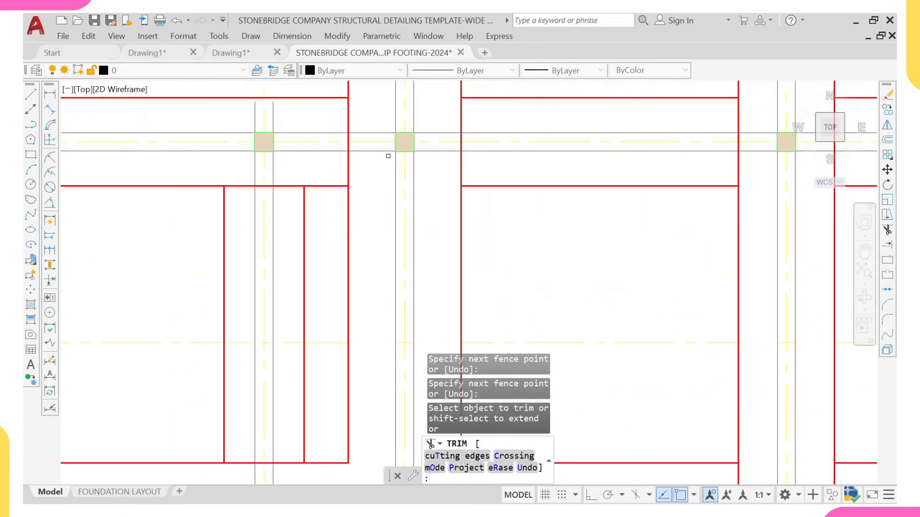
click(376, 172)
click(373, 172)
click(316, 168)
click(372, 162)
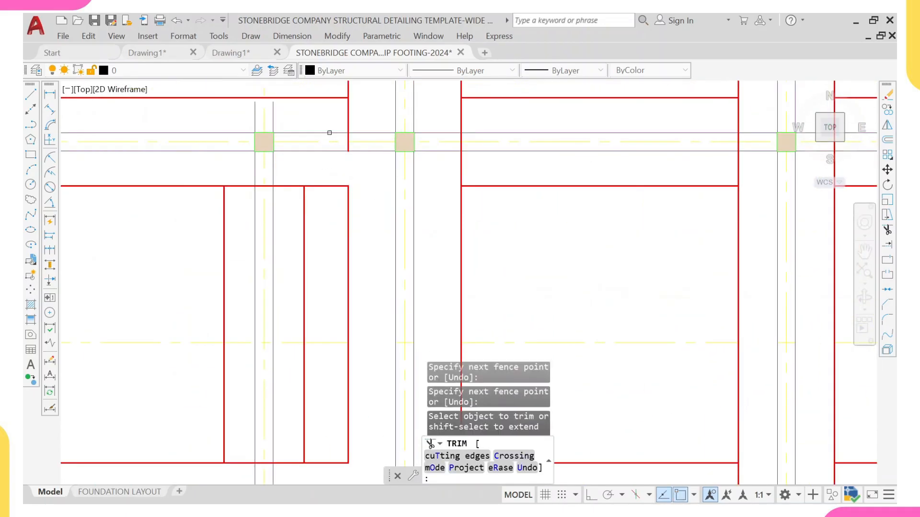
Step: Continue trimming the footing lines crossing the grid G strip toward the middle of the layout
click(330, 113)
click(361, 115)
click(430, 115)
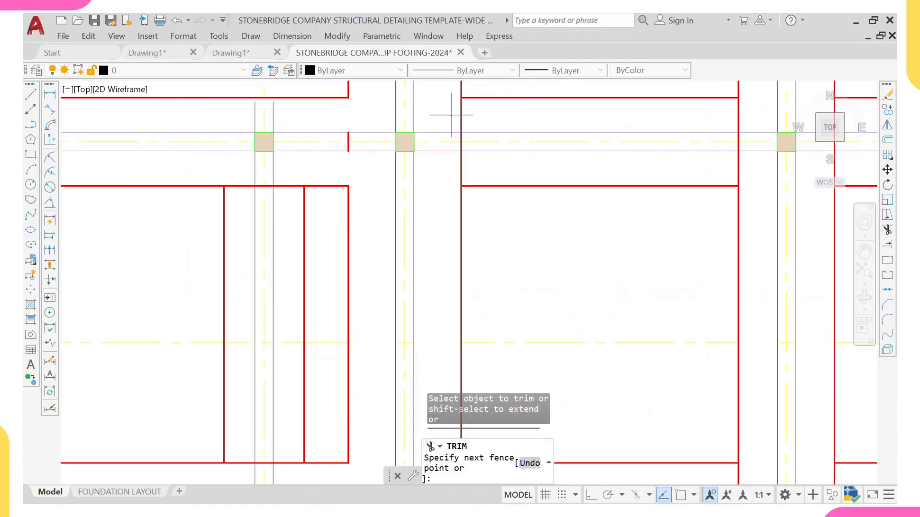
click(474, 115)
click(466, 170)
click(463, 171)
click(446, 172)
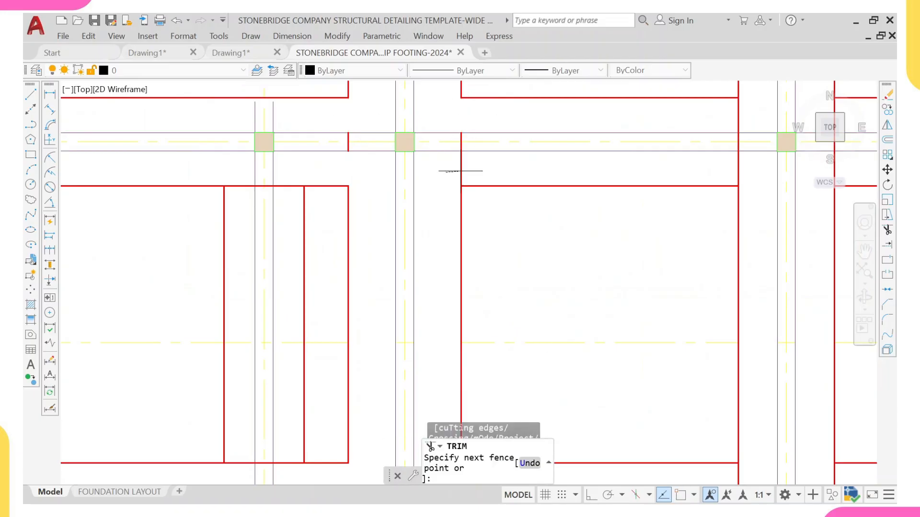
click(499, 170)
scroll(671, 173, down, 4)
middle_drag(685, 174, 460, 169)
scroll(481, 167, up, 4)
click(466, 168)
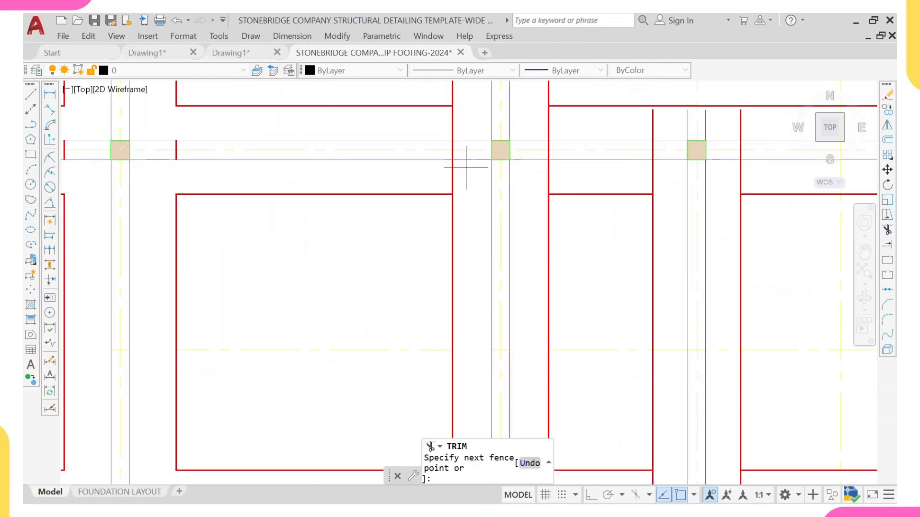
click(432, 170)
click(447, 127)
key(Return)
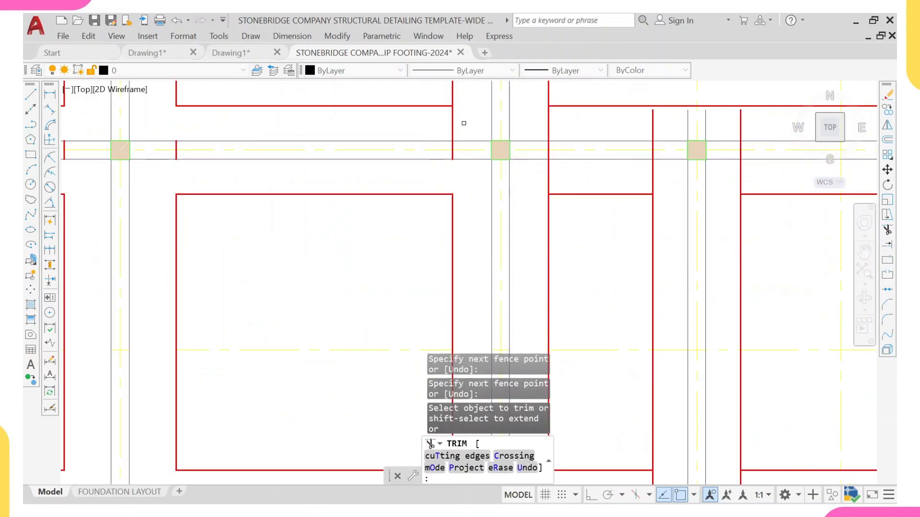
Step: Trim the footing lines crossing the grid G strip around grids 5 and 8
middle_drag(538, 126, 408, 142)
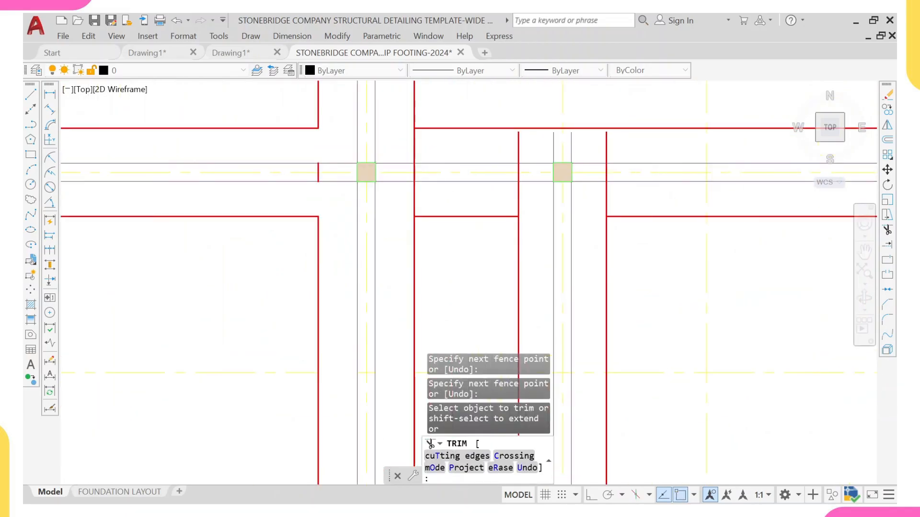
click(404, 142)
click(537, 140)
key(Return)
click(537, 196)
click(442, 193)
scroll(450, 193, down, 3)
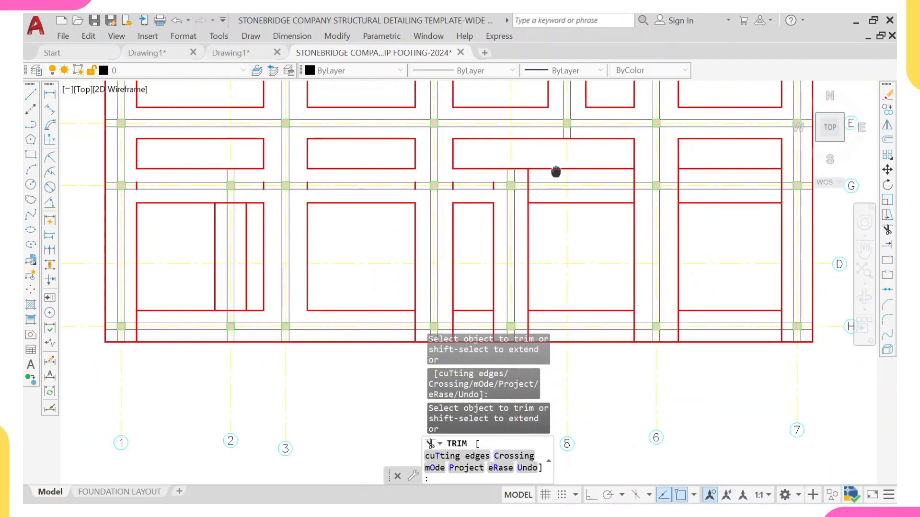
scroll(557, 173, up, 3)
click(471, 174)
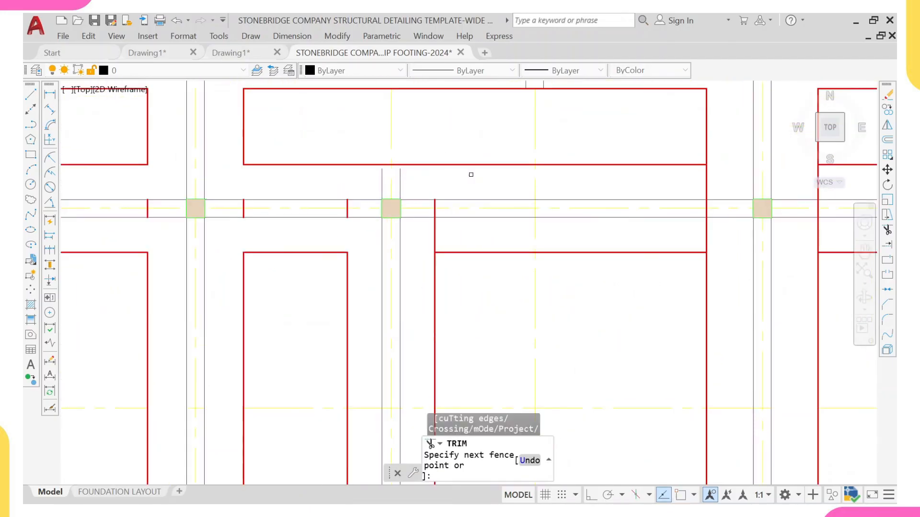
click(440, 234)
click(428, 234)
scroll(438, 219, down, 5)
middle_drag(529, 204, 533, 204)
scroll(533, 203, up, 4)
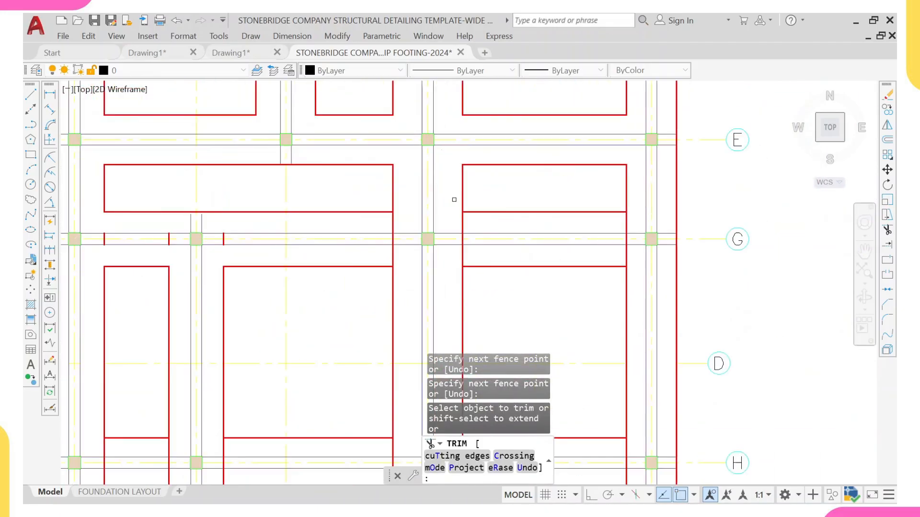
Step: Trim the remaining footing lines crossing the grid G strip toward its eastern end
scroll(403, 190, down, 5)
scroll(404, 190, up, 5)
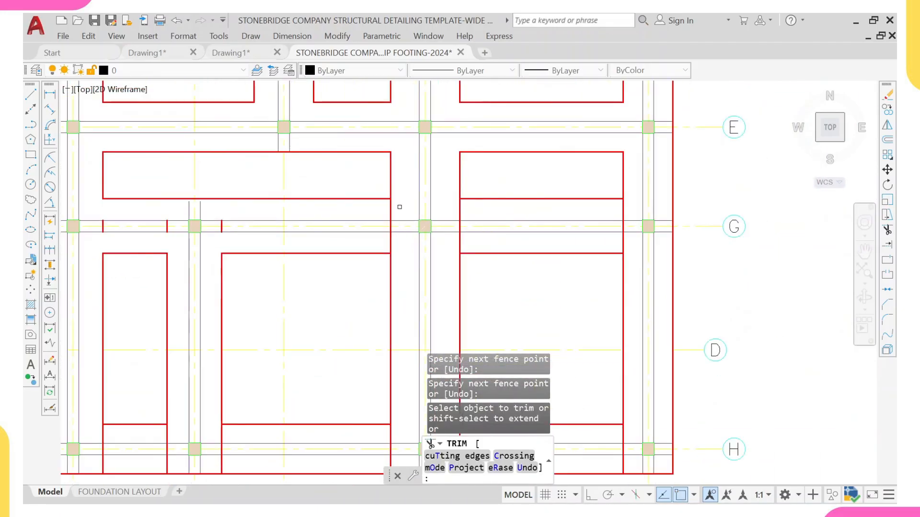
click(391, 210)
click(388, 246)
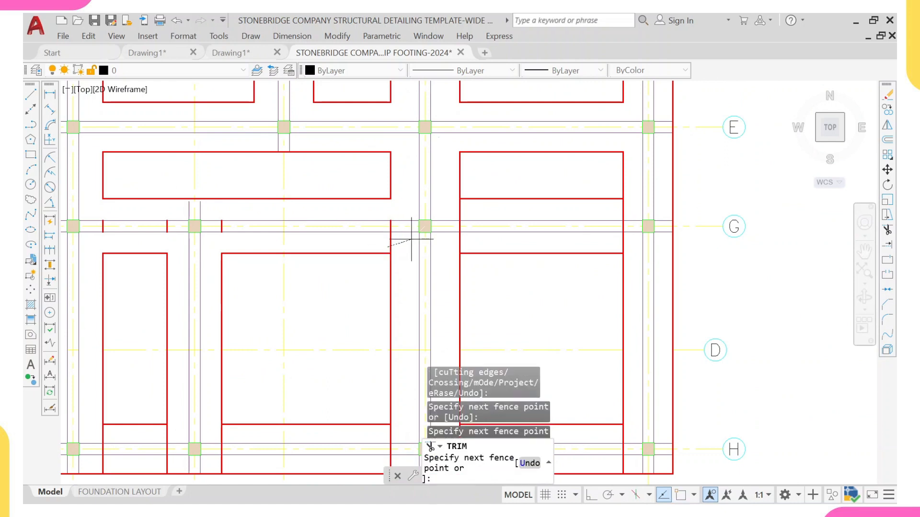
click(411, 239)
middle_drag(501, 237, 356, 197)
scroll(356, 197, up, 2)
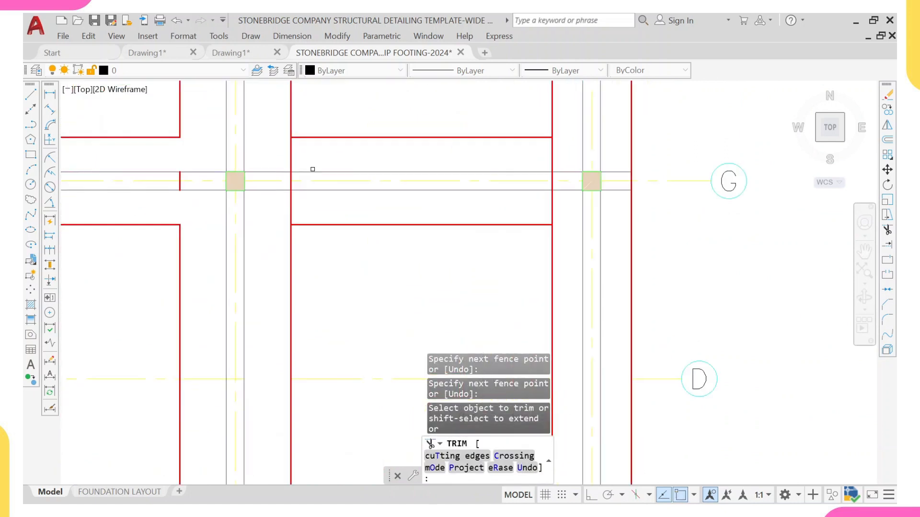
click(289, 150)
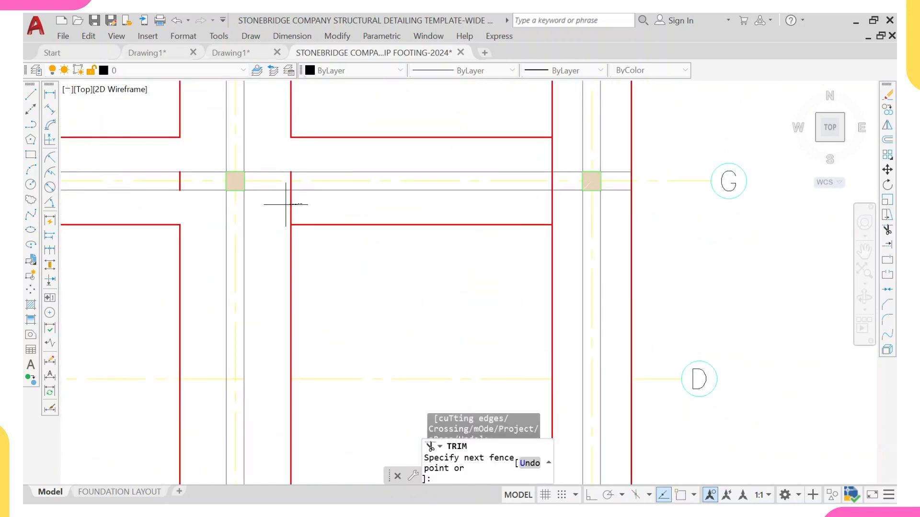
scroll(424, 198, down, 2)
scroll(515, 173, up, 4)
click(514, 173)
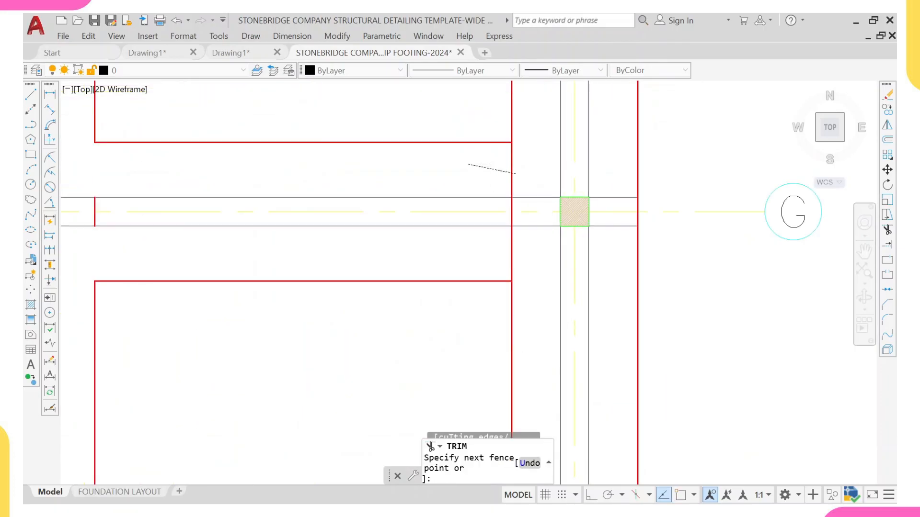
click(529, 257)
scroll(482, 252, down, 8)
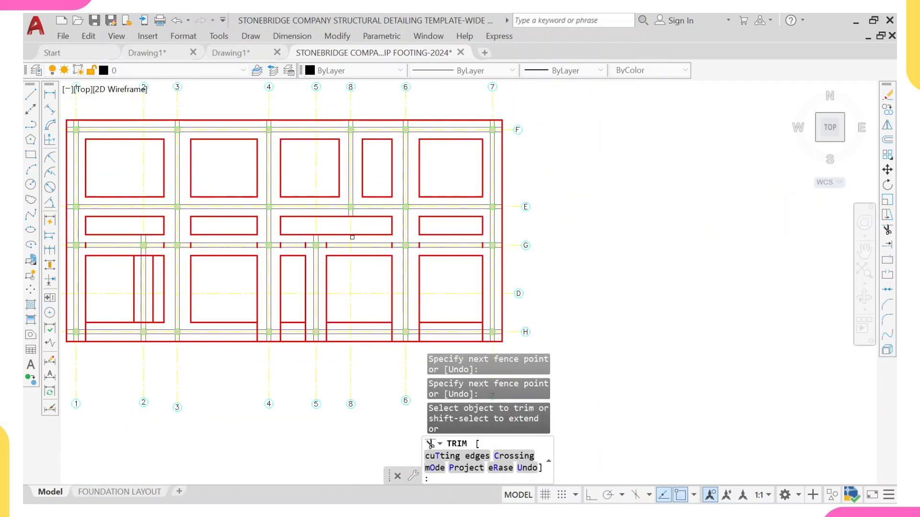
scroll(96, 278, up, 6)
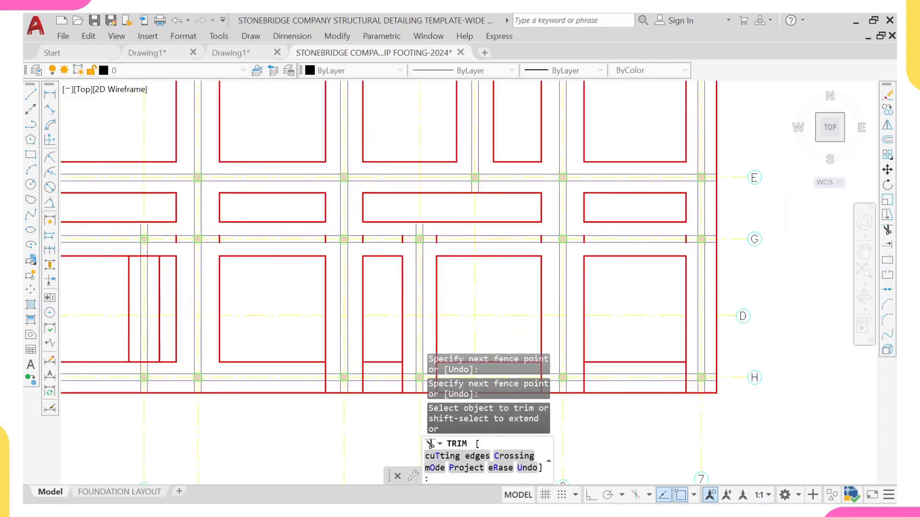
Step: Trim the short footing line stubs near grid 2 crossing the grid H strip, then exit Trim
click(278, 187)
click(282, 155)
key(Return)
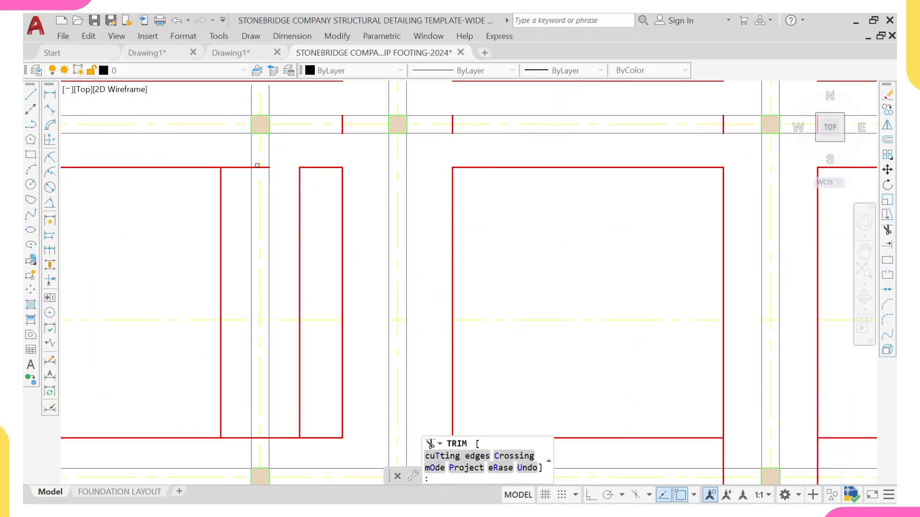
click(232, 170)
scroll(232, 171, down, 5)
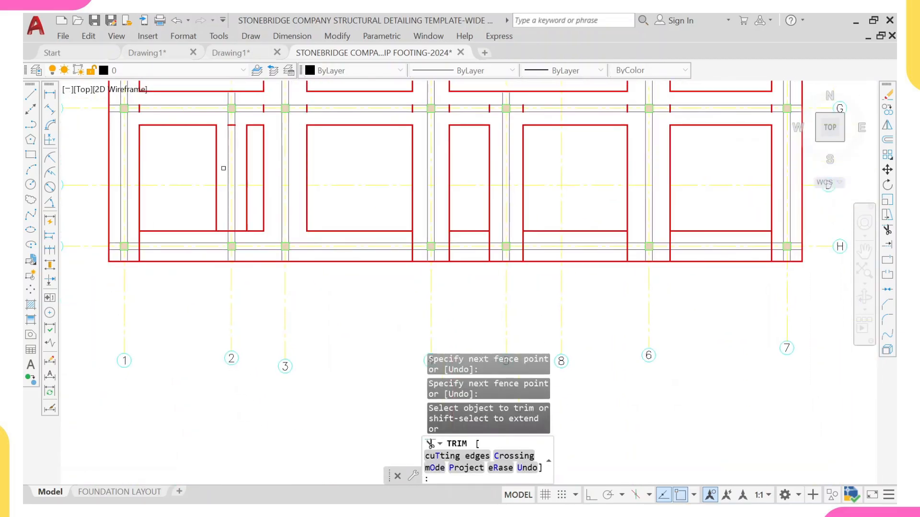
scroll(222, 249, up, 5)
click(224, 285)
click(215, 260)
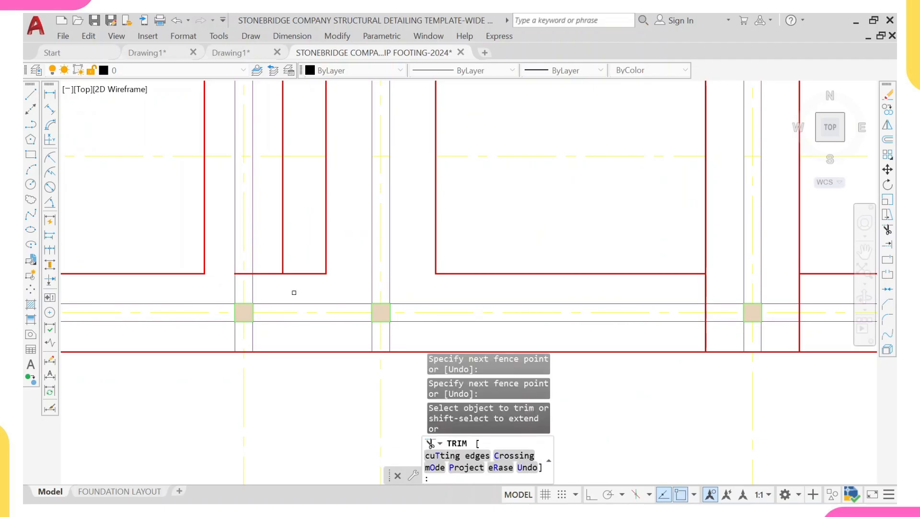
click(274, 279)
click(269, 253)
scroll(269, 252, down, 8)
scroll(281, 263, up, 4)
key(Escape)
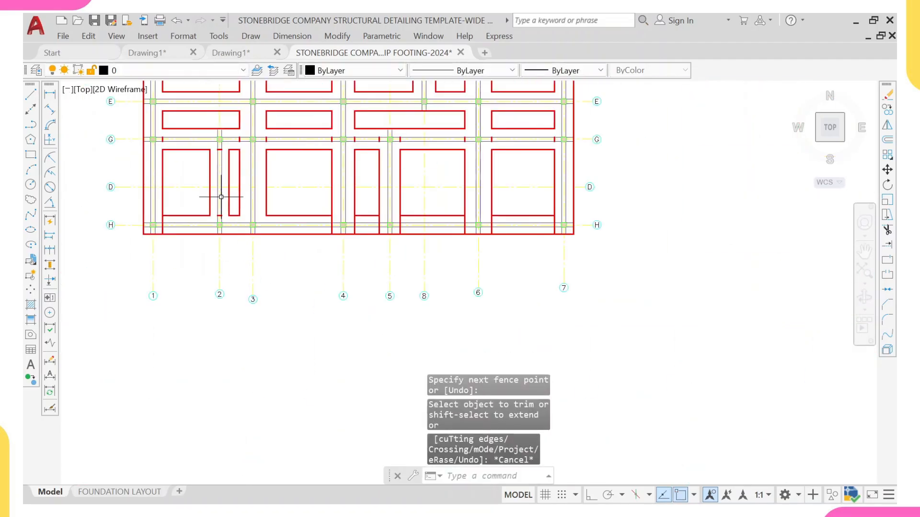
Step: Select the short footing line stubs crossing the grid G strip near grids 1 to 3
scroll(188, 140, up, 4)
click(128, 122)
click(156, 150)
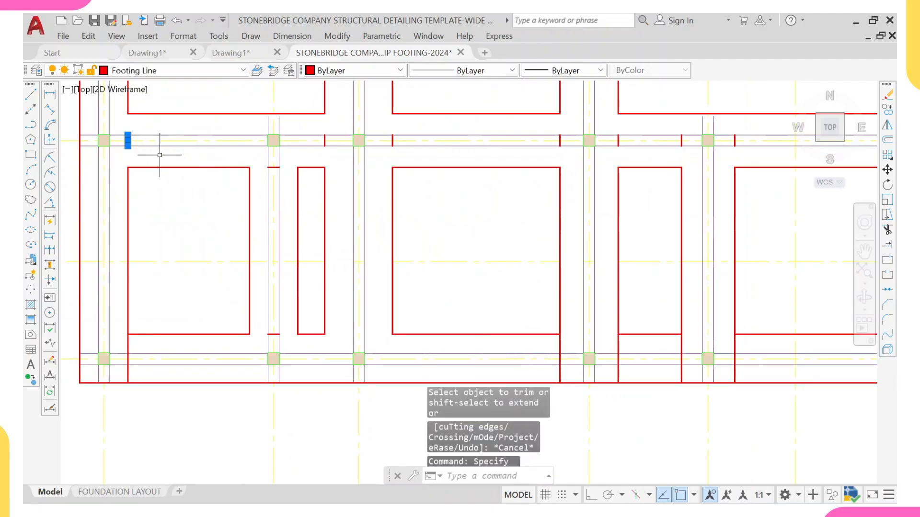
click(319, 126)
click(348, 152)
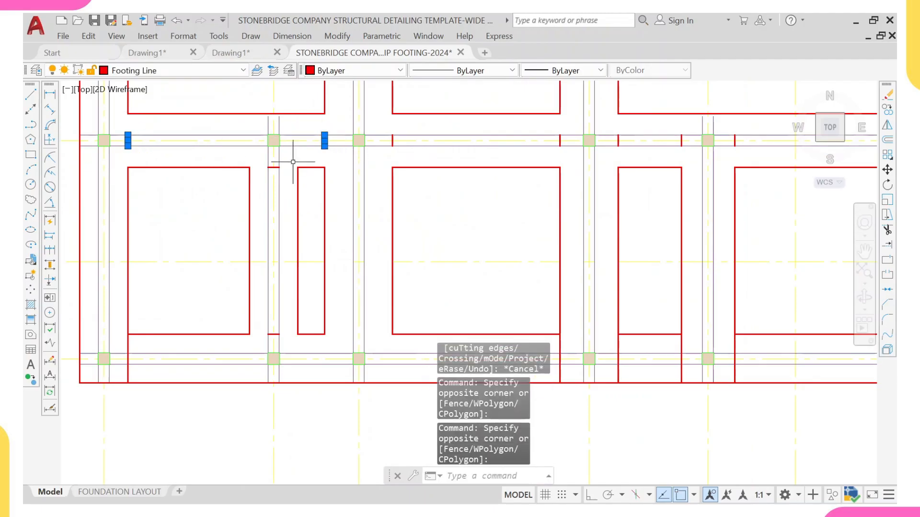
scroll(295, 158, up, 4)
click(231, 148)
scroll(231, 148, down, 4)
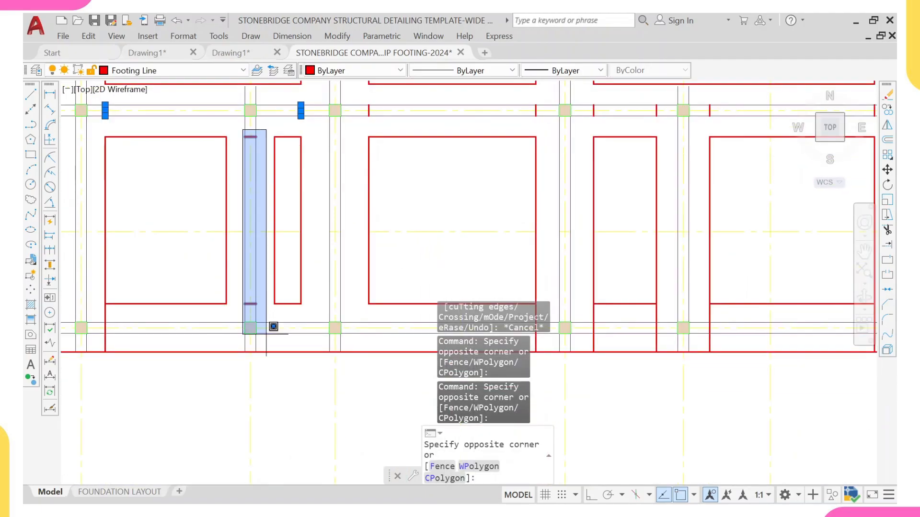
scroll(267, 329, up, 4)
click(261, 307)
scroll(264, 305, down, 4)
middle_drag(305, 221, 218, 312)
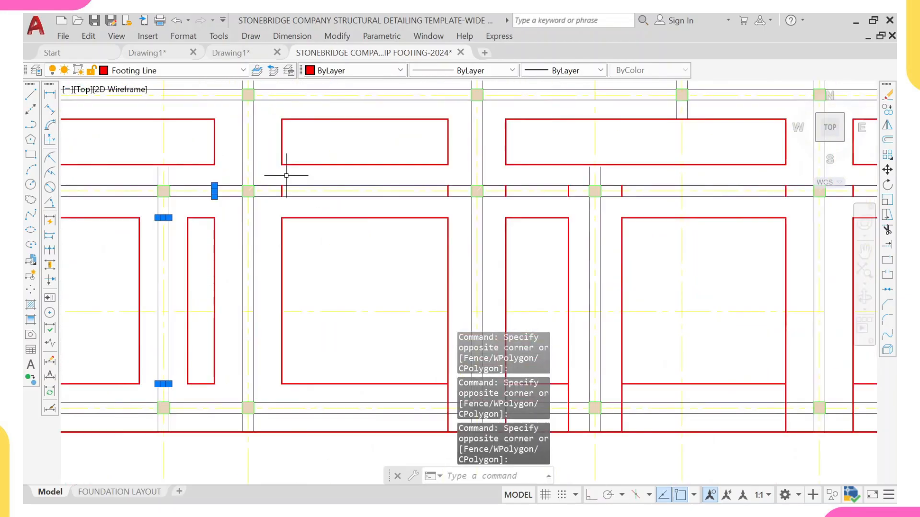
Step: Add the footing line stubs crossing the grid G strip further east, around grids 4 to 6, to the selection
scroll(286, 175, up, 4)
click(264, 181)
scroll(309, 202, down, 4)
middle_drag(463, 225, 392, 209)
click(439, 221)
scroll(487, 207, up, 2)
click(394, 193)
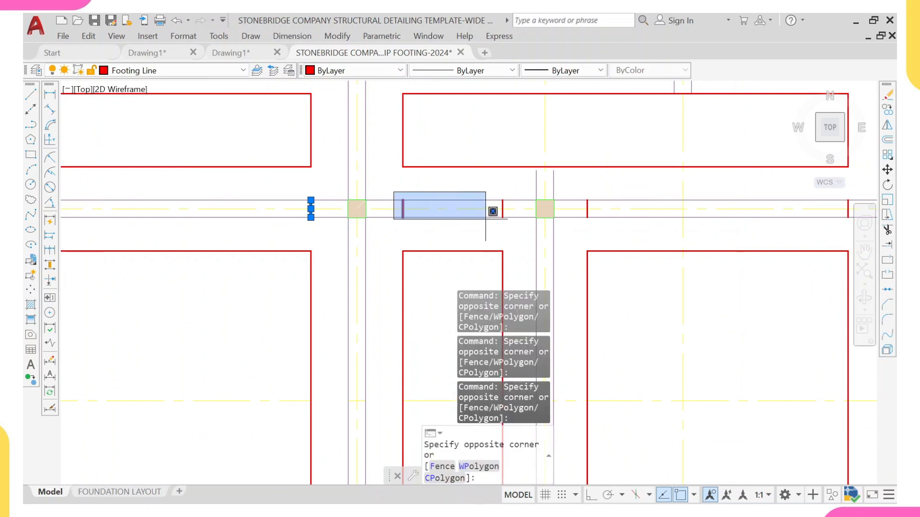
middle_drag(494, 211, 355, 204)
click(377, 223)
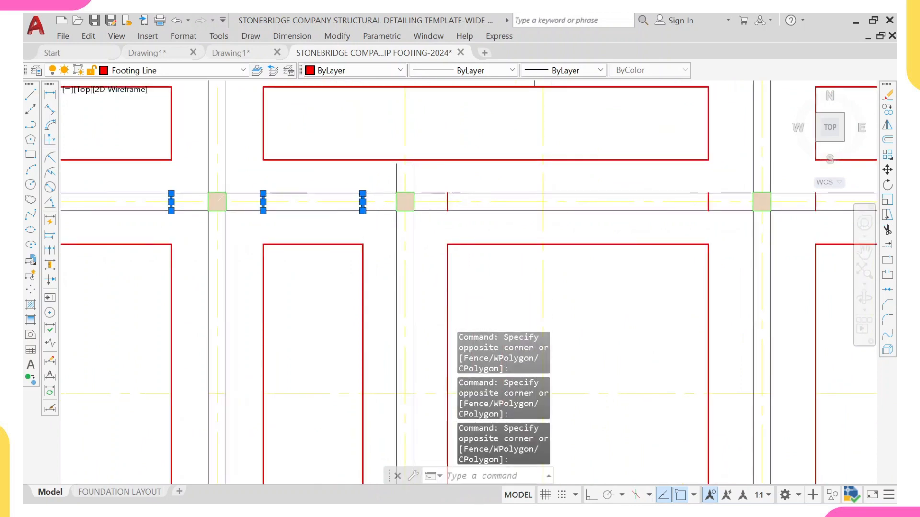
click(433, 185)
scroll(471, 218, down, 6)
middle_drag(517, 222, 457, 224)
scroll(457, 223, up, 4)
click(496, 218)
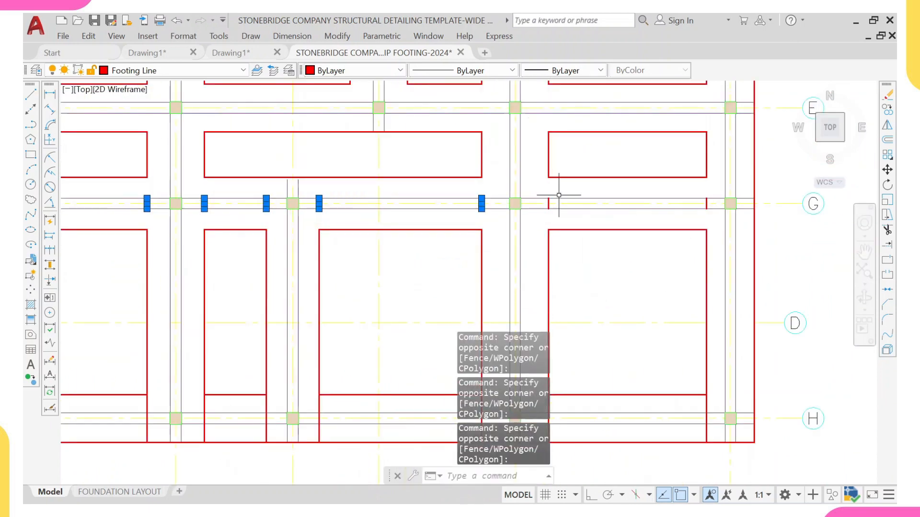
click(539, 194)
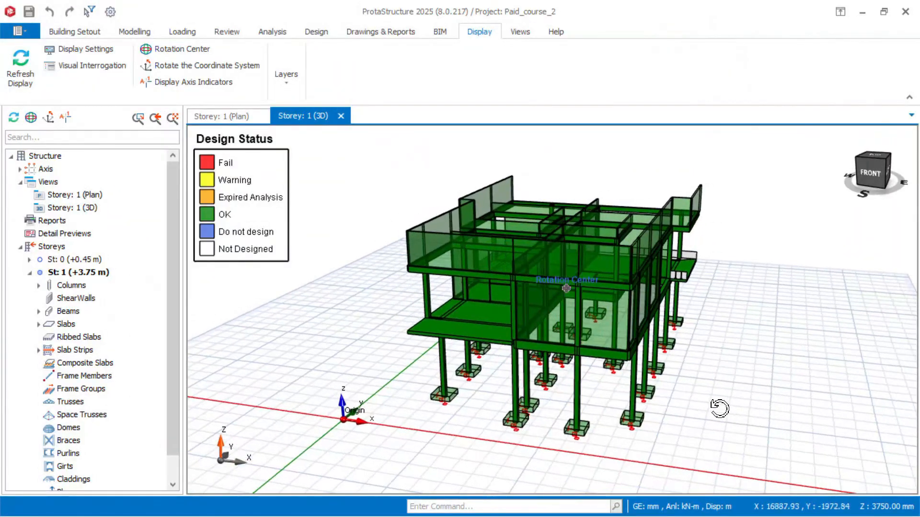
middle_drag(719, 406, 778, 408)
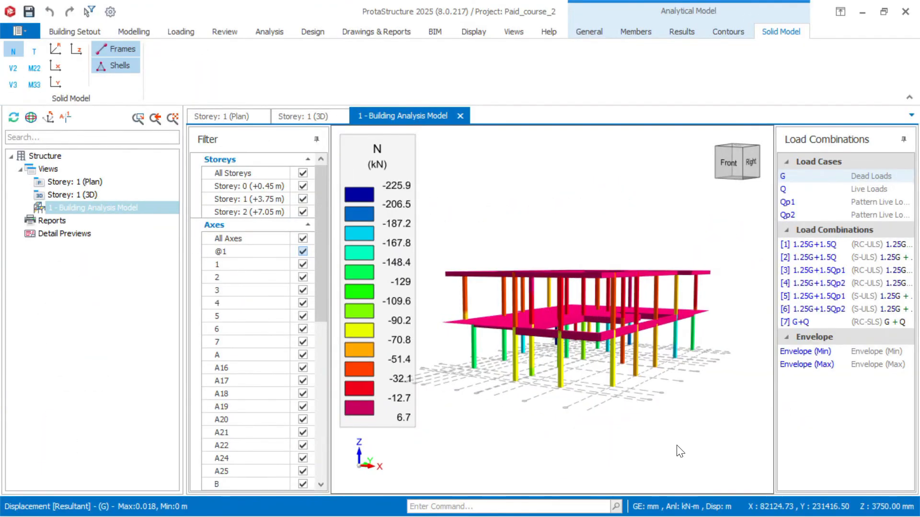
middle_drag(680, 452, 692, 448)
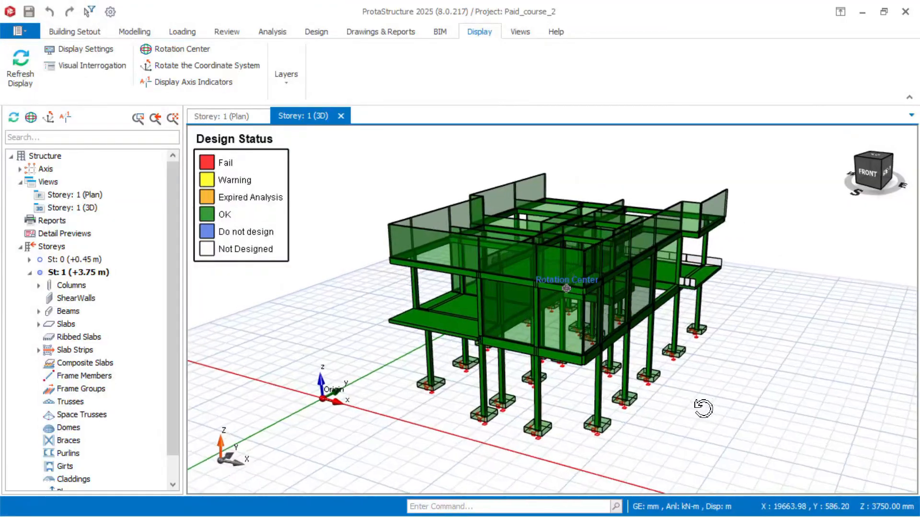
middle_drag(703, 408, 786, 406)
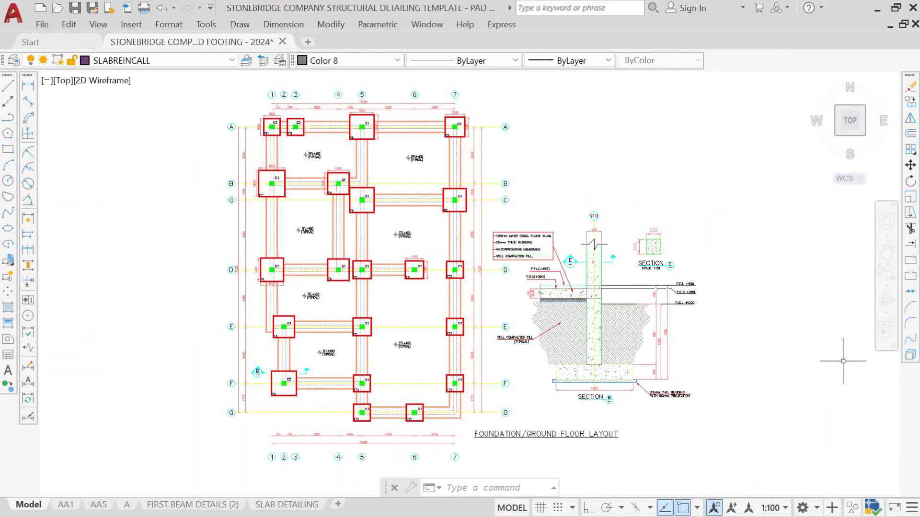
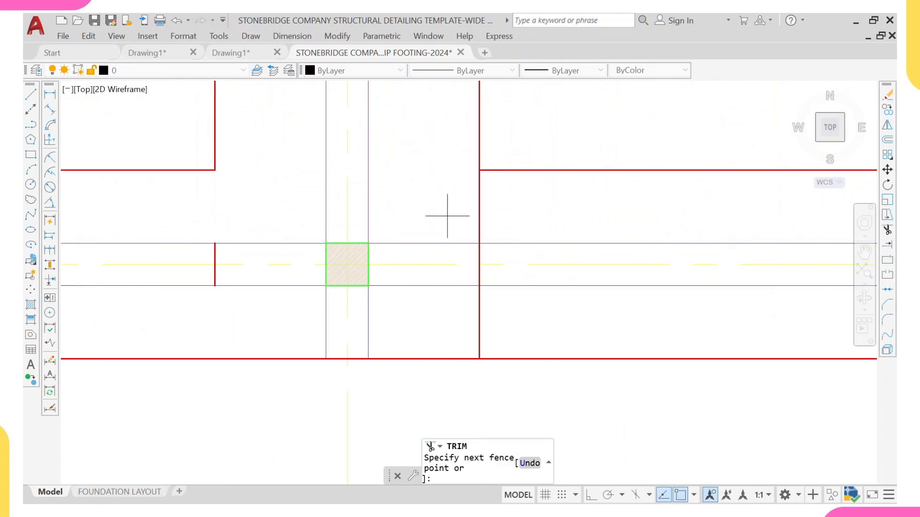
Step: Trim the footing lines crossing the strip beside the column pads with fence selections, then exit Trim
click(422, 310)
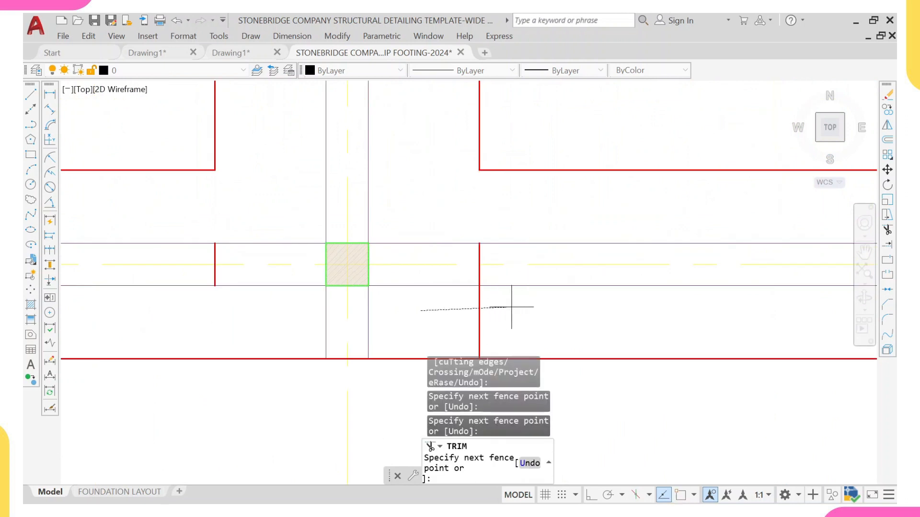
click(513, 306)
scroll(519, 303, down, 6)
middle_drag(554, 290, 461, 296)
scroll(549, 277, up, 4)
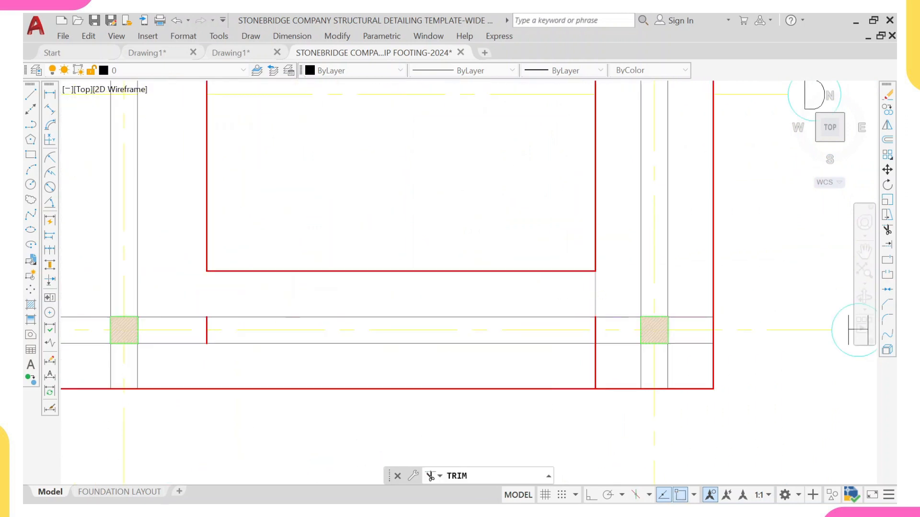
click(599, 344)
click(600, 354)
click(581, 359)
Step: Select the short footing line stubs crossing the grid H strip between grids 5 and 7
scroll(604, 329, up, 2)
middle_drag(603, 329, 527, 244)
key(Escape)
click(481, 185)
click(540, 279)
scroll(297, 181, down, 6)
middle_drag(198, 198, 434, 198)
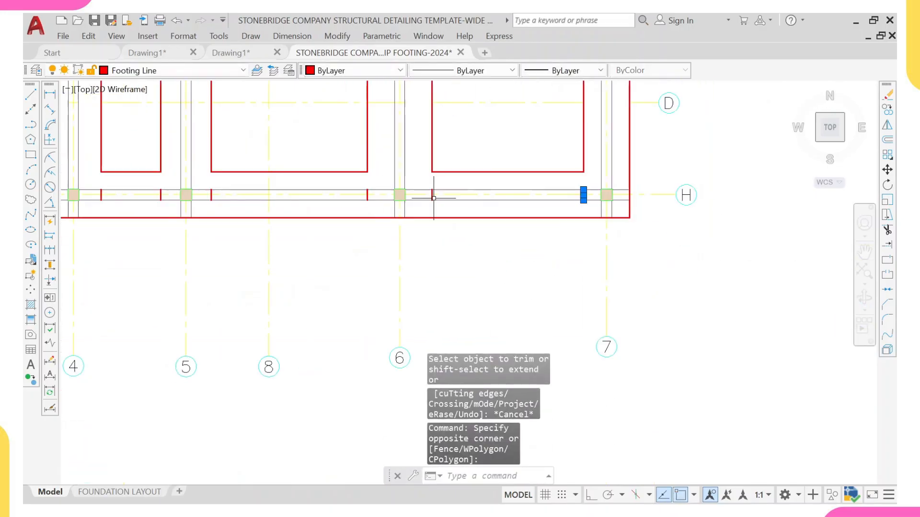
scroll(390, 194, up, 6)
click(472, 146)
click(616, 243)
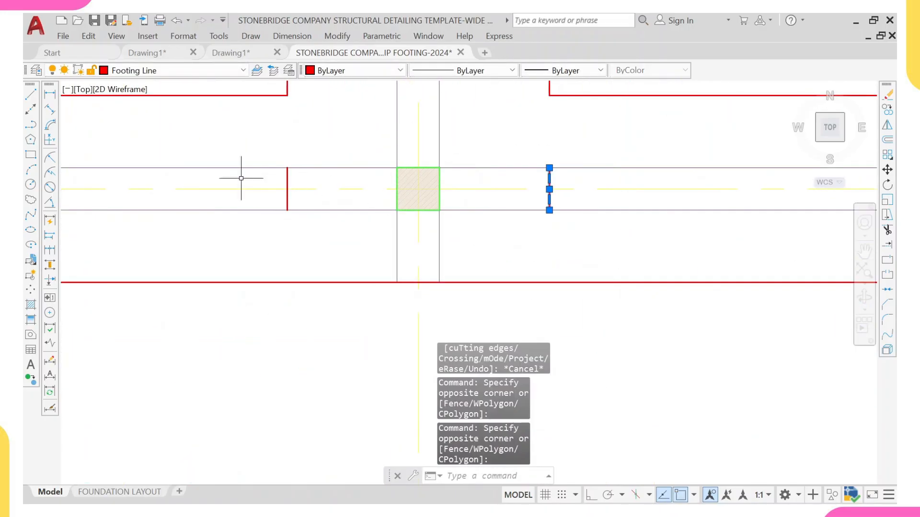
click(241, 141)
click(312, 226)
scroll(312, 227, down, 8)
scroll(242, 191, up, 4)
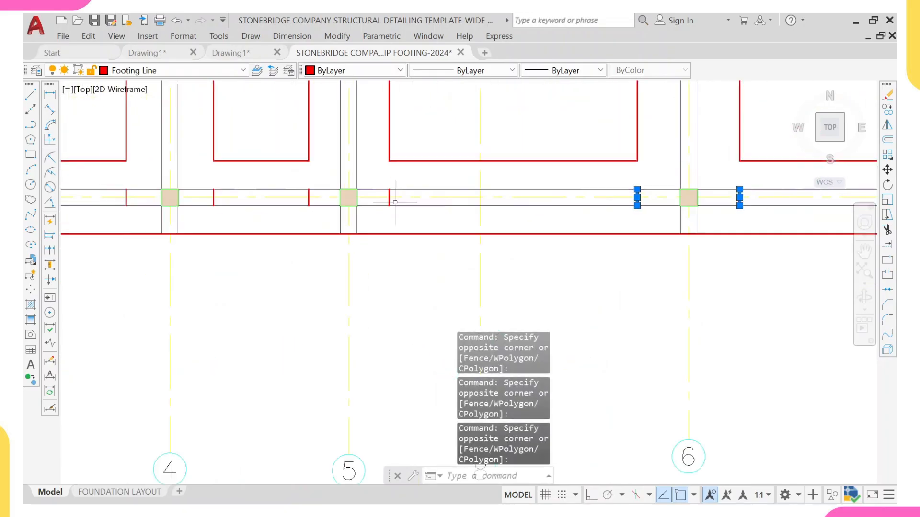
scroll(383, 192, up, 2)
click(373, 167)
click(401, 227)
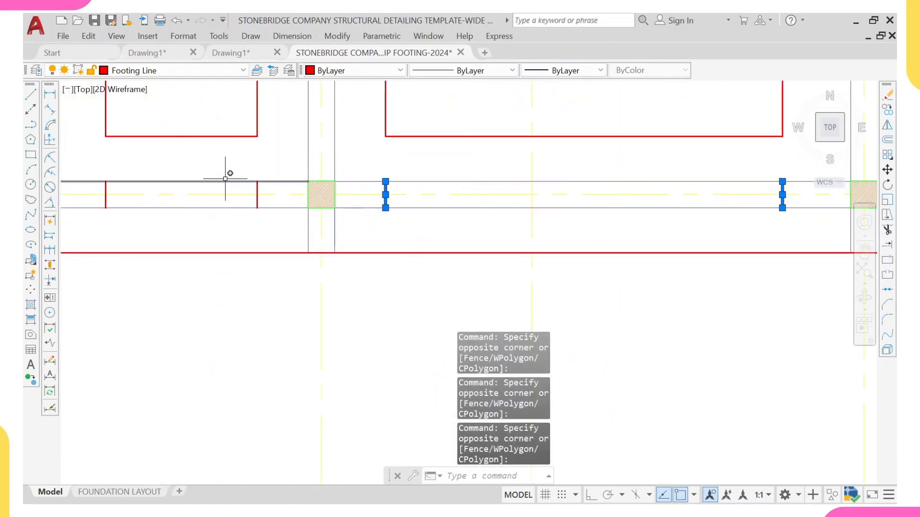
Step: Add the remaining footing line stubs crossing the grid H strip between grids 3 and 5, and erase all selected stubs
click(226, 169)
click(304, 221)
middle_drag(94, 170, 209, 172)
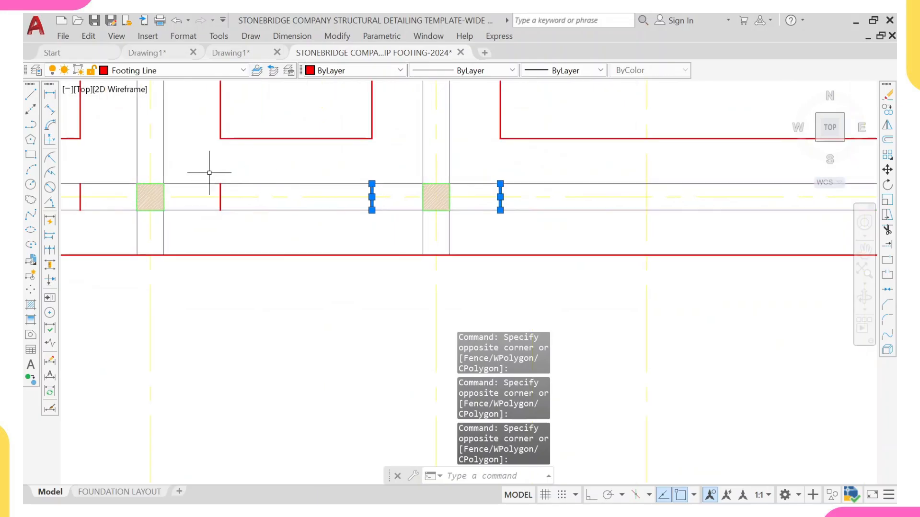
click(192, 171)
click(267, 251)
scroll(238, 209, down, 4)
scroll(280, 187, up, 2)
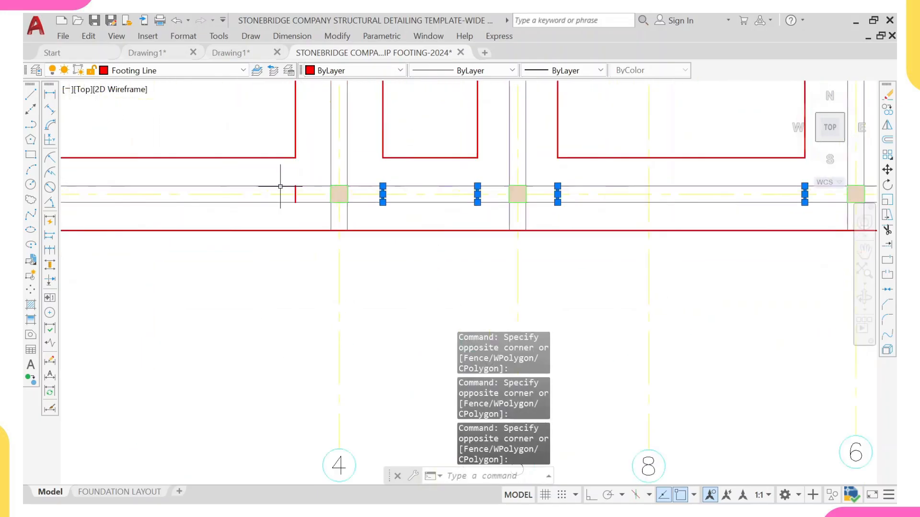
click(287, 175)
click(317, 225)
scroll(276, 201, down, 4)
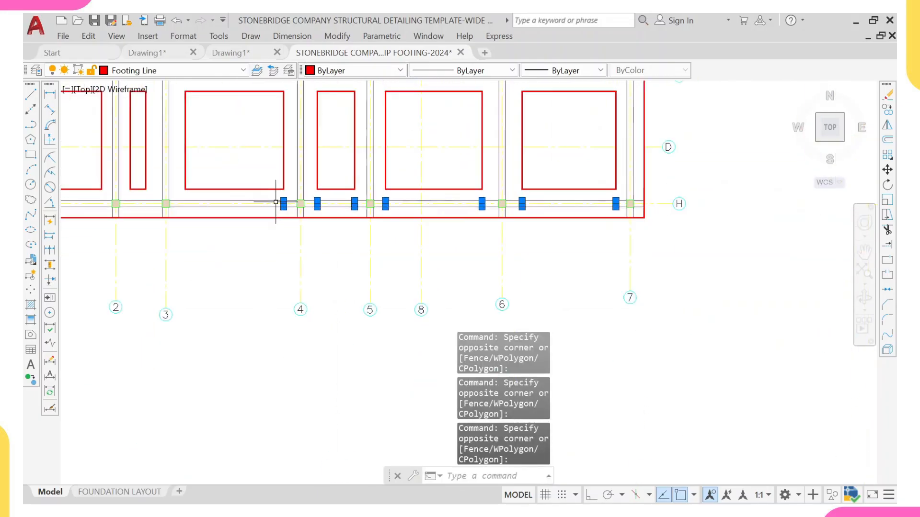
middle_drag(276, 202, 517, 202)
scroll(349, 201, up, 4)
click(222, 181)
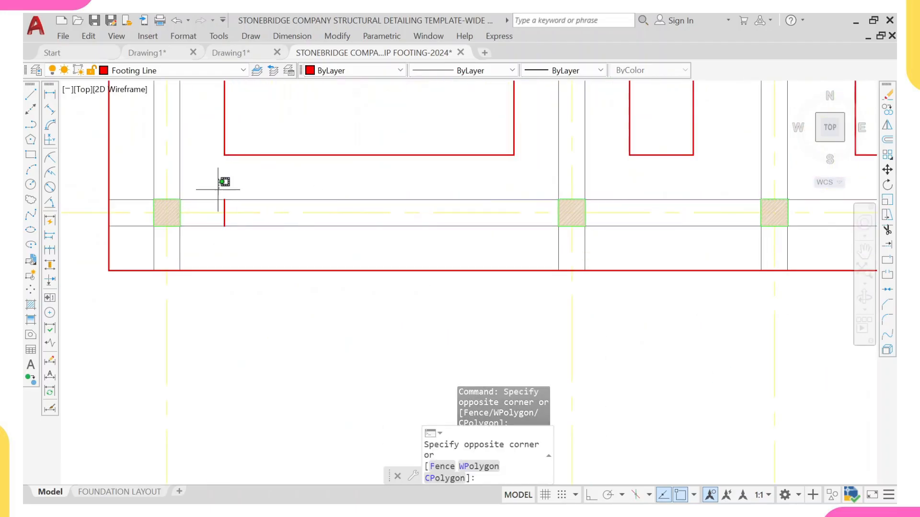
click(252, 247)
key(Return)
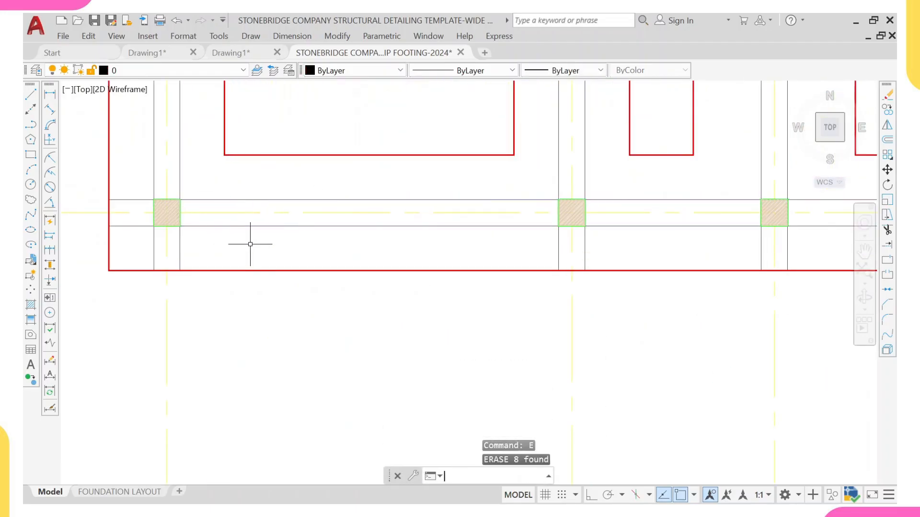
Step: Examine the existing wide strip foundation layout drawing and how its grid spacings are dimensioned
scroll(251, 245, down, 8)
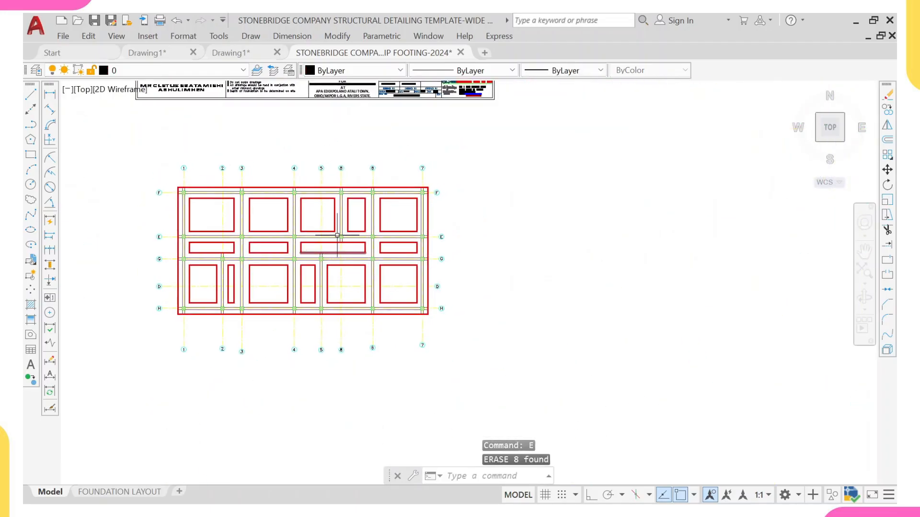
scroll(249, 206, down, 5)
middle_drag(240, 160, 227, 210)
scroll(234, 178, up, 5)
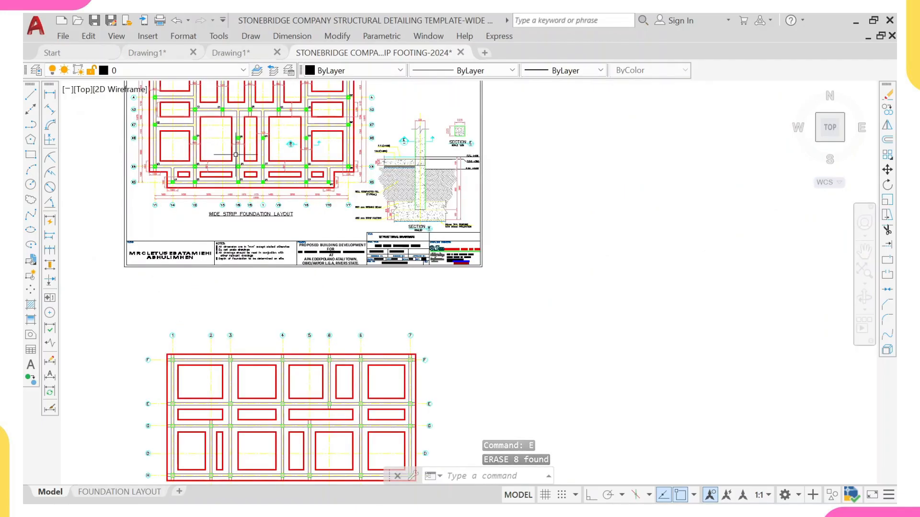
middle_drag(237, 135, 230, 169)
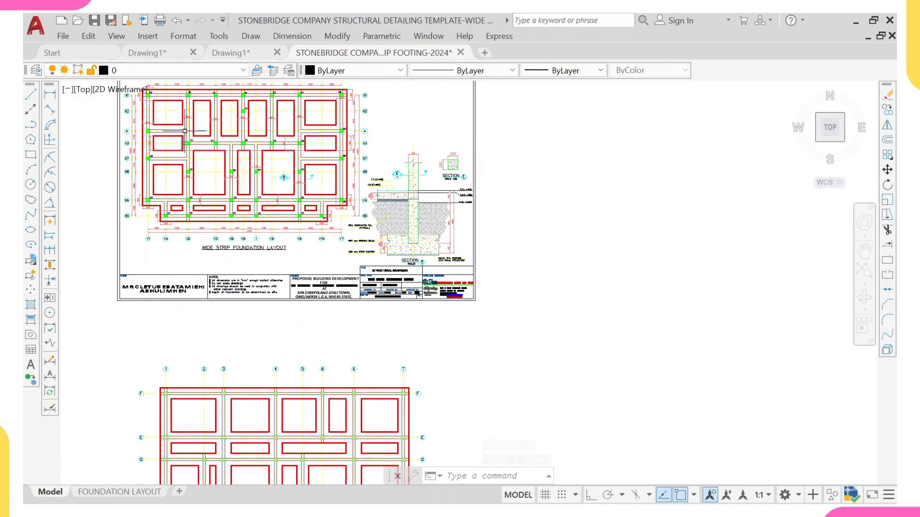
scroll(175, 175, down, 2)
scroll(202, 157, up, 4)
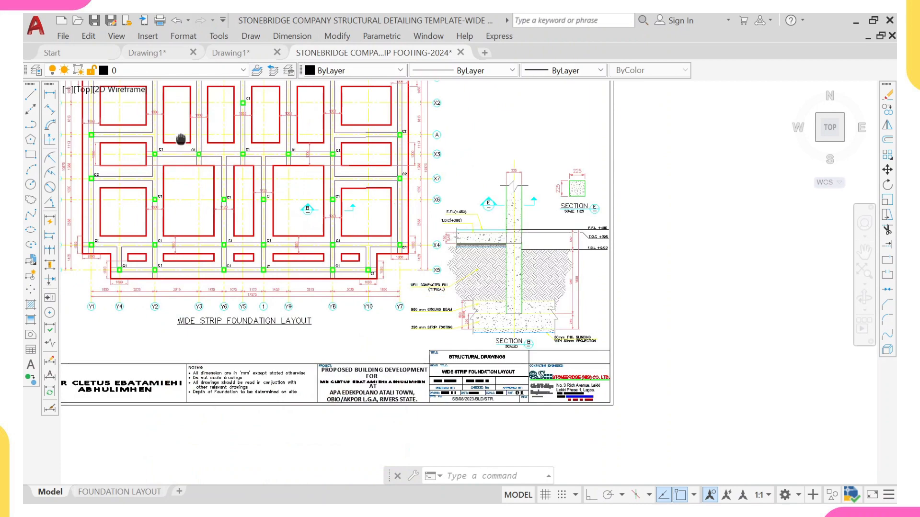
middle_drag(181, 139, 126, 178)
scroll(125, 177, up, 4)
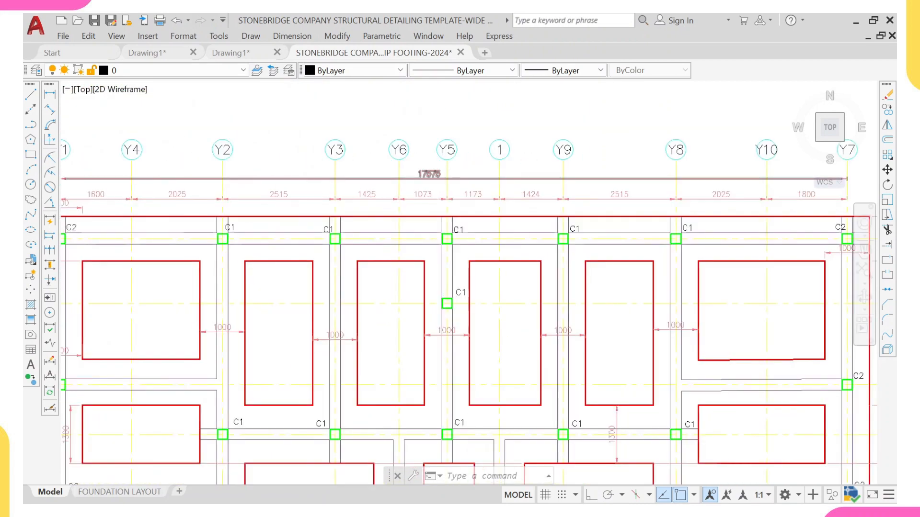
scroll(455, 182, down, 2)
scroll(646, 184, down, 4)
middle_drag(584, 240, 520, 200)
mouse_move(499, 318)
middle_down()
mouse_move(486, 316)
mouse_move(382, 148)
middle_up()
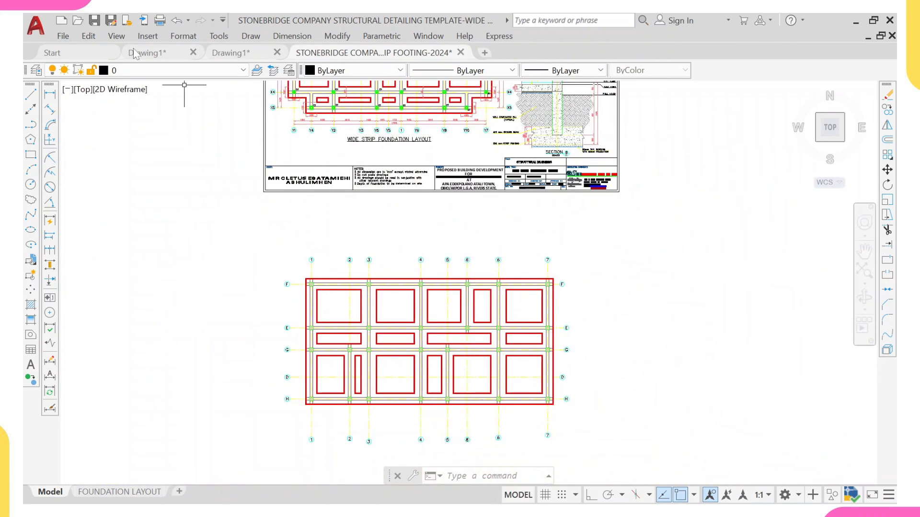
Step: Add a linear dimension between grids 1 and 2 above the grid F strip
click(50, 95)
scroll(304, 260, up, 6)
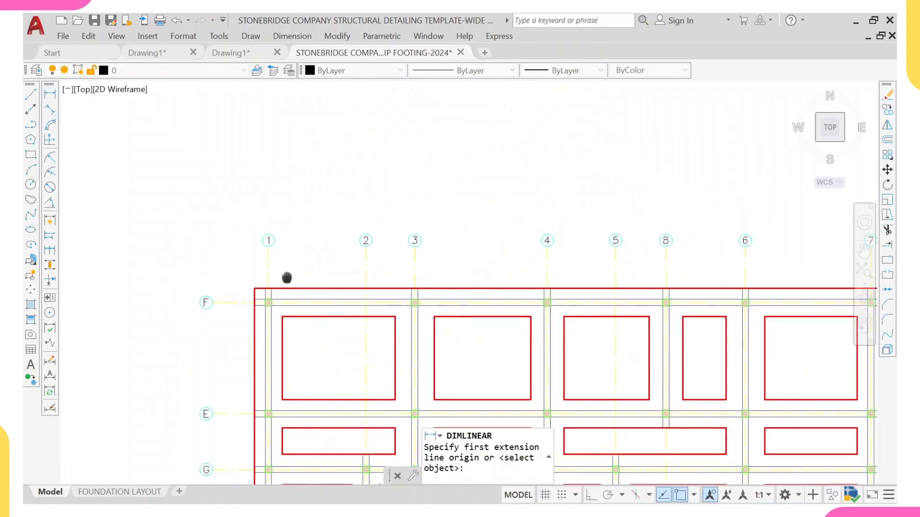
middle_drag(148, 222, 282, 204)
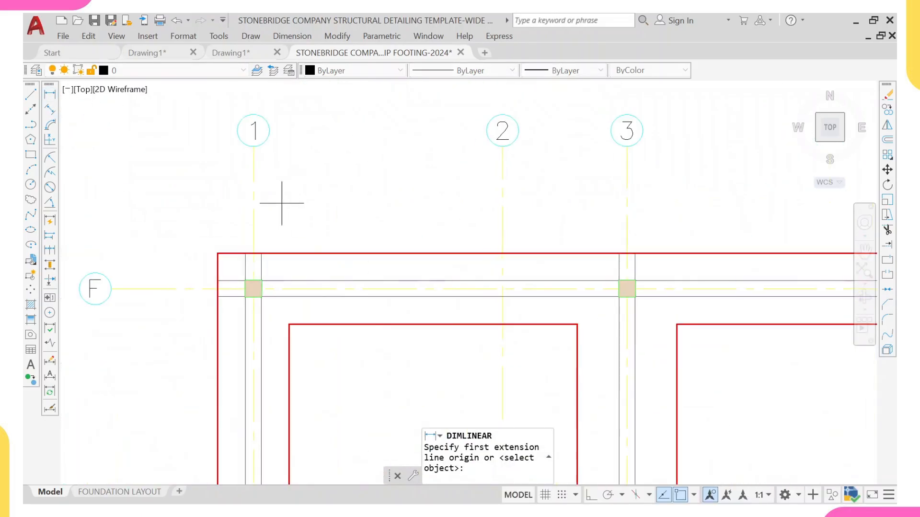
click(253, 214)
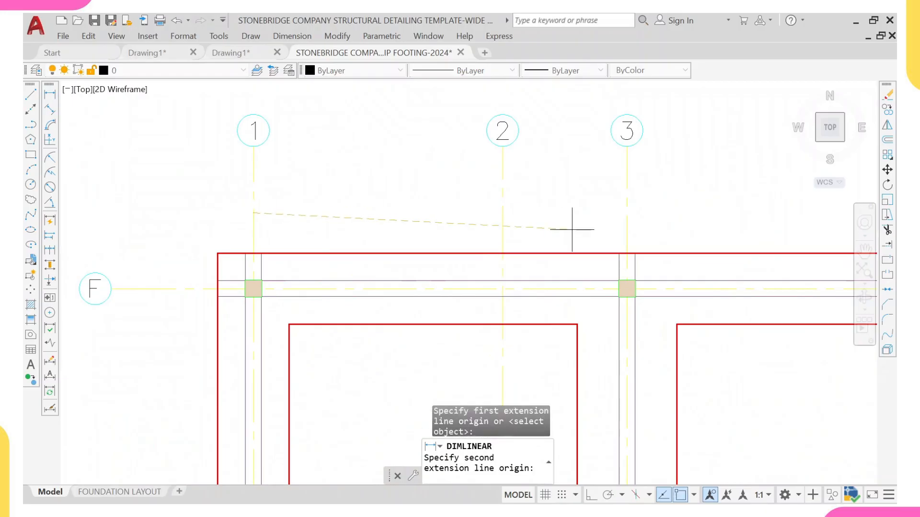
click(502, 213)
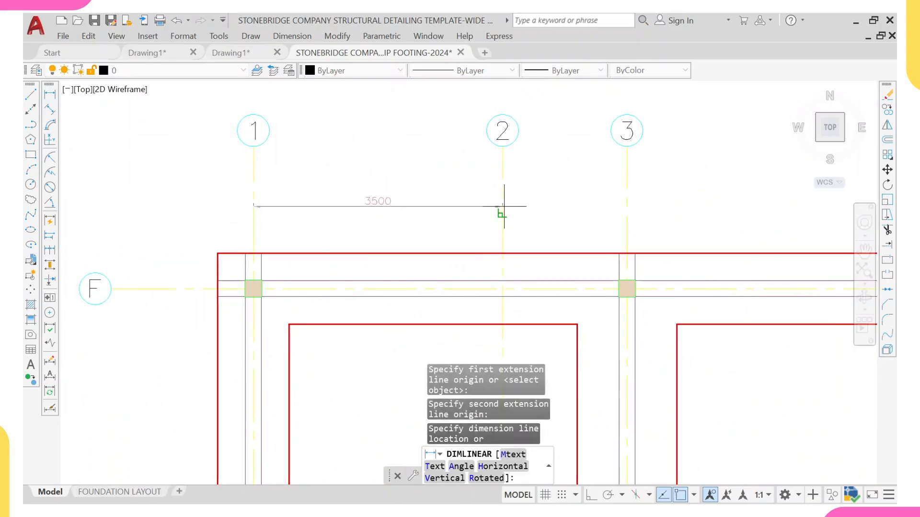
click(498, 212)
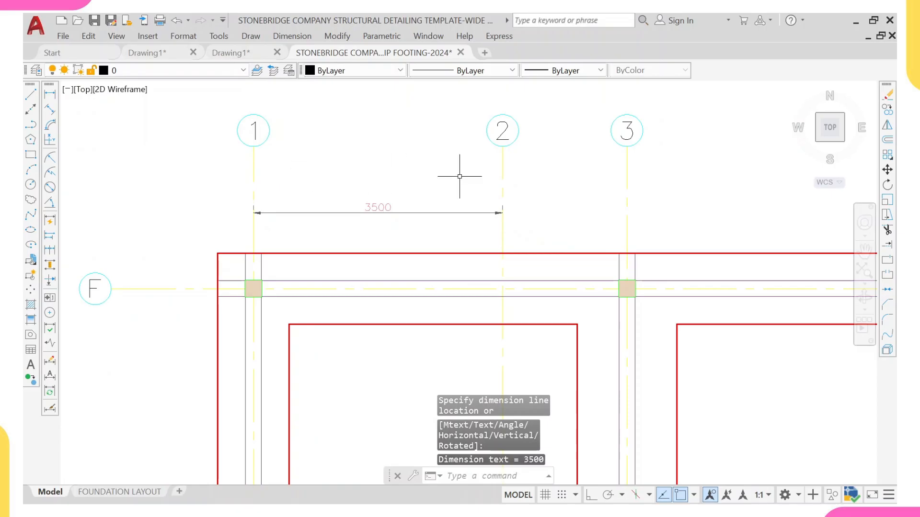
middle_drag(460, 177, 297, 156)
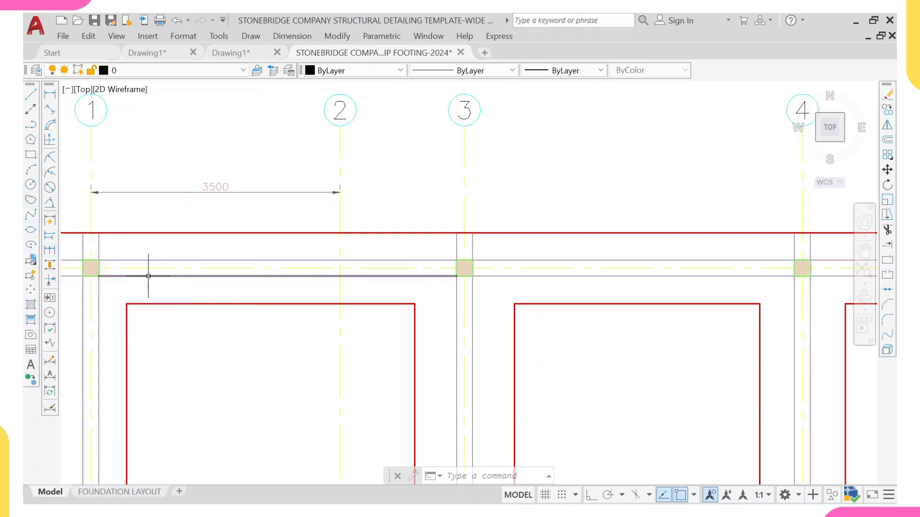
Step: Continue the dimension chain from grid 2 across grids 3, 4, 5, 8, 6 and 7, then exit
text(DIMC)
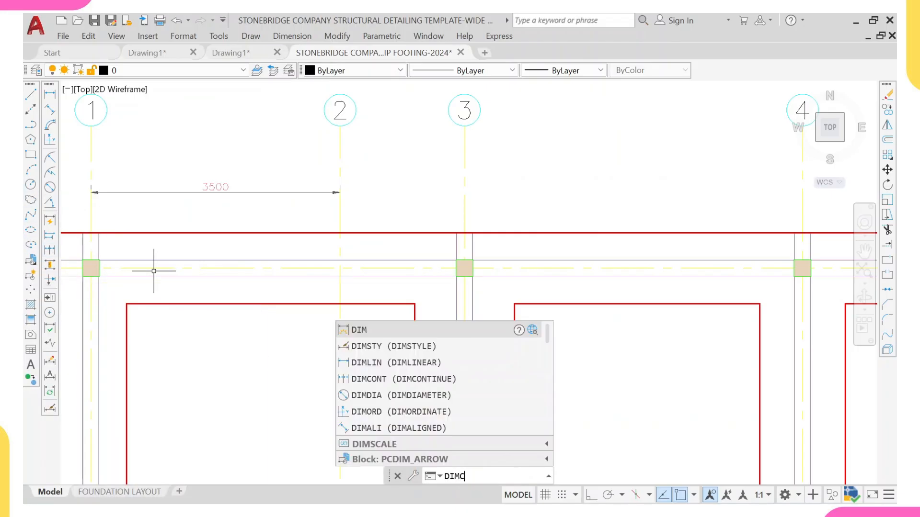
text(ONT)
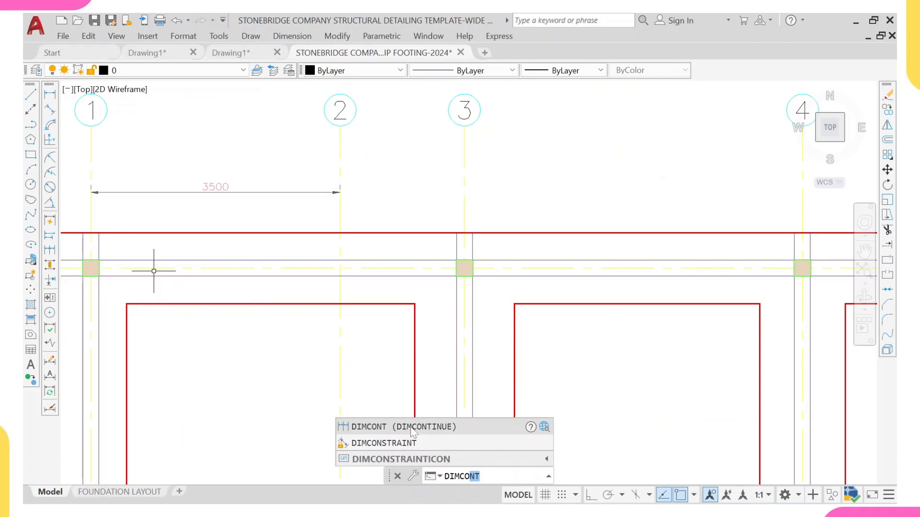
click(411, 431)
click(464, 193)
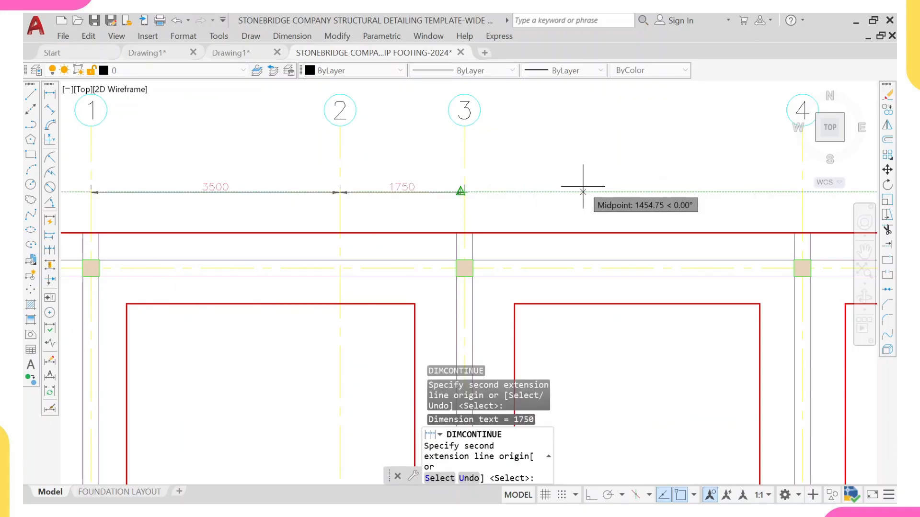
middle_drag(589, 189, 257, 189)
click(479, 191)
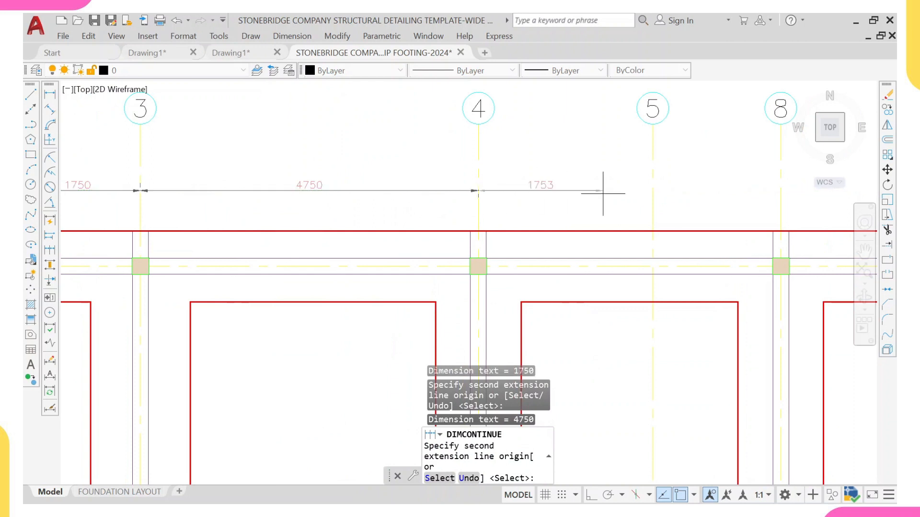
middle_drag(558, 184, 254, 188)
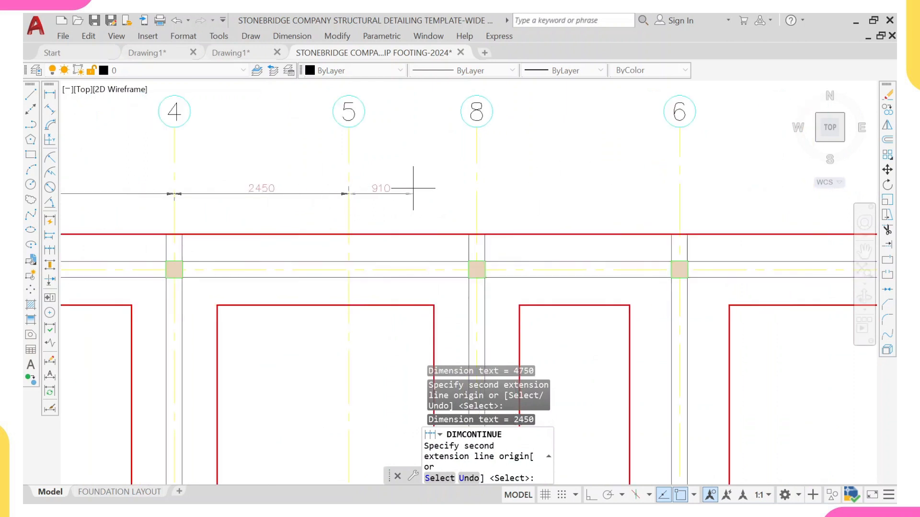
click(476, 194)
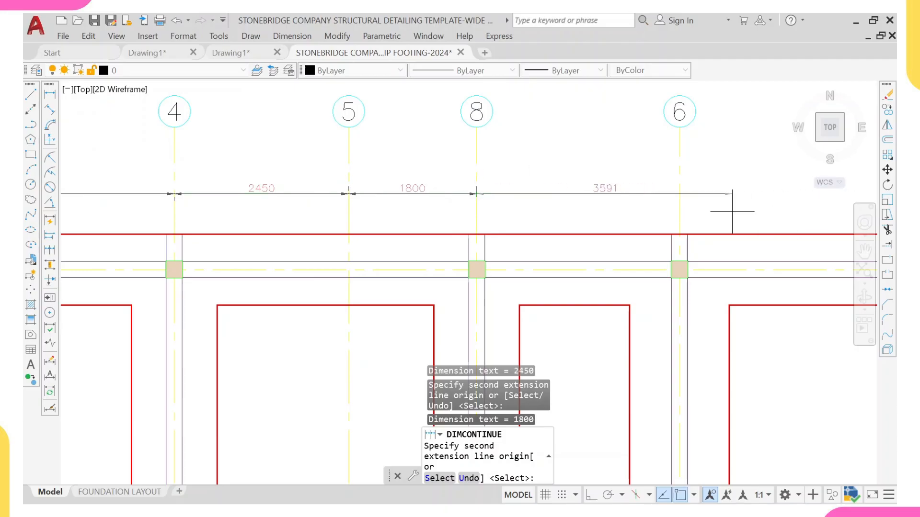
click(679, 194)
scroll(679, 194, down, 3)
scroll(371, 205, up, 1)
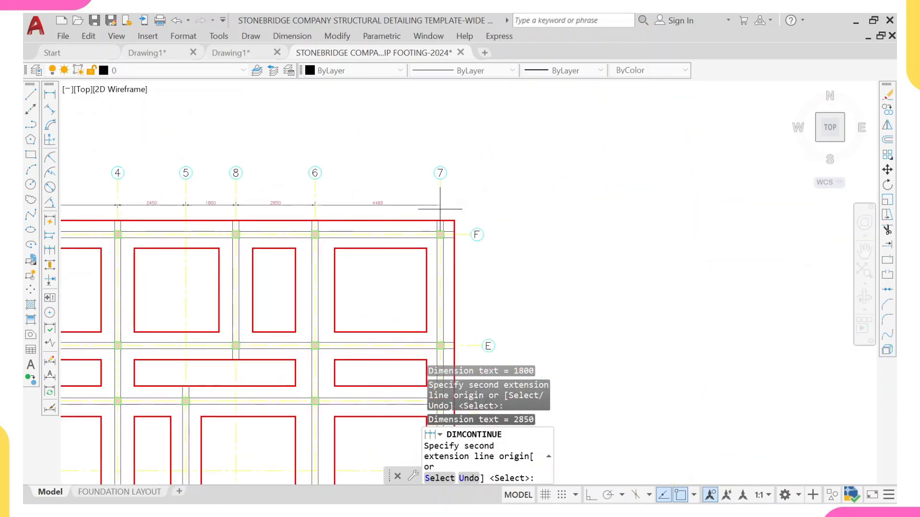
scroll(438, 206, down, 3)
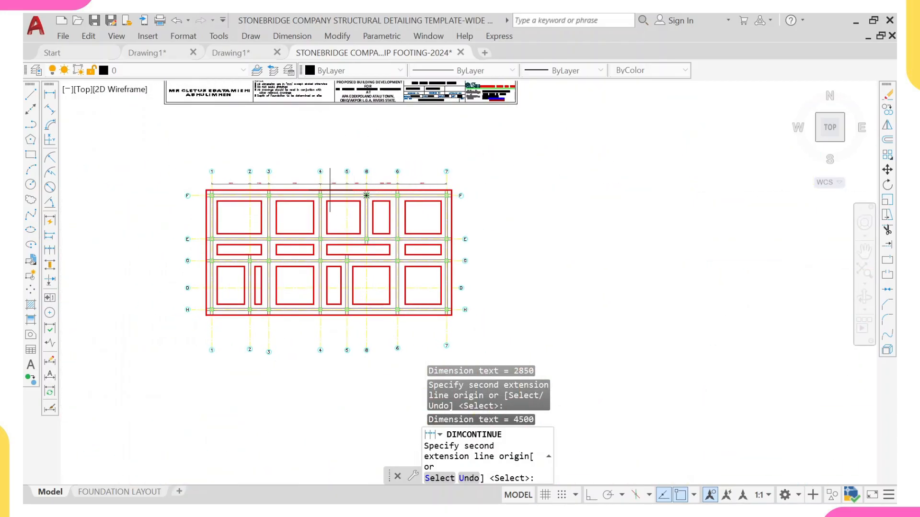
key(Escape)
Step: Add an overall linear dimension from grid 1 to grid 7 above the grid spacing chain
scroll(206, 177, up, 3)
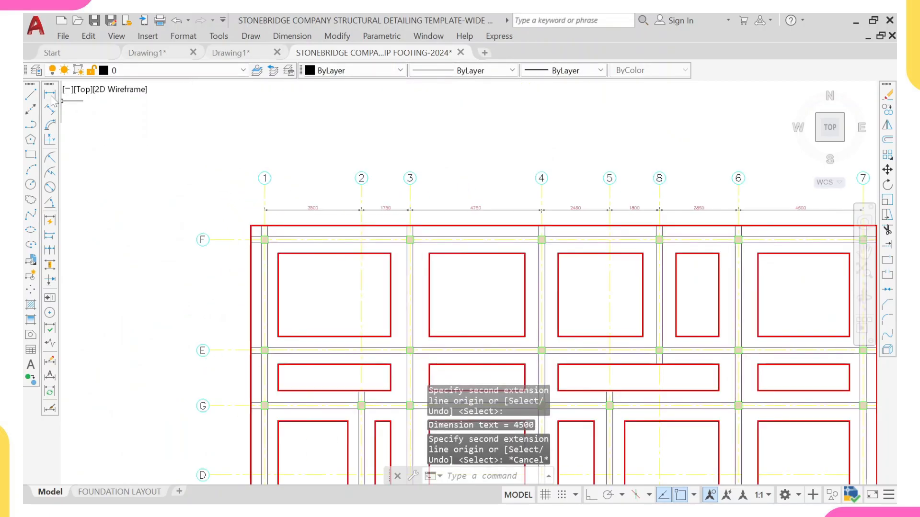
click(50, 94)
scroll(312, 253, up, 2)
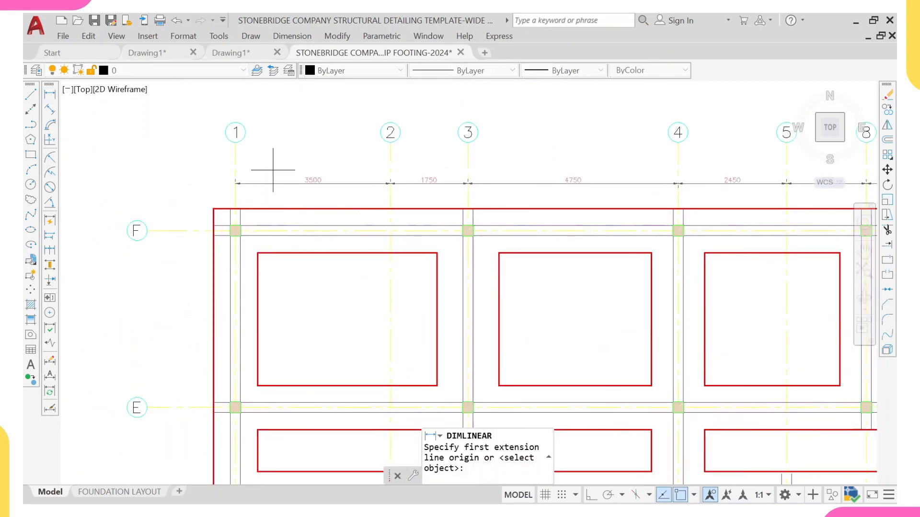
click(235, 157)
scroll(297, 153, down, 3)
scroll(335, 144, up, 3)
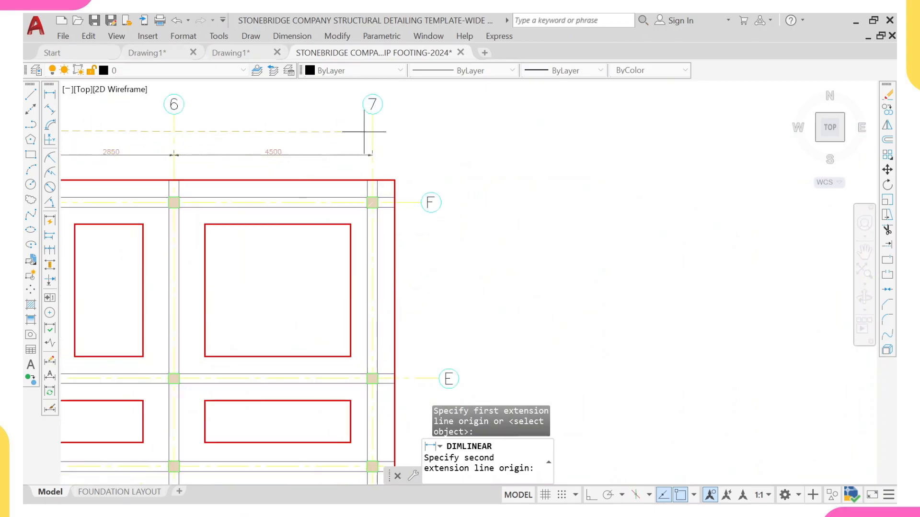
click(372, 131)
click(372, 131)
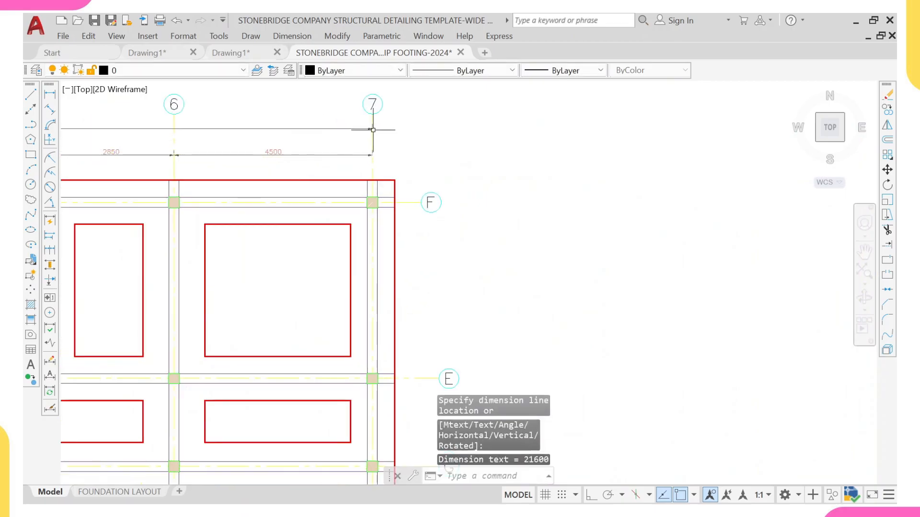
Step: Add a vertical linear dimension between grids H and D beside the layout's left edge
scroll(335, 153, down, 5)
scroll(242, 213, up, 2)
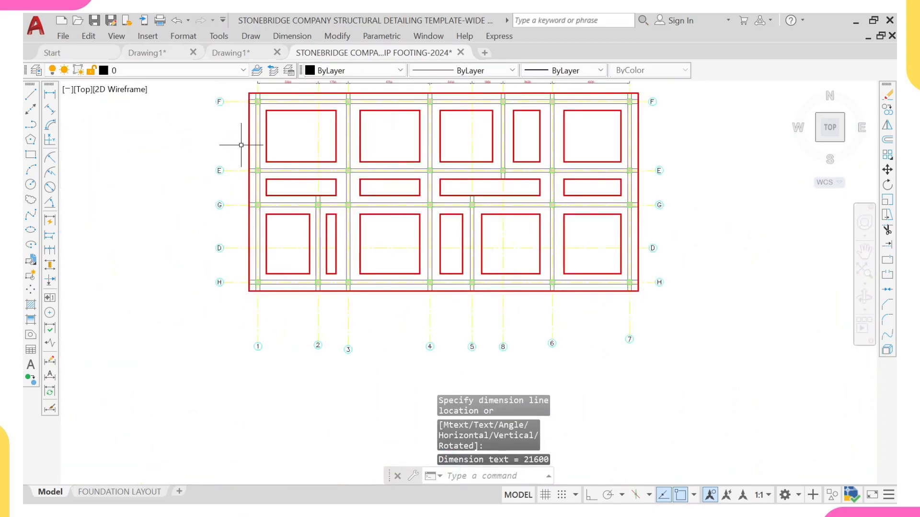
middle_drag(241, 145, 238, 265)
scroll(237, 275, down, 2)
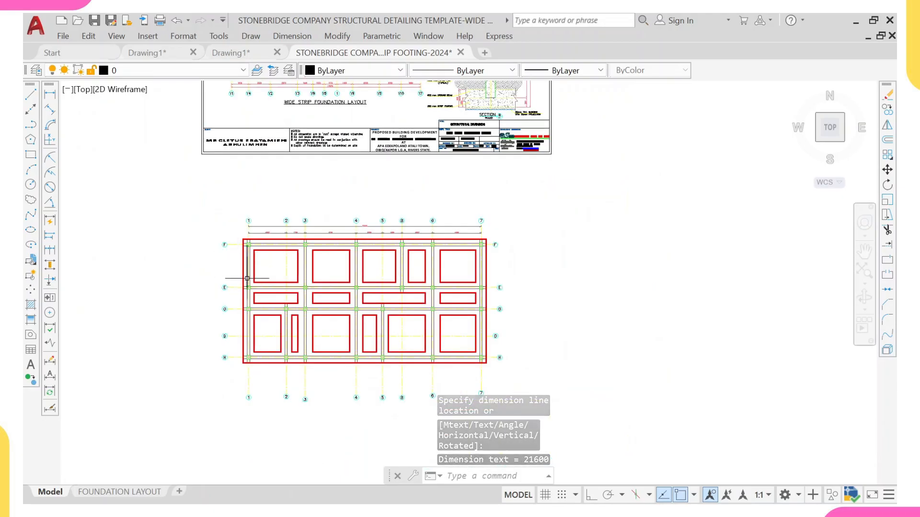
click(49, 94)
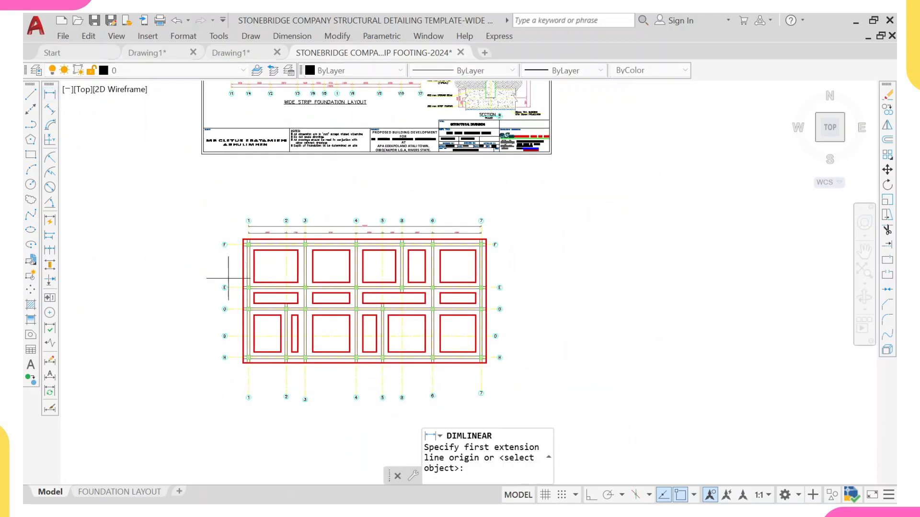
scroll(244, 347, up, 6)
click(229, 376)
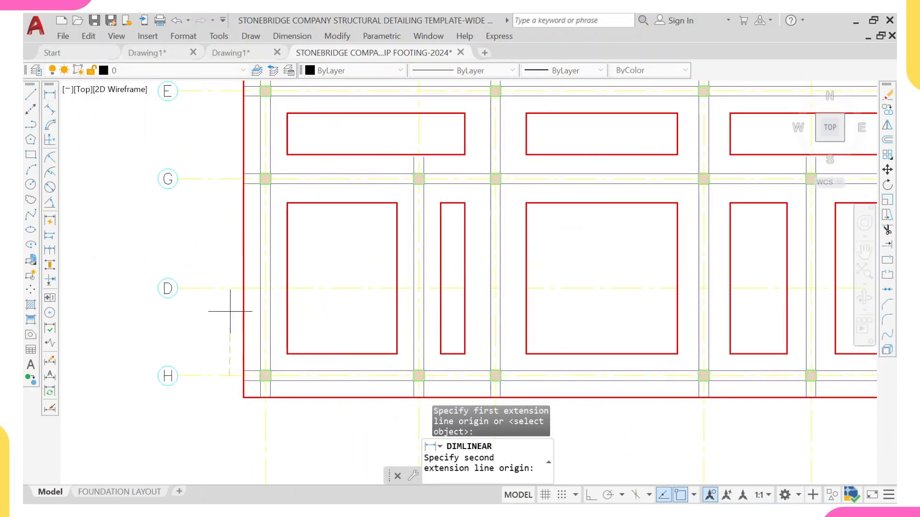
click(230, 289)
click(230, 286)
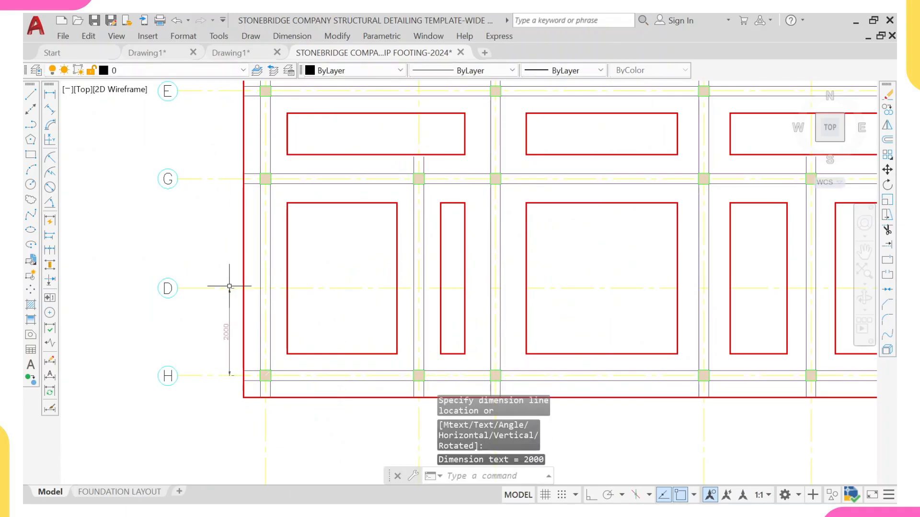
Step: Continue the vertical dimension chain from grid D through grids G, E and F, then exit
click(49, 250)
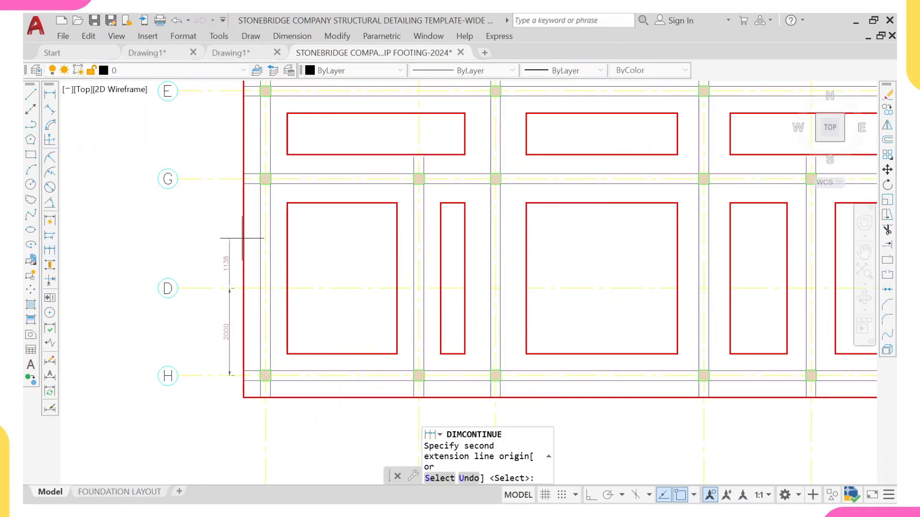
click(237, 178)
middle_drag(257, 93, 214, 299)
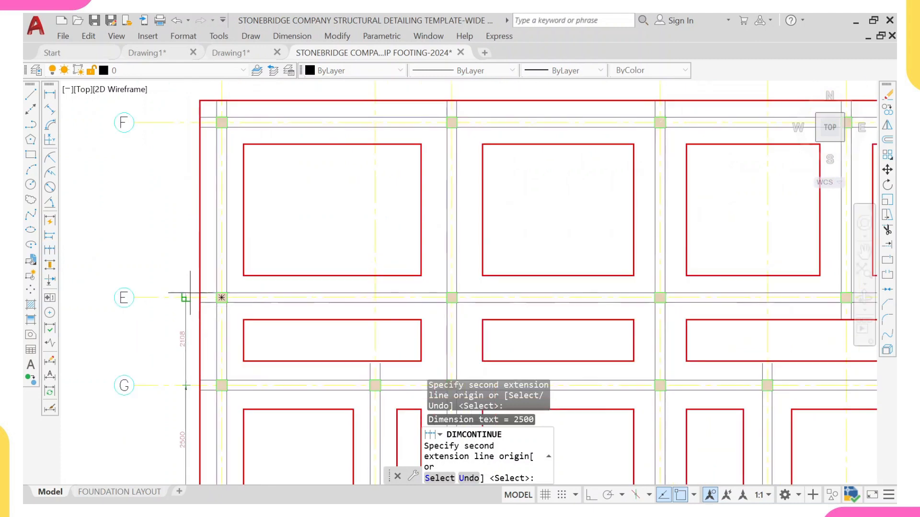
click(188, 298)
middle_drag(184, 213, 181, 303)
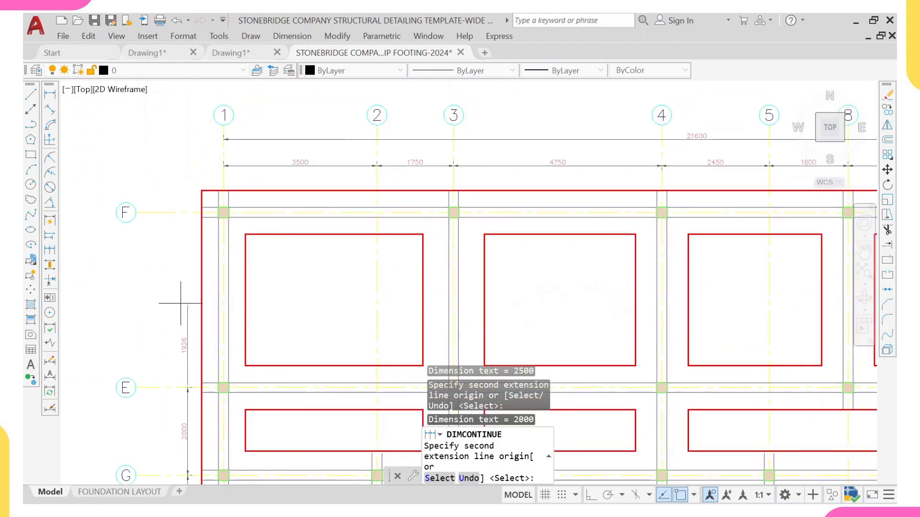
click(187, 212)
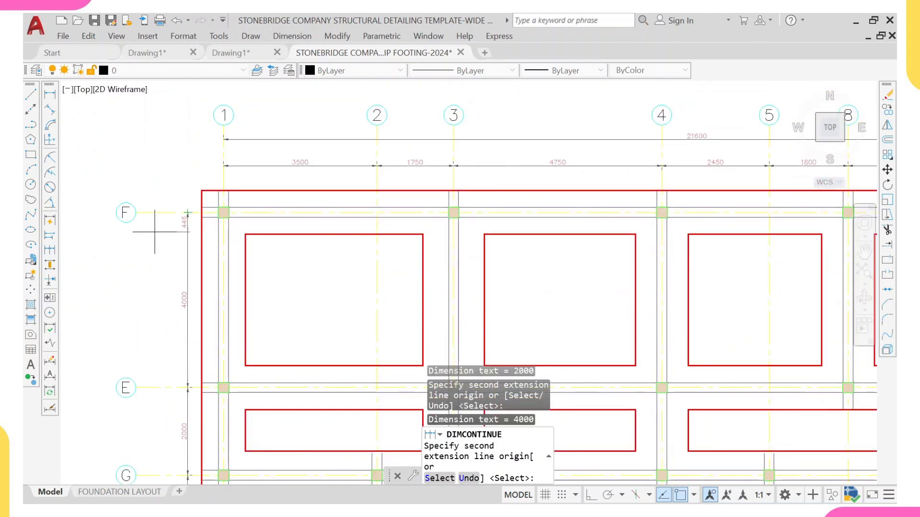
key(Escape)
Step: Add an overall vertical dimension from grid F to grid H outside the chain
click(50, 95)
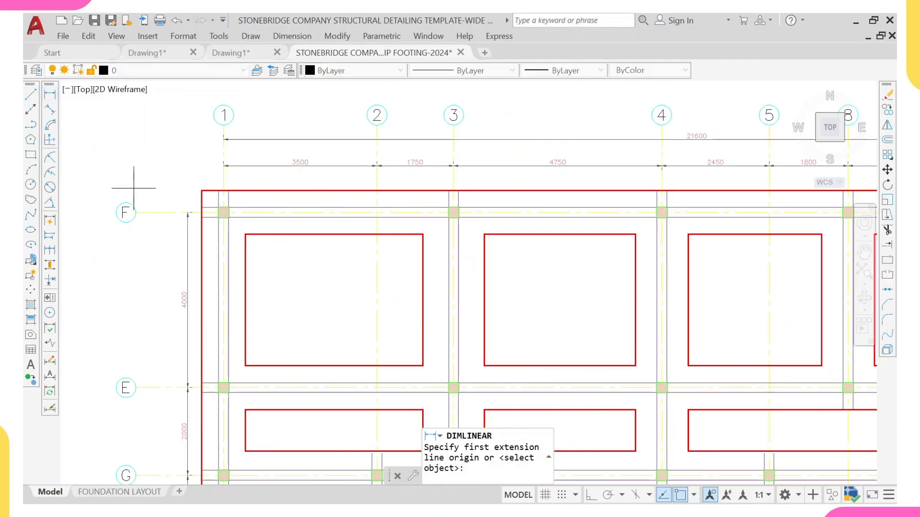
click(157, 212)
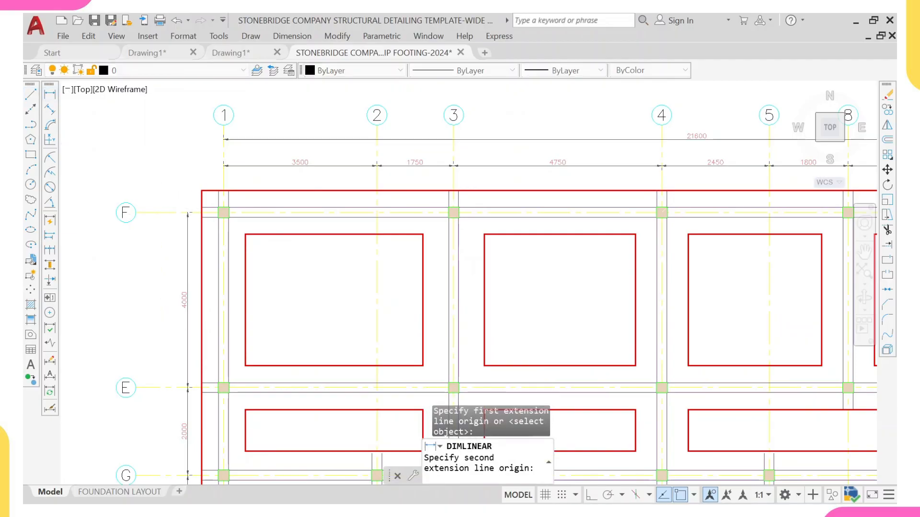
scroll(157, 212, down, 2)
middle_drag(158, 212, 175, 88)
click(174, 259)
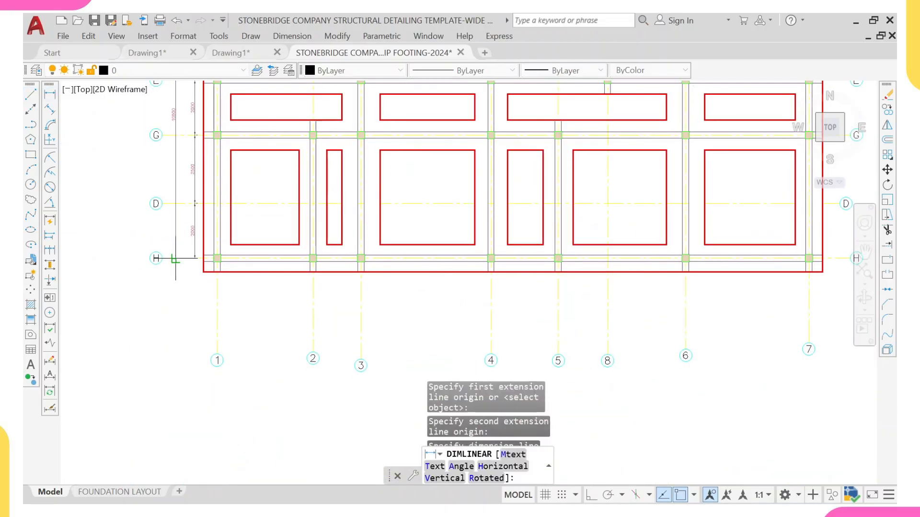
click(181, 251)
Step: Move the overall vertical dimension slightly closer to the footing layout
scroll(244, 193, down, 4)
scroll(235, 200, up, 4)
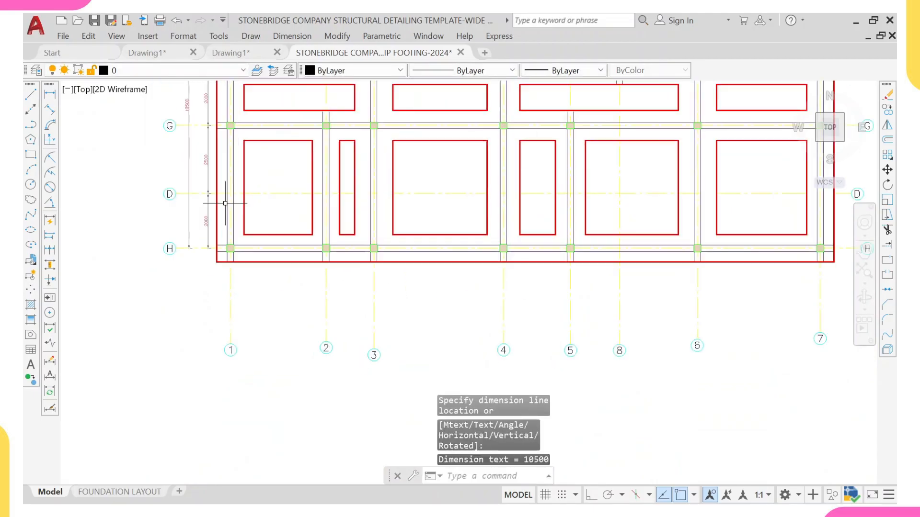
click(190, 206)
scroll(197, 250, up, 6)
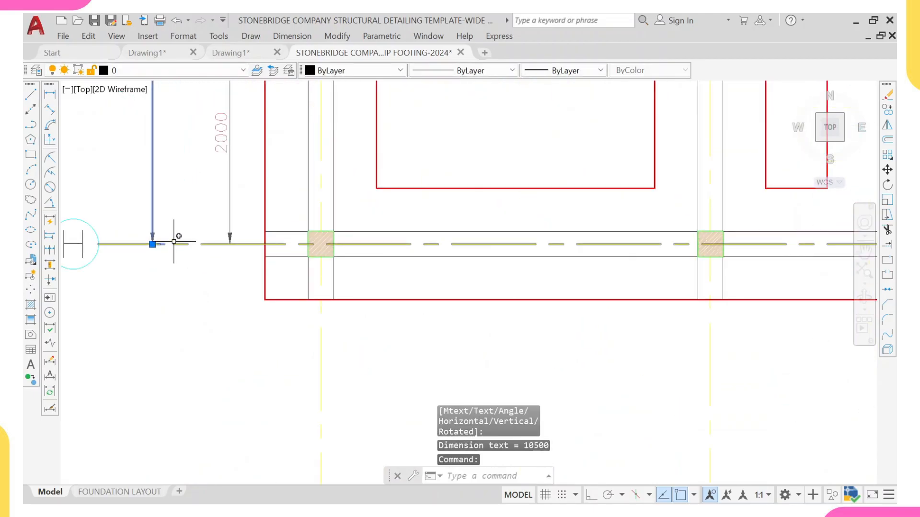
text(M)
key(Return)
scroll(174, 241, up, 2)
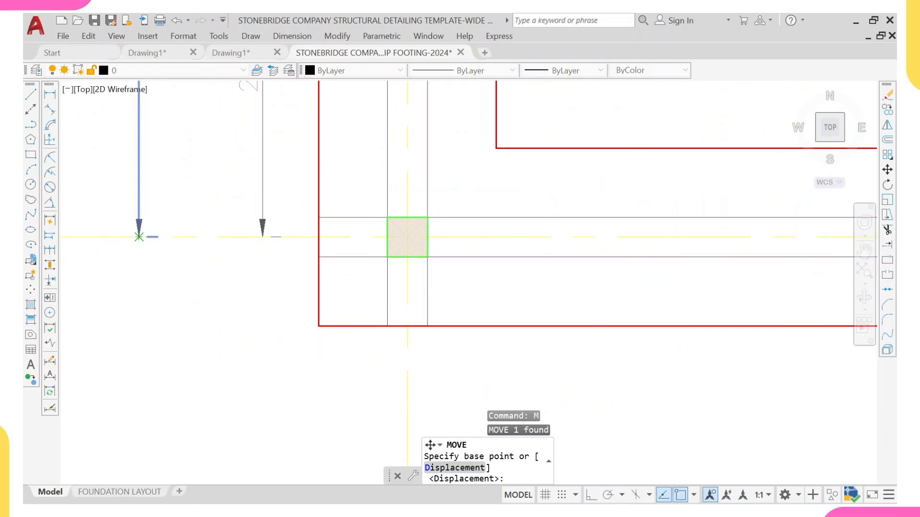
click(139, 237)
click(180, 237)
Step: Start Match Properties using a dimension from the existing wide strip foundation layout as the source
scroll(181, 236, down, 5)
middle_drag(232, 173, 208, 260)
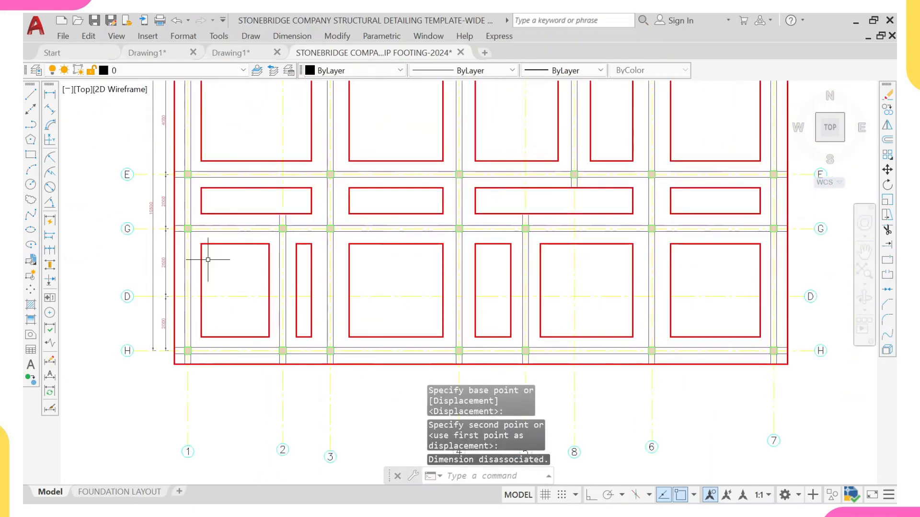
scroll(209, 229, down, 4)
middle_drag(269, 131, 238, 234)
middle_drag(268, 197, 218, 338)
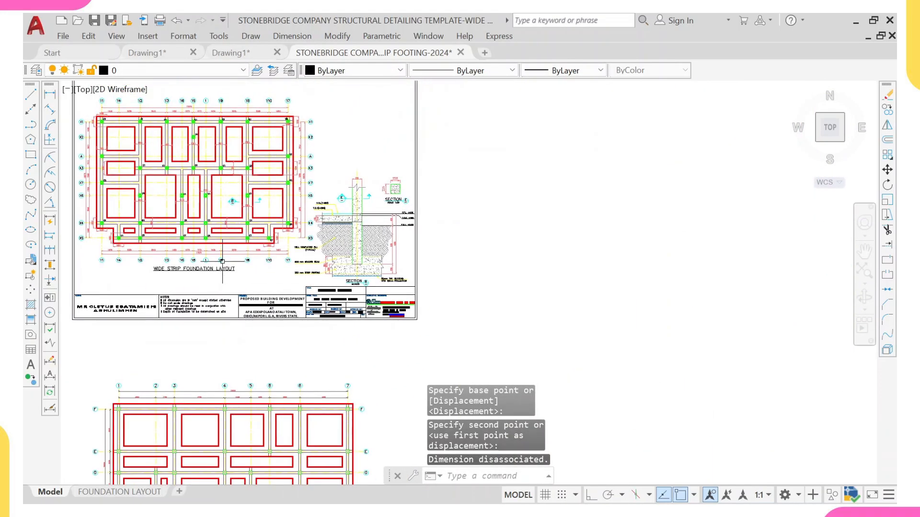
scroll(239, 198, up, 8)
click(254, 219)
click(239, 198)
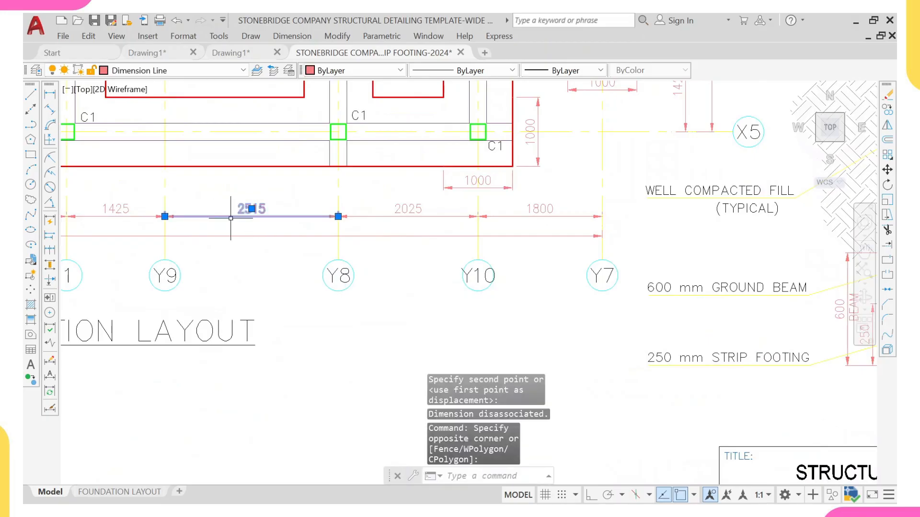
text(MA)
key(Return)
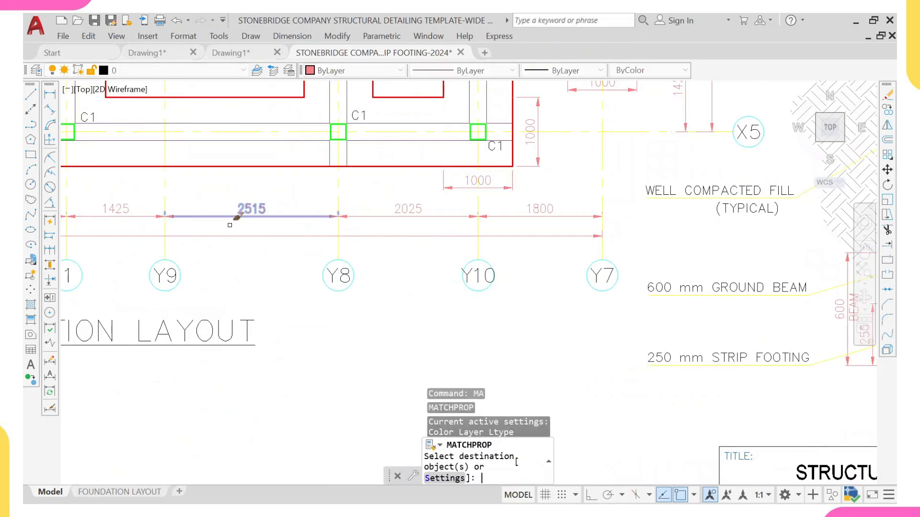
Step: Apply the source dimension's properties to the horizontal dimensions above grid F
scroll(275, 211, down, 8)
scroll(295, 232, down, 2)
scroll(210, 304, up, 8)
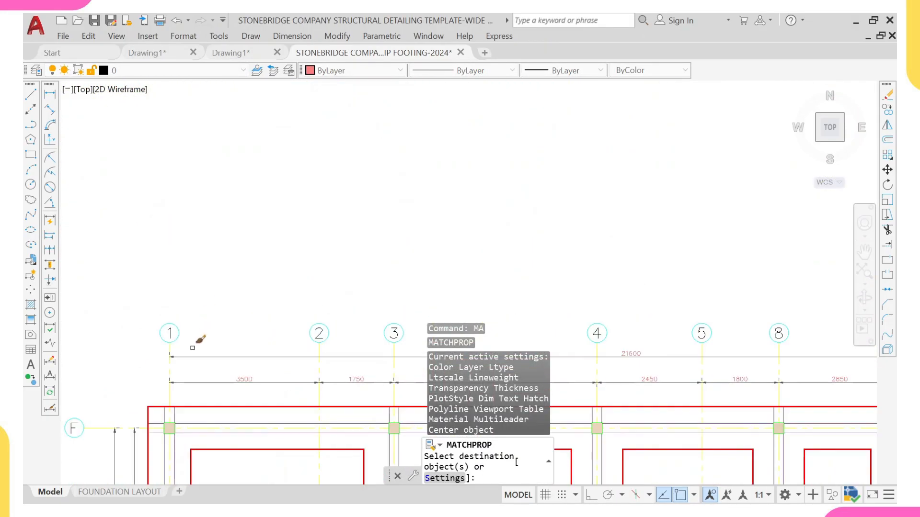
middle_drag(192, 346, 175, 175)
click(121, 166)
scroll(604, 226, down, 5)
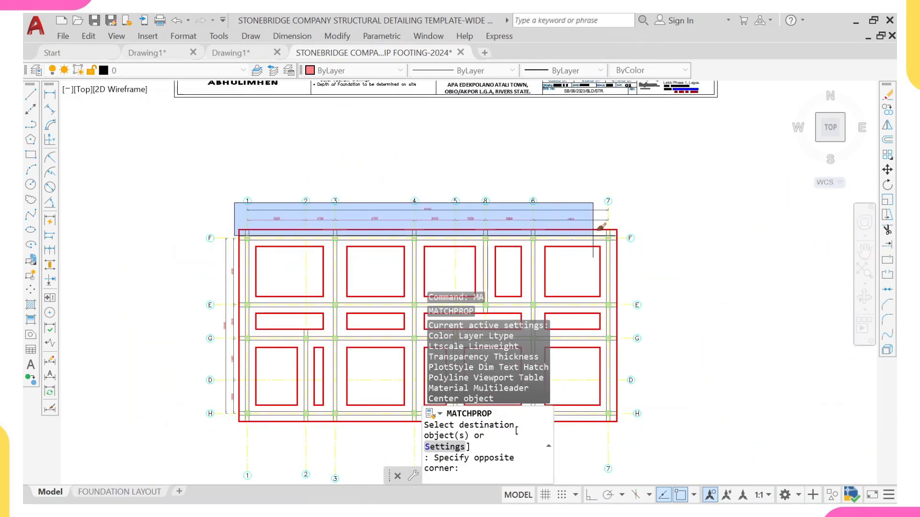
scroll(638, 221, up, 5)
click(648, 214)
Step: Apply the source dimension's properties to the vertical dimensions along the left side, then exit
scroll(623, 216, down, 5)
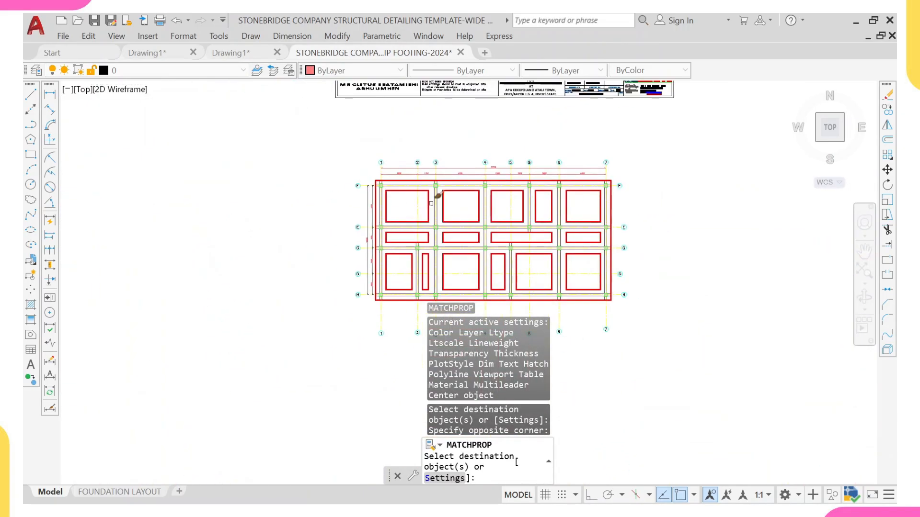
scroll(333, 213, up, 5)
click(387, 178)
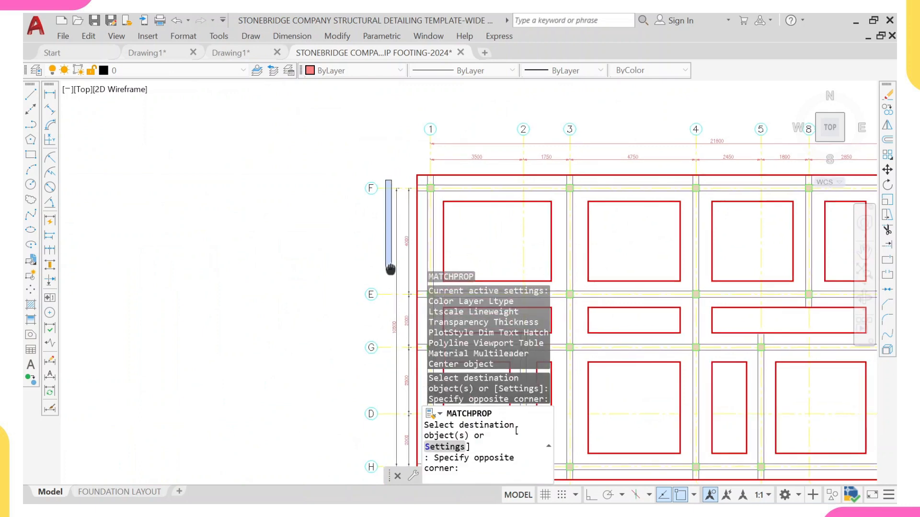
middle_drag(397, 468, 383, 271)
scroll(409, 304, up, 2)
click(398, 287)
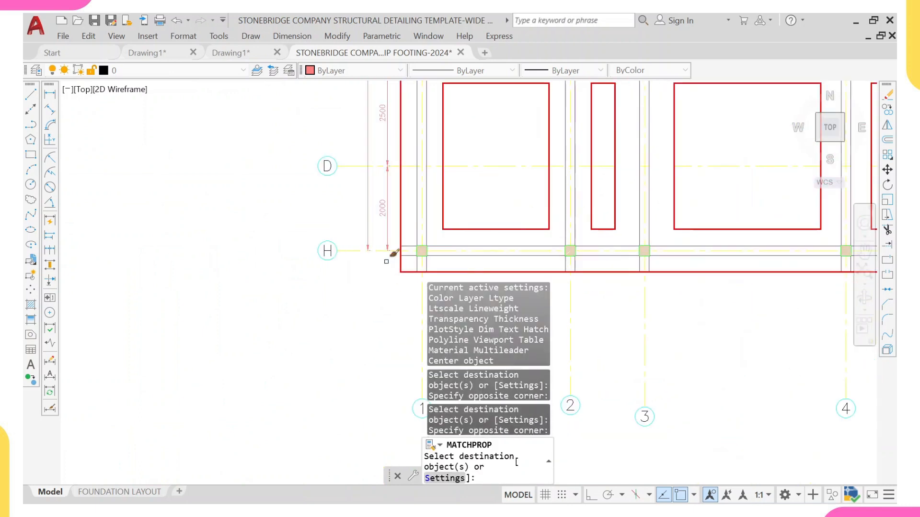
scroll(438, 199, down, 3)
scroll(417, 196, up, 1)
scroll(550, 236, up, 1)
middle_drag(543, 245, 246, 148)
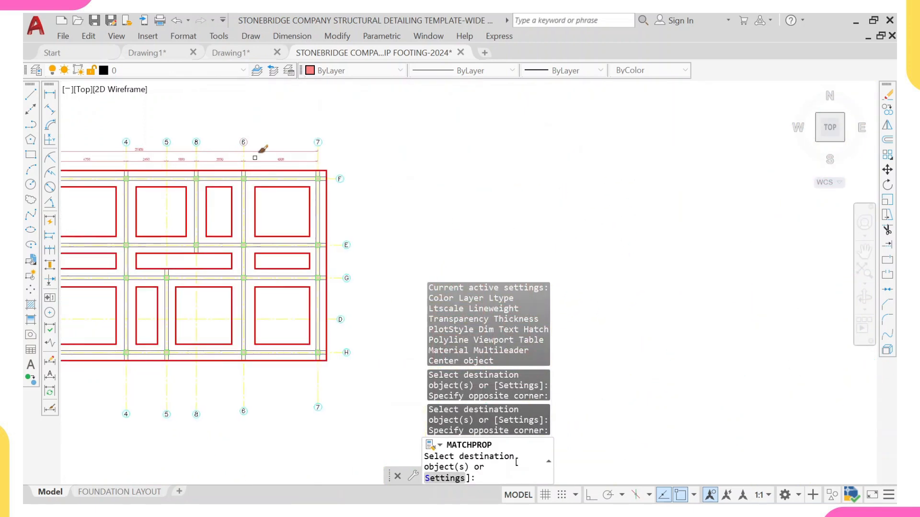
middle_drag(322, 294, 338, 224)
key(Escape)
Step: Copy the horizontal dimension strings from above grid F to below grid H, aligning them on grid line 7
scroll(368, 144, down, 3)
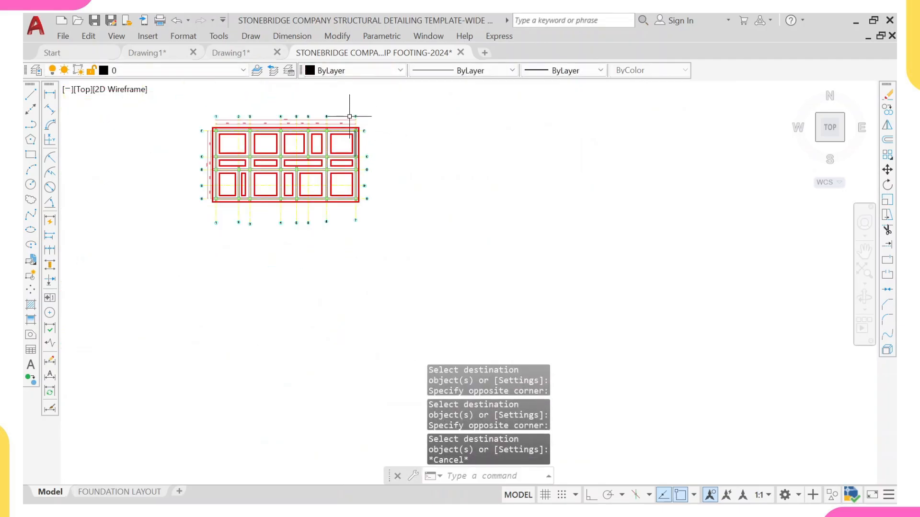
scroll(364, 127, up, 5)
scroll(403, 232, down, 4)
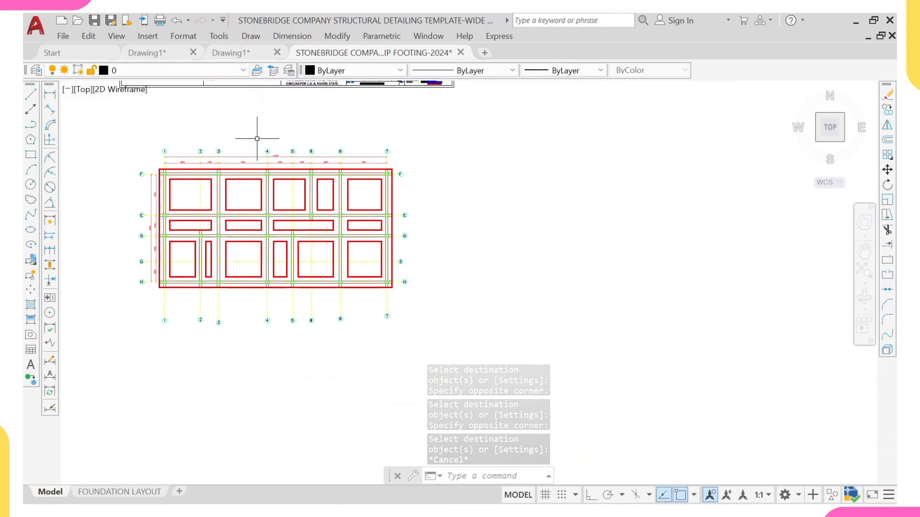
scroll(181, 150, up, 6)
click(103, 146)
scroll(265, 179, down, 5)
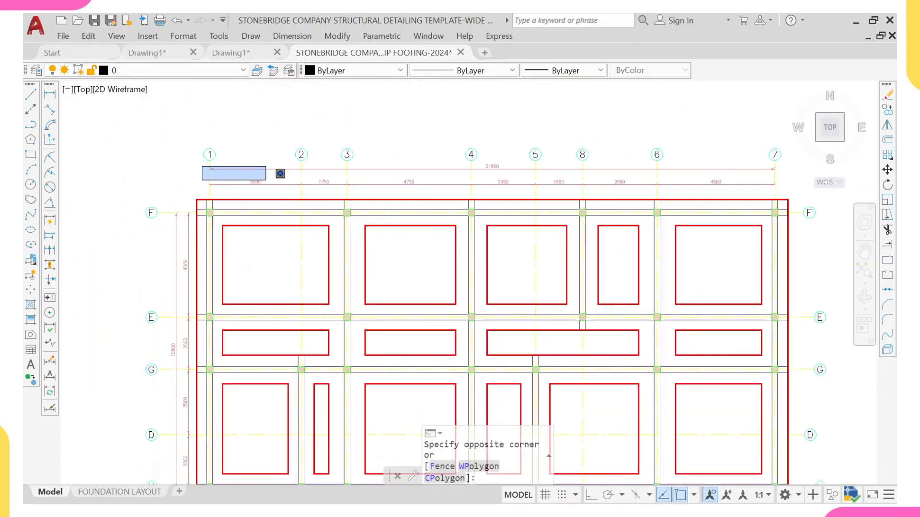
middle_drag(759, 198, 602, 176)
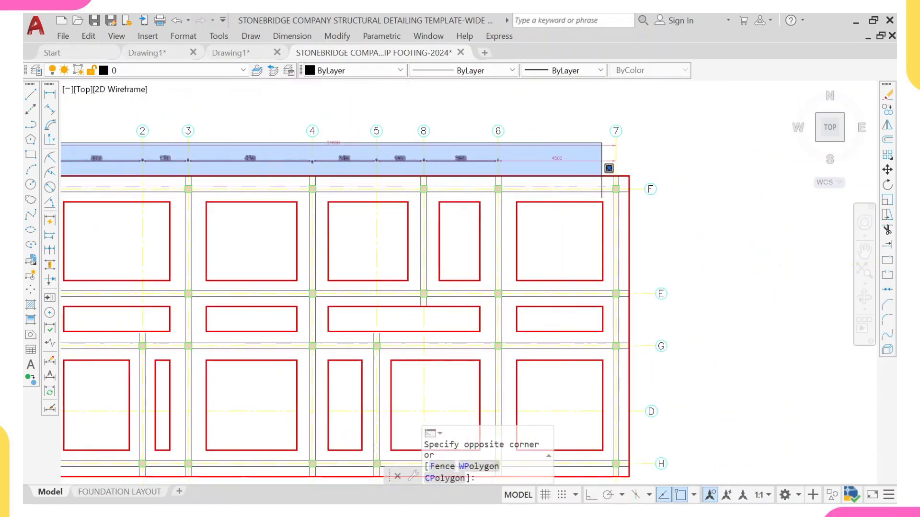
click(649, 164)
scroll(555, 150, up, 4)
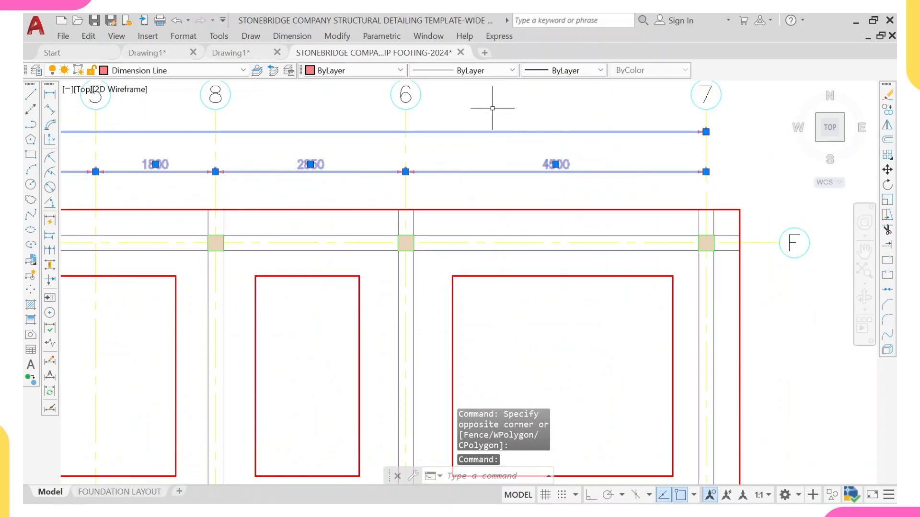
text(co)
key(Return)
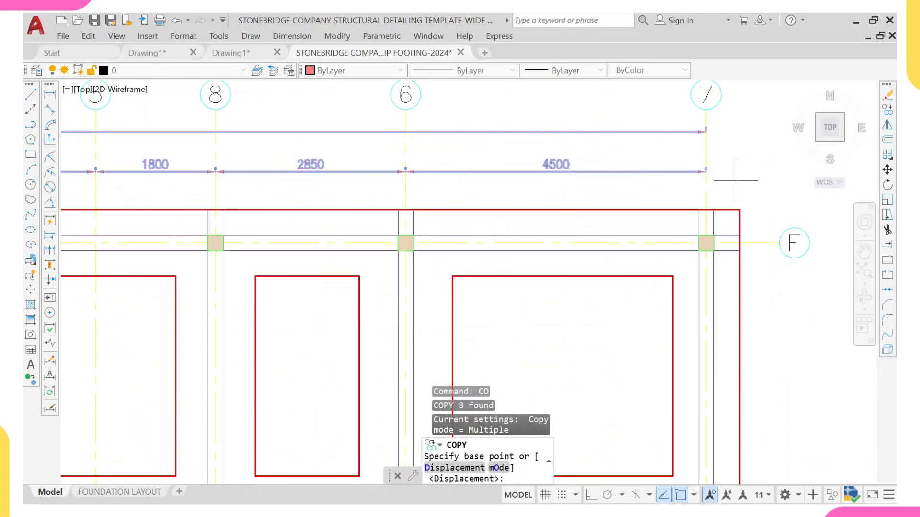
click(706, 168)
scroll(705, 203, down, 8)
middle_drag(715, 355, 688, 193)
scroll(685, 191, up, 6)
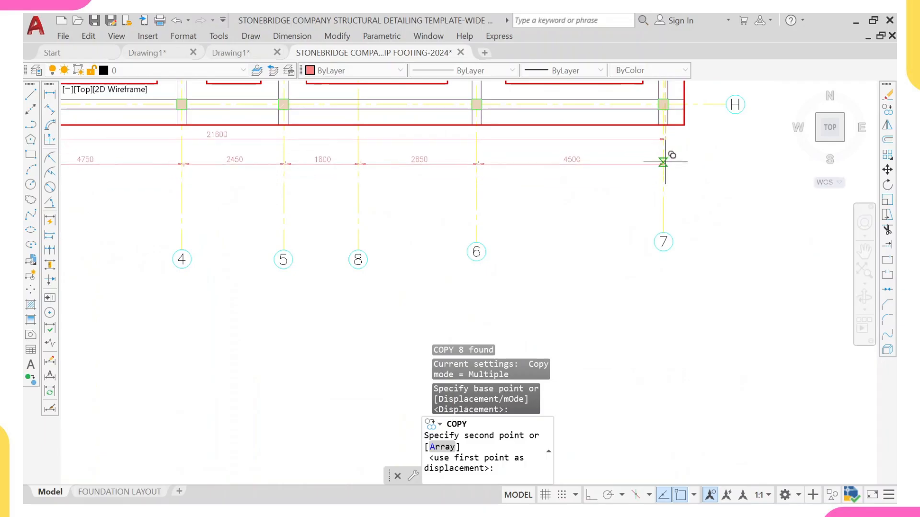
scroll(666, 152, up, 2)
click(663, 150)
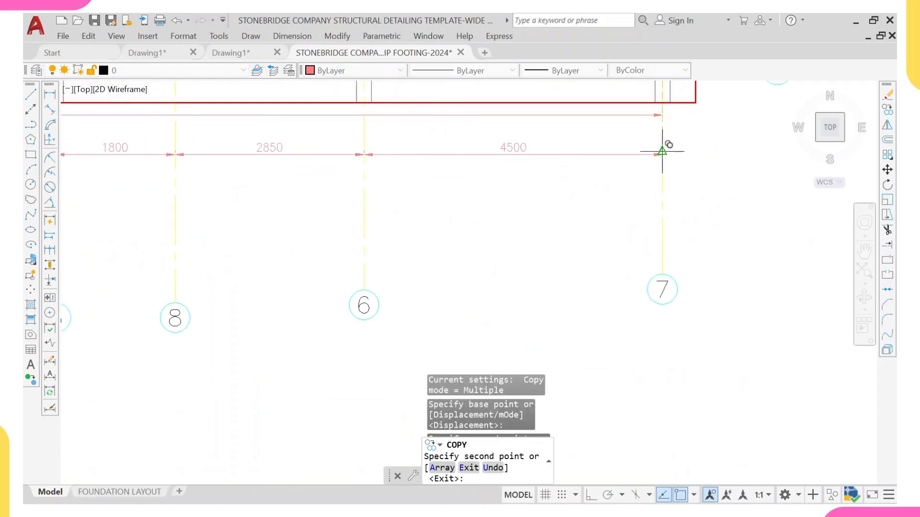
key(Return)
Step: Move the copied overall dimension below the bottom row of grid-spacing dimensions
click(627, 111)
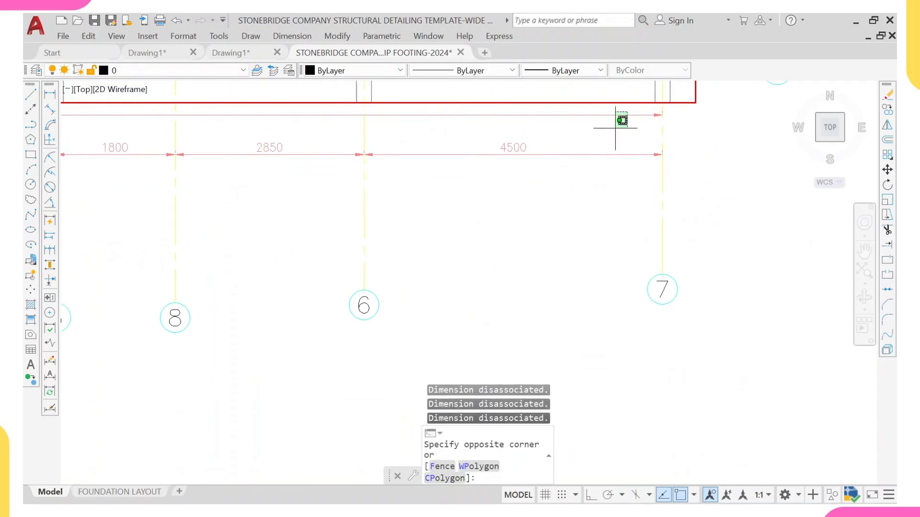
click(613, 128)
text(M)
key(Return)
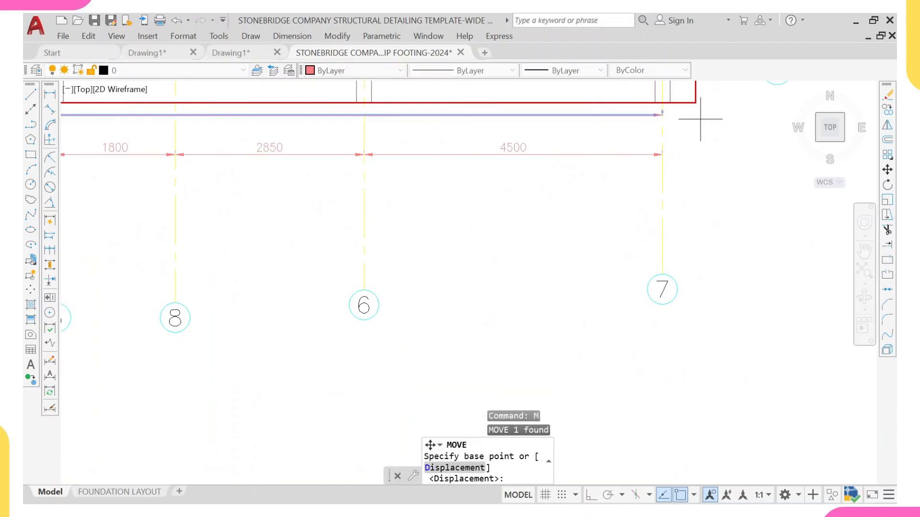
click(663, 113)
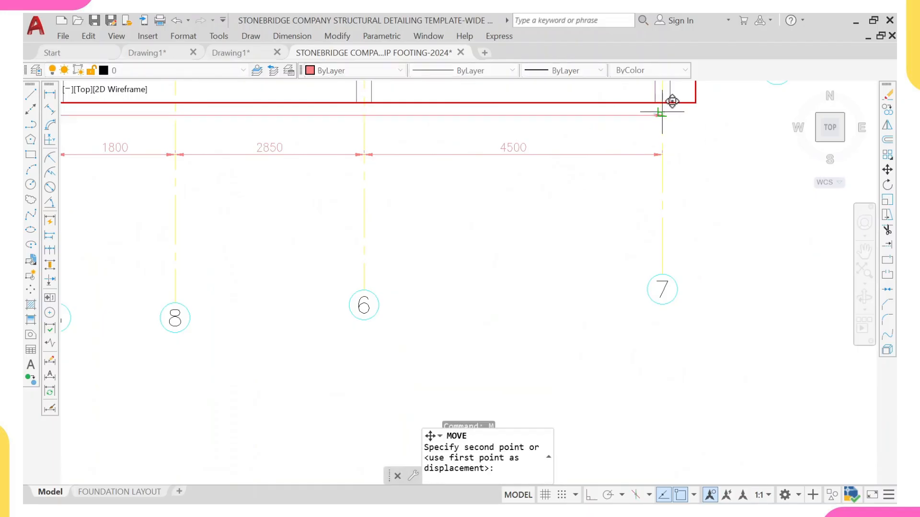
click(662, 184)
scroll(656, 144, down, 6)
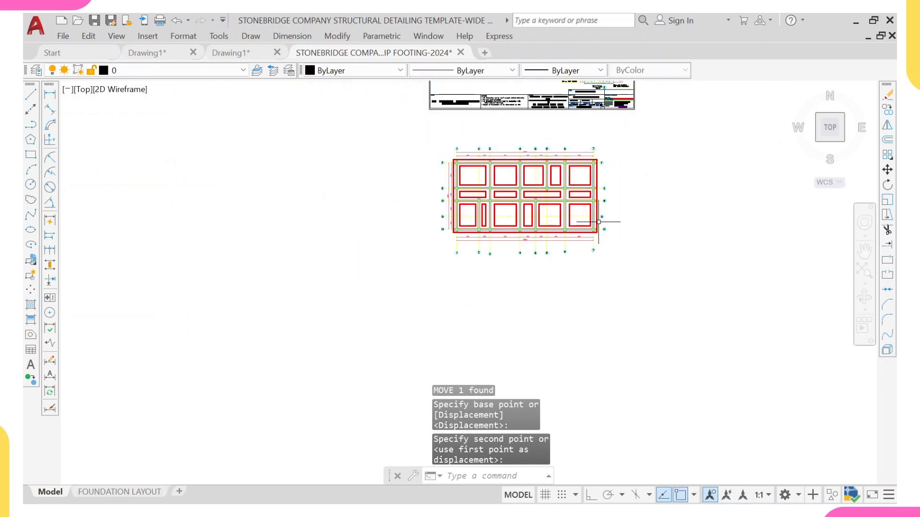
scroll(545, 230, up, 6)
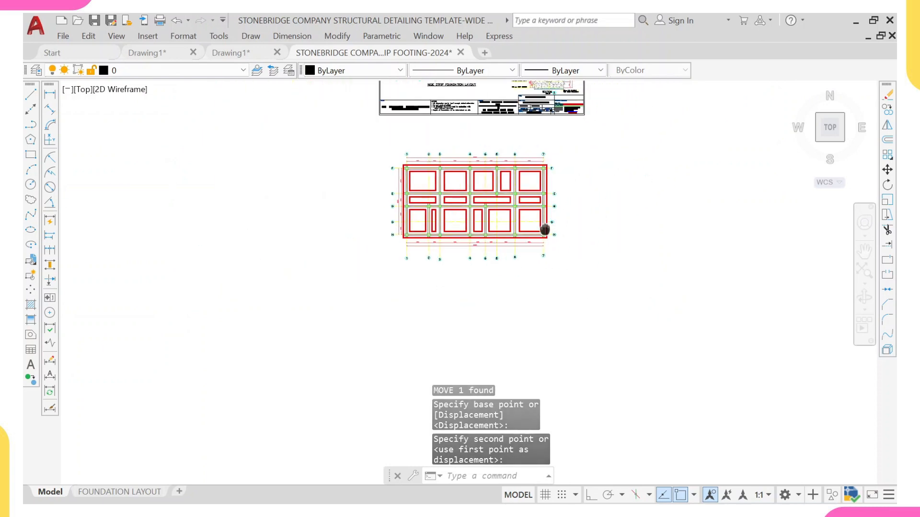
middle_drag(493, 133, 472, 165)
scroll(497, 165, down, 6)
scroll(501, 168, up, 6)
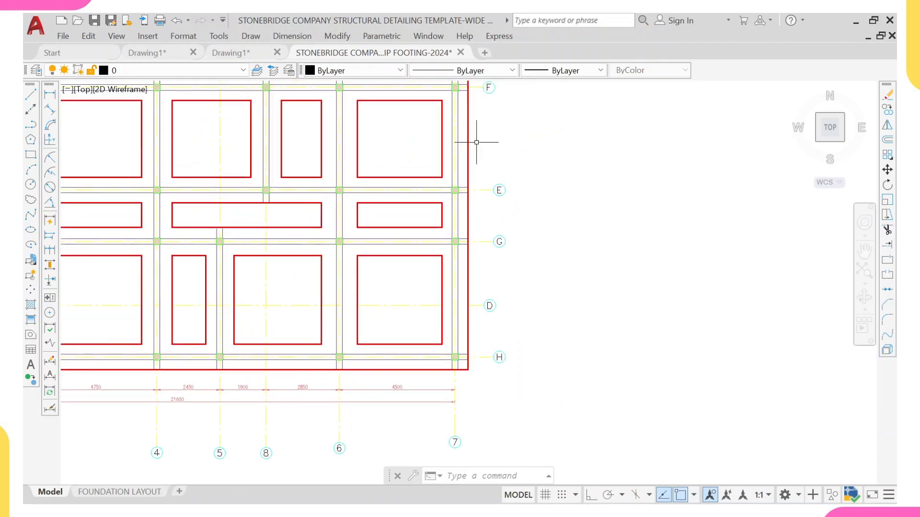
scroll(499, 211, up, 2)
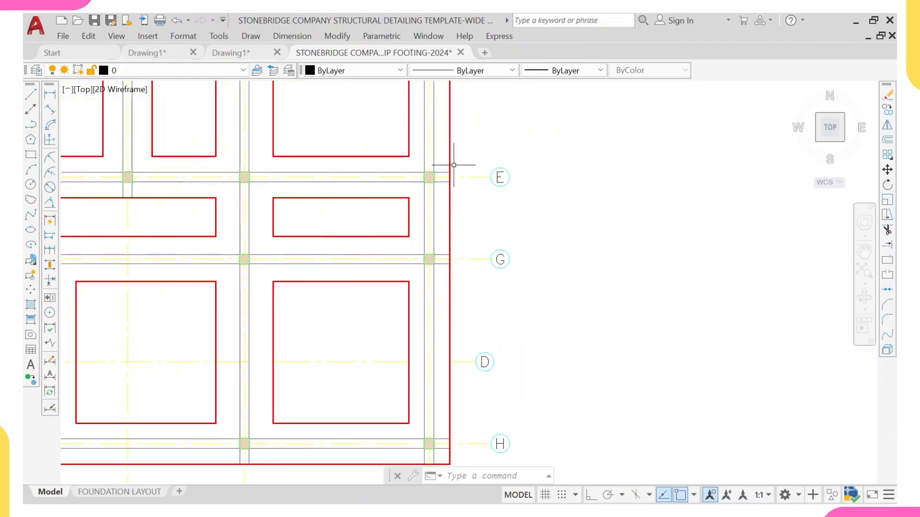
scroll(518, 177, down, 2)
middle_drag(493, 154, 494, 197)
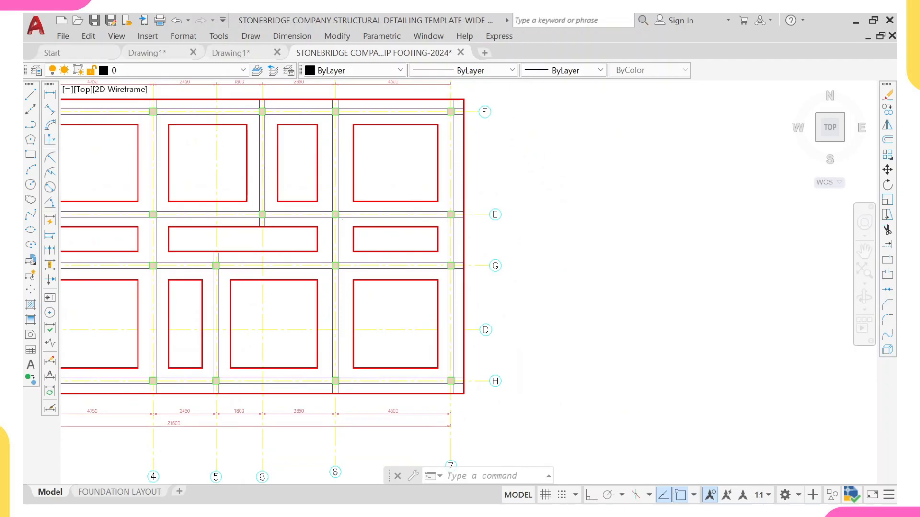
click(471, 89)
scroll(518, 200, down, 3)
scroll(488, 267, up, 1)
click(512, 320)
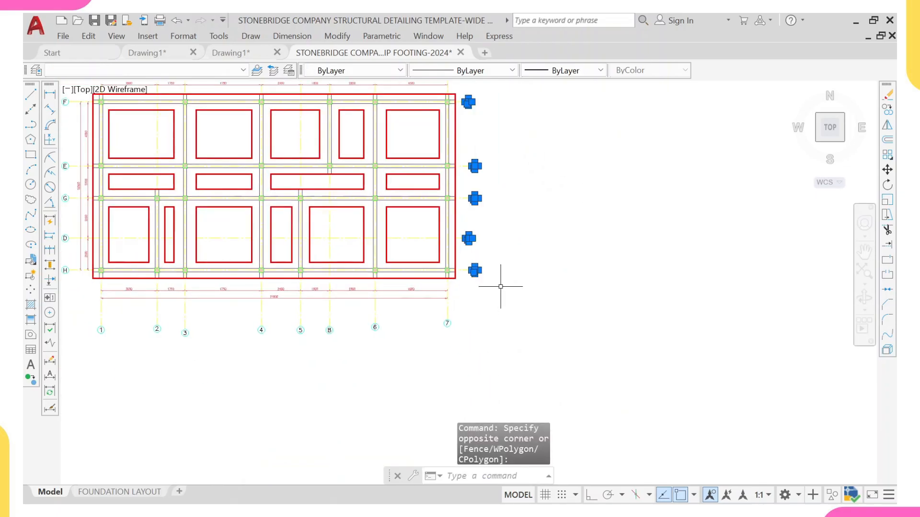
key(F8)
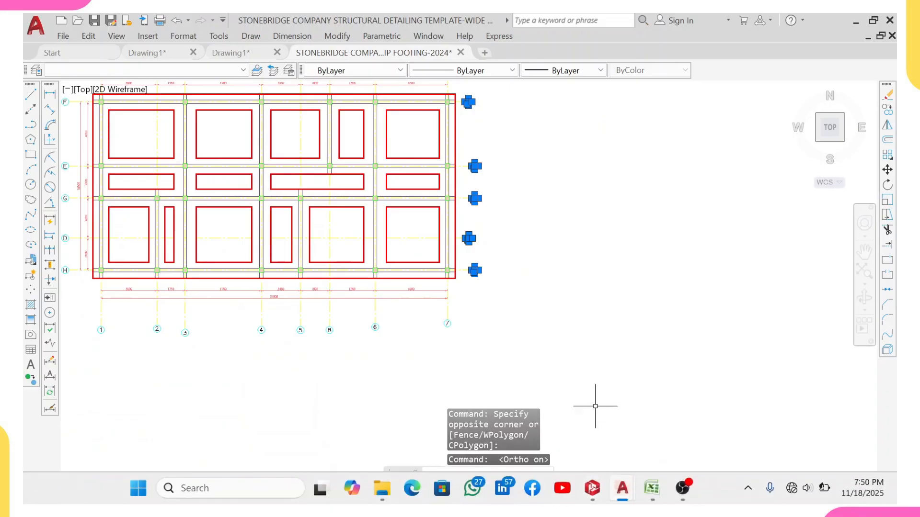
middle_drag(512, 178, 512, 208)
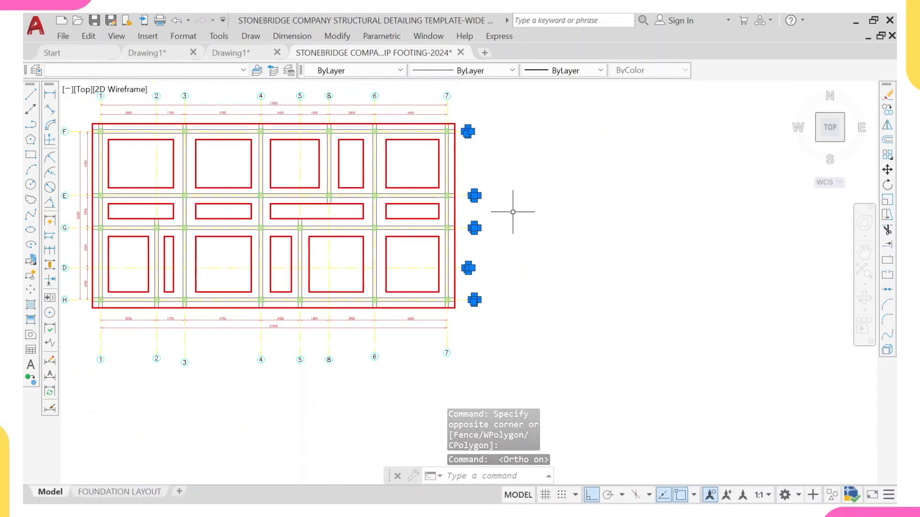
text(M)
key(Return)
scroll(474, 295, up, 5)
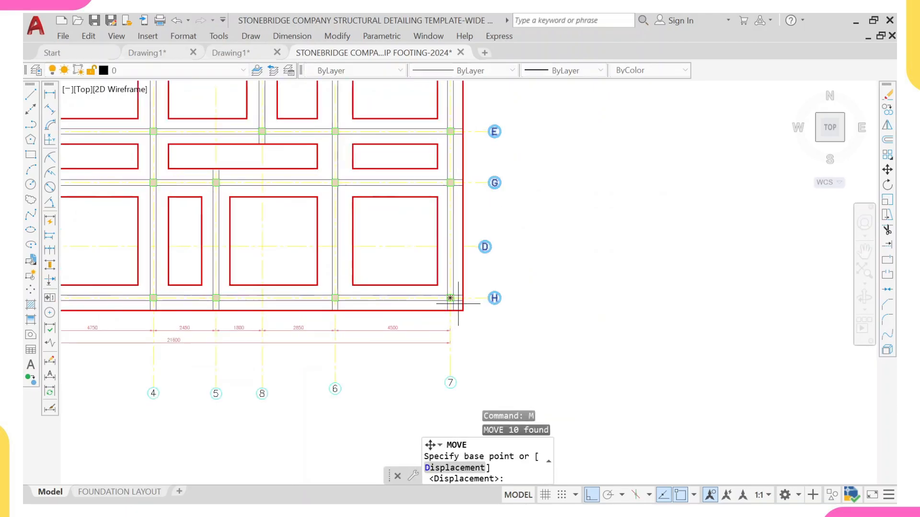
click(507, 294)
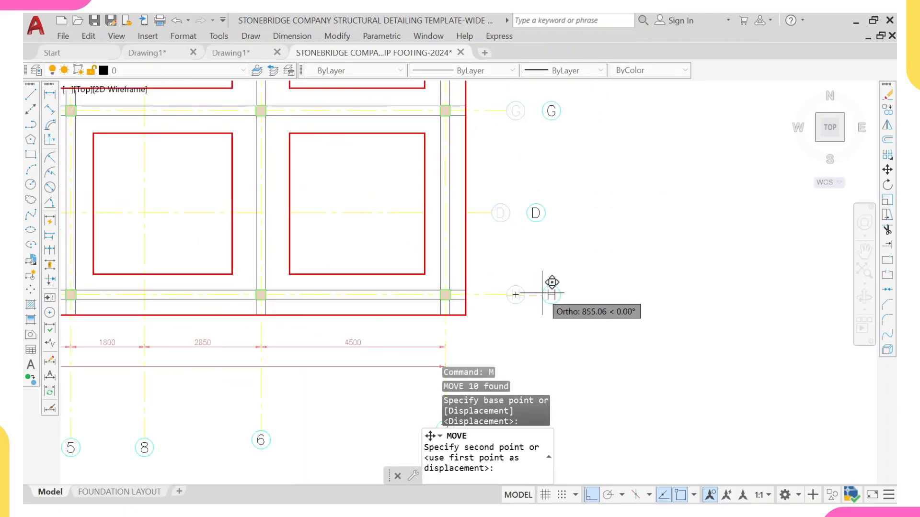
key(Escape)
key(Escape)
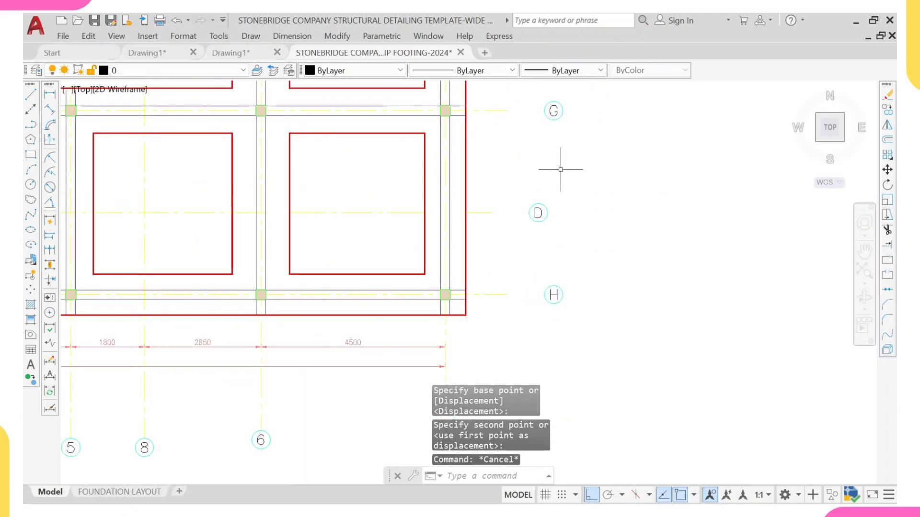
Step: Extend the horizontal grid lines on the right side so they reach their grid bubbles
text(EX)
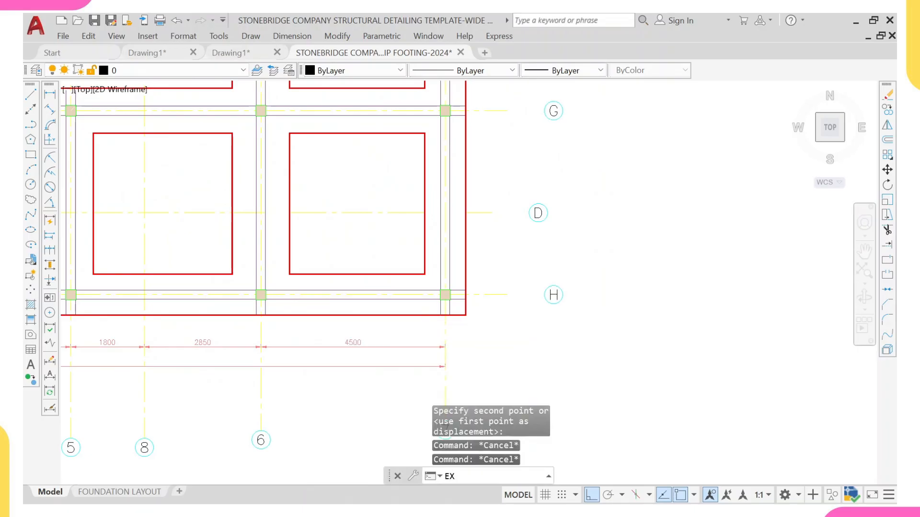
key(Return)
click(503, 296)
click(499, 309)
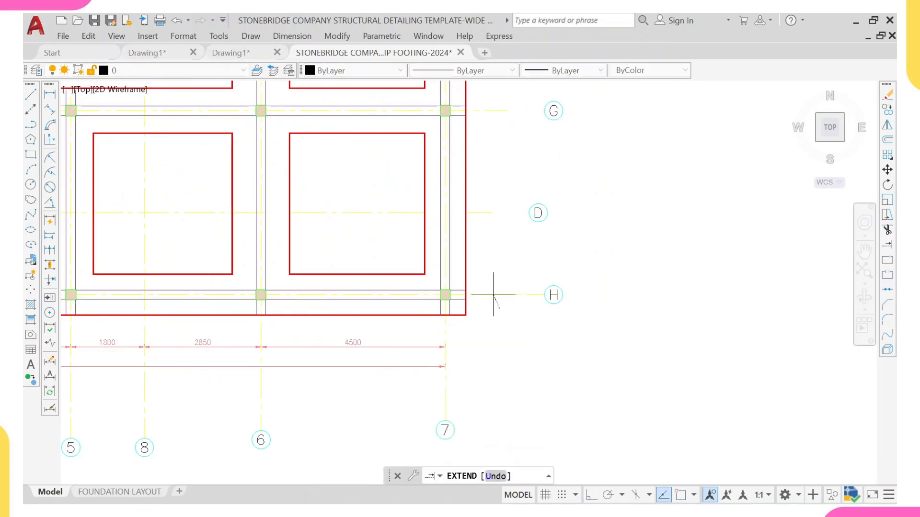
scroll(492, 128, down, 4)
middle_drag(492, 126, 479, 243)
scroll(481, 164, up, 4)
middle_drag(463, 119, 460, 292)
key(Return)
scroll(463, 201, down, 4)
middle_drag(462, 161, 460, 194)
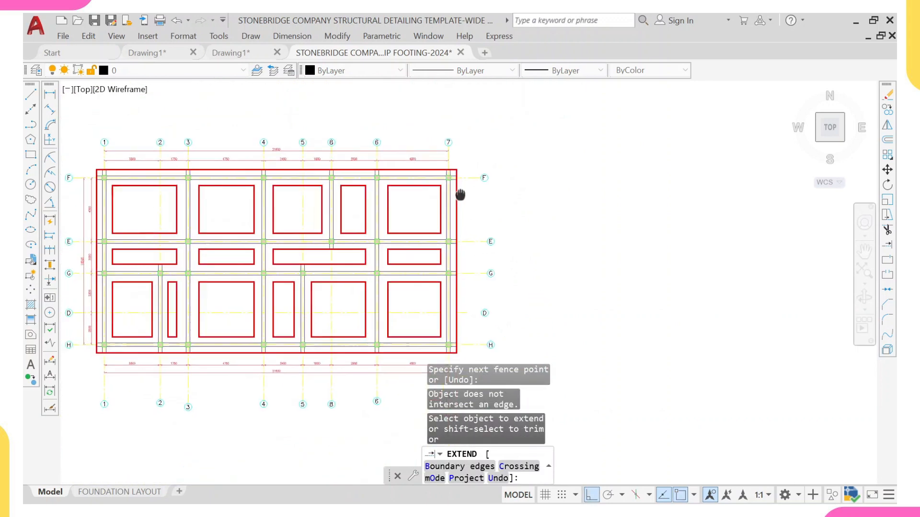
scroll(479, 359, up, 5)
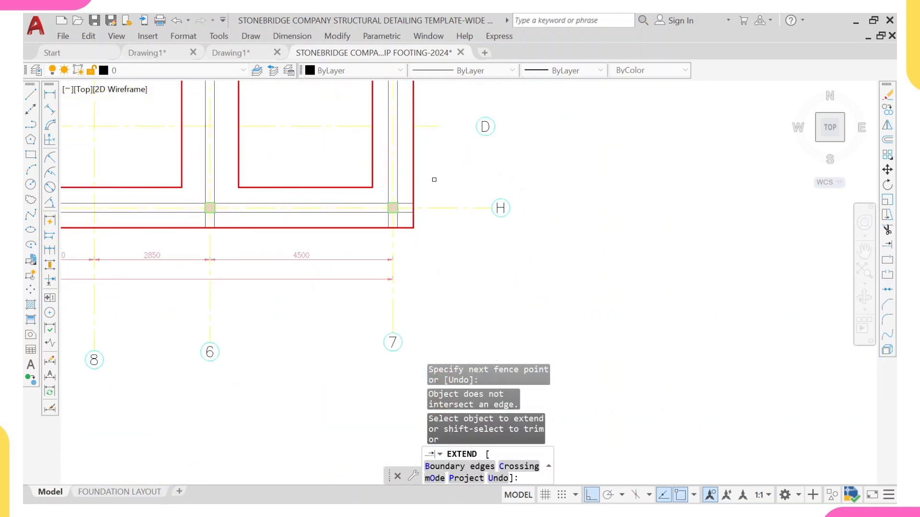
click(430, 129)
key(Return)
click(429, 109)
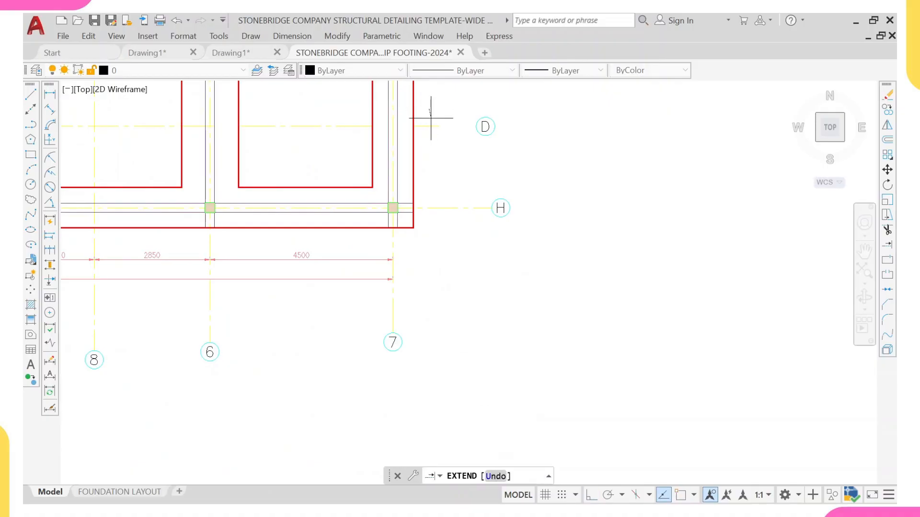
click(439, 154)
key(Return)
scroll(437, 242, down, 6)
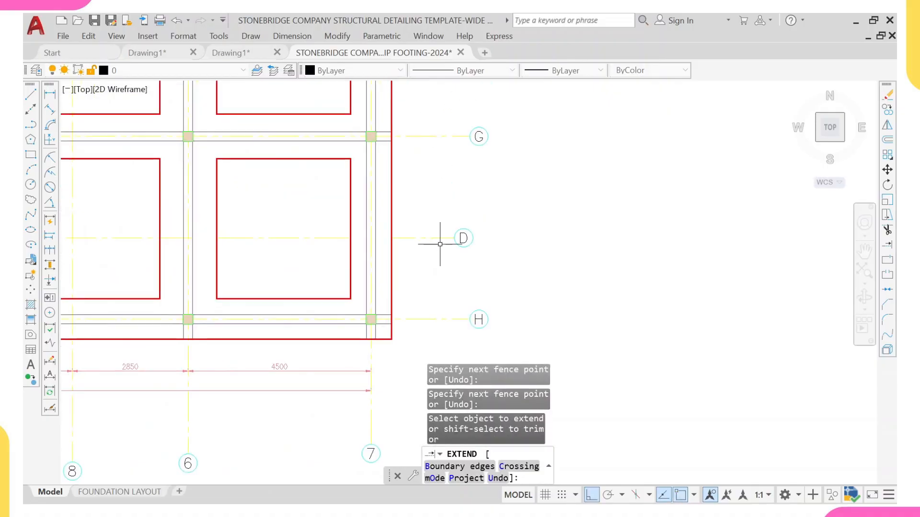
key(Escape)
Step: Copy the vertical dimension strings from the left side to the right side of the layout, aligning them on grid line H
scroll(210, 175, up, 4)
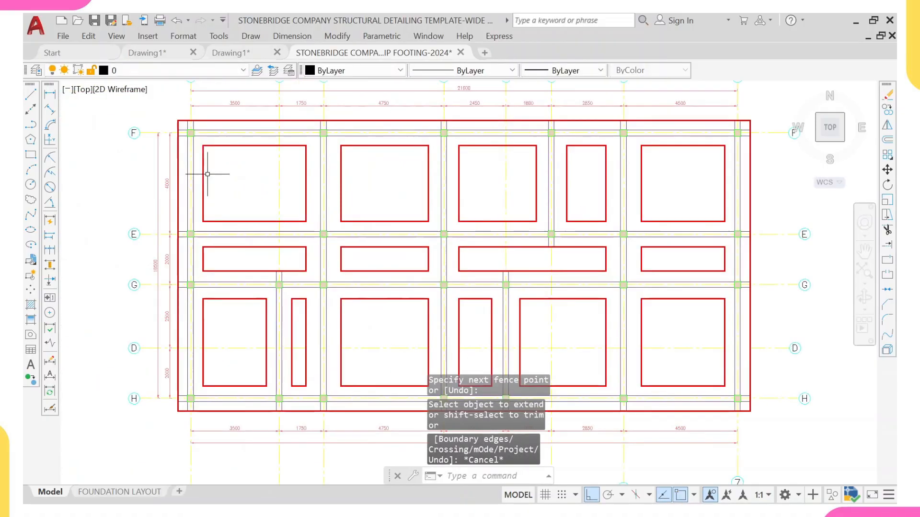
scroll(153, 130, up, 2)
click(150, 115)
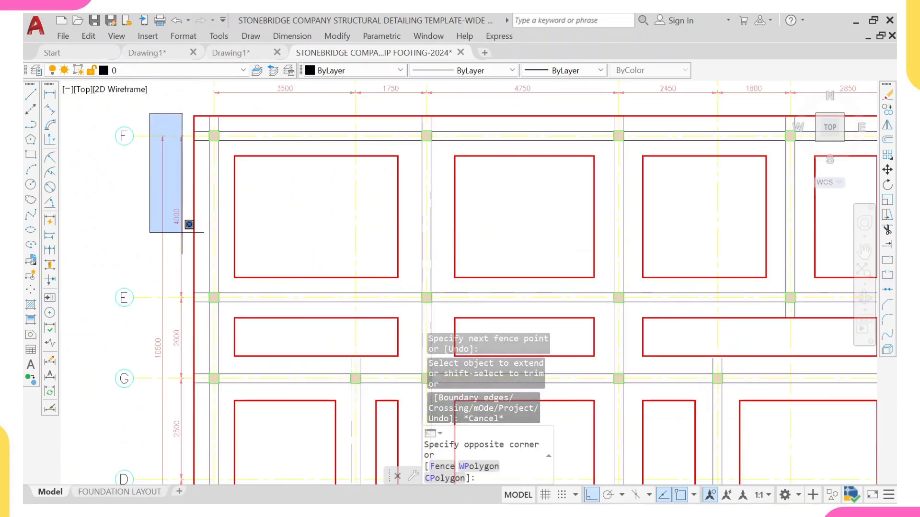
middle_drag(203, 380, 195, 238)
scroll(195, 238, down, 2)
middle_drag(184, 337, 195, 262)
scroll(204, 287, up, 2)
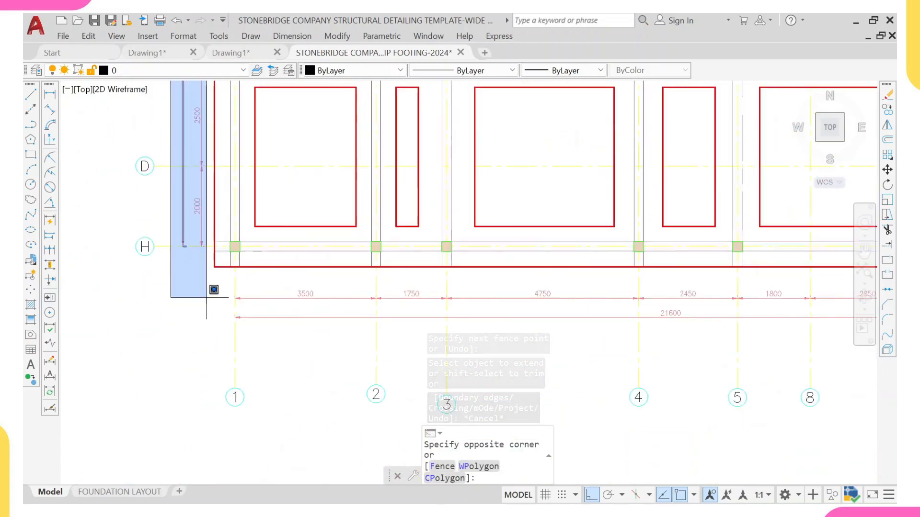
click(215, 274)
scroll(282, 264, down, 4)
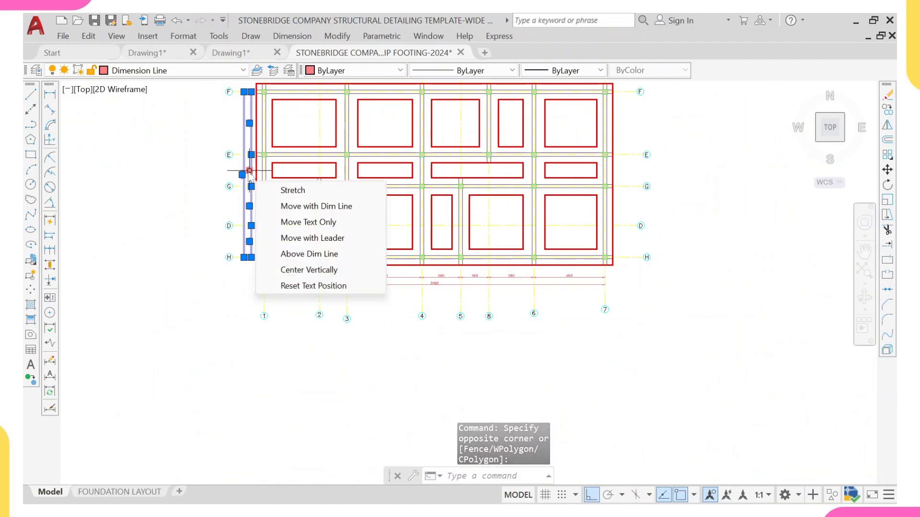
scroll(245, 247, up, 2)
text(q)
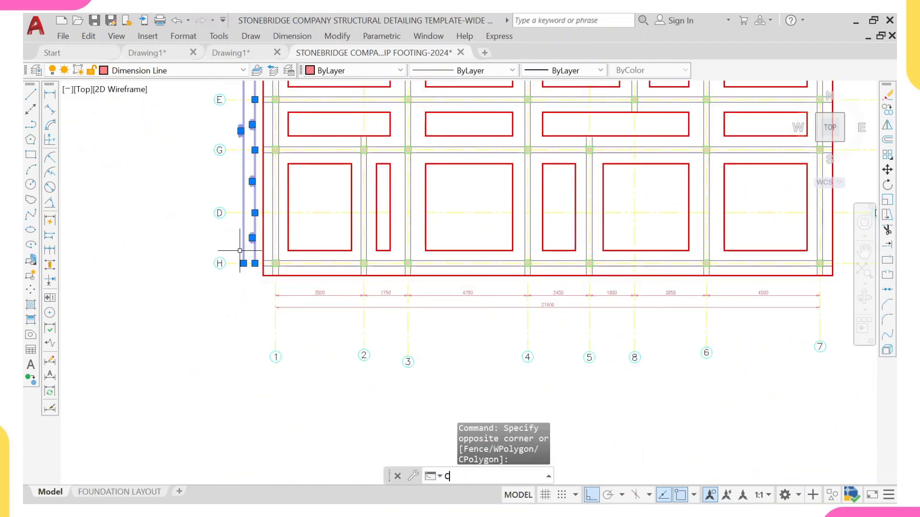
text(o)
key(Return)
scroll(242, 254, up, 5)
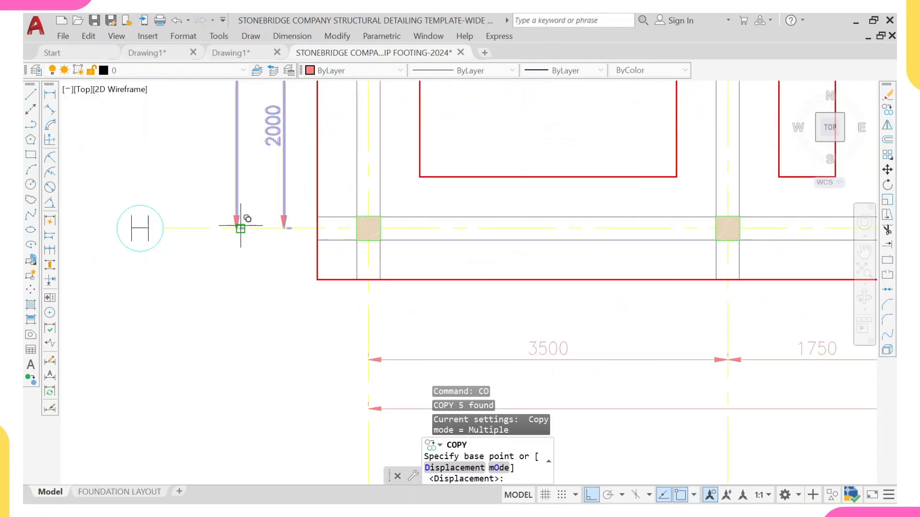
click(240, 226)
scroll(600, 229, down, 8)
middle_drag(647, 231, 63, 230)
scroll(326, 228, up, 4)
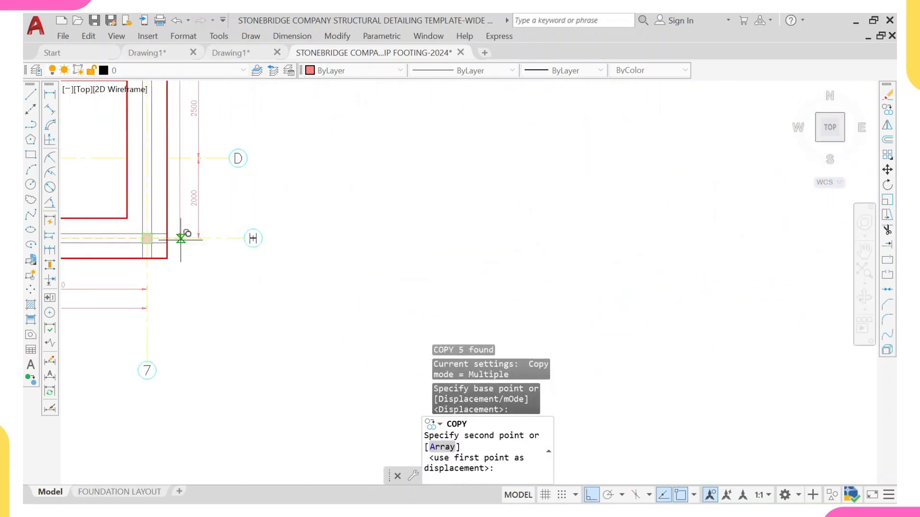
scroll(191, 238, up, 5)
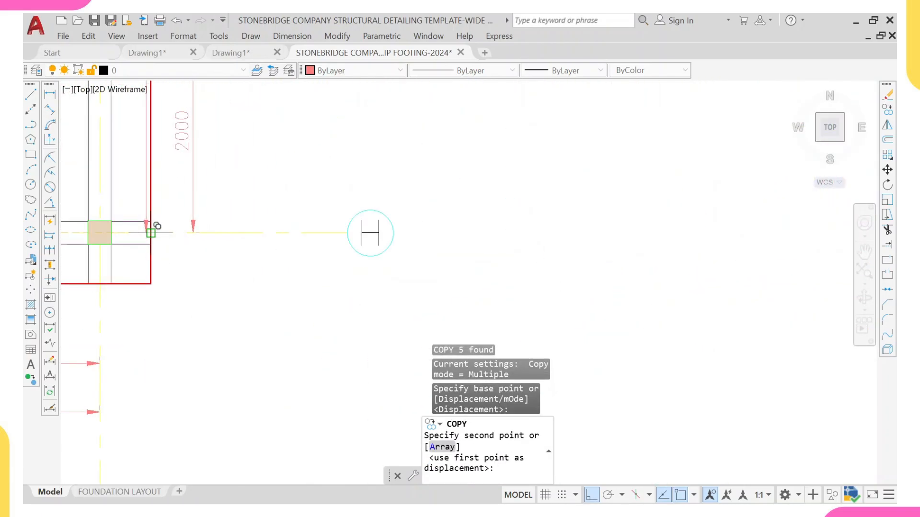
click(151, 233)
key(Escape)
scroll(143, 201, up, 2)
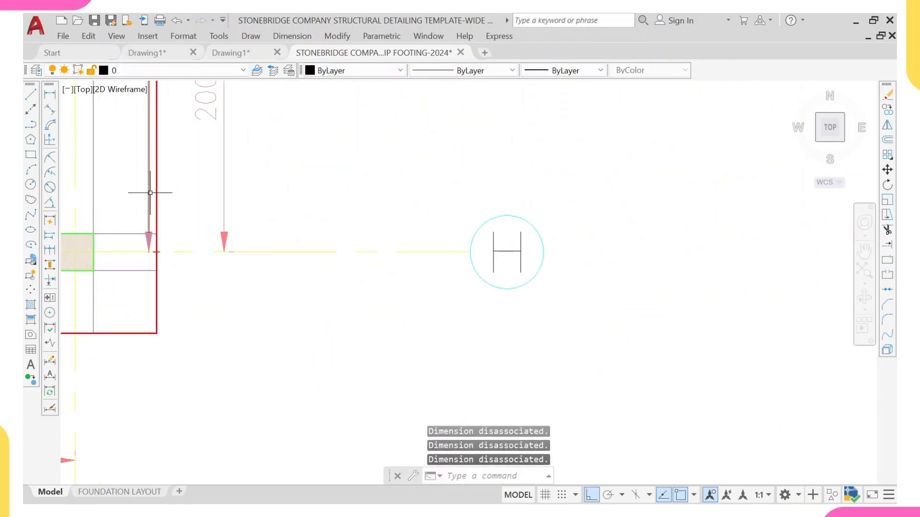
key(Return)
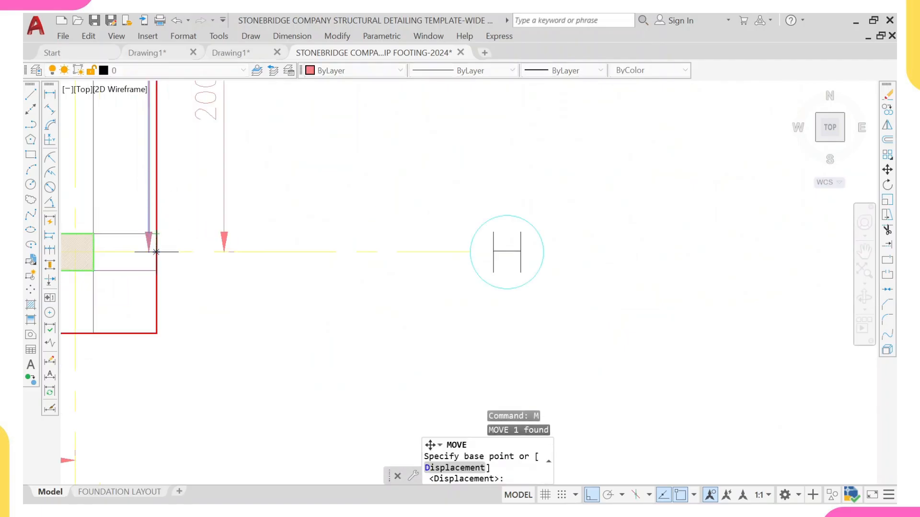
click(149, 252)
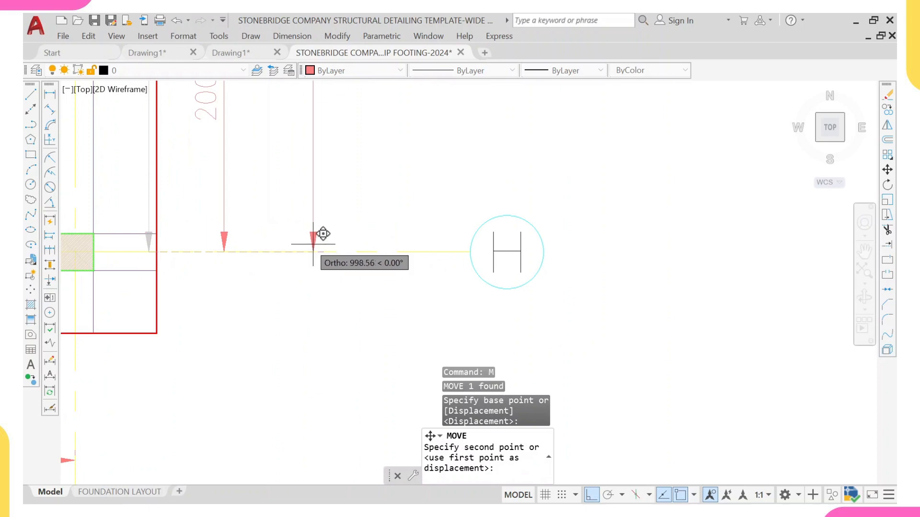
scroll(309, 252, down, 5)
key(Escape)
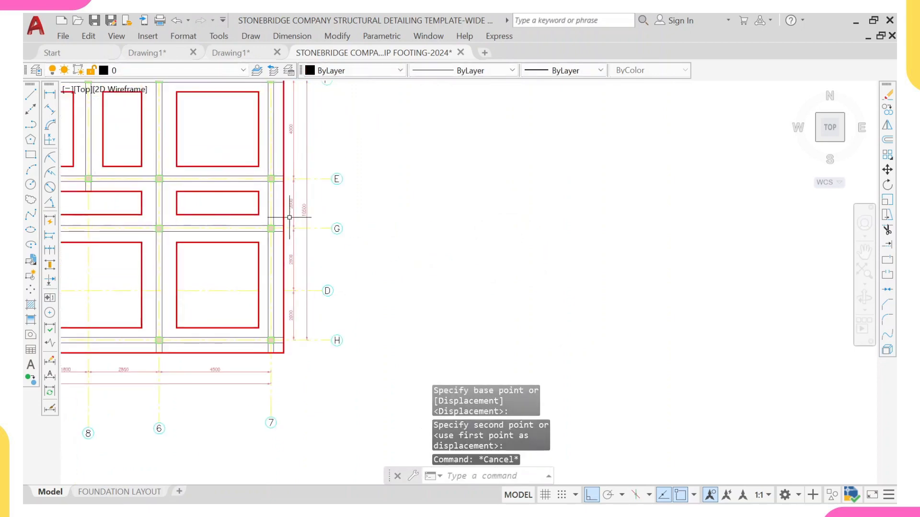
Step: Examine the reference wide strip foundation drawing and the new layout to compare their columns and annotation
scroll(268, 188, down, 3)
mouse_move(268, 188)
middle_down()
mouse_move(302, 256)
mouse_move(313, 227)
middle_up()
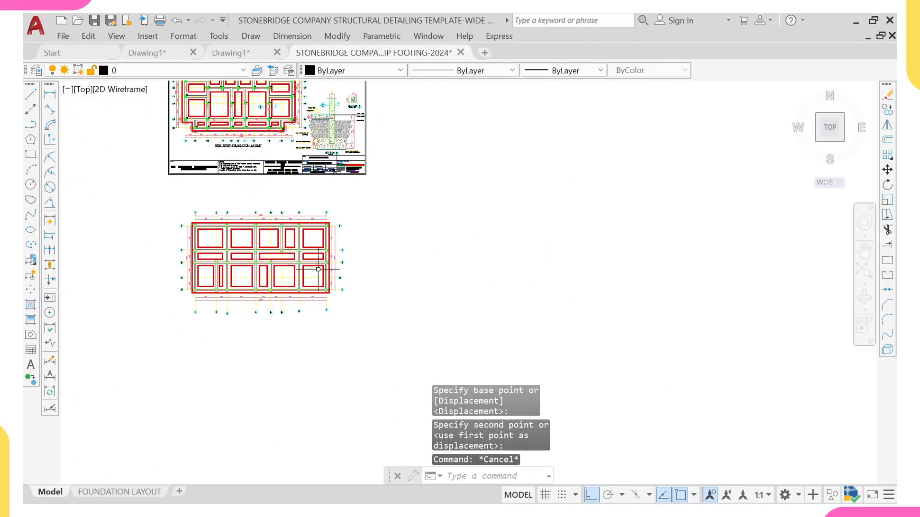
middle_drag(184, 196, 206, 252)
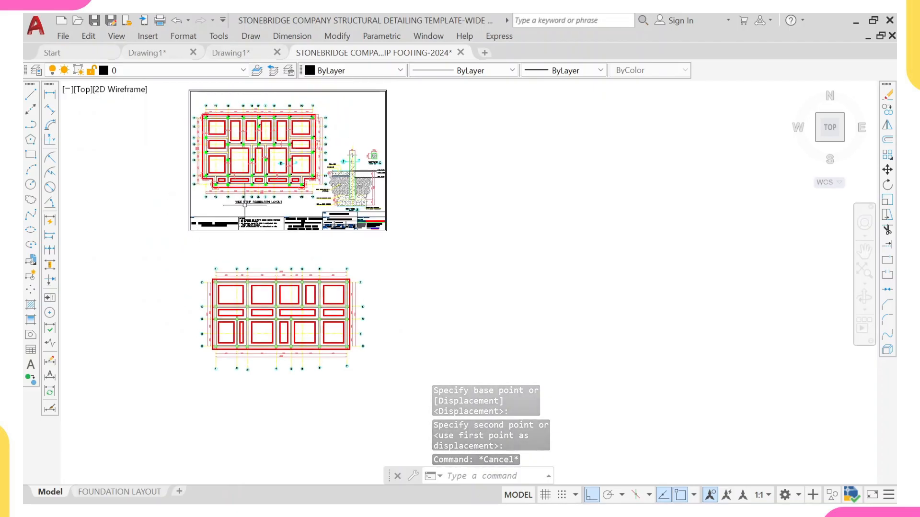
scroll(217, 135, up, 3)
scroll(210, 266, down, 2)
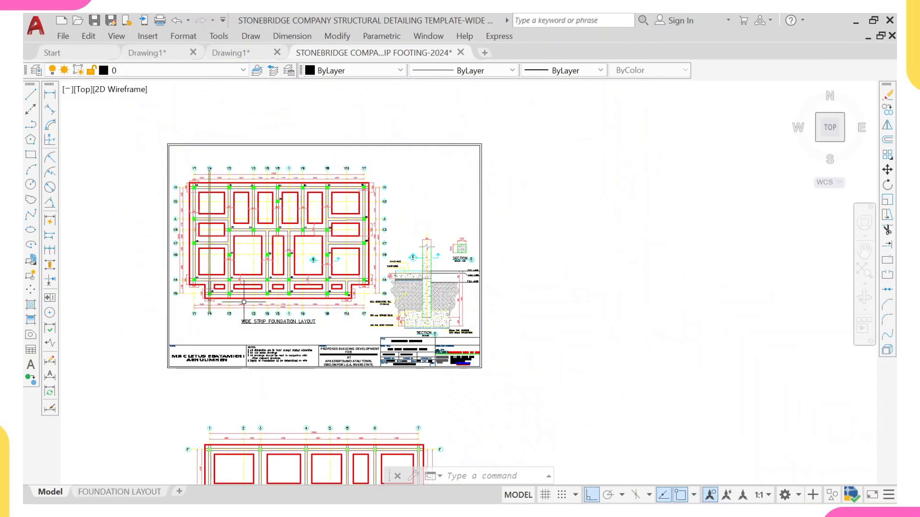
middle_drag(306, 462, 263, 282)
scroll(263, 299, up, 4)
scroll(192, 318, up, 4)
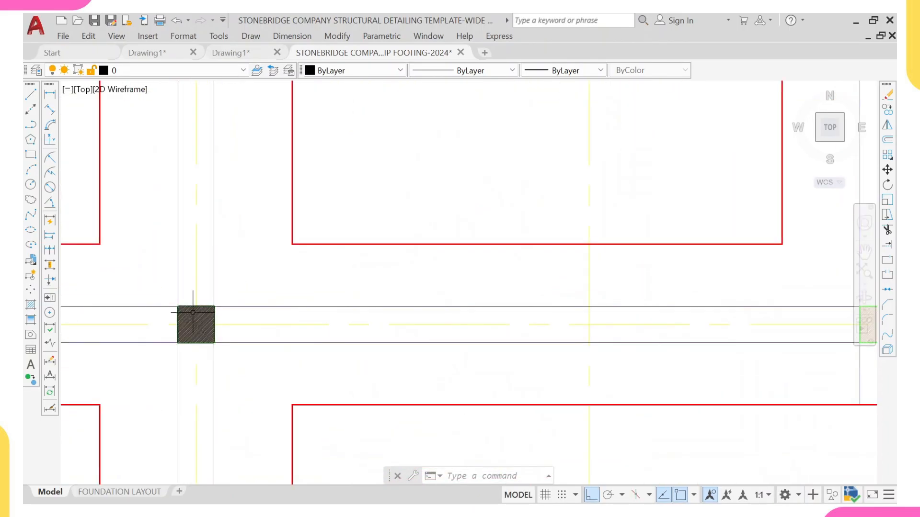
scroll(193, 312, down, 6)
scroll(200, 135, up, 5)
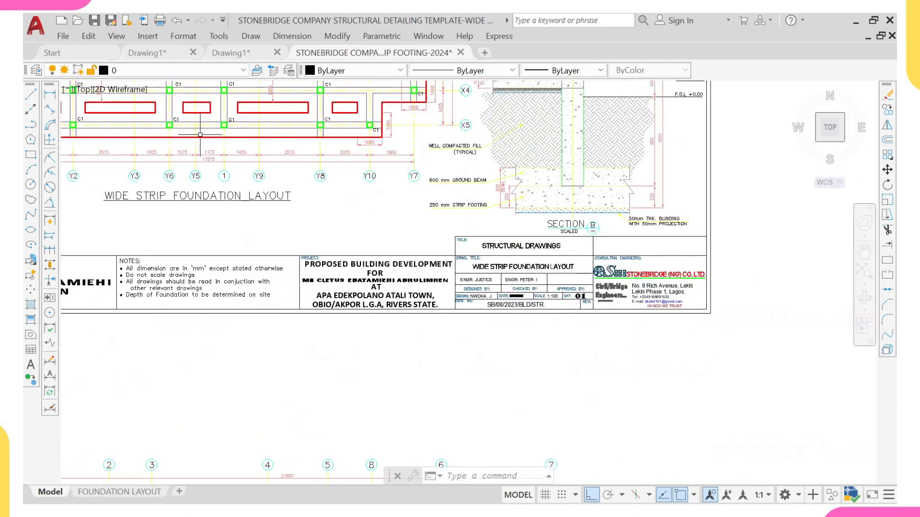
scroll(200, 135, up, 6)
scroll(210, 220, up, 4)
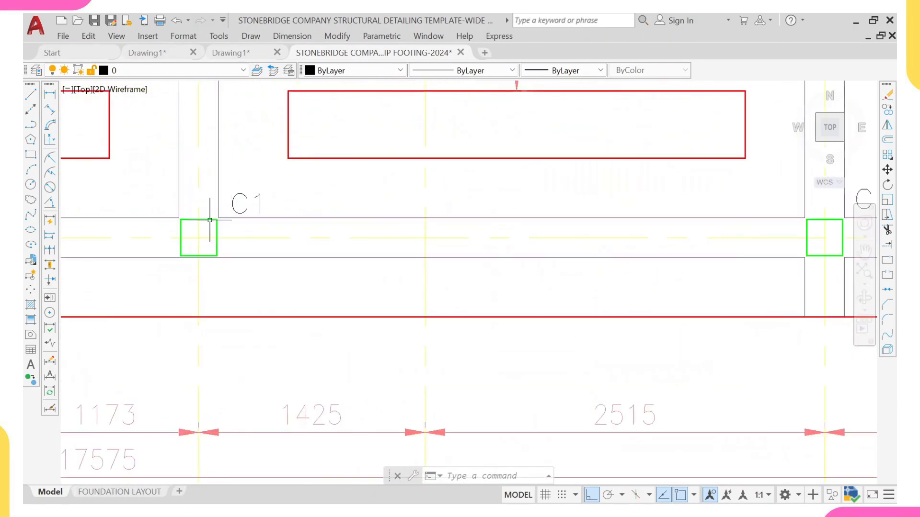
click(210, 219)
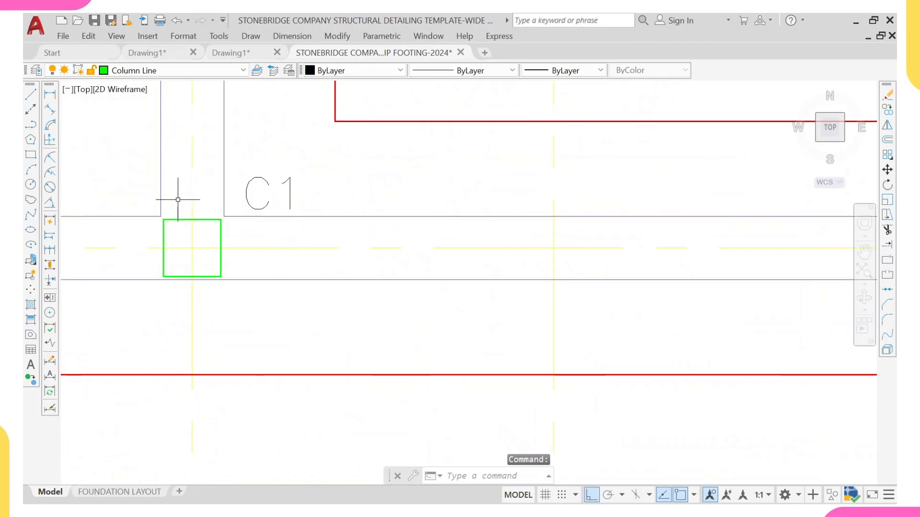
key(Escape)
key(Escape)
scroll(177, 199, down, 6)
scroll(245, 177, up, 5)
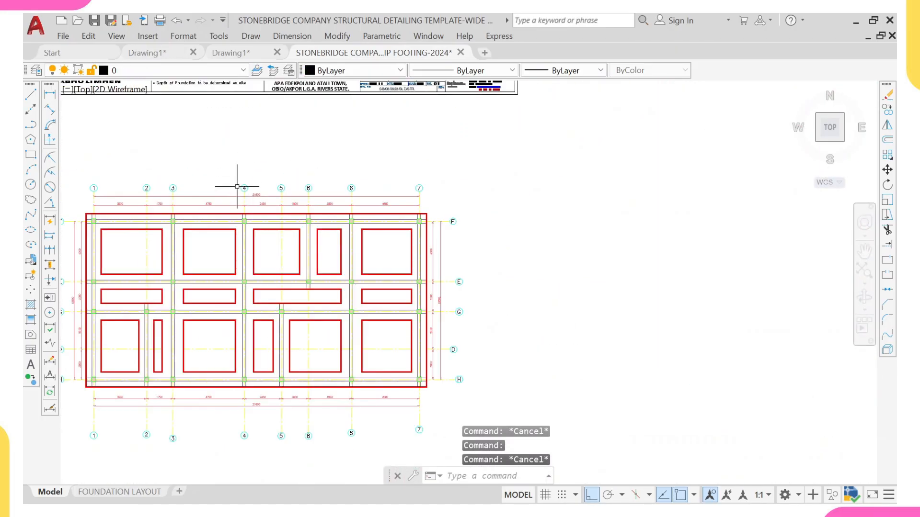
scroll(237, 186, up, 6)
Step: Select all similar column hatches in the layout and set their colour to Green
click(243, 161)
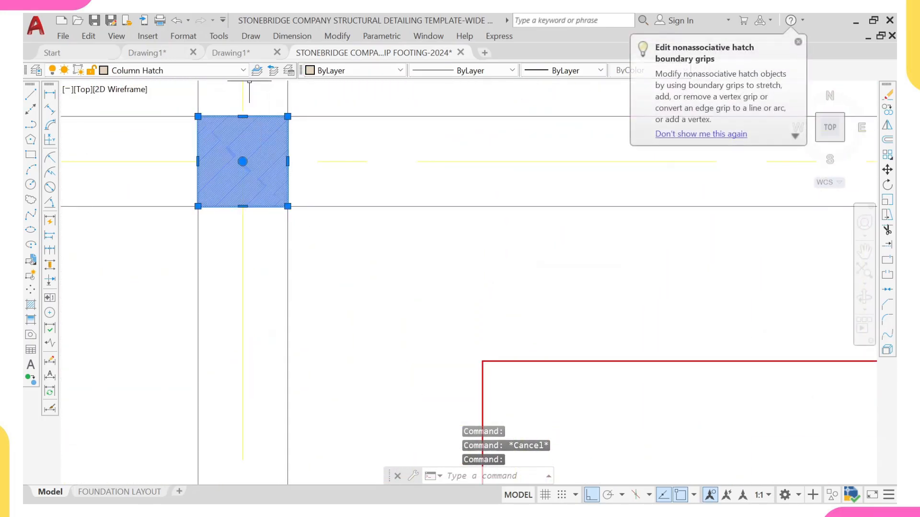
right_click(356, 140)
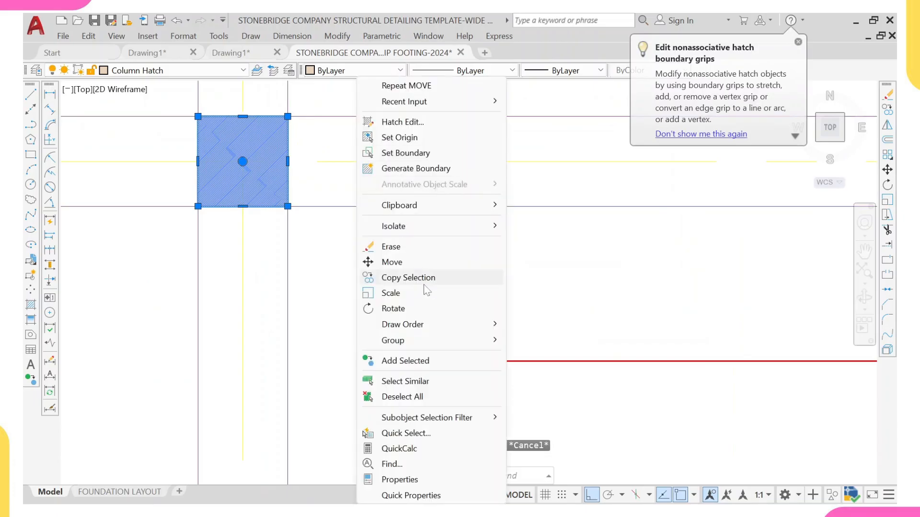
click(446, 381)
scroll(365, 263, down, 8)
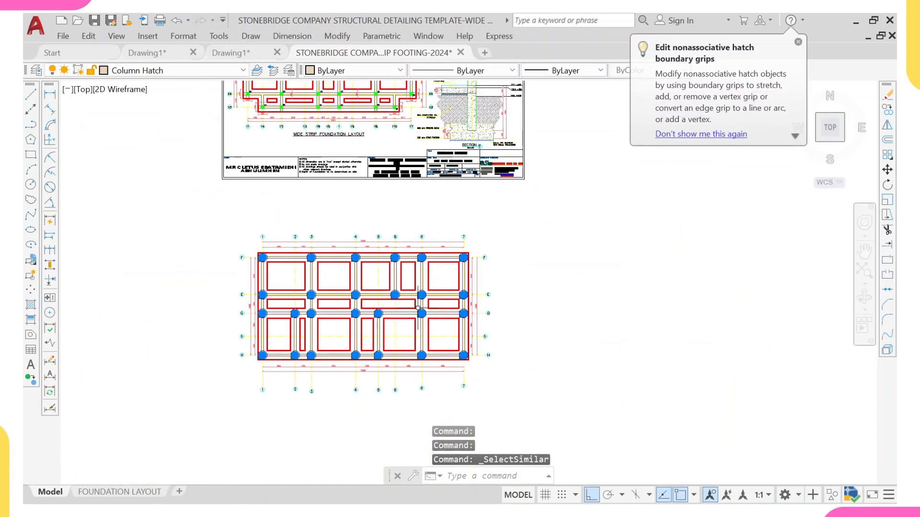
click(321, 72)
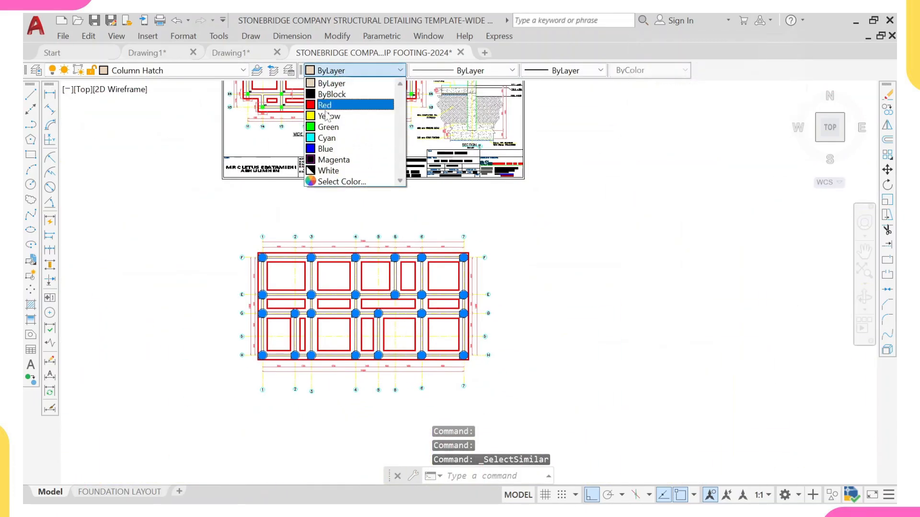
click(318, 127)
key(Escape)
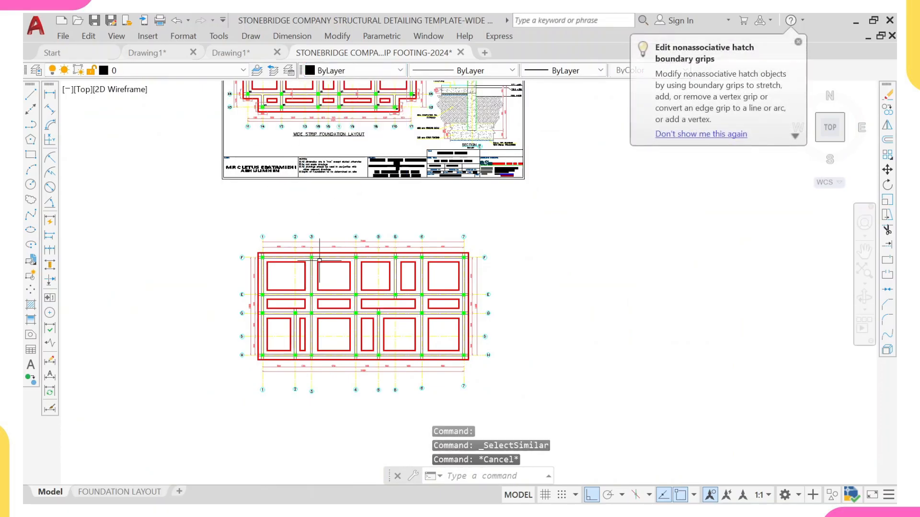
Step: Inspect the offset dimensions between grid lines and footing edges on the reference wide strip foundation layout
scroll(316, 215, up, 4)
scroll(337, 237, down, 6)
scroll(335, 239, down, 3)
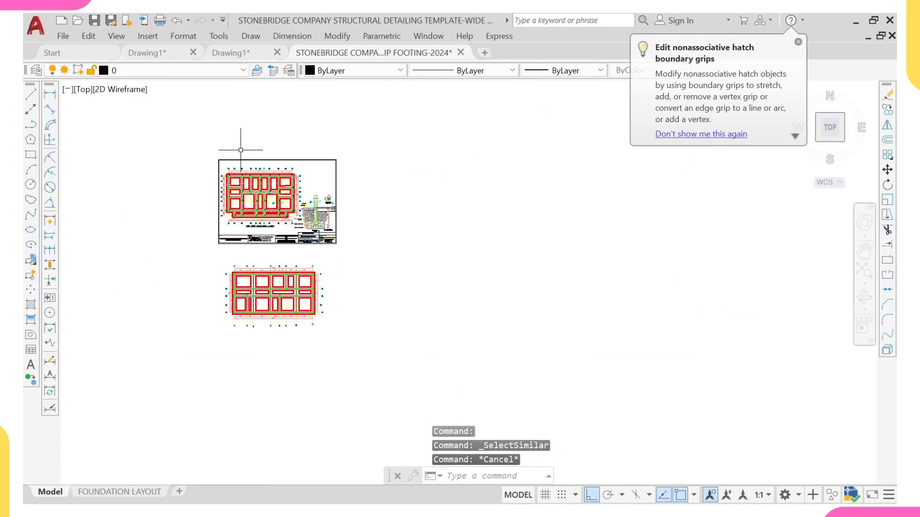
scroll(249, 205, up, 4)
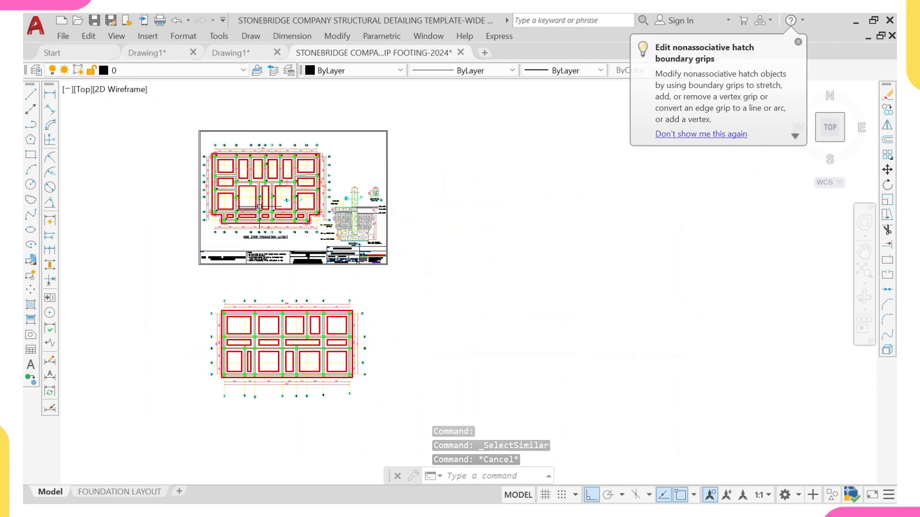
middle_drag(228, 205, 231, 190)
scroll(237, 206, up, 8)
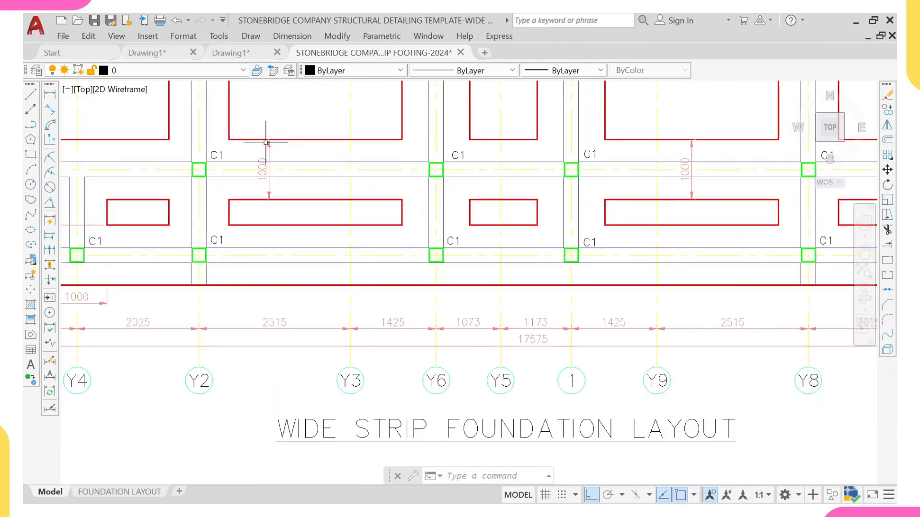
scroll(262, 202, down, 4)
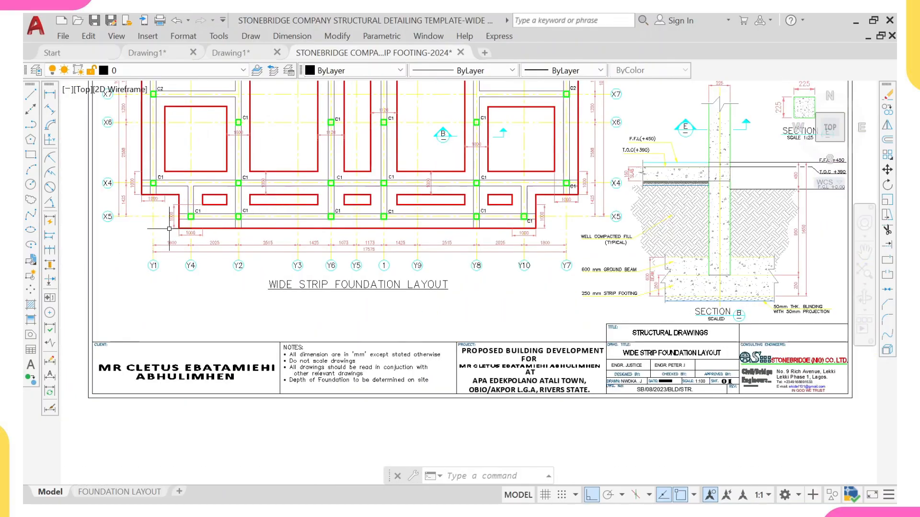
scroll(169, 229, up, 2)
scroll(165, 203, up, 2)
middle_drag(196, 156, 201, 339)
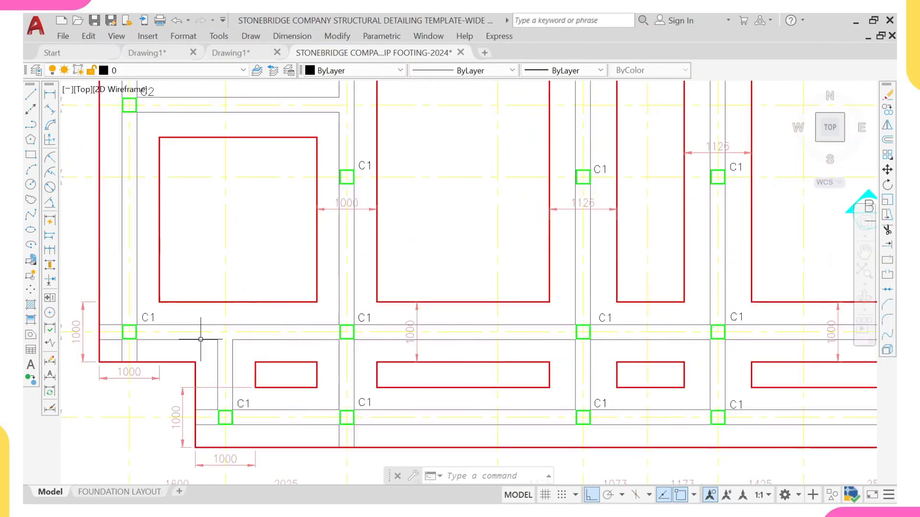
scroll(599, 213, down, 3)
scroll(546, 199, up, 1)
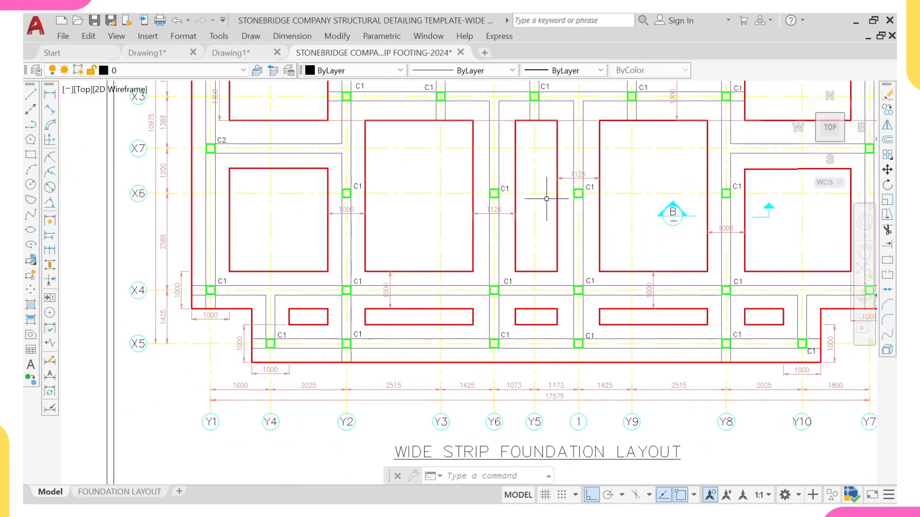
scroll(579, 183, down, 3)
middle_drag(569, 292, 476, 143)
scroll(443, 259, up, 2)
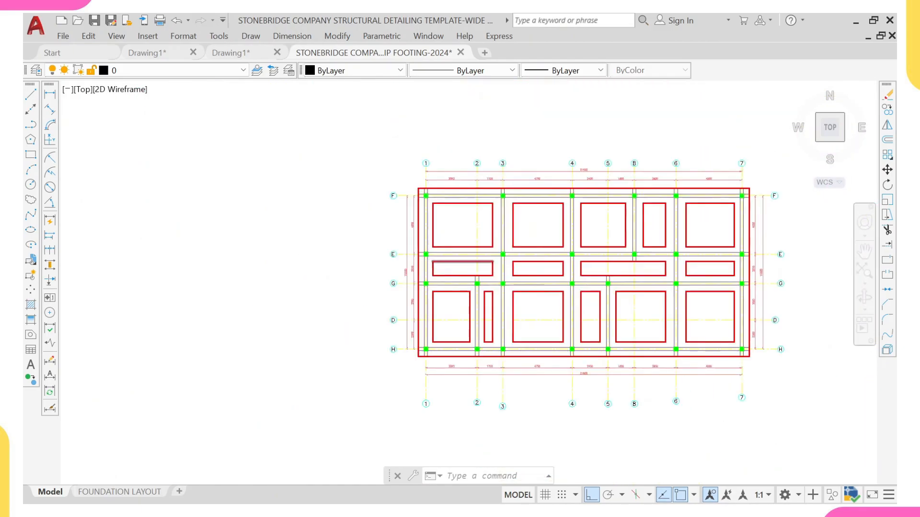
Step: Dimension the horizontal offset from the left strip edge to the first pad between grid lines F and E
click(49, 94)
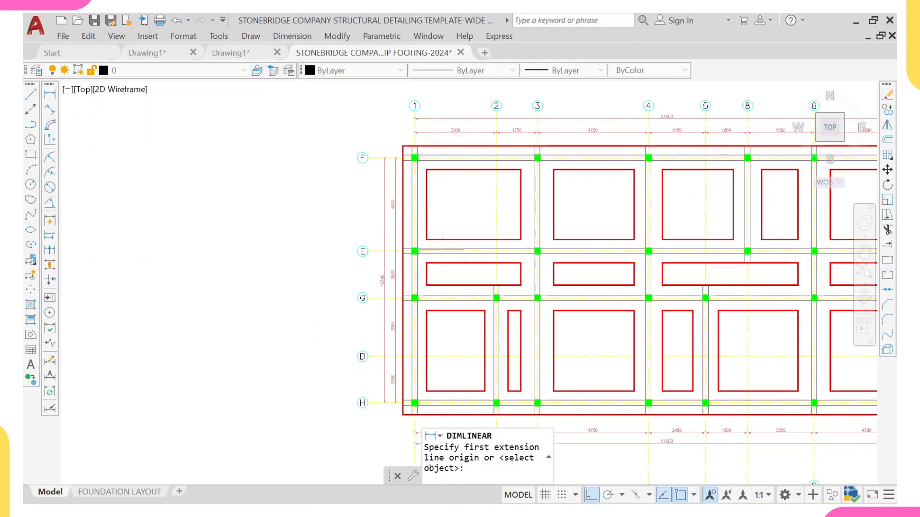
scroll(431, 225, up, 4)
click(383, 196)
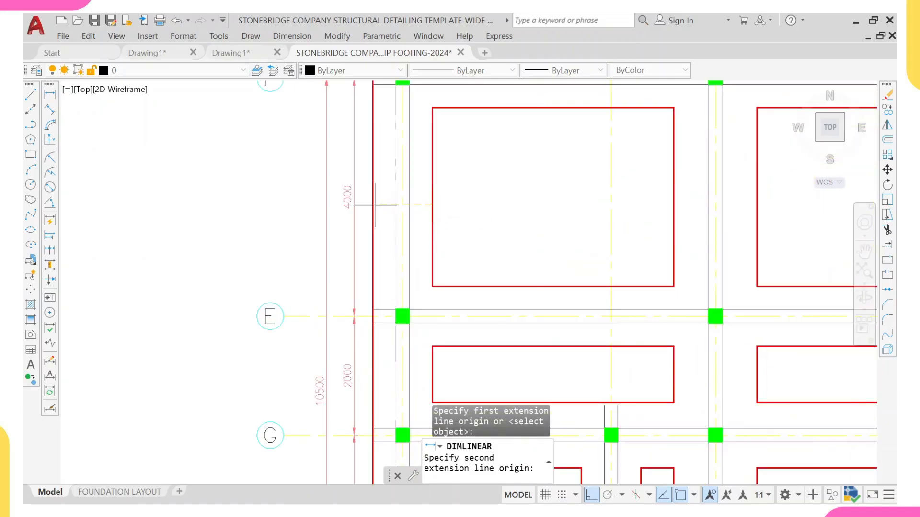
click(373, 204)
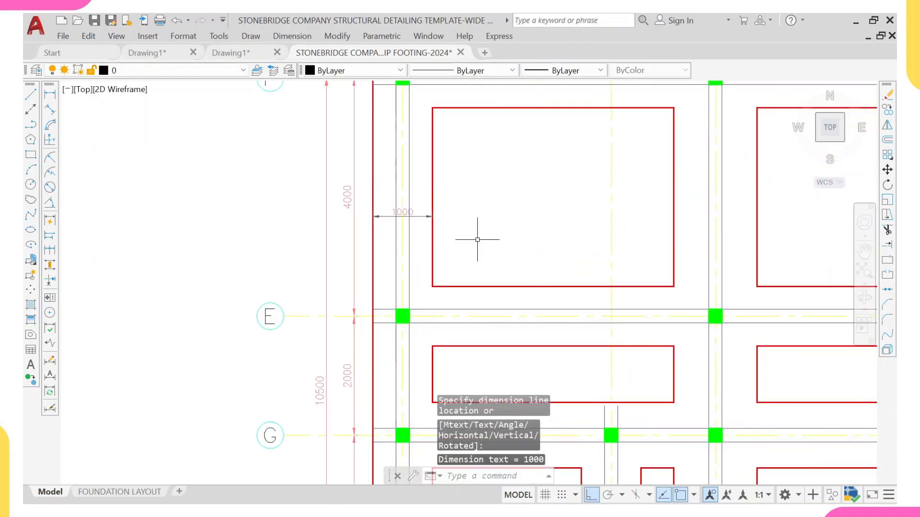
scroll(395, 221, down, 4)
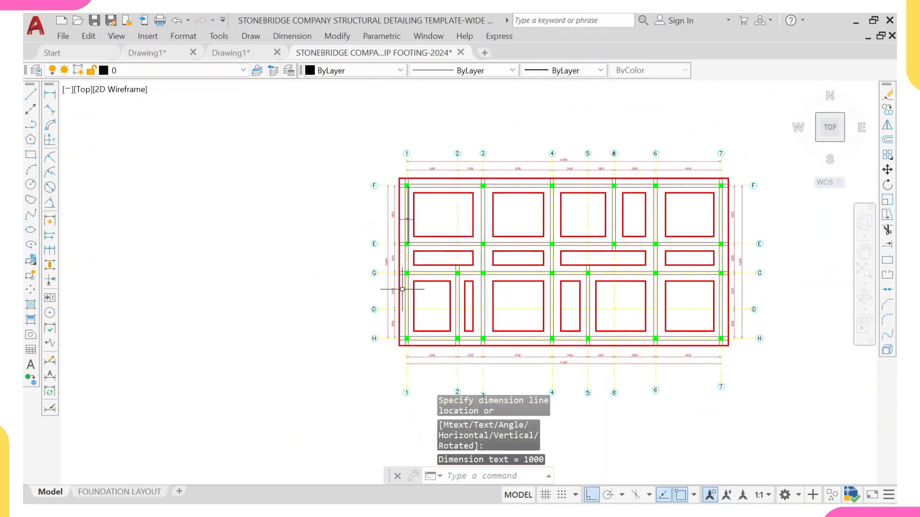
scroll(402, 289, up, 4)
scroll(403, 302, down, 2)
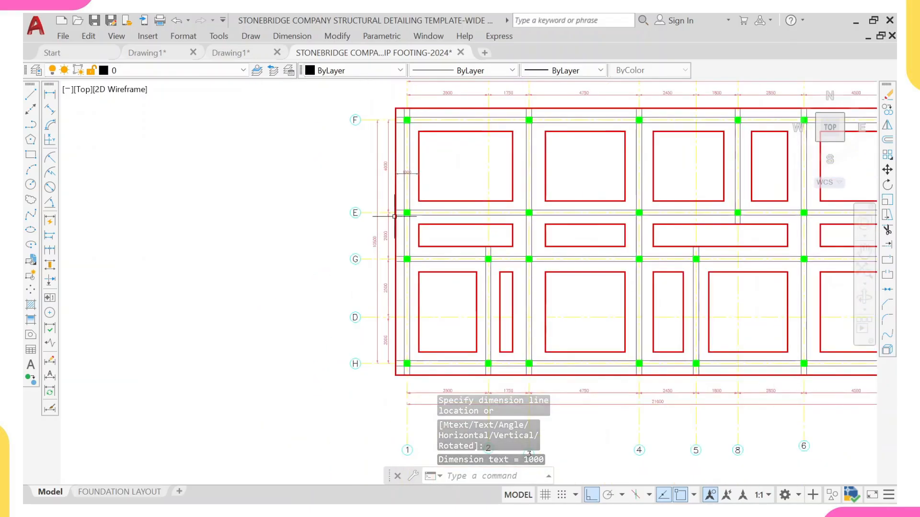
click(405, 169)
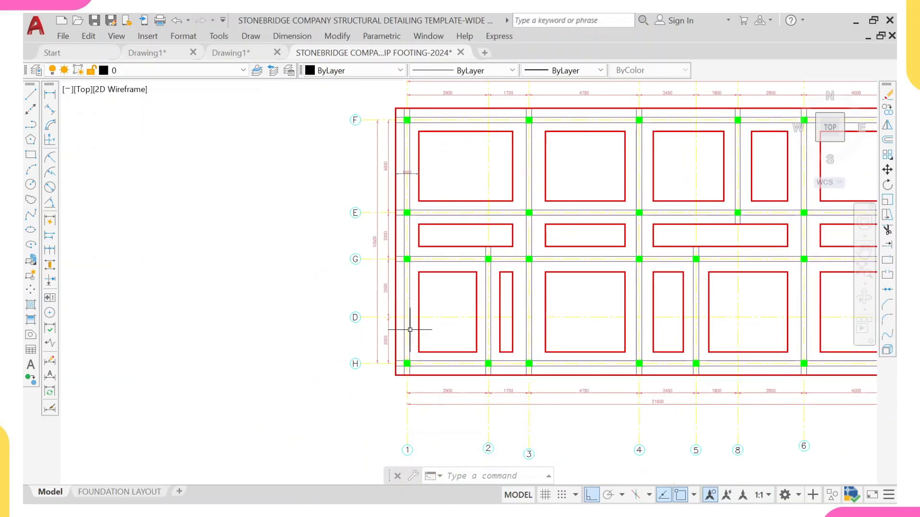
Step: Add a linear dimension for the gap between the pads on either side of grid line 3 in bay F–E
right_click(435, 170)
click(494, 180)
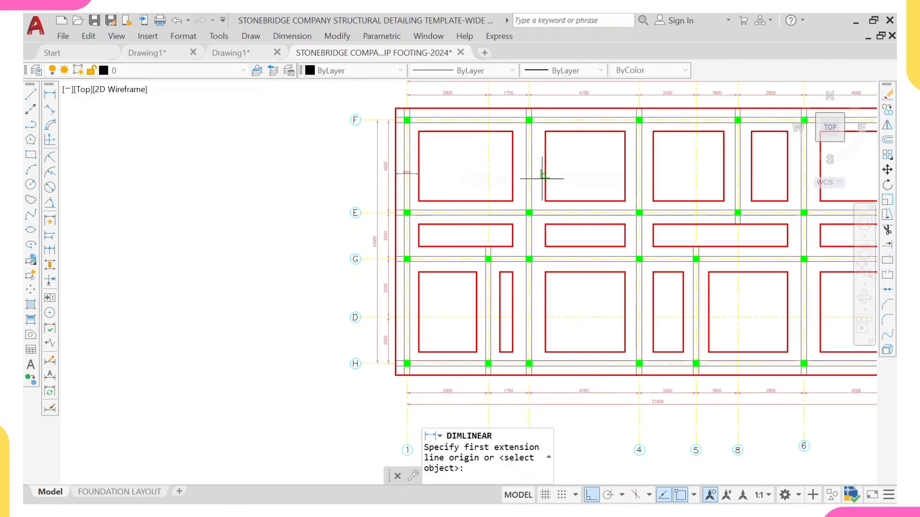
scroll(514, 173, up, 2)
click(494, 172)
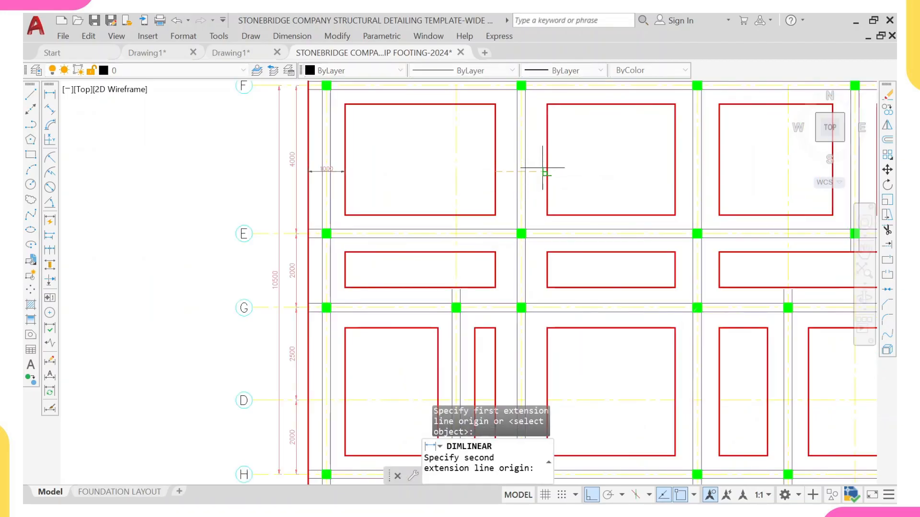
click(544, 171)
scroll(524, 166, down, 2)
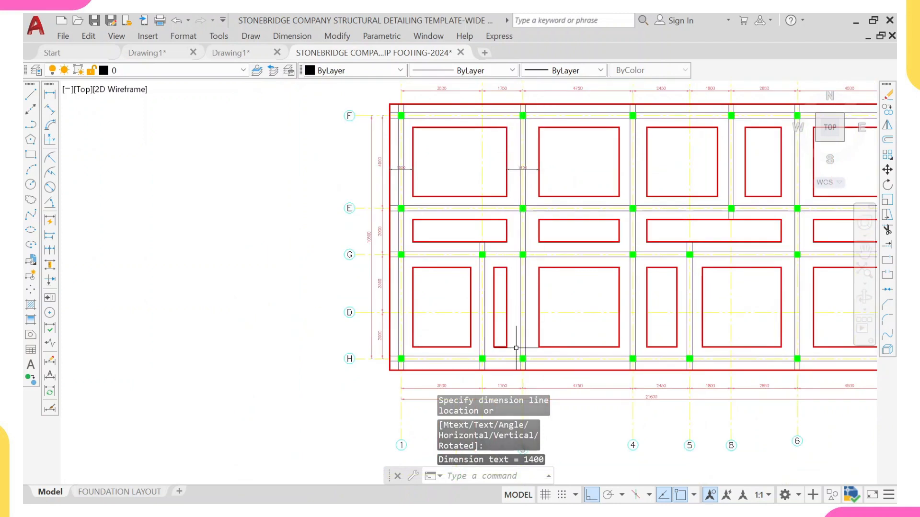
middle_drag(596, 154, 499, 159)
Step: Dimension the gap between the pads on either side of grid line 4 in the bay between G and H
right_click(532, 158)
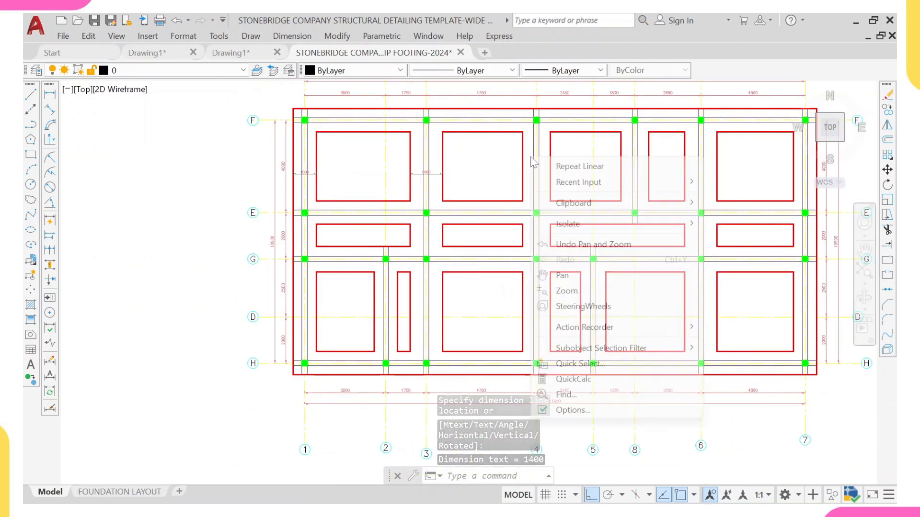
click(570, 167)
scroll(478, 206, up, 2)
click(498, 237)
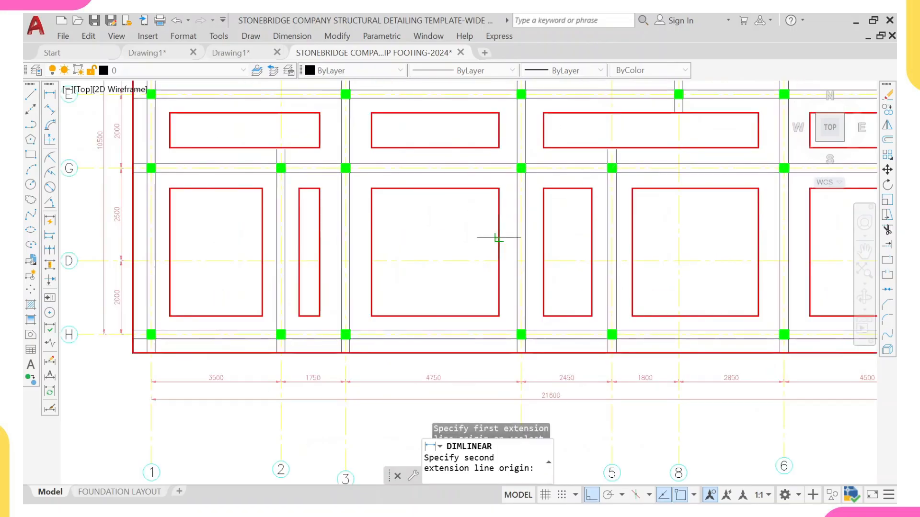
click(542, 235)
click(533, 225)
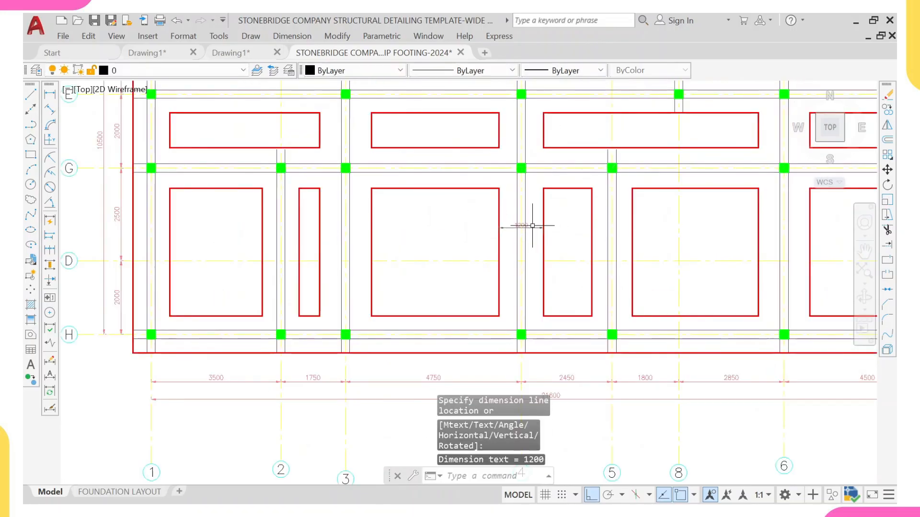
Step: Dimension the gap between the pads on either side of grid line 5 in the bay between G and H
scroll(532, 226, down, 4)
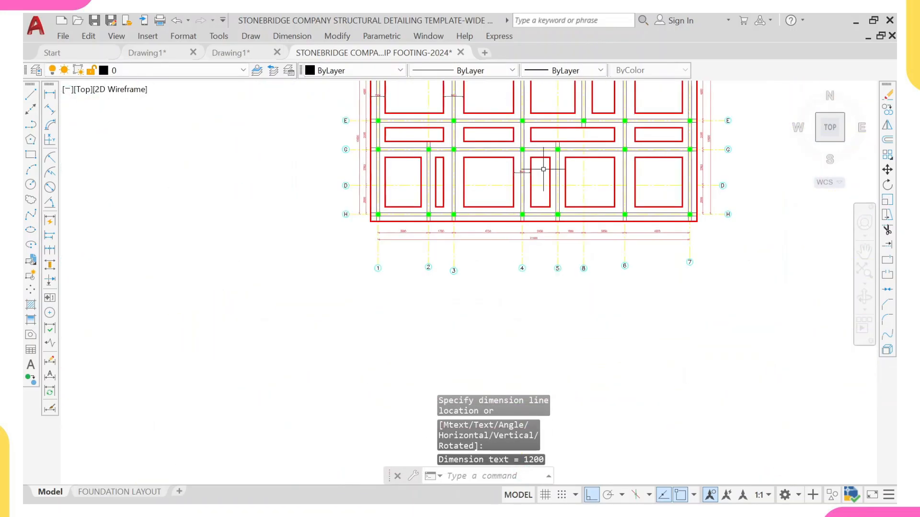
scroll(479, 211, up, 4)
right_click(483, 211)
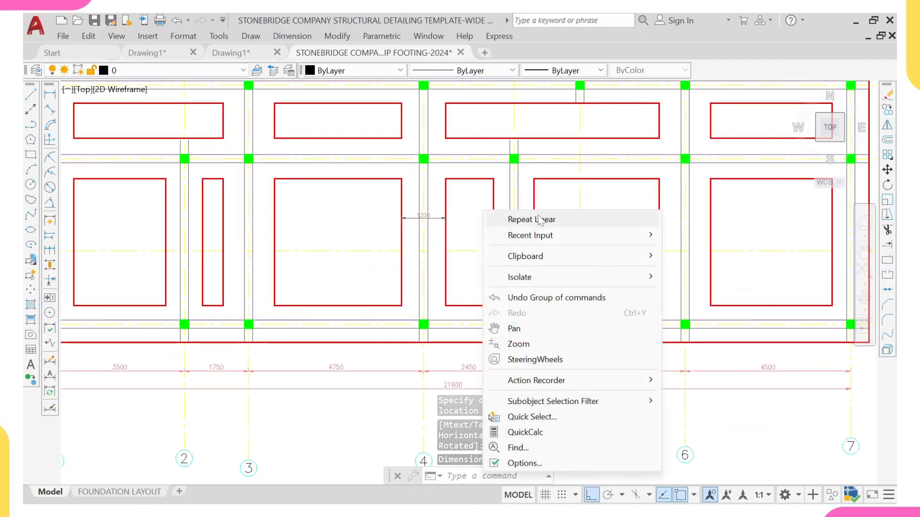
click(540, 220)
scroll(378, 229, down, 2)
scroll(382, 247, up, 2)
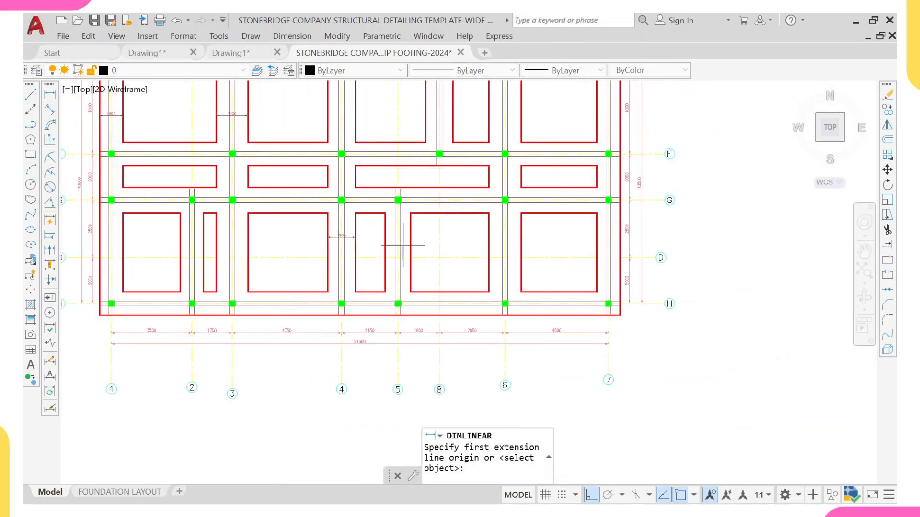
click(374, 243)
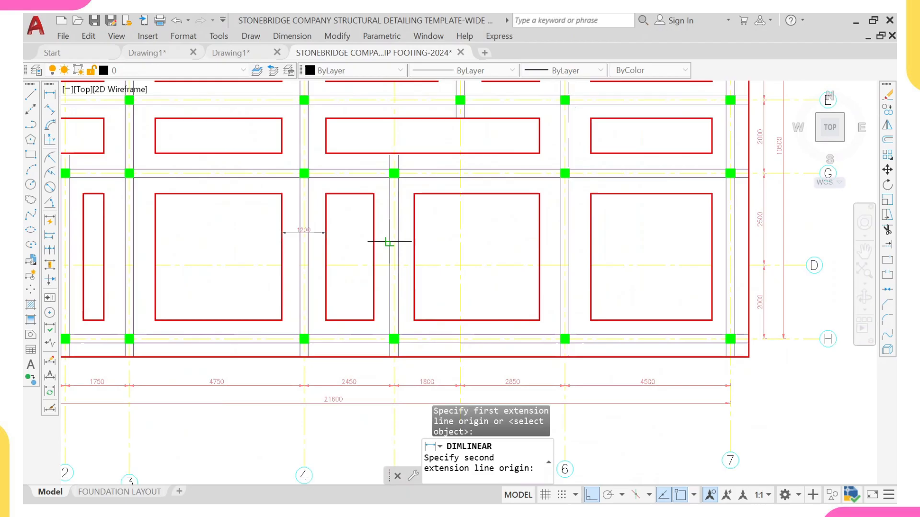
click(414, 241)
scroll(397, 236, up, 4)
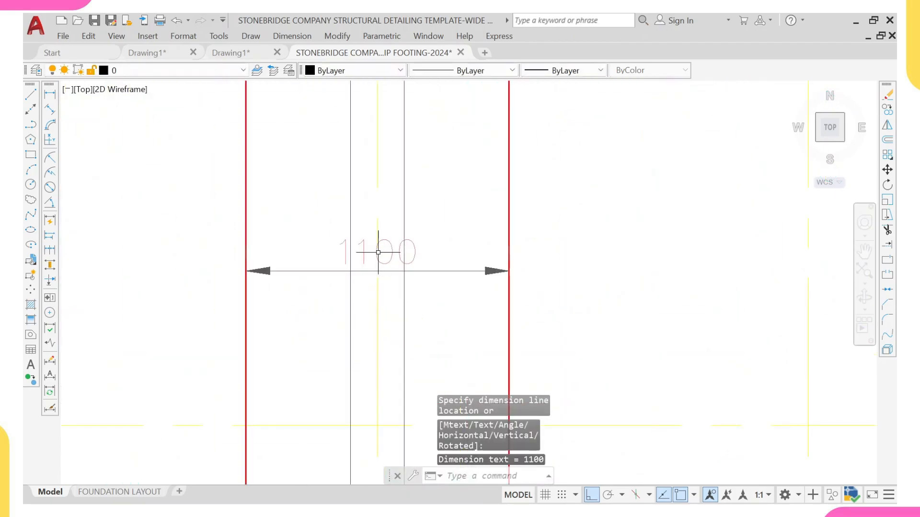
scroll(361, 249, down, 5)
middle_drag(381, 214, 326, 276)
right_click(381, 170)
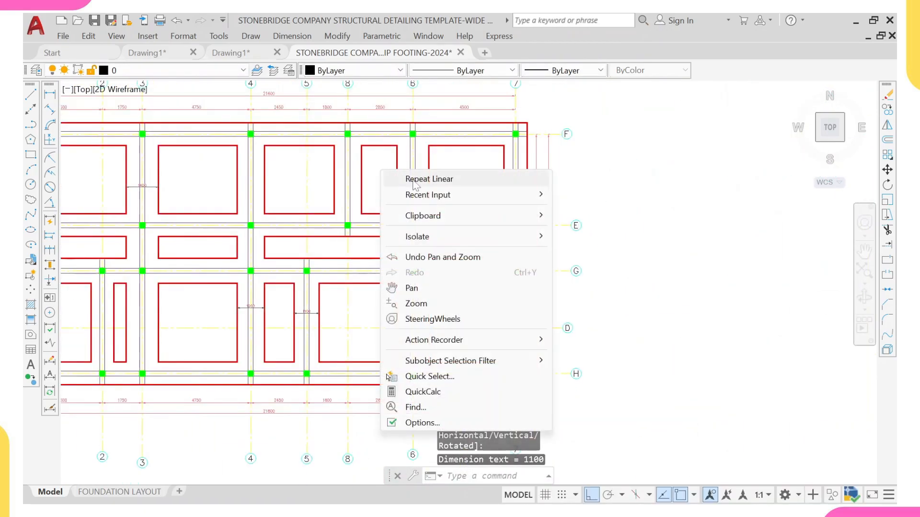
click(407, 180)
scroll(337, 172, up, 4)
click(333, 176)
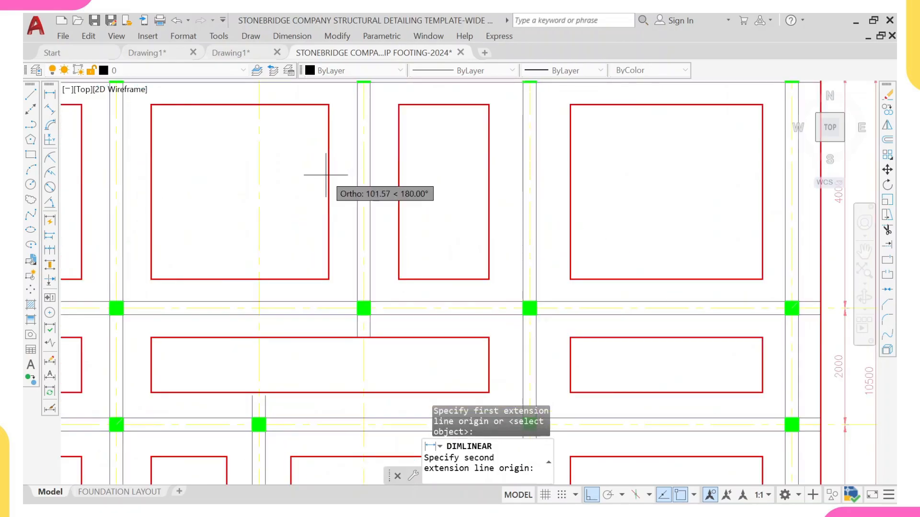
key(Escape)
Step: Dimension the gap between the pads on either side of grid line 8 in bay F–E
right_click(312, 151)
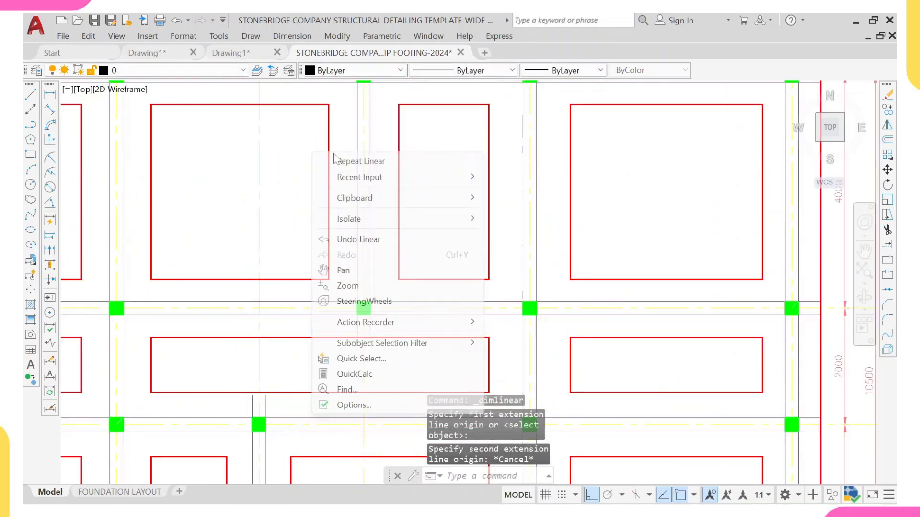
click(339, 159)
click(328, 157)
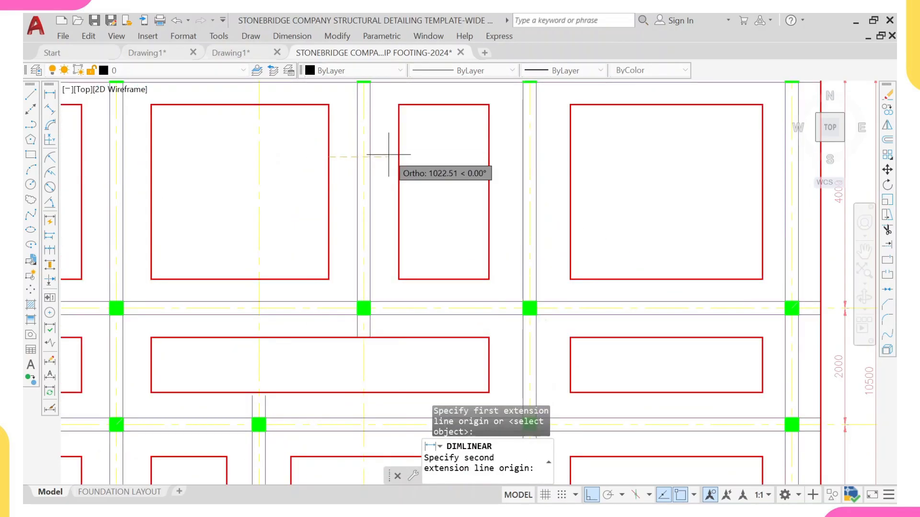
click(398, 156)
click(397, 174)
scroll(352, 182, down, 4)
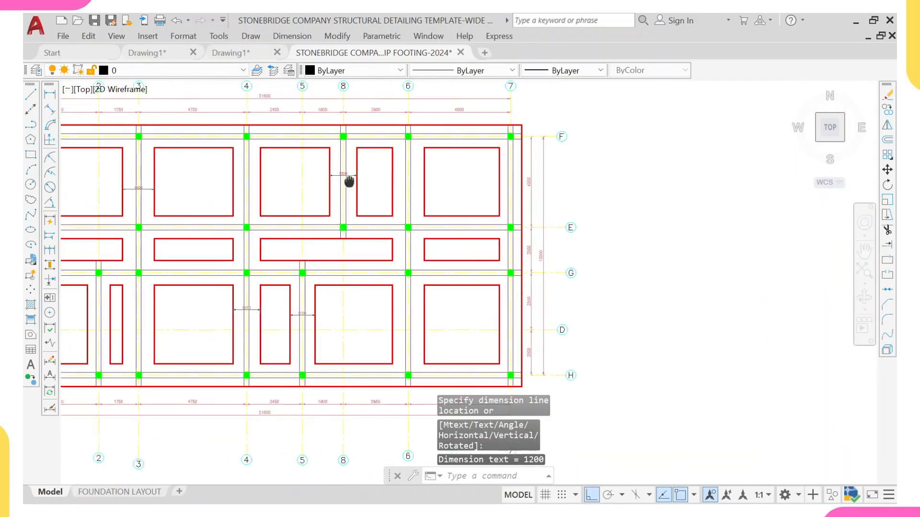
Step: Dimension the gap between the pads on either side of grid line 6 in bay F–E
right_click(350, 182)
click(369, 189)
scroll(280, 185, up, 4)
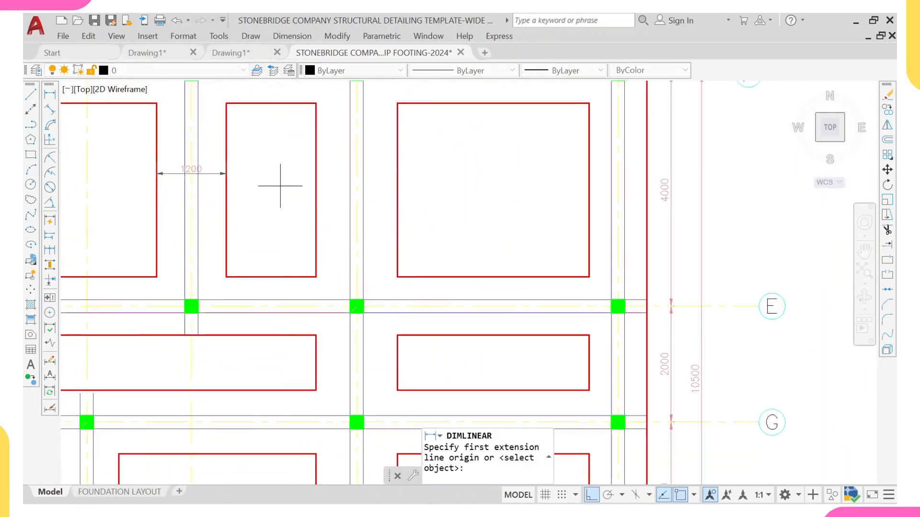
click(315, 176)
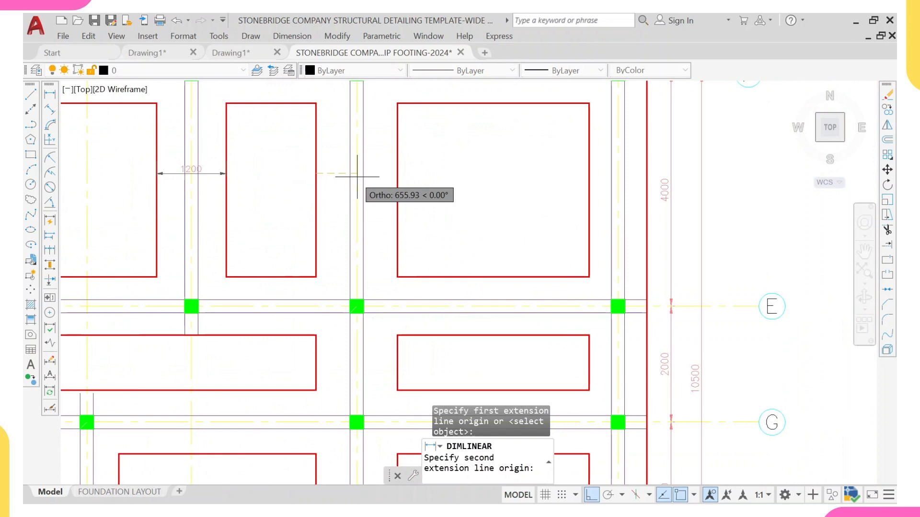
click(397, 183)
click(387, 183)
scroll(387, 183, down, 6)
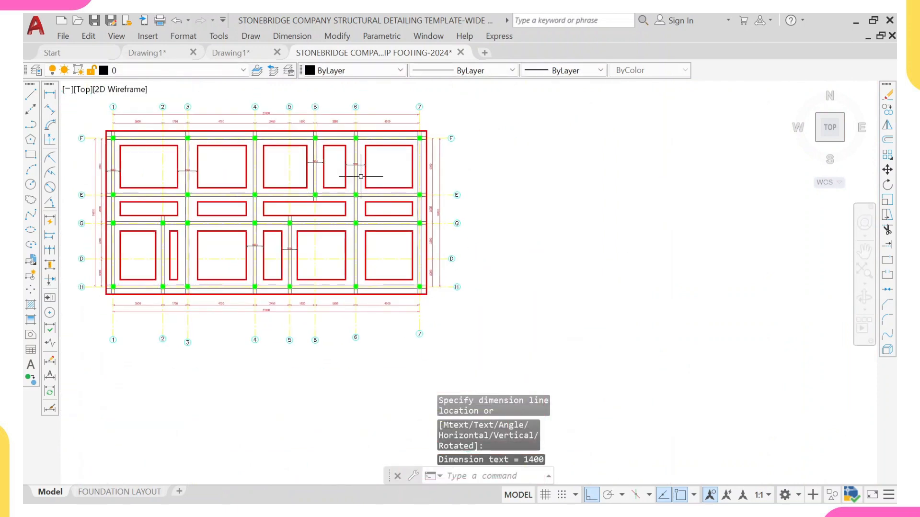
Step: Dimension the offset from the rightmost pad in bay F–E to the right strip edge on grid line 7
scroll(369, 181, up, 5)
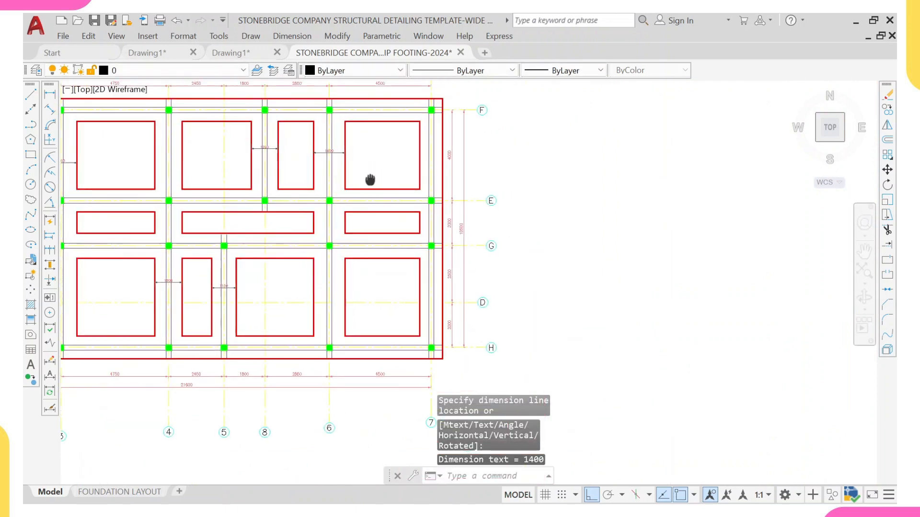
right_click(269, 187)
click(314, 196)
scroll(314, 169, up, 4)
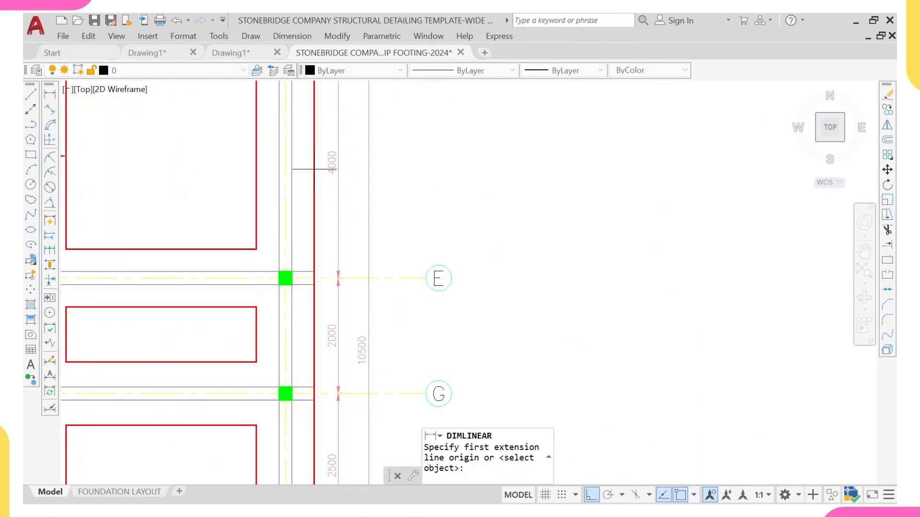
click(256, 163)
click(314, 163)
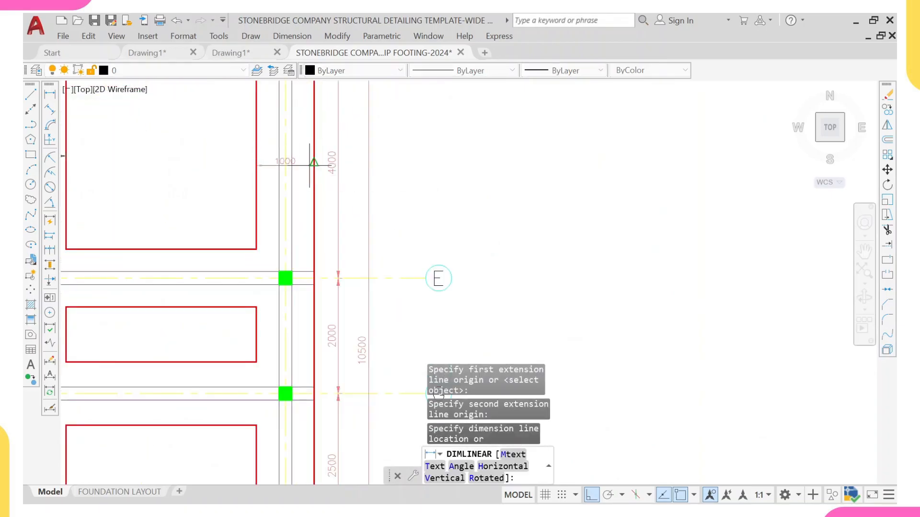
click(267, 164)
scroll(268, 171, down, 2)
scroll(255, 174, down, 4)
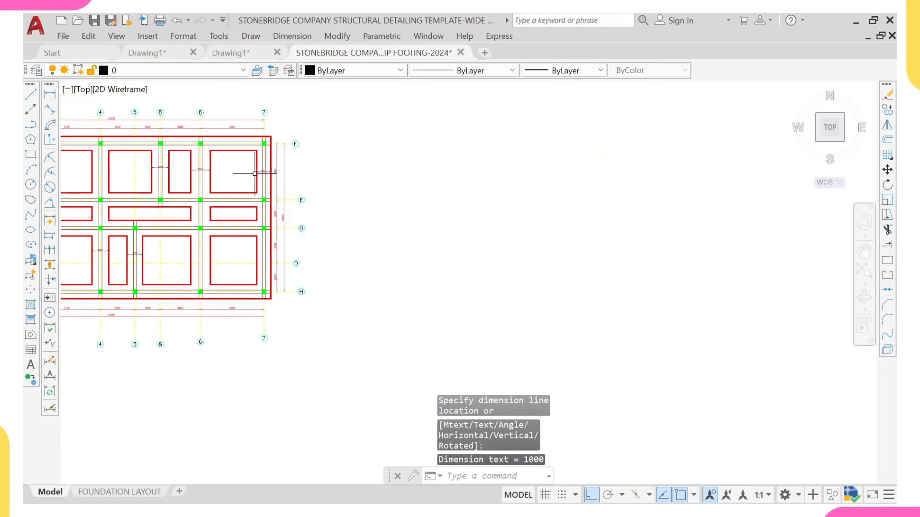
middle_drag(193, 200, 433, 231)
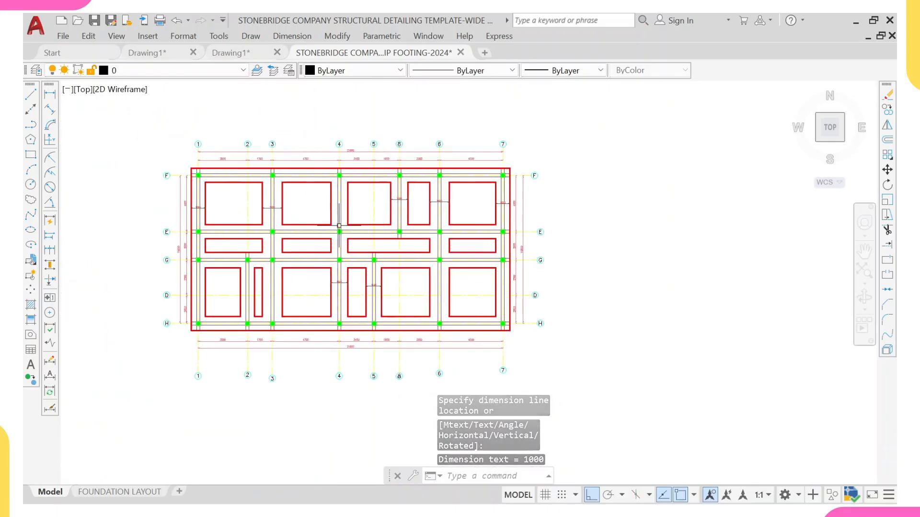
Step: Add a vertical dimension for the offset from the top strip edge to the first pad below grid line F
scroll(246, 197, up, 2)
right_click(239, 193)
click(268, 201)
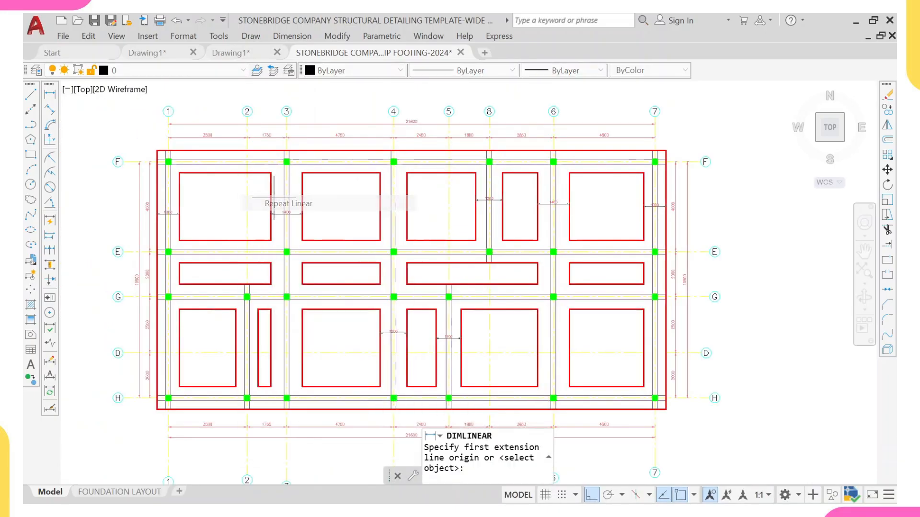
scroll(254, 181, up, 2)
click(211, 163)
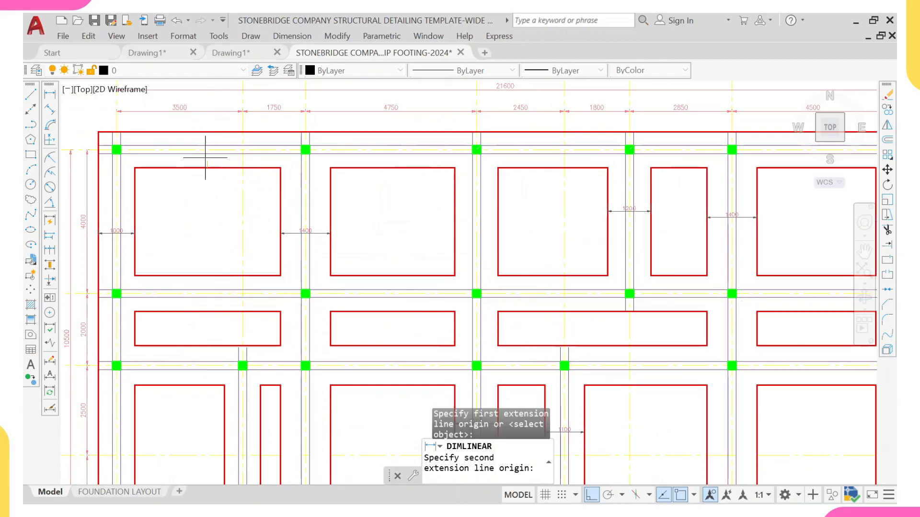
click(206, 132)
scroll(198, 143, up, 2)
scroll(197, 143, up, 1)
scroll(192, 148, down, 3)
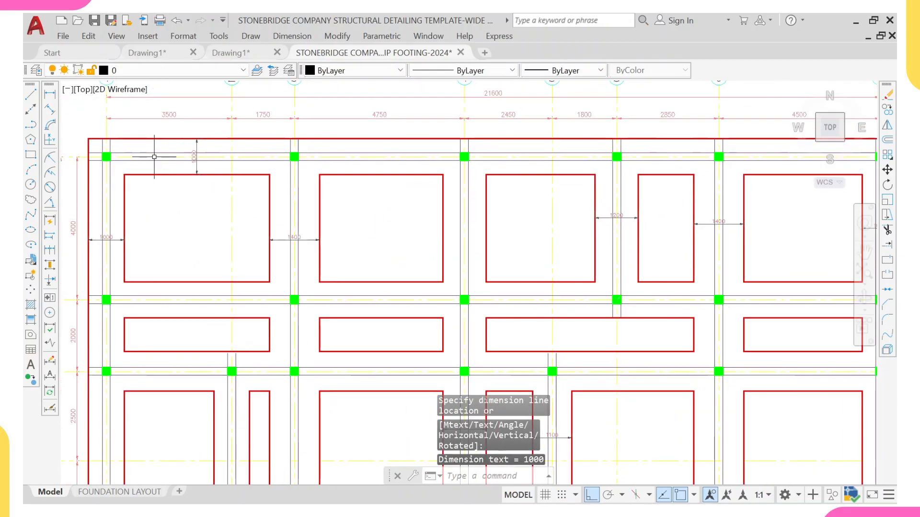
middle_drag(553, 295, 547, 240)
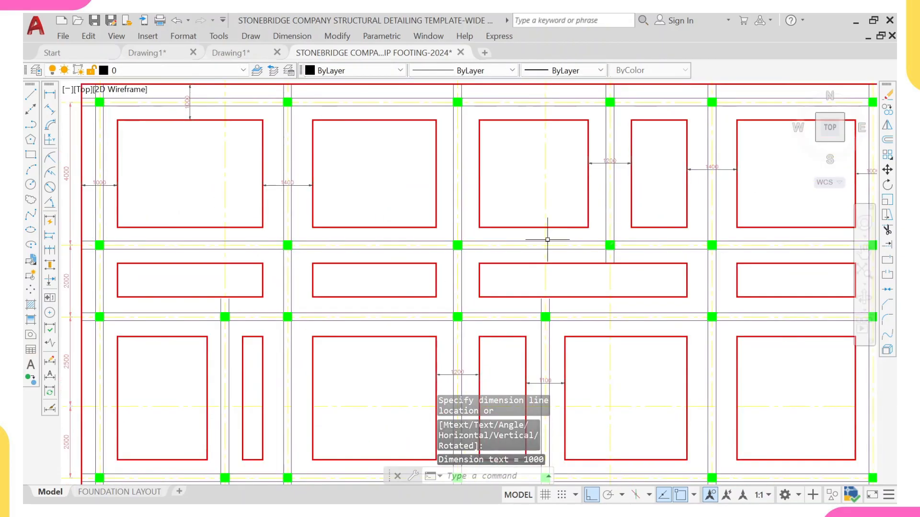
Step: Add a vertical dimension from the strip edge on grid line E down to the middle strip footing in bay E–G
right_click(502, 191)
click(544, 193)
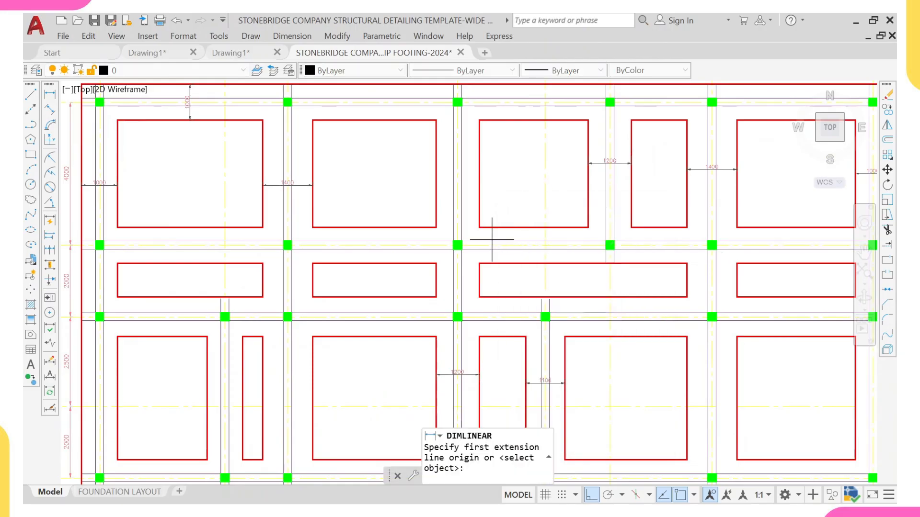
scroll(492, 239, up, 2)
click(498, 269)
click(497, 214)
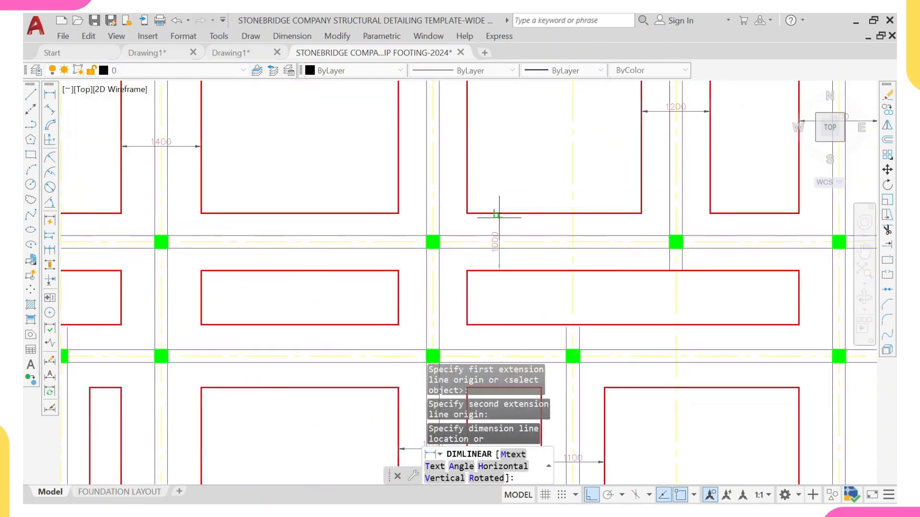
click(499, 218)
scroll(532, 236, down, 4)
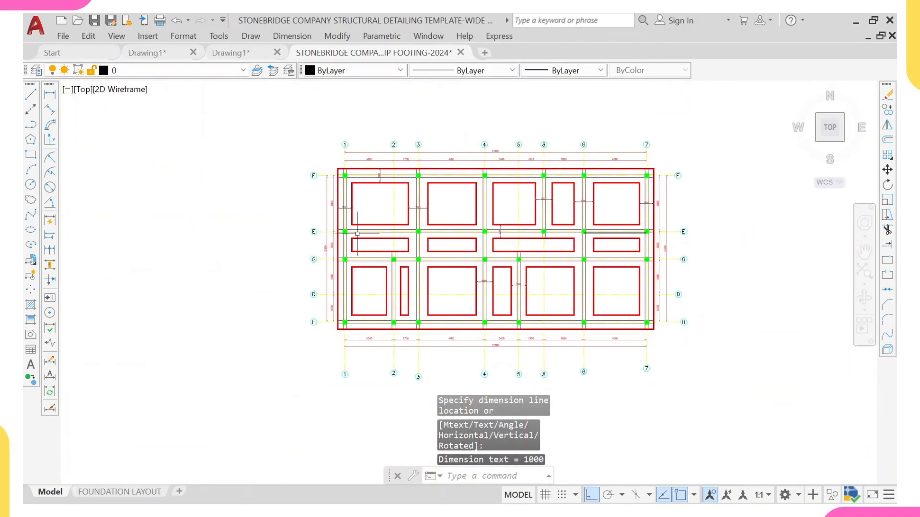
Step: Dimension the vertical gap between the strip footing in bay E–G and the pad below grid line G, between grids 3 and 4
scroll(440, 249, up, 4)
right_click(436, 241)
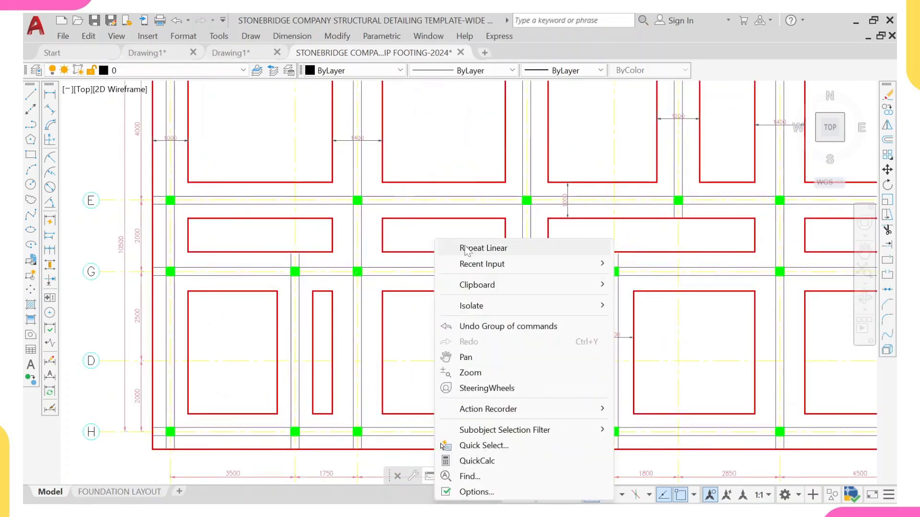
click(483, 248)
scroll(446, 292, up, 2)
click(443, 288)
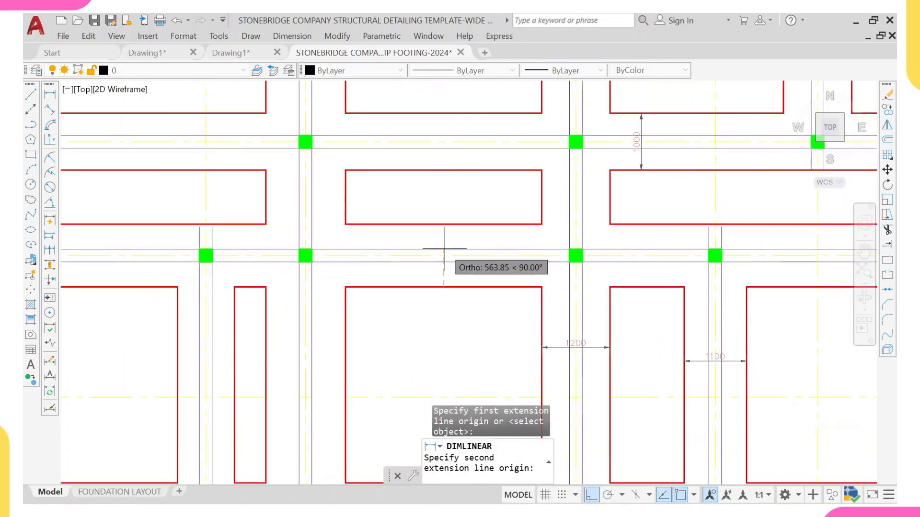
click(443, 224)
scroll(432, 254, up, 4)
scroll(434, 258, down, 6)
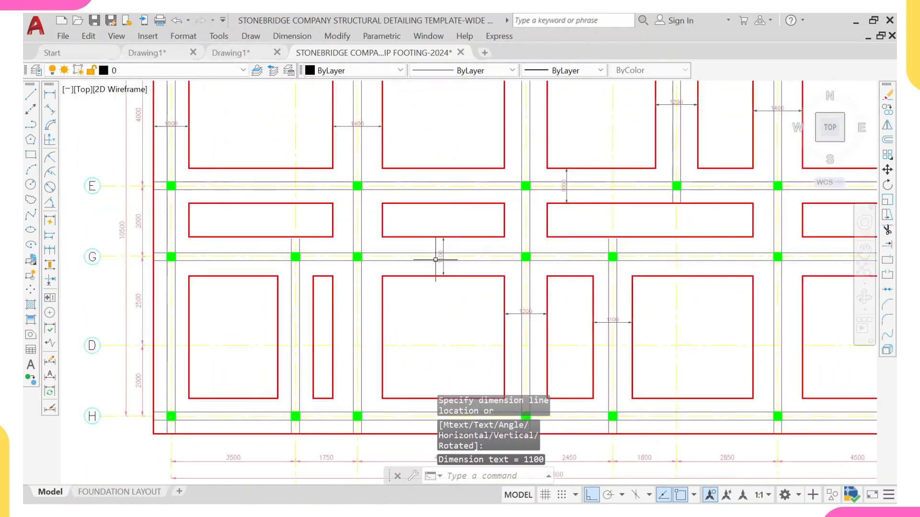
scroll(435, 259, down, 4)
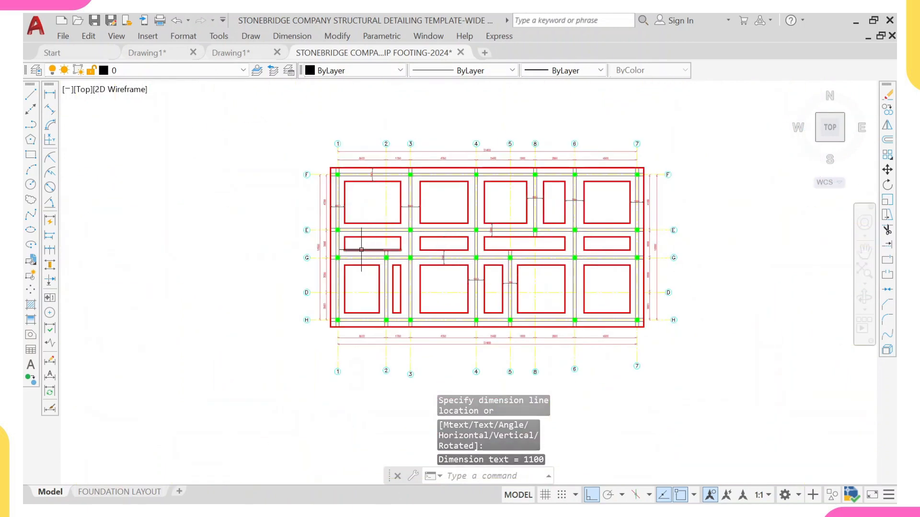
Step: Dimension the vertical offset from the pad between grids 8 and 6 down to the bottom strip edge on grid line H
scroll(433, 256, up, 2)
right_click(433, 259)
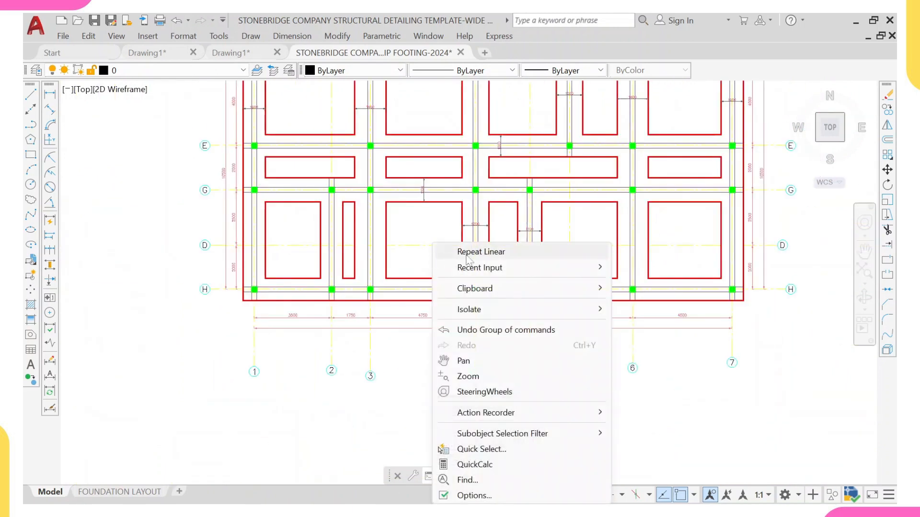
click(495, 258)
scroll(429, 301, up, 2)
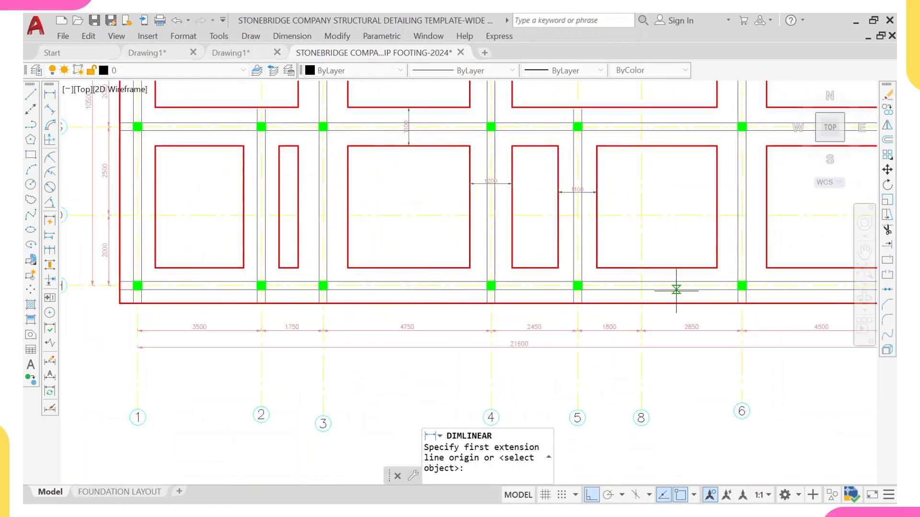
middle_drag(676, 291, 630, 291)
click(635, 300)
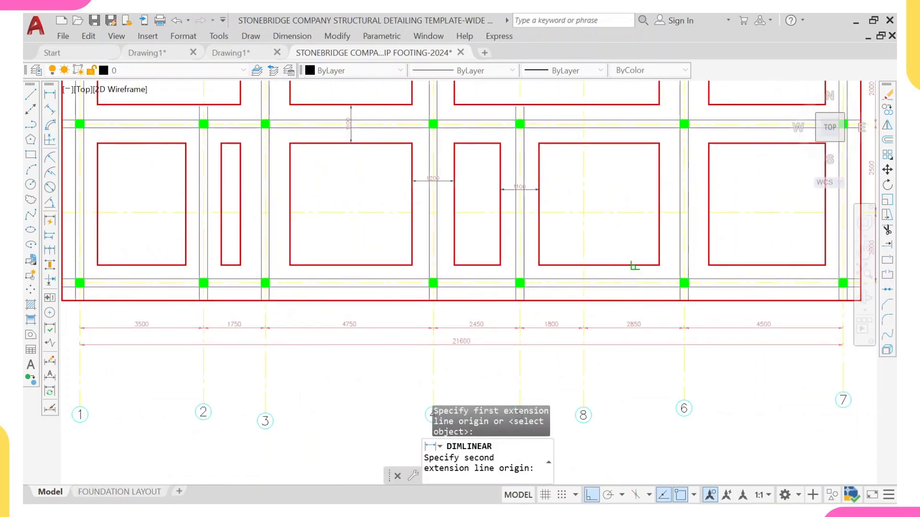
click(634, 266)
click(633, 267)
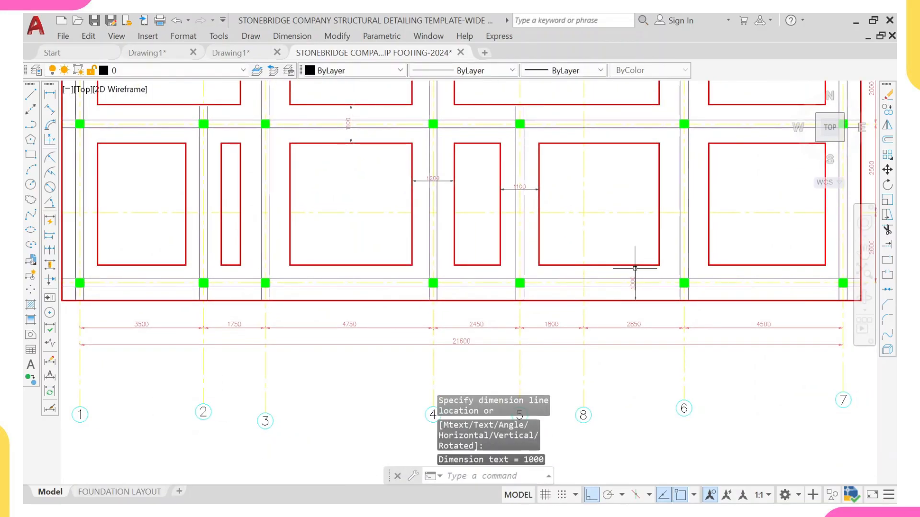
scroll(700, 273, down, 2)
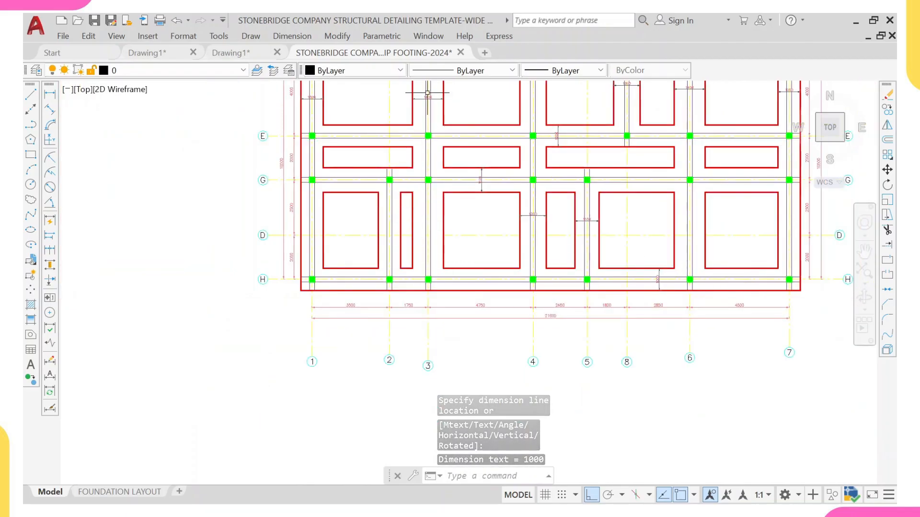
Step: Dimension the horizontal gap between the pads on either side of grid line 2 in bay G–H
scroll(388, 214, up, 3)
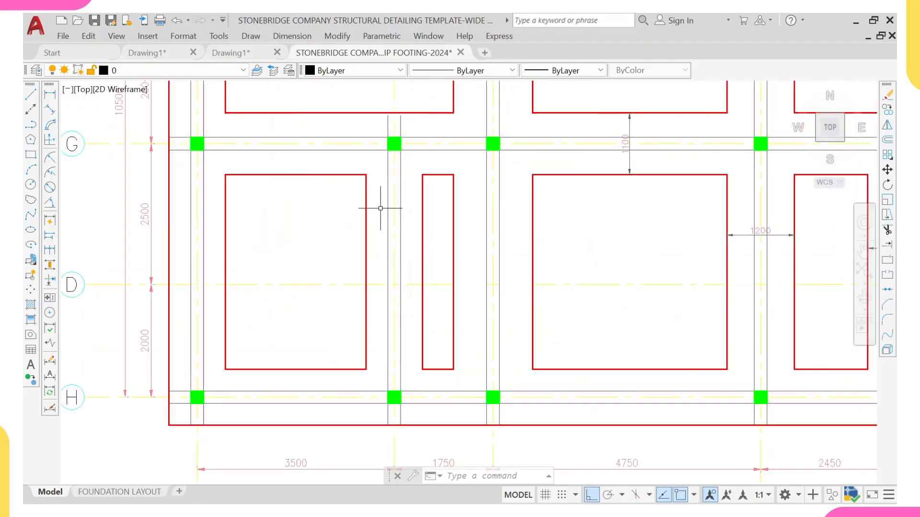
right_click(316, 218)
click(328, 224)
click(366, 225)
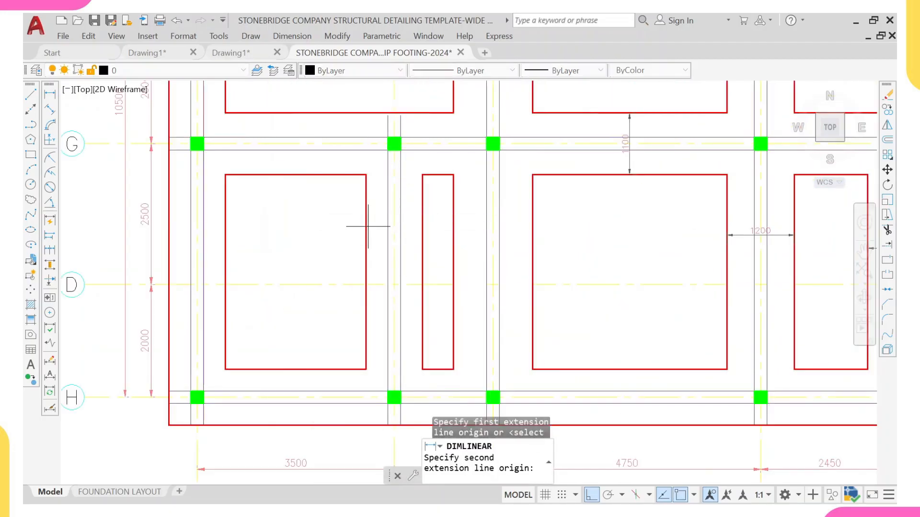
click(422, 225)
click(421, 229)
key(Escape)
scroll(381, 229, down, 5)
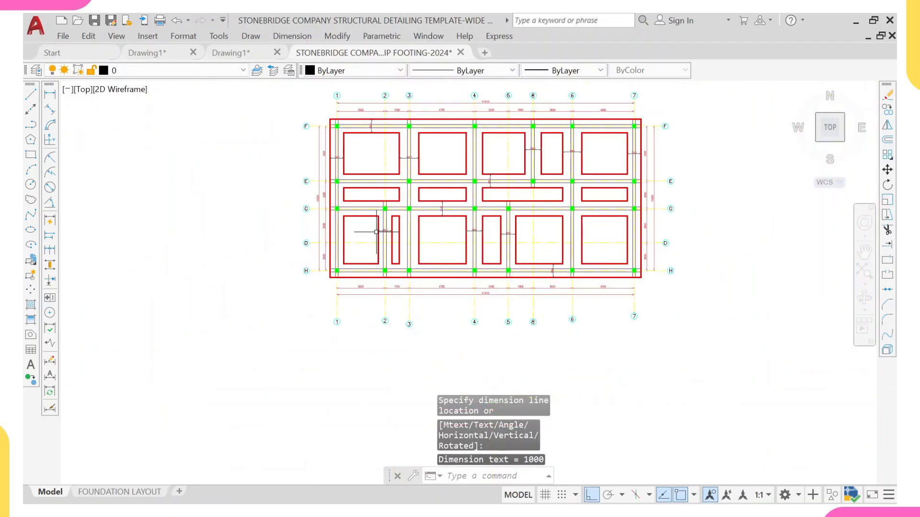
Step: Match the properties of the 2000 dimension between grids E and G onto the new pad dimensions near grids 2 and 3
scroll(325, 195, up, 2)
click(311, 194)
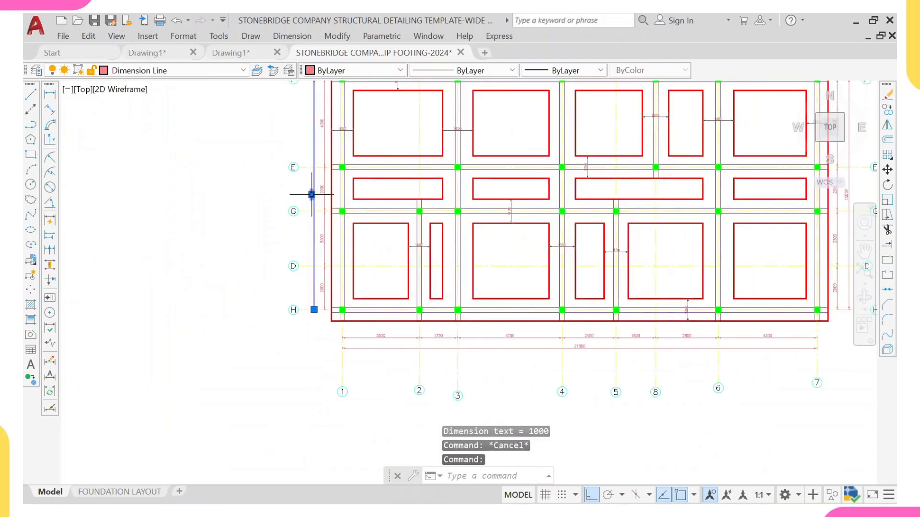
text(MA)
key(Return)
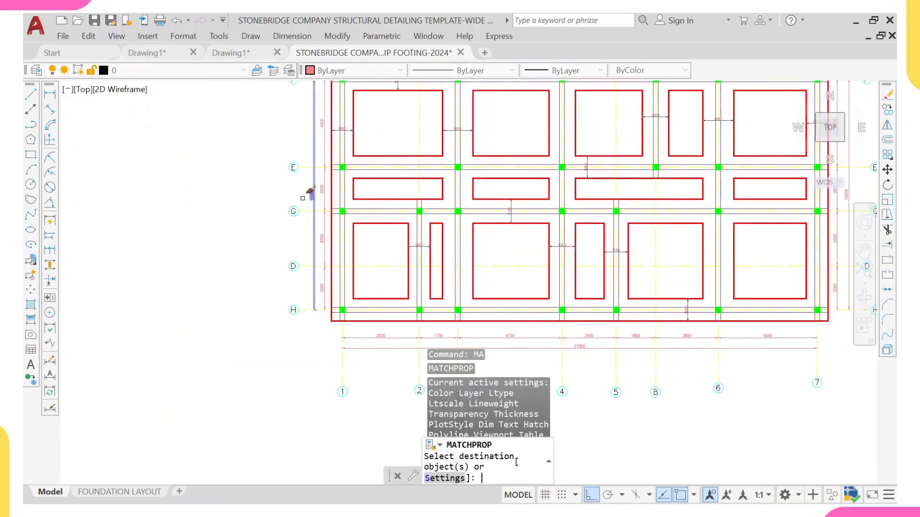
scroll(323, 176, up, 2)
scroll(323, 175, up, 4)
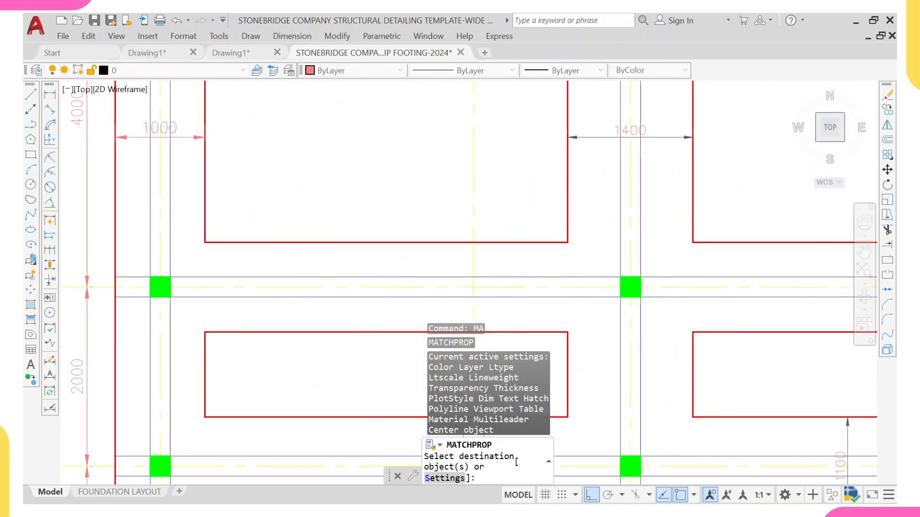
scroll(288, 143, down, 4)
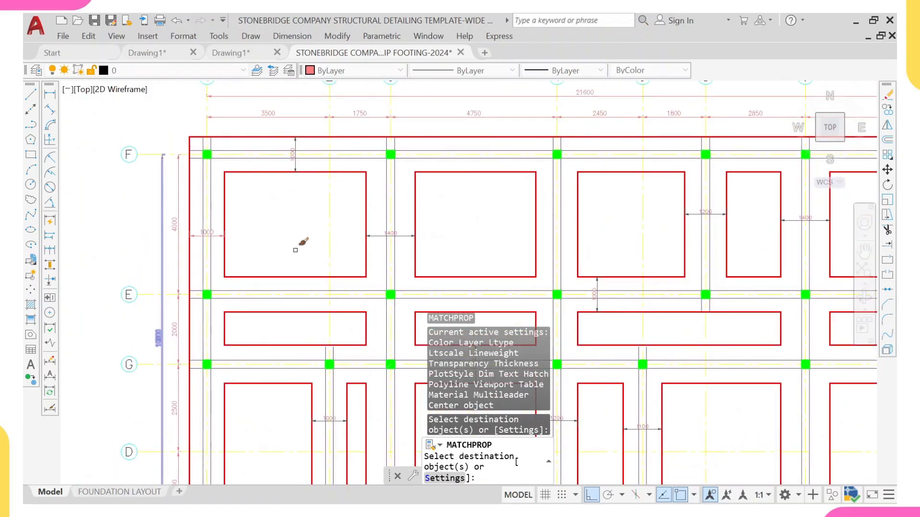
scroll(296, 249, down, 3)
scroll(298, 318, up, 5)
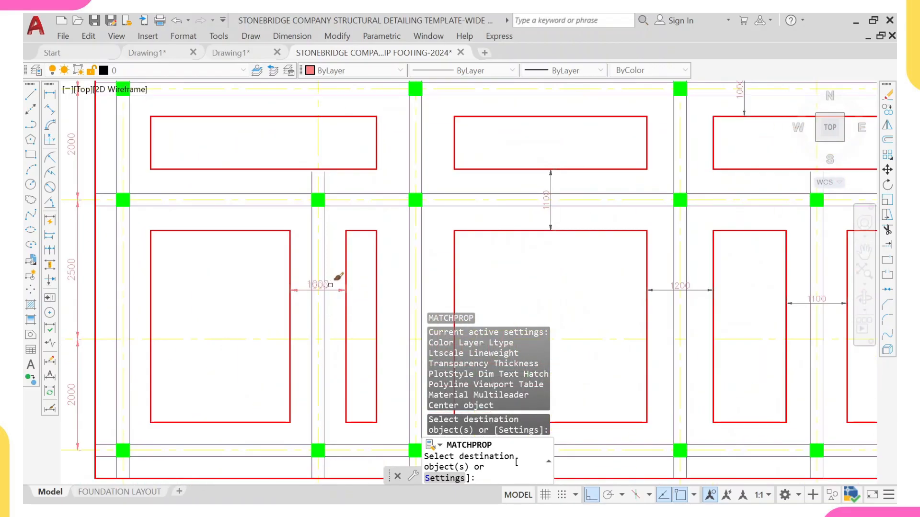
click(330, 284)
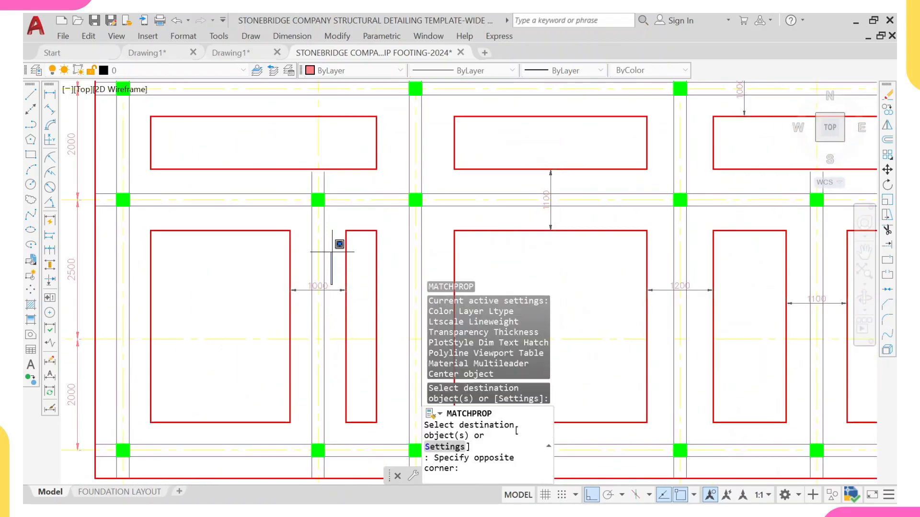
click(330, 307)
middle_drag(401, 160, 360, 281)
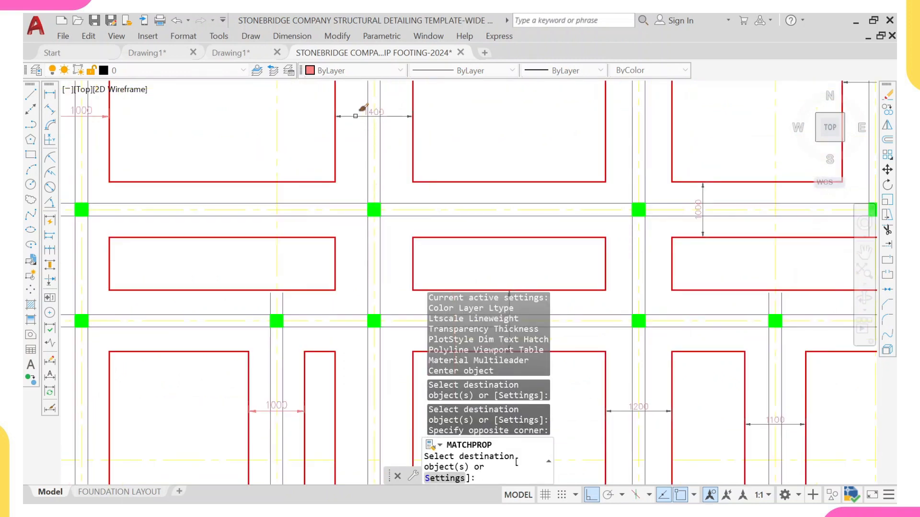
scroll(364, 119, down, 5)
scroll(411, 199, up, 5)
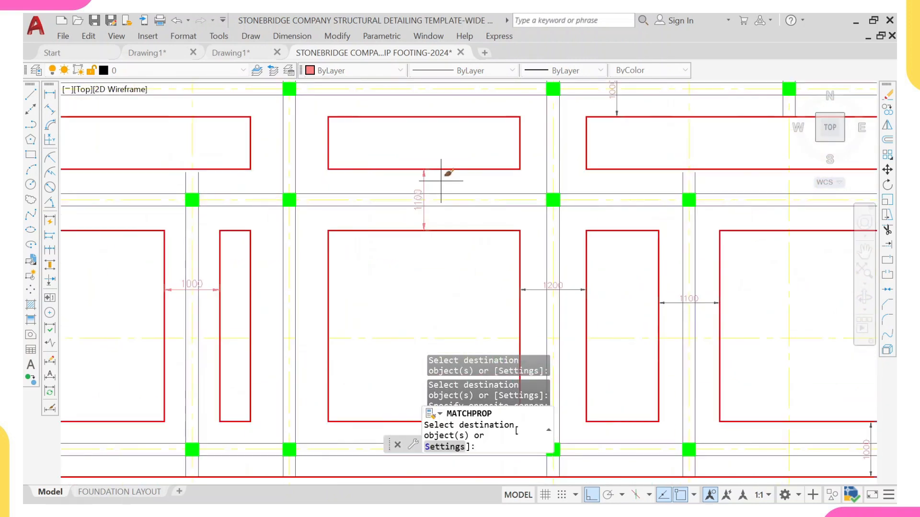
click(441, 182)
click(395, 187)
scroll(425, 184, down, 5)
middle_drag(456, 189, 449, 204)
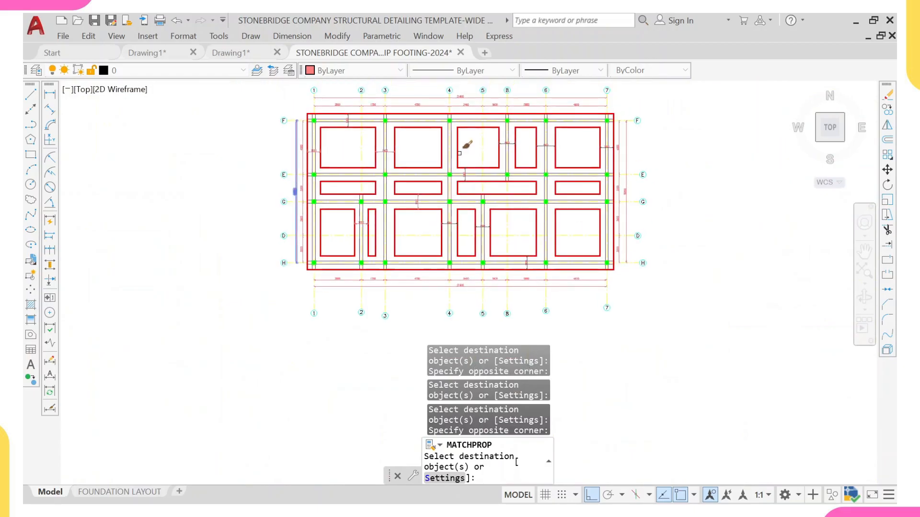
scroll(459, 214, up, 4)
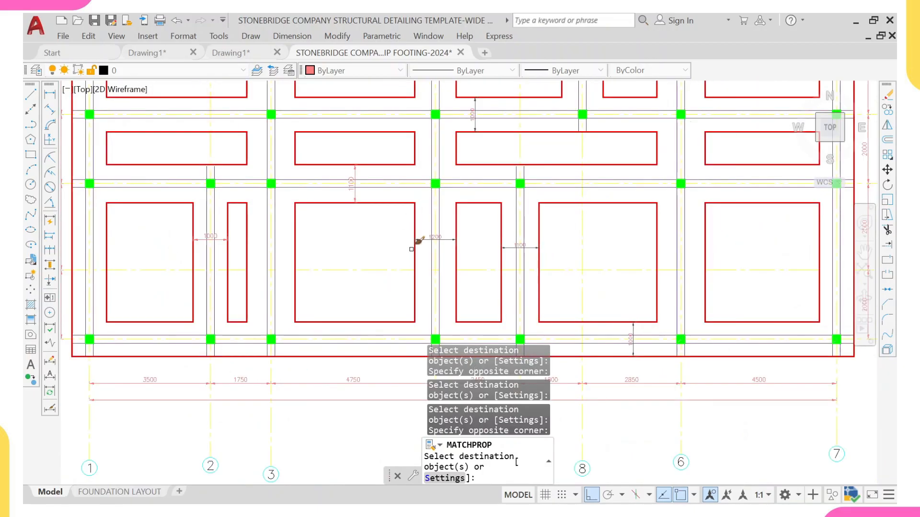
Step: Apply the matched dimension properties to the gap dimensions between the pads in bay G–H near grids 3 to 5
scroll(411, 249, up, 2)
click(435, 235)
click(424, 218)
scroll(428, 216, down, 6)
middle_drag(485, 222, 426, 237)
scroll(426, 238, up, 4)
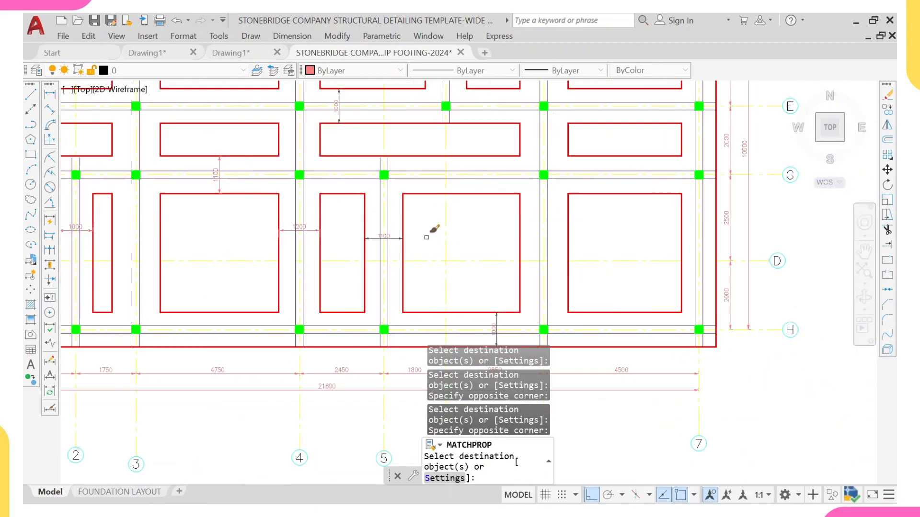
scroll(426, 237, up, 2)
click(381, 248)
click(377, 219)
scroll(390, 203, down, 6)
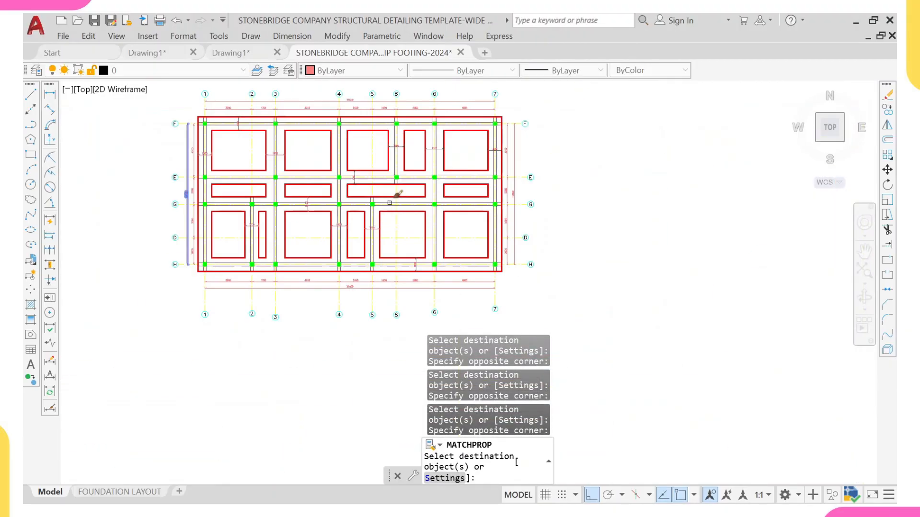
Step: Apply the matched properties to the remaining gap dimensions in bays F–E and along grid line H, ending the command
scroll(389, 203, up, 6)
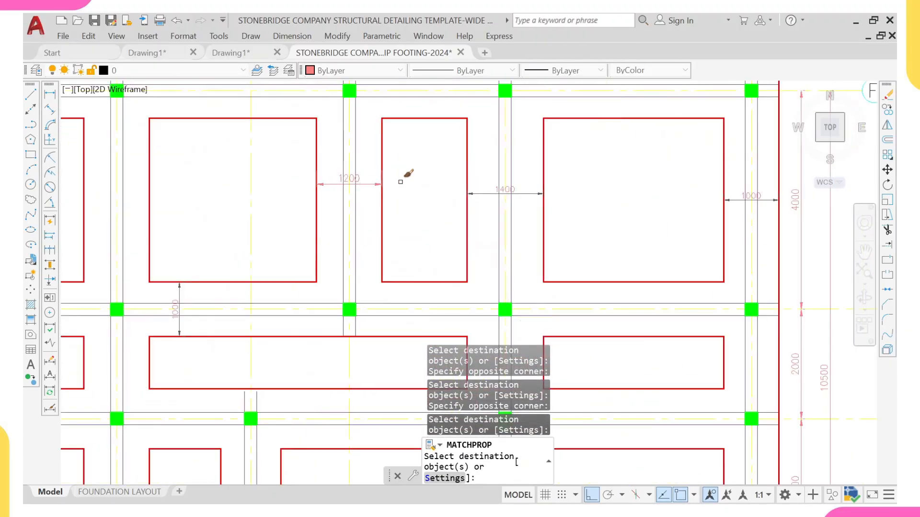
click(493, 195)
middle_drag(519, 257, 459, 197)
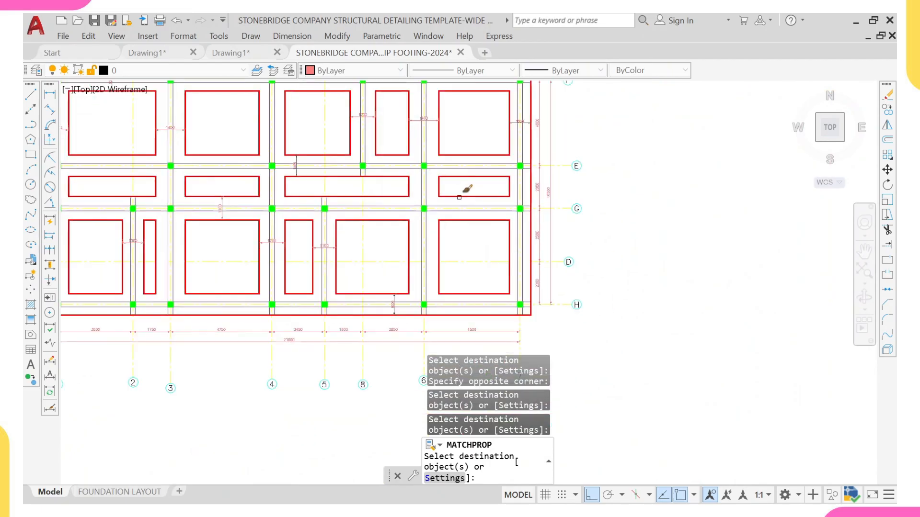
scroll(522, 119, up, 4)
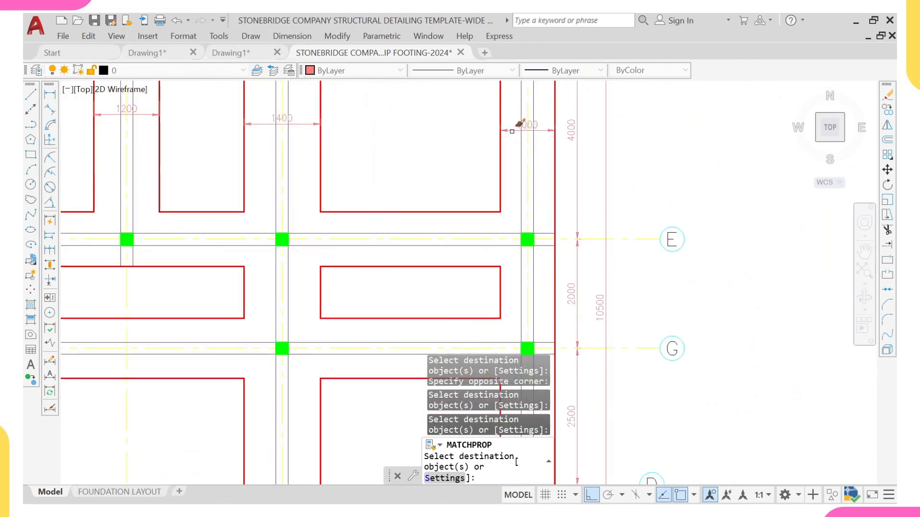
scroll(479, 123, down, 6)
scroll(293, 162, up, 4)
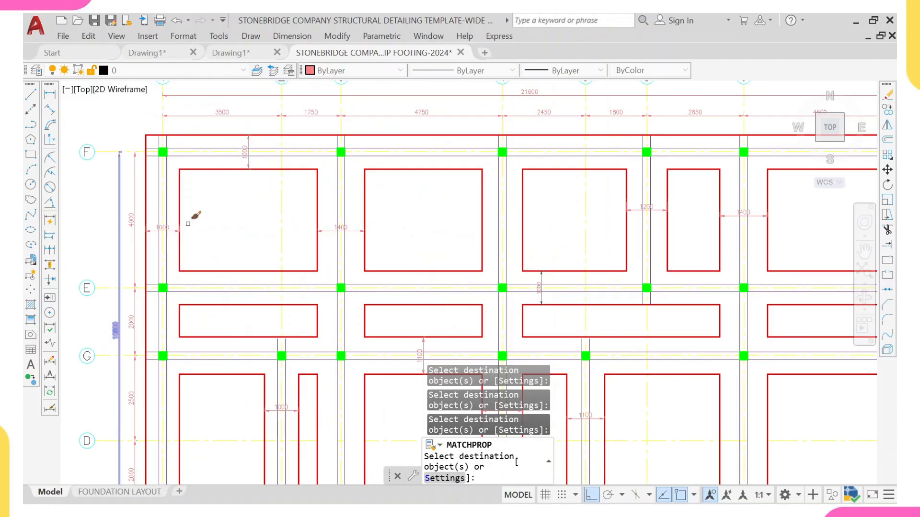
scroll(188, 224, down, 3)
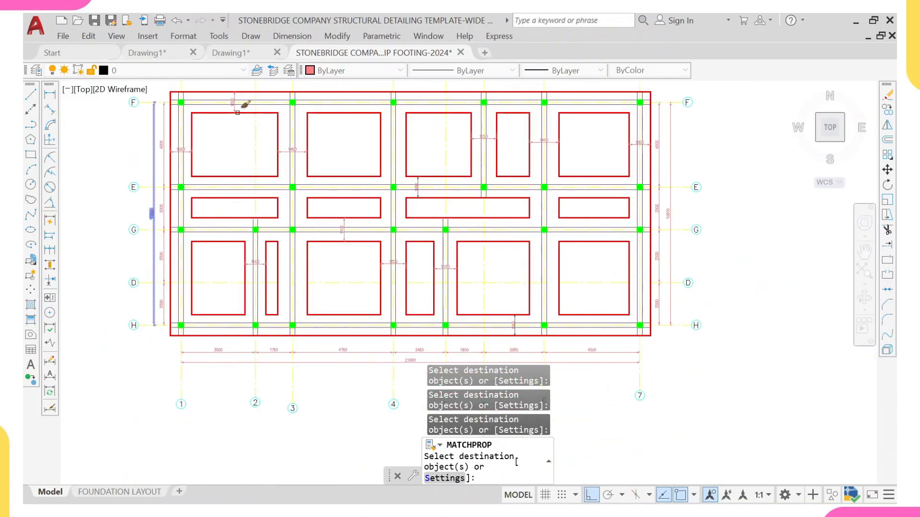
scroll(443, 182, up, 2)
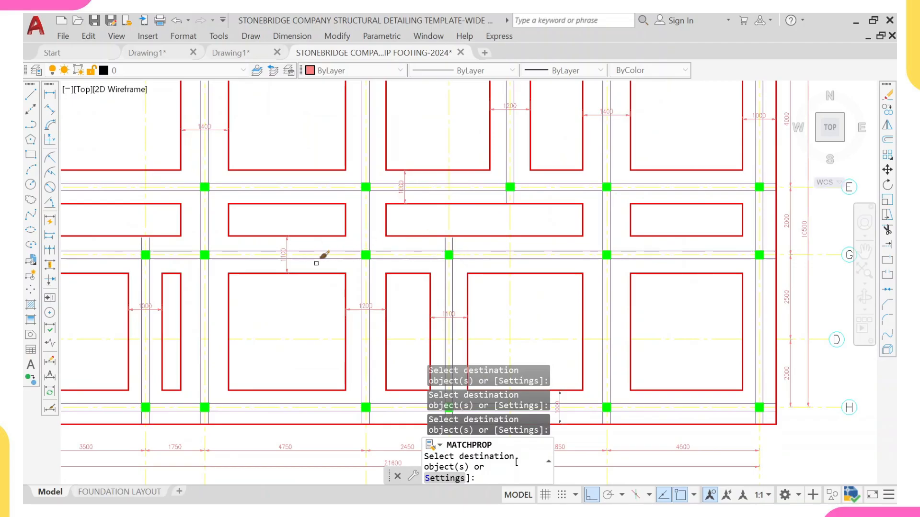
scroll(371, 230, down, 3)
middle_drag(376, 234, 371, 244)
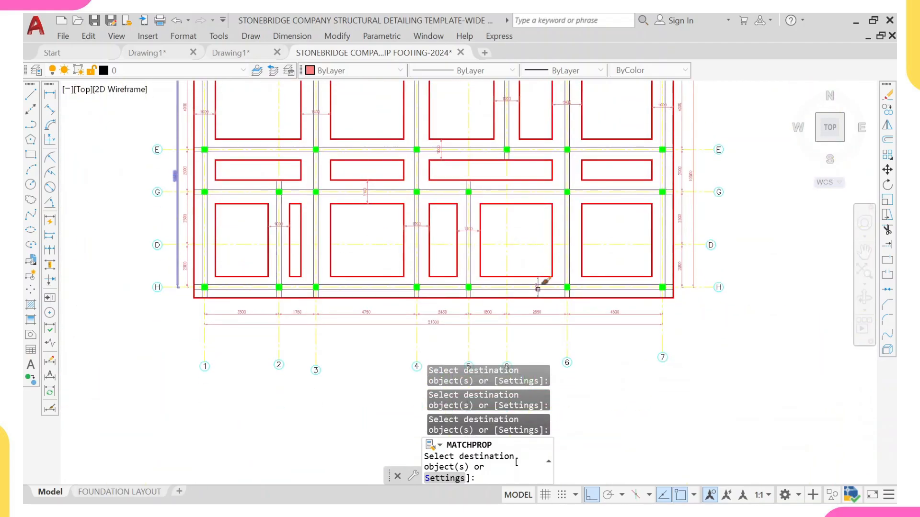
scroll(538, 289, up, 4)
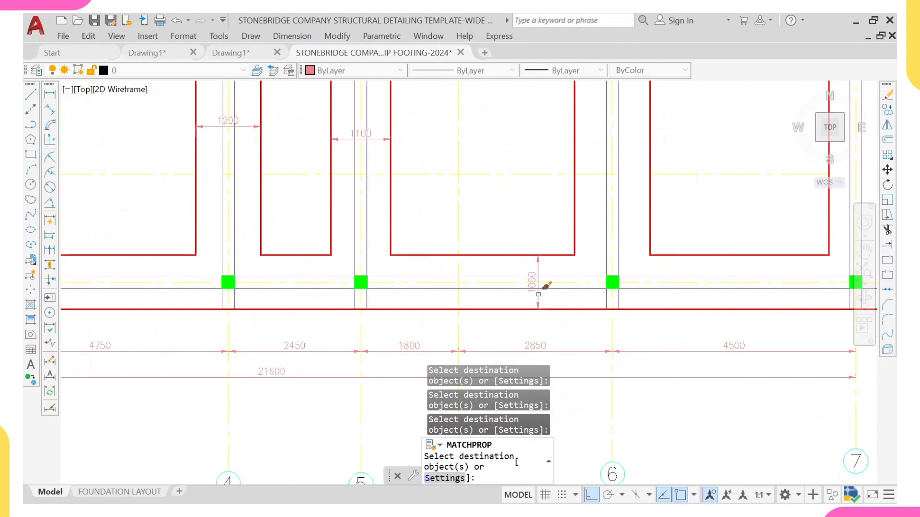
scroll(544, 286, down, 4)
key(Escape)
scroll(404, 276, down, 6)
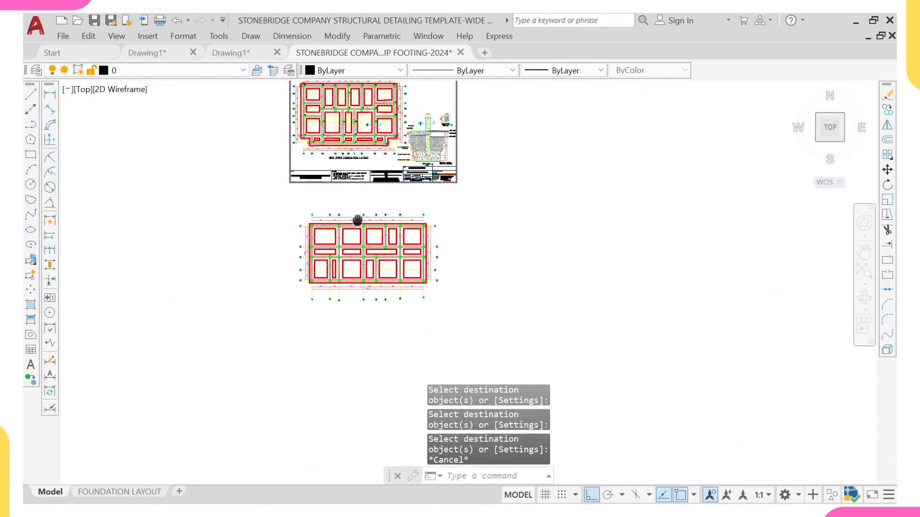
middle_drag(364, 220, 338, 290)
scroll(312, 207, up, 4)
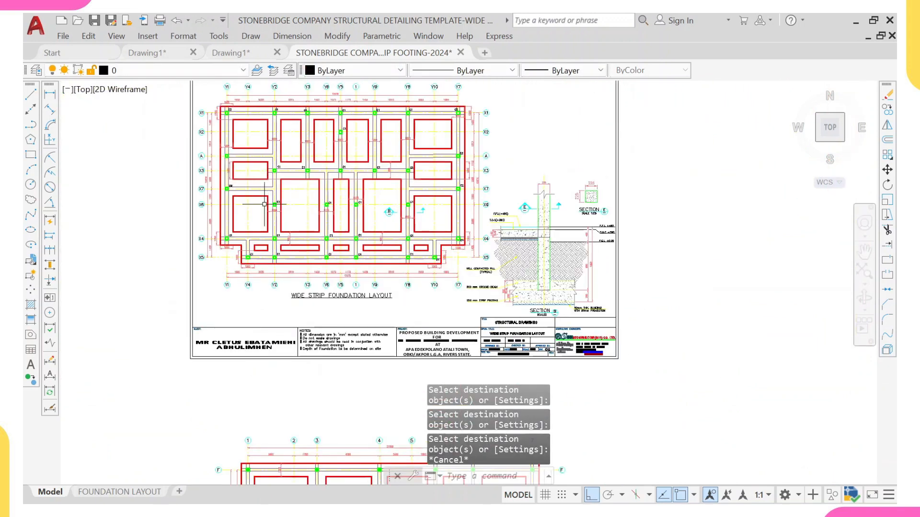
scroll(316, 211, up, 2)
middle_drag(307, 196, 326, 231)
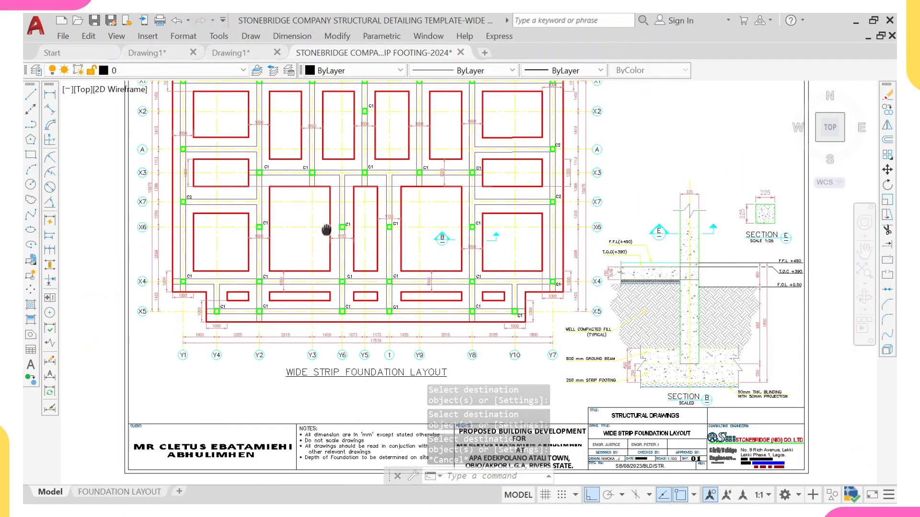
scroll(283, 160, up, 3)
scroll(280, 163, up, 1)
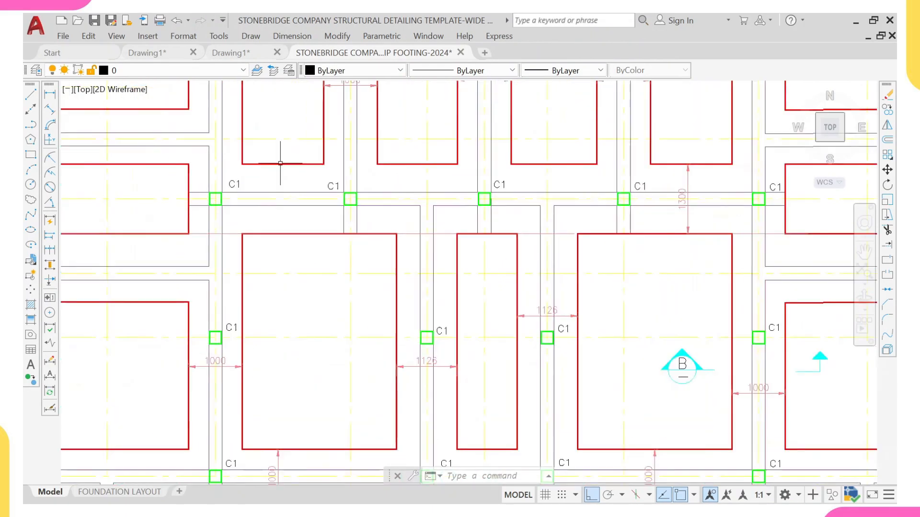
scroll(280, 164, up, 2)
click(239, 189)
click(198, 200)
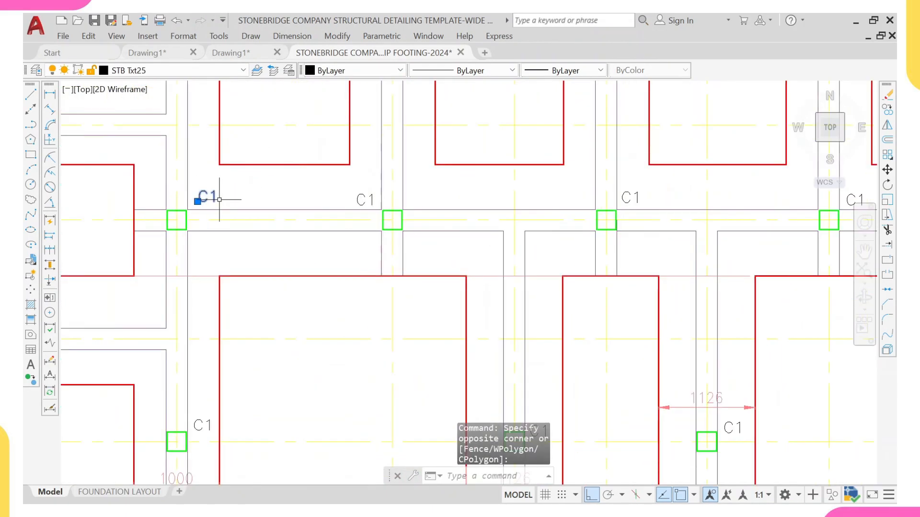
text(q)
text(o)
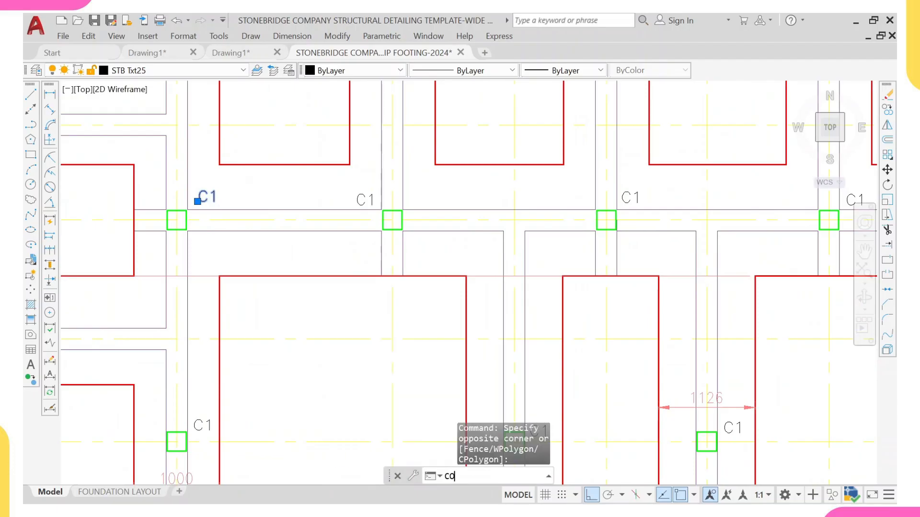
key(Return)
click(177, 219)
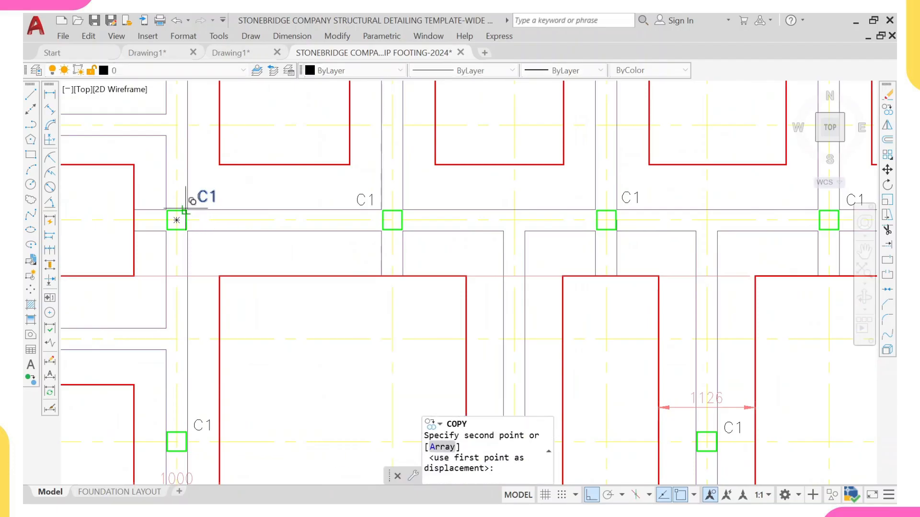
scroll(192, 192, down, 8)
key(Escape)
scroll(199, 163, down, 5)
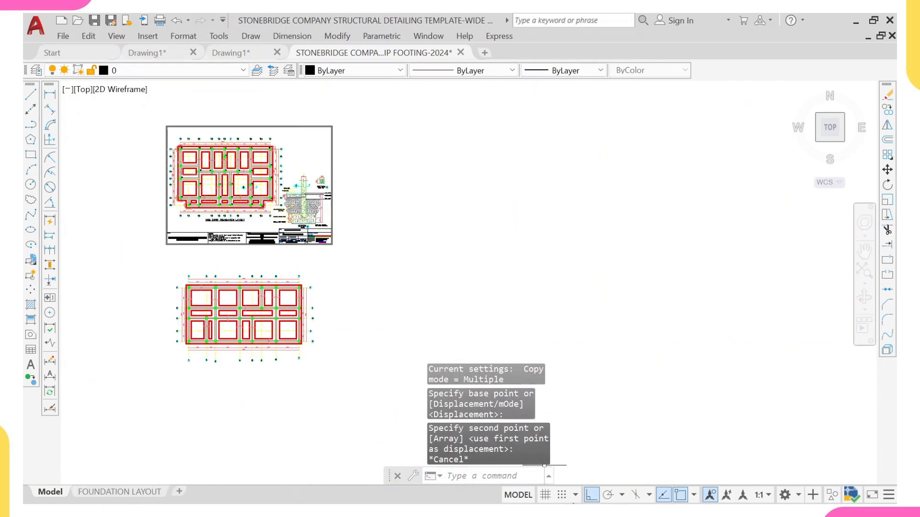
Step: Switch to ProtaStructure and inspect the beams, columns and foundation members in the 3D model view
click(592, 491)
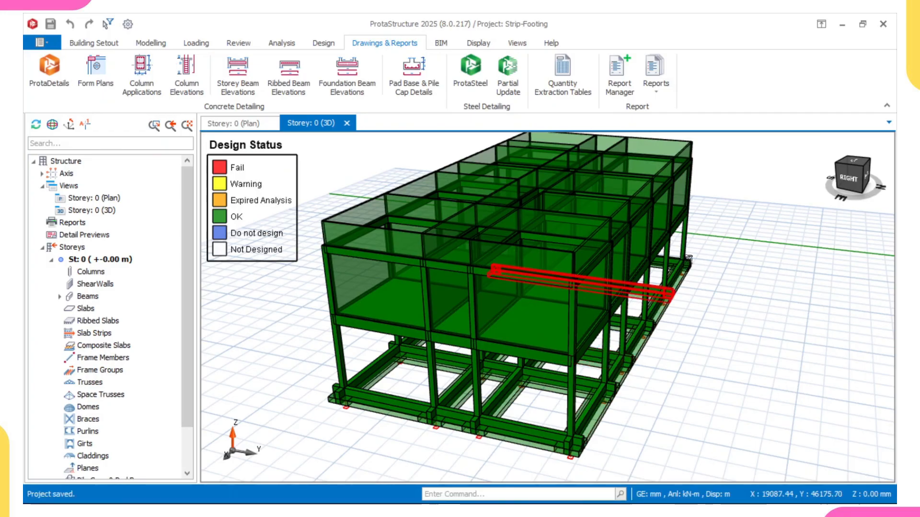
middle_drag(670, 288, 566, 273)
scroll(569, 280, down, 1)
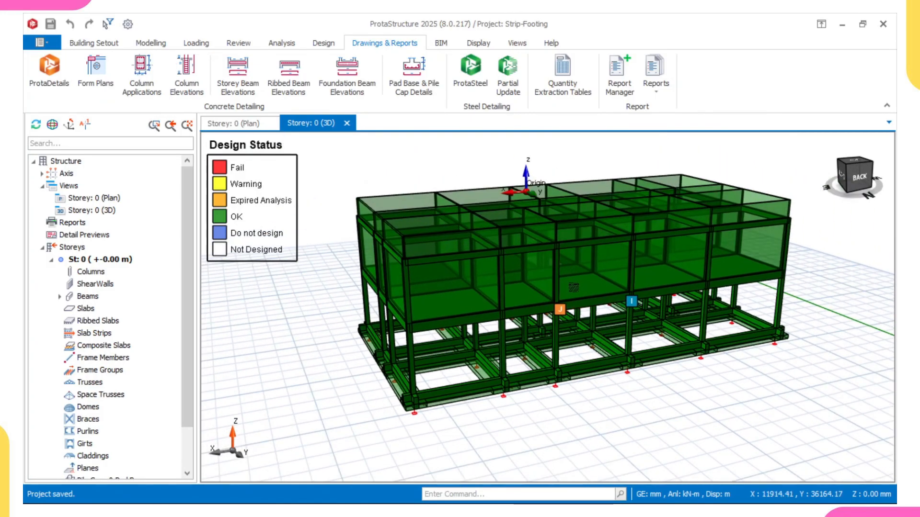
middle_drag(654, 337, 595, 332)
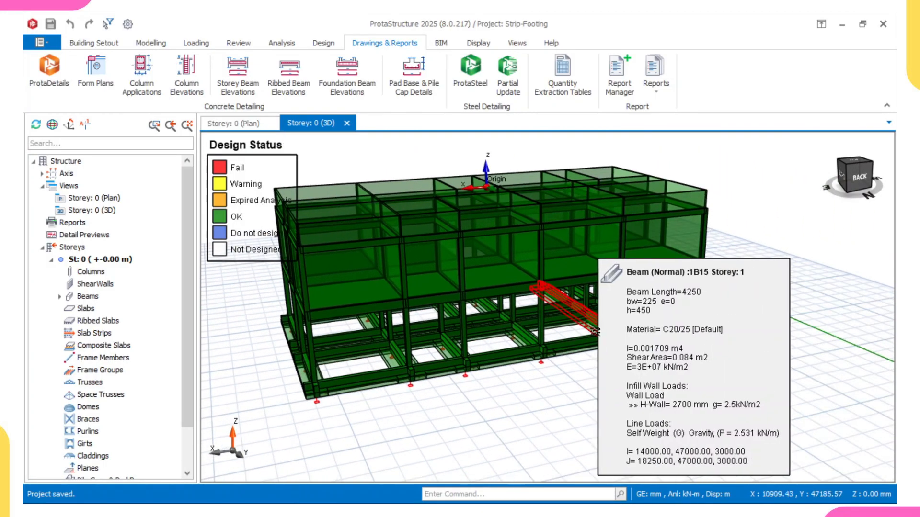
scroll(608, 368, down, 3)
middle_drag(608, 367, 539, 357)
scroll(585, 372, up, 5)
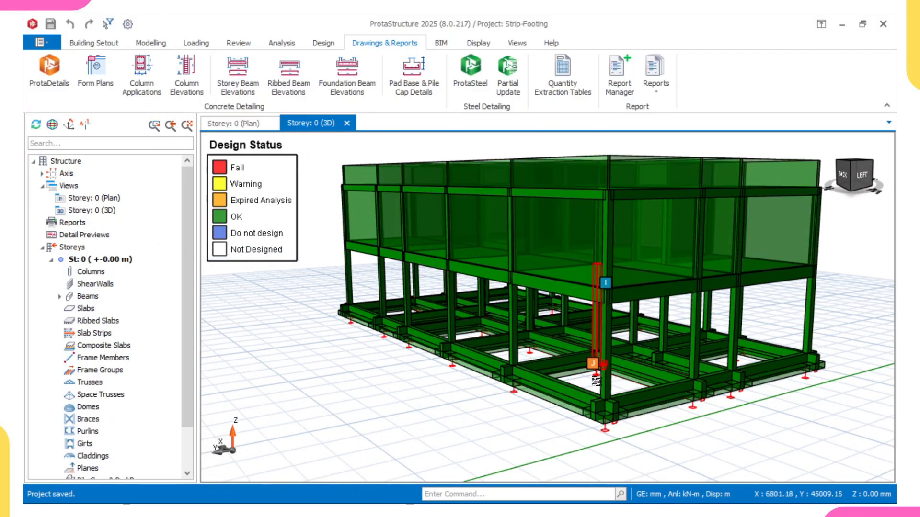
scroll(596, 381, up, 2)
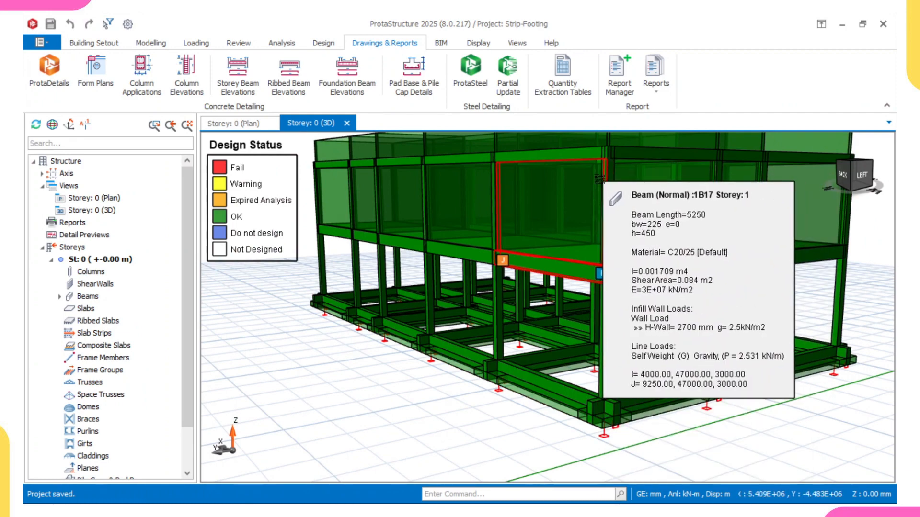
middle_drag(594, 216, 580, 251)
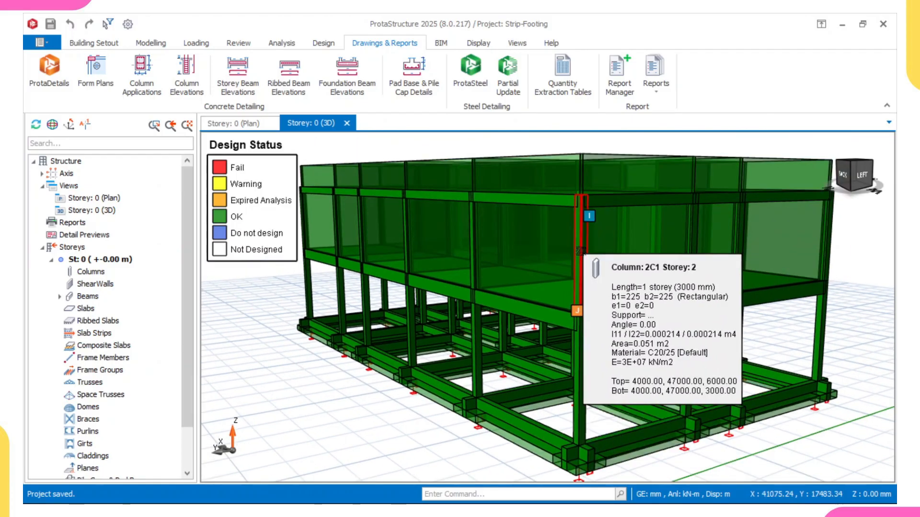
mouse_move(592, 243)
shift+middle_down()
mouse_move(579, 271)
mouse_move(575, 241)
shift+middle_up()
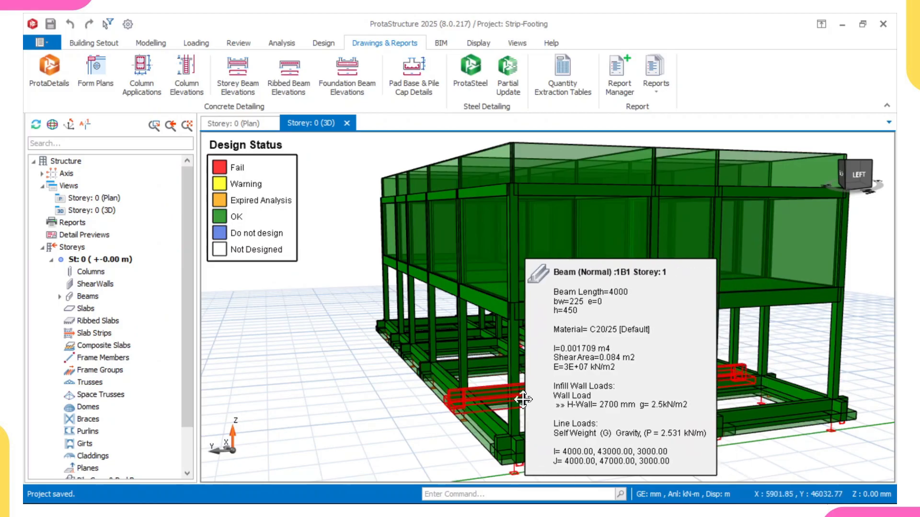
middle_drag(517, 413, 485, 354)
right_drag(484, 354, 483, 372)
right_click(483, 373)
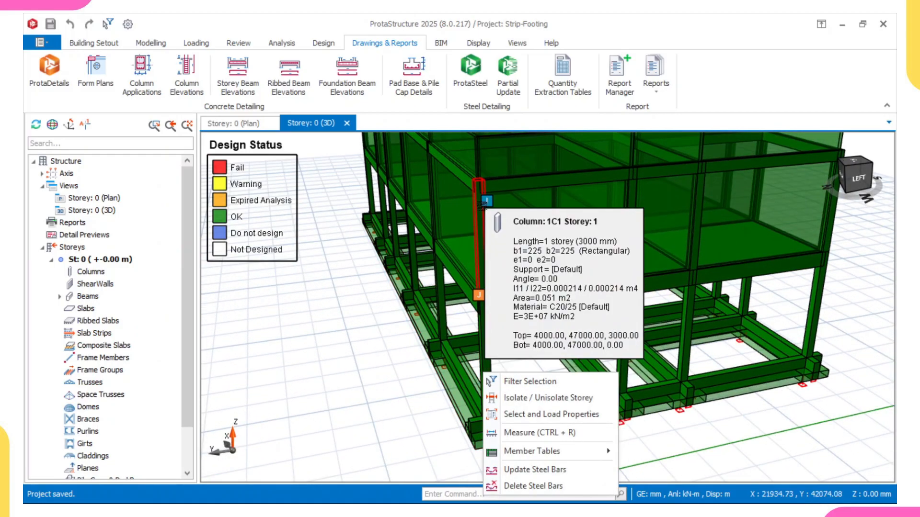
click(536, 357)
scroll(538, 377, down, 1)
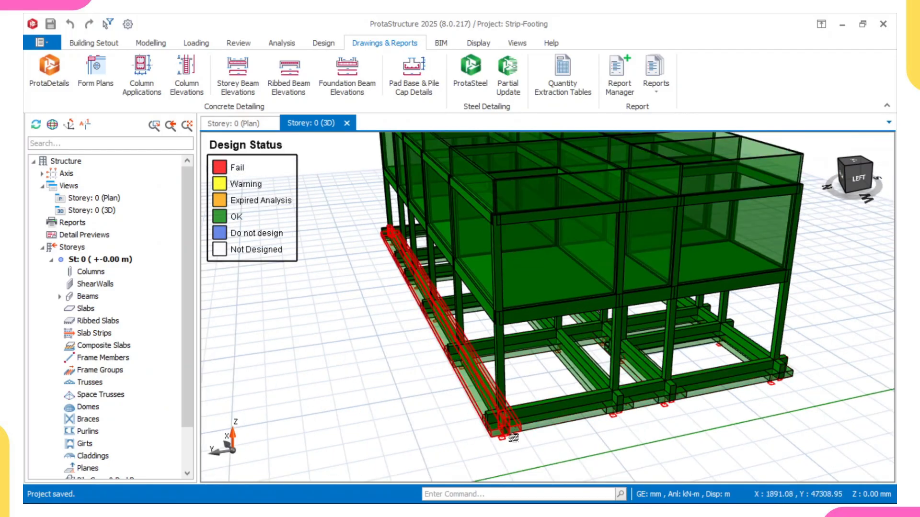
scroll(561, 320, up, 1)
mouse_move(533, 304)
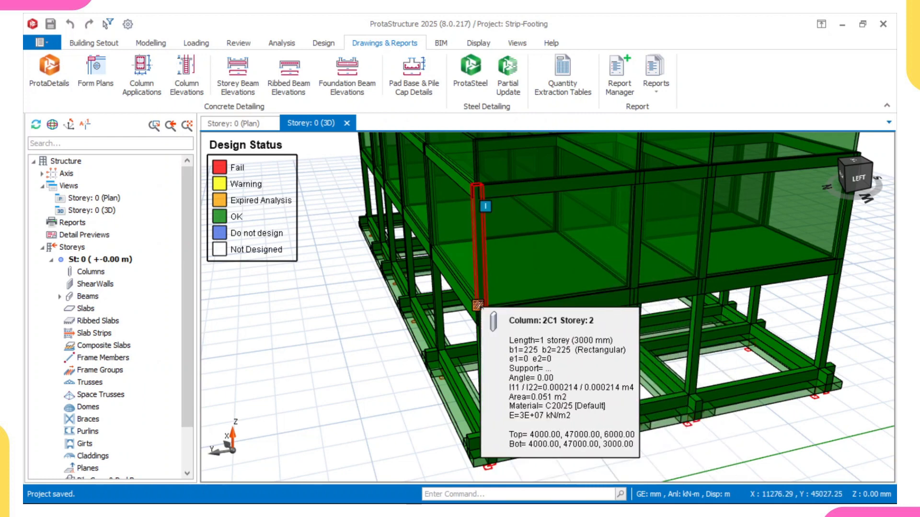
Step: Switch to the exported Drawing1 file and examine the column schedule and material properties tables
mouse_move(558, 504)
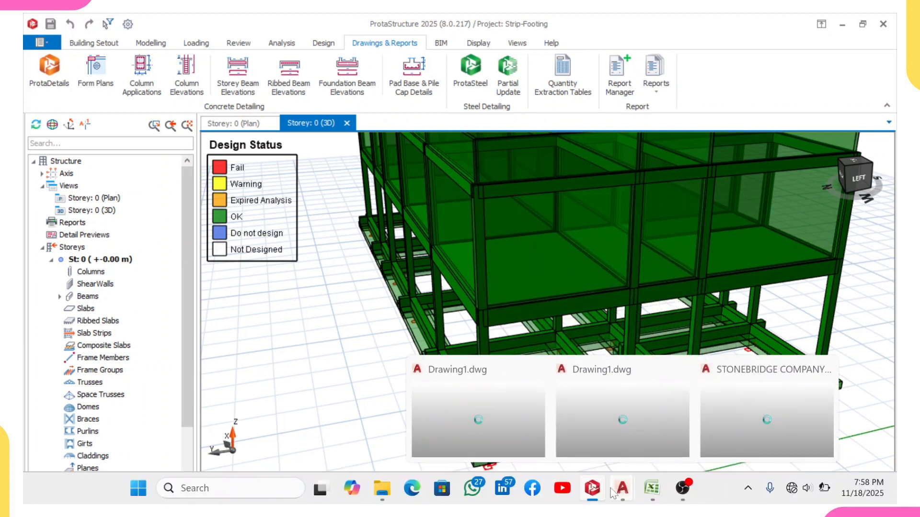
mouse_move(622, 490)
click(604, 413)
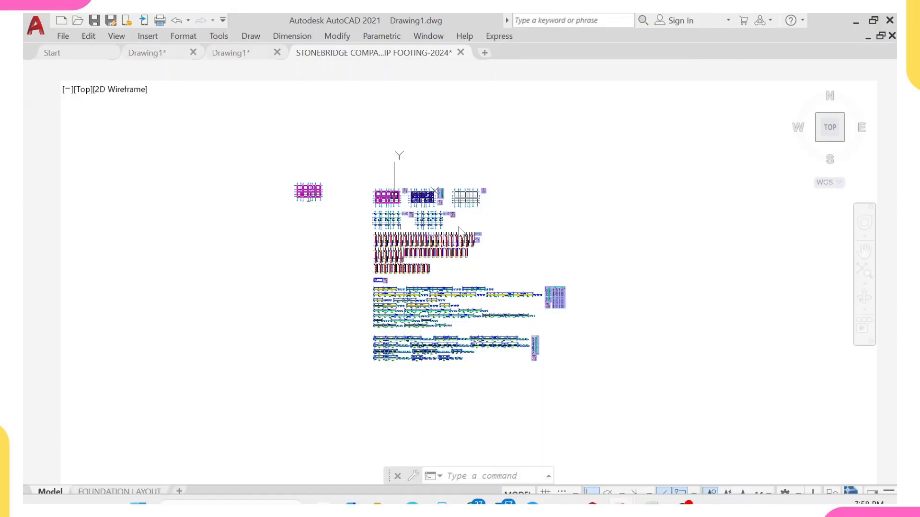
middle_drag(338, 402, 328, 250)
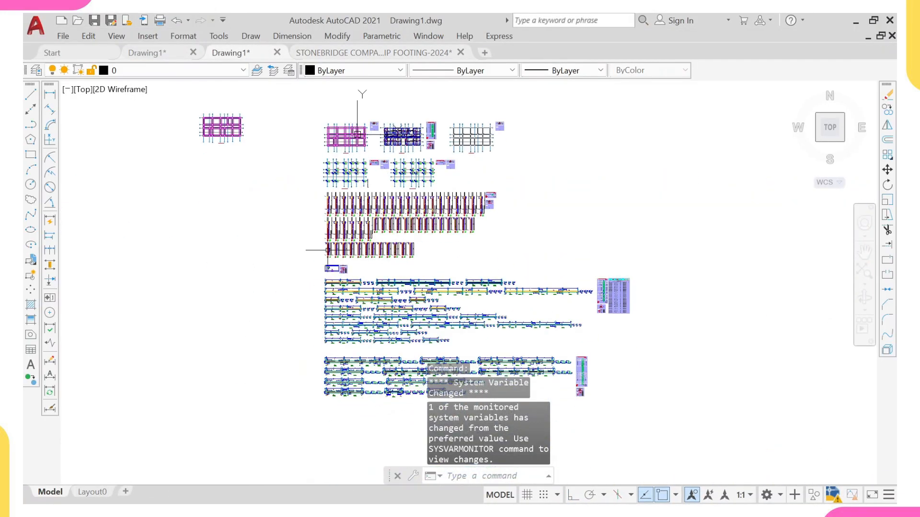
scroll(334, 269, up, 8)
mouse_move(311, 302)
middle_down()
mouse_move(311, 187)
mouse_move(326, 150)
mouse_move(304, 201)
middle_up()
scroll(311, 187, up, 6)
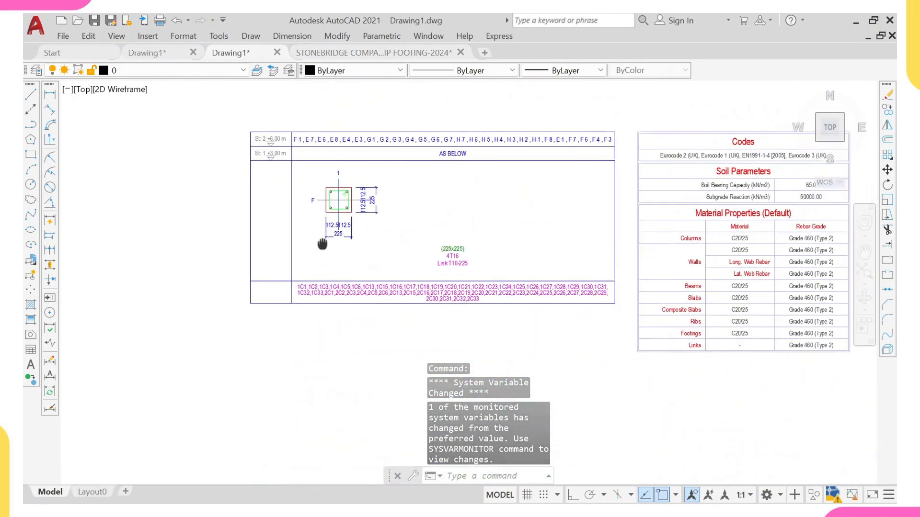
scroll(311, 192, up, 3)
scroll(301, 190, up, 4)
scroll(360, 177, down, 5)
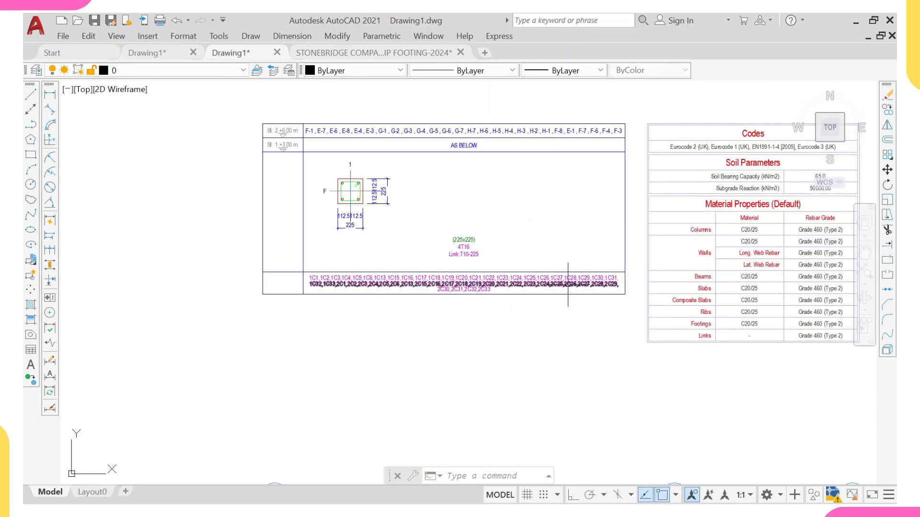
scroll(495, 150, up, 2)
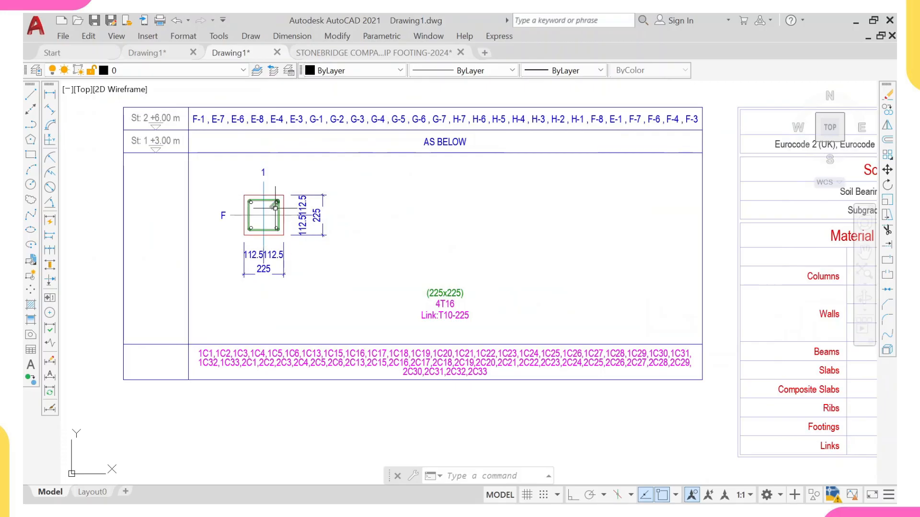
scroll(438, 195, down, 2)
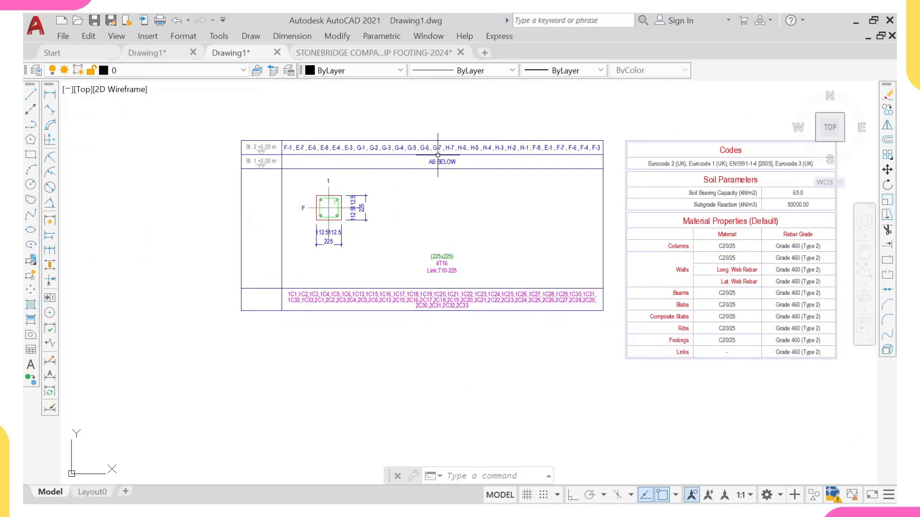
Step: Zoom in on the column detail table to read the column section, reinforcement and column marks
scroll(337, 201, up, 2)
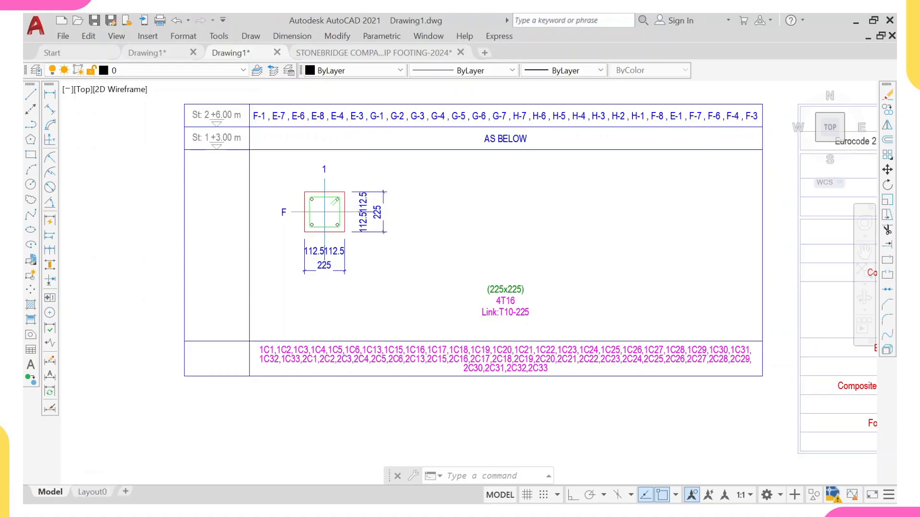
scroll(508, 225, up, 2)
scroll(318, 218, down, 2)
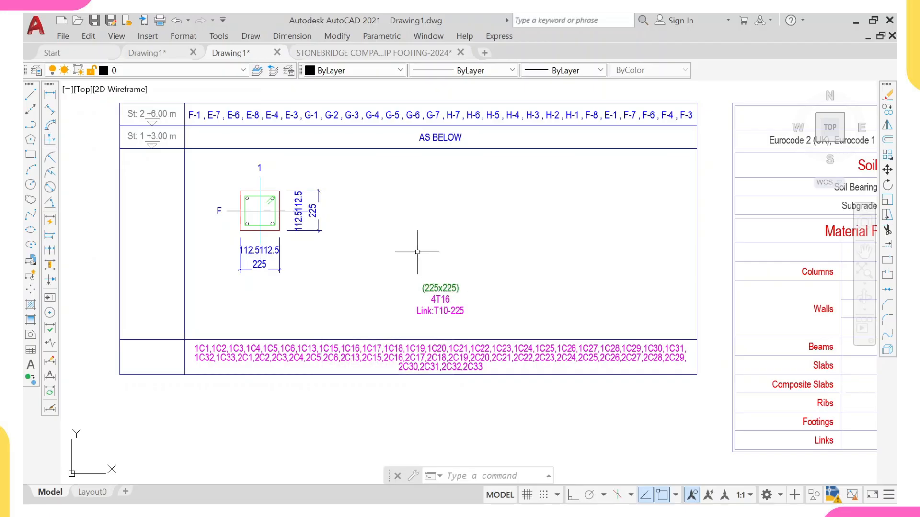
scroll(382, 238, down, 4)
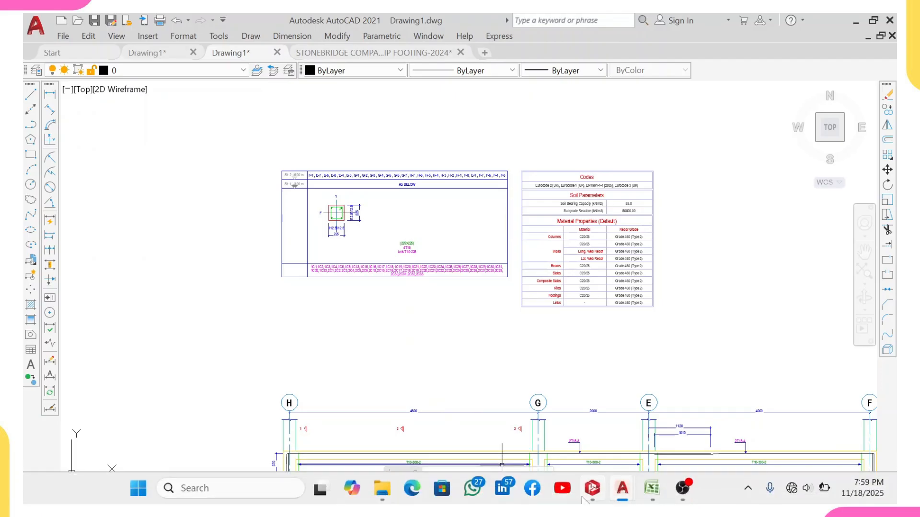
Step: Switch to ProtaStructure and orbit the 3D model to check the beam and strip footing member properties
click(603, 498)
scroll(558, 284, down, 5)
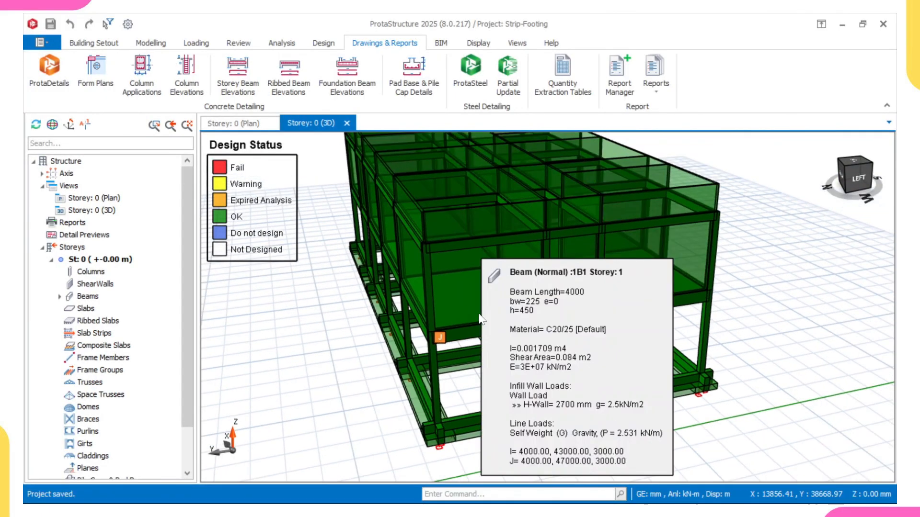
mouse_move(487, 306)
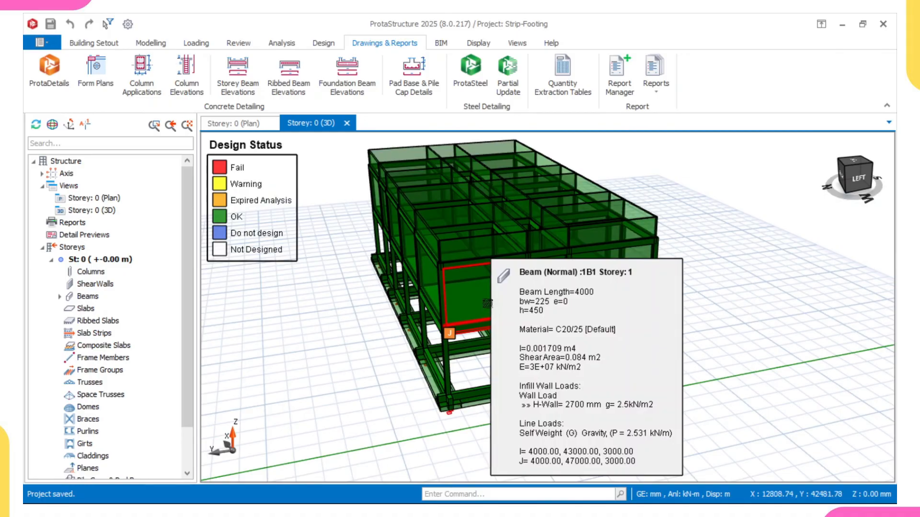
middle_drag(487, 303, 468, 302)
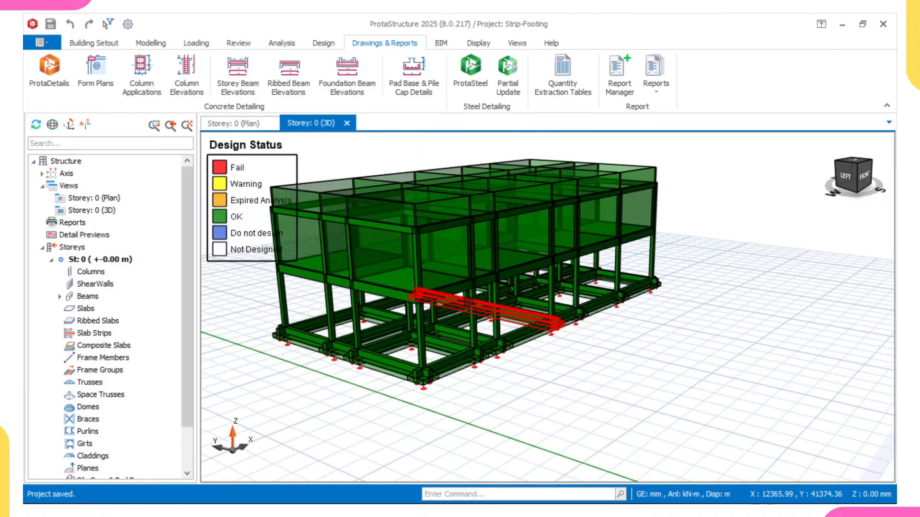
mouse_move(469, 303)
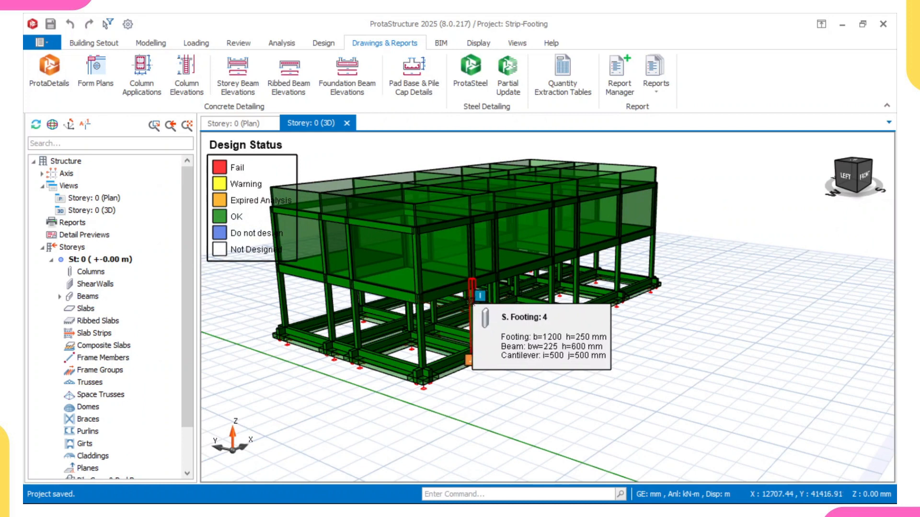
mouse_move(561, 263)
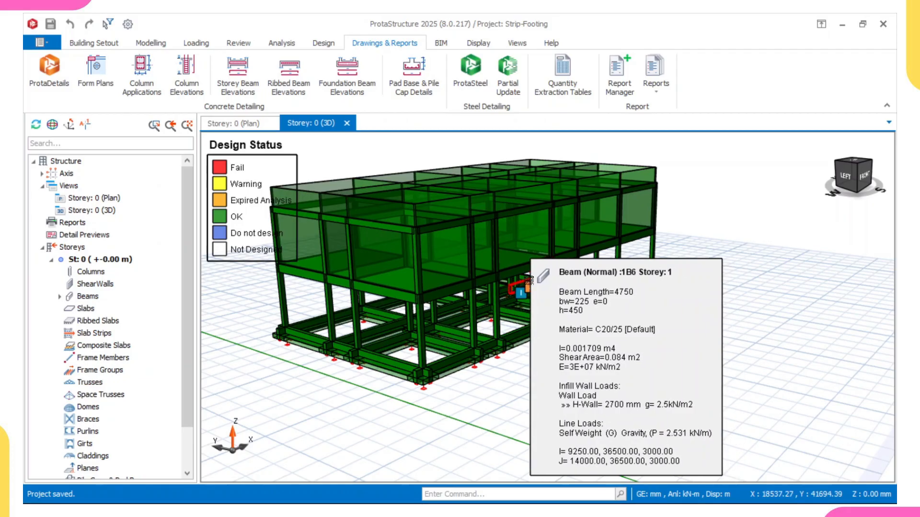
mouse_move(530, 281)
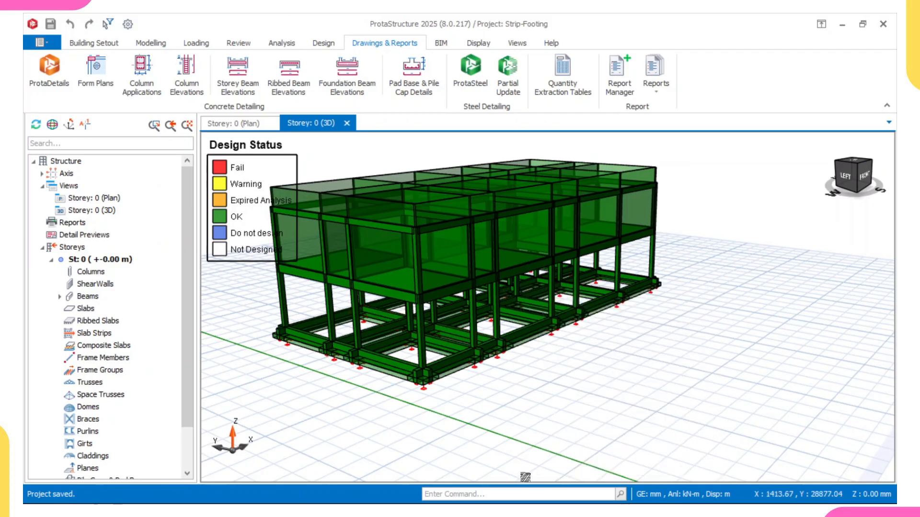
mouse_move(547, 501)
mouse_move(623, 495)
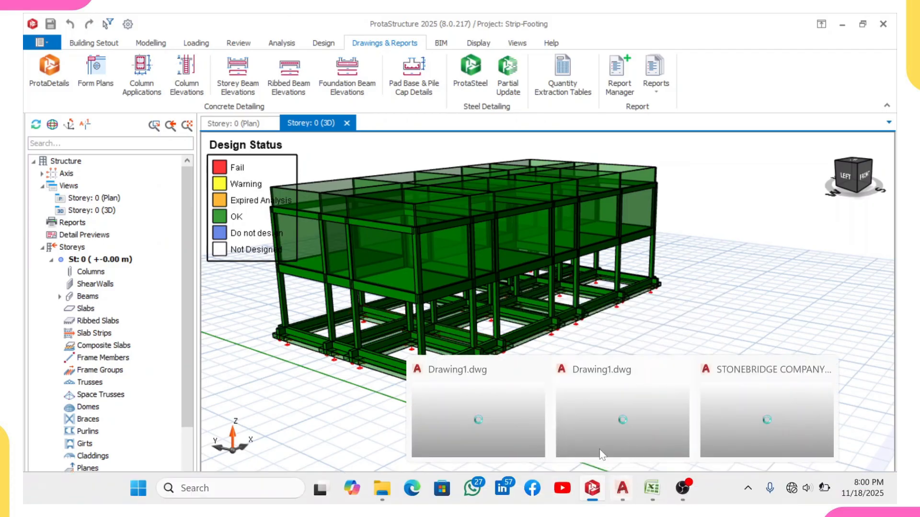
Step: Switch back to Drawing1 and review the column detail table again
click(596, 427)
scroll(371, 275, up, 5)
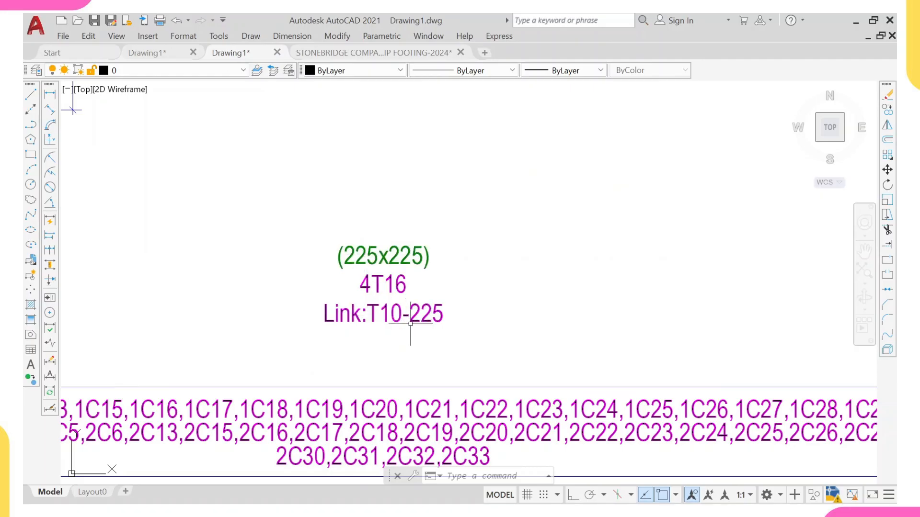
scroll(411, 324, down, 5)
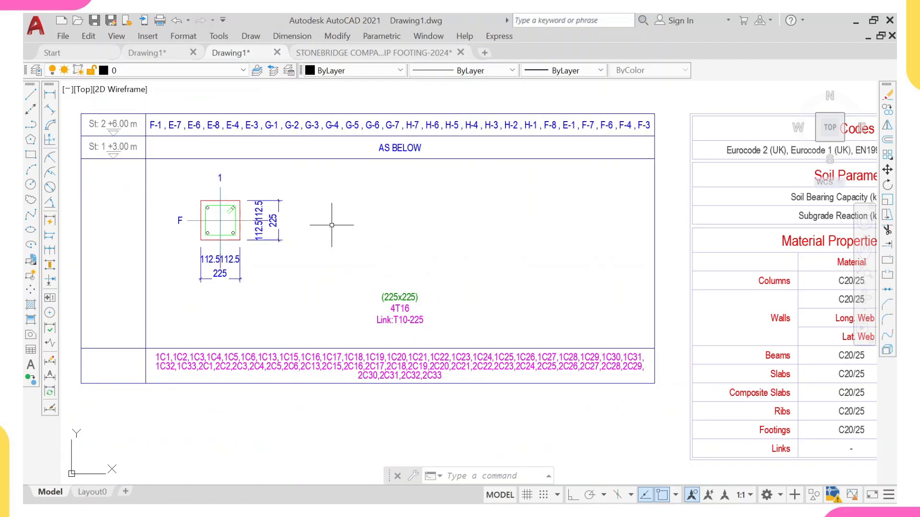
Step: In the Stonebridge template layout, start copying the C1 column label, using its column's corner as the base point
click(369, 54)
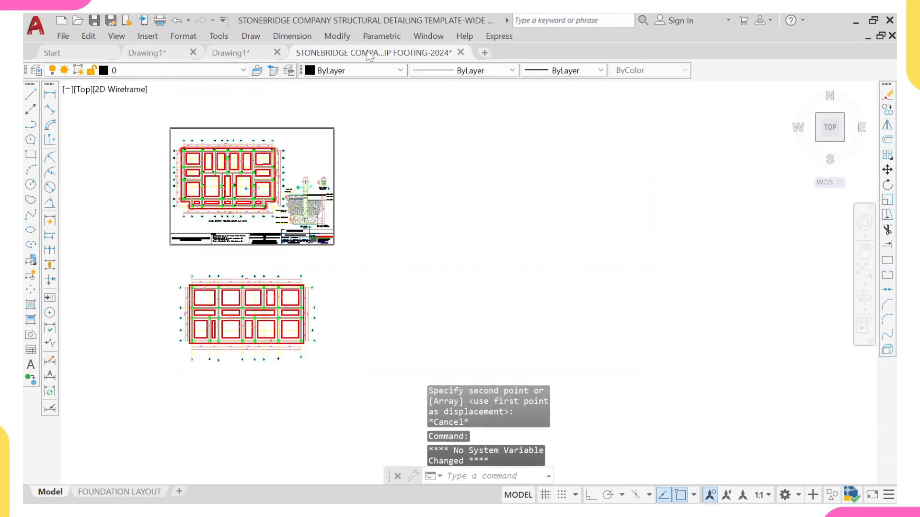
middle_drag(261, 272, 261, 214)
scroll(213, 142, up, 5)
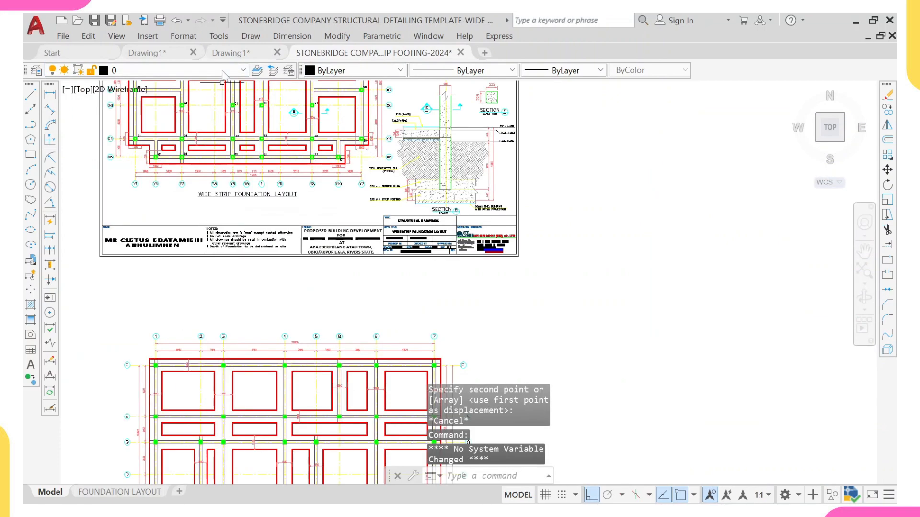
scroll(226, 157, up, 10)
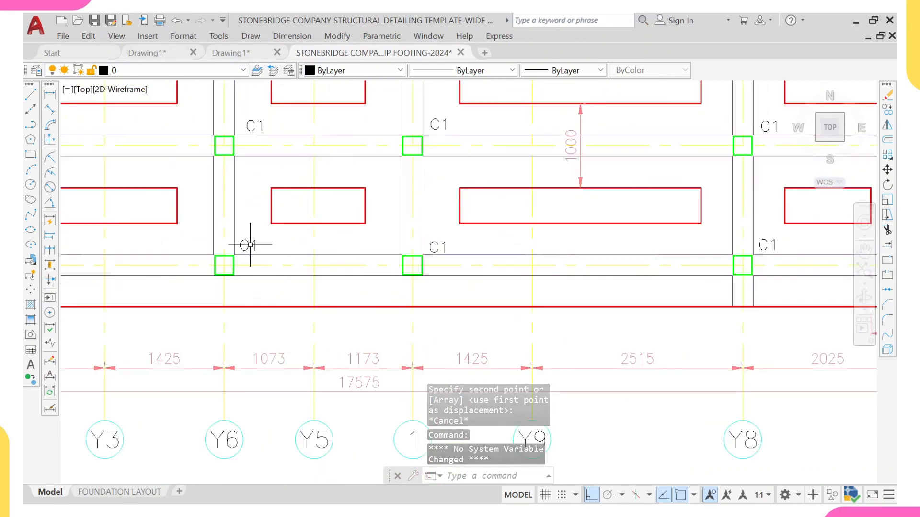
click(286, 248)
click(245, 233)
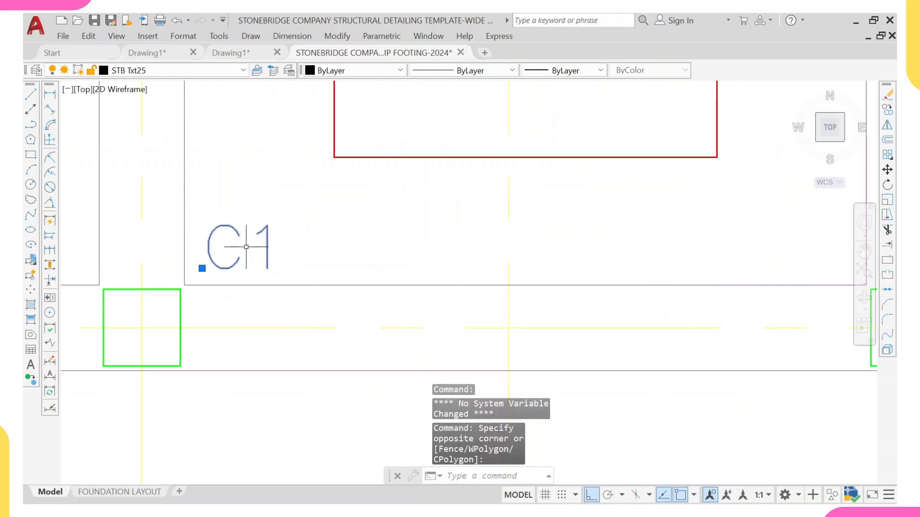
text(CO)
key(Return)
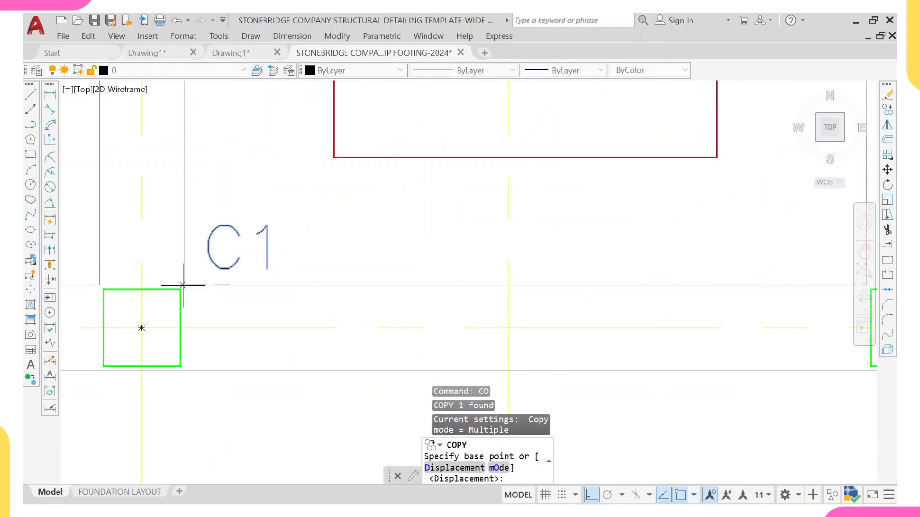
click(183, 285)
Step: Turn ortho off and place copies of the C1 label at the columns along grid line F
scroll(188, 273, down, 5)
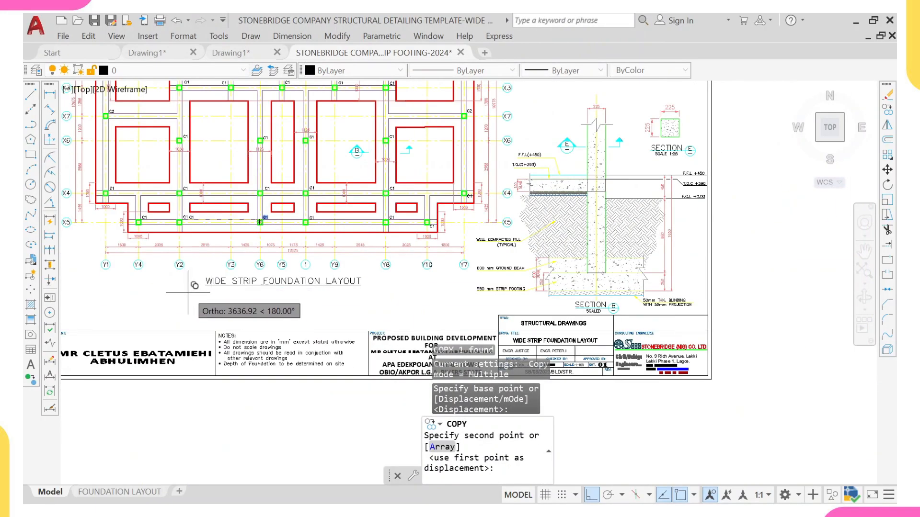
key(F8)
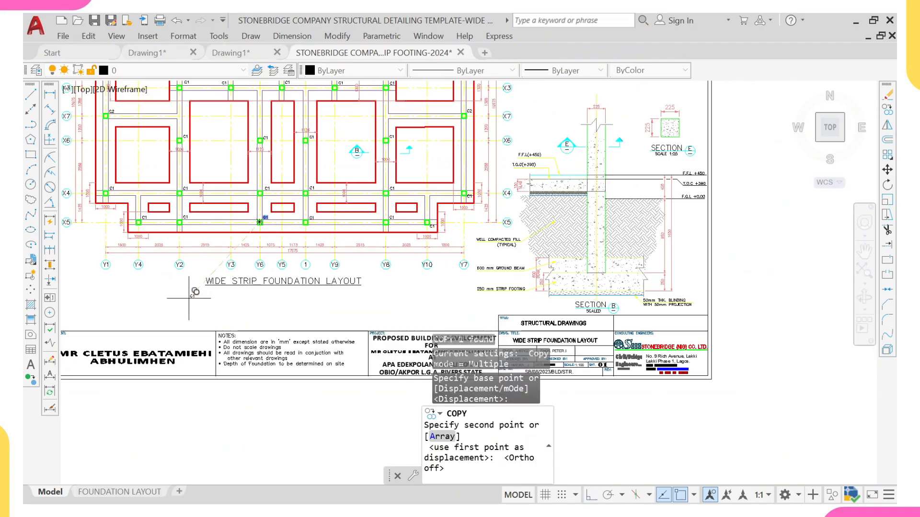
scroll(189, 290, down, 4)
scroll(263, 230, up, 6)
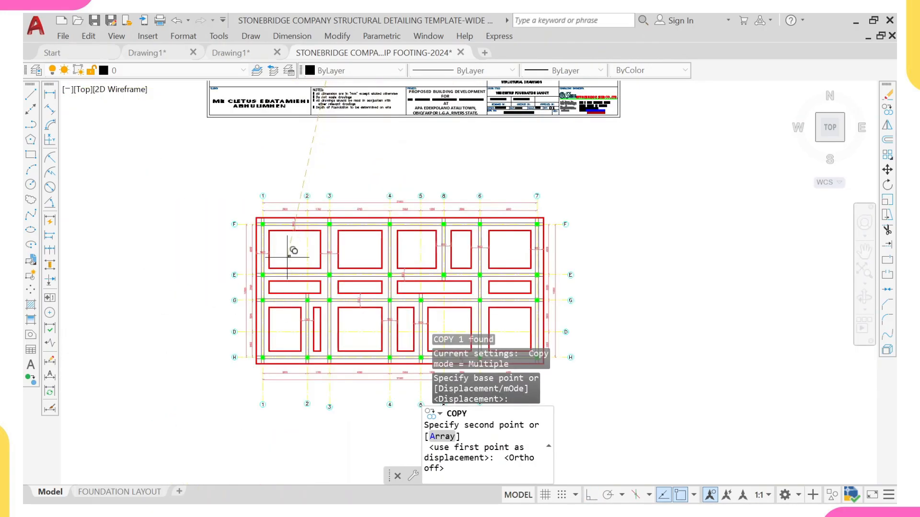
scroll(267, 219, up, 5)
click(183, 198)
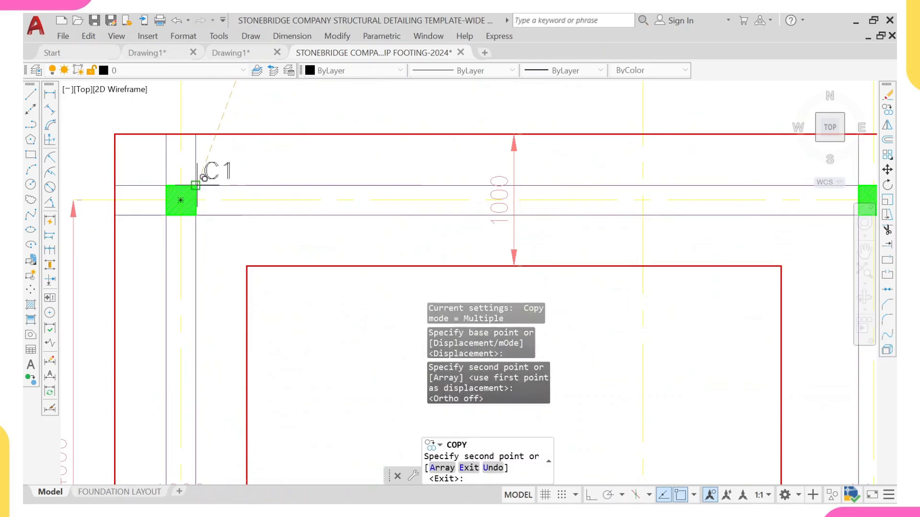
scroll(187, 196, down, 5)
scroll(369, 170, up, 6)
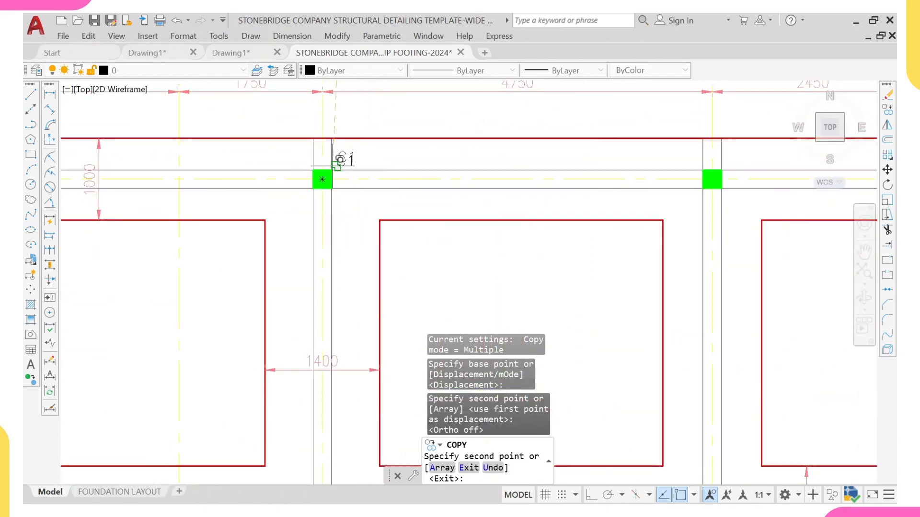
click(366, 170)
scroll(365, 170, down, 4)
scroll(474, 154, up, 5)
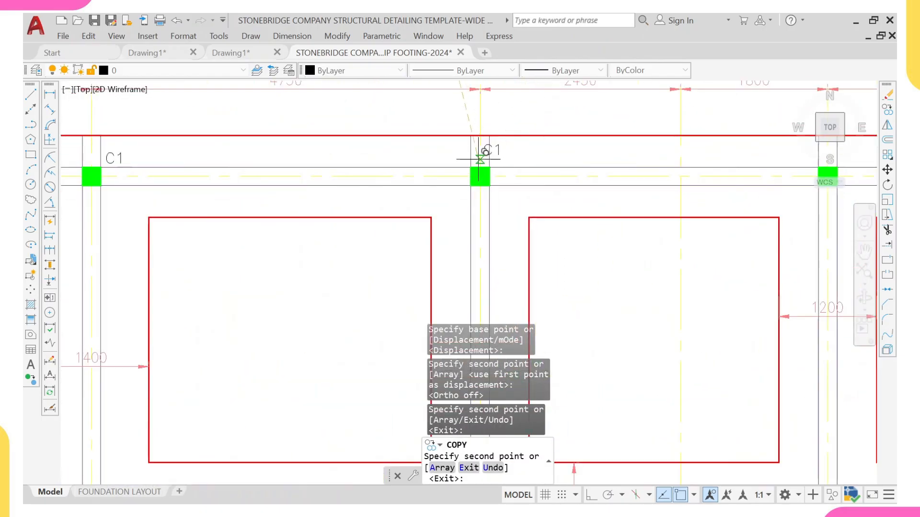
click(489, 168)
Step: Continue placing copies of the C1 label at the remaining columns across grid lines E, G, D and H, then end the copy
scroll(581, 143, down, 4)
scroll(546, 144, up, 4)
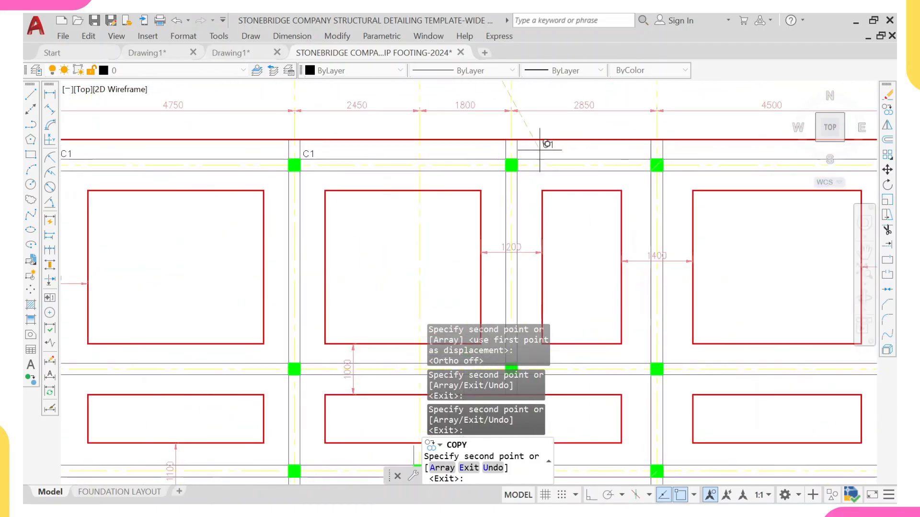
scroll(580, 155, down, 5)
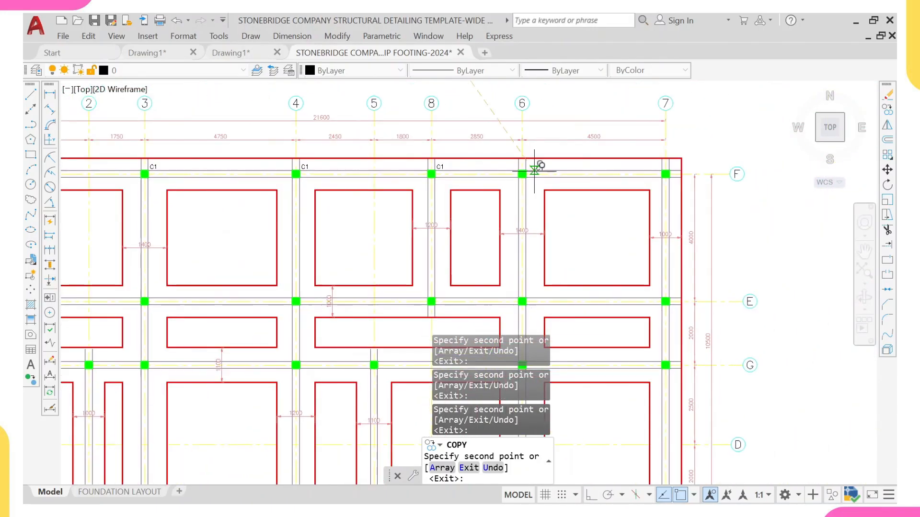
scroll(538, 164, up, 5)
scroll(547, 151, down, 5)
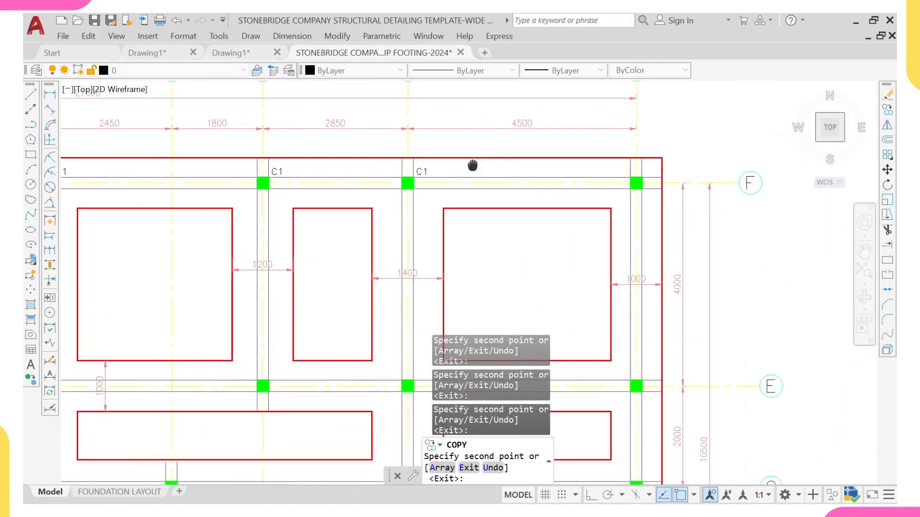
scroll(628, 172, up, 6)
scroll(648, 186, down, 5)
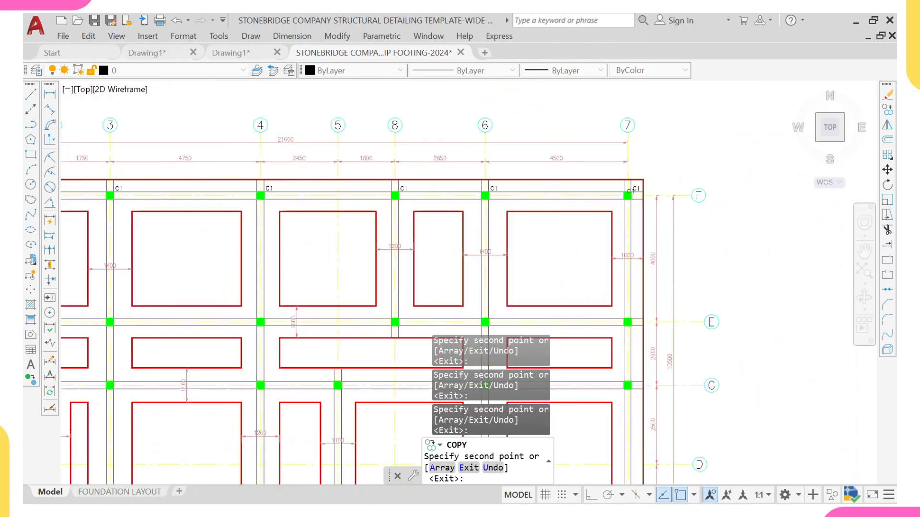
scroll(596, 144, up, 6)
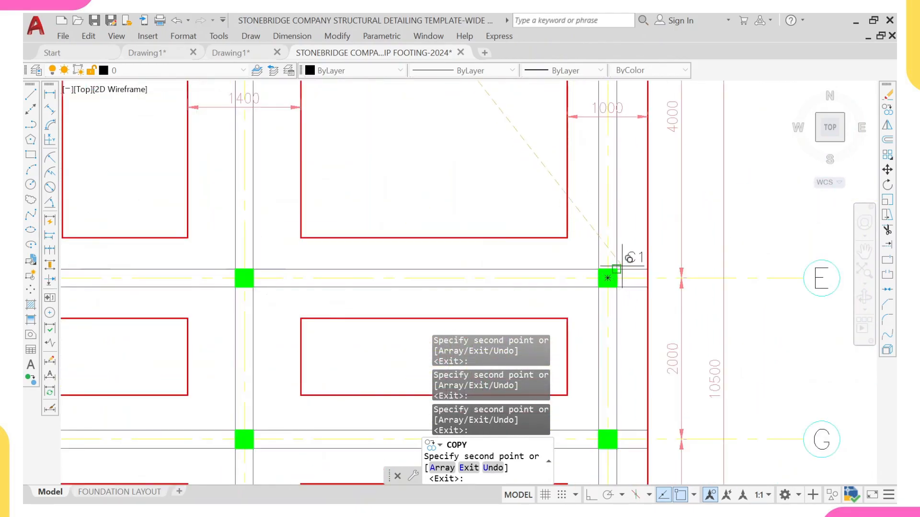
scroll(604, 247, down, 5)
scroll(468, 236, up, 6)
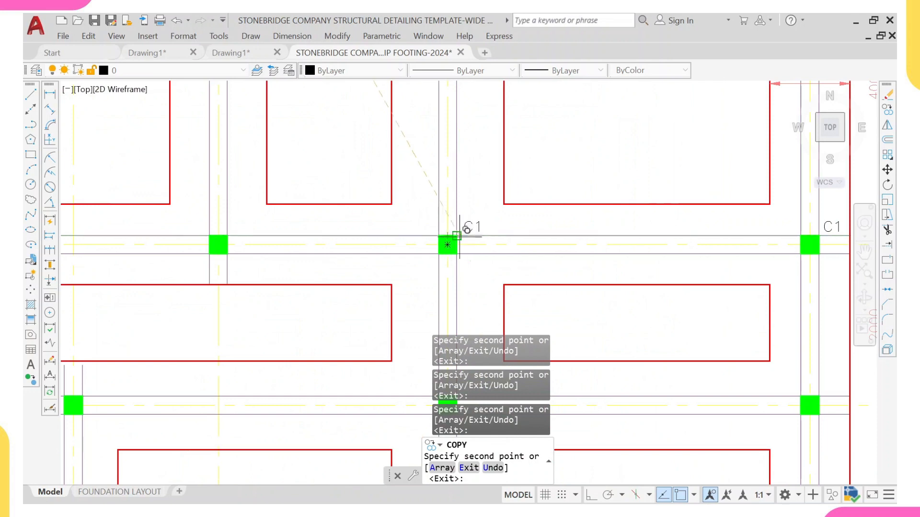
scroll(335, 206, up, 3)
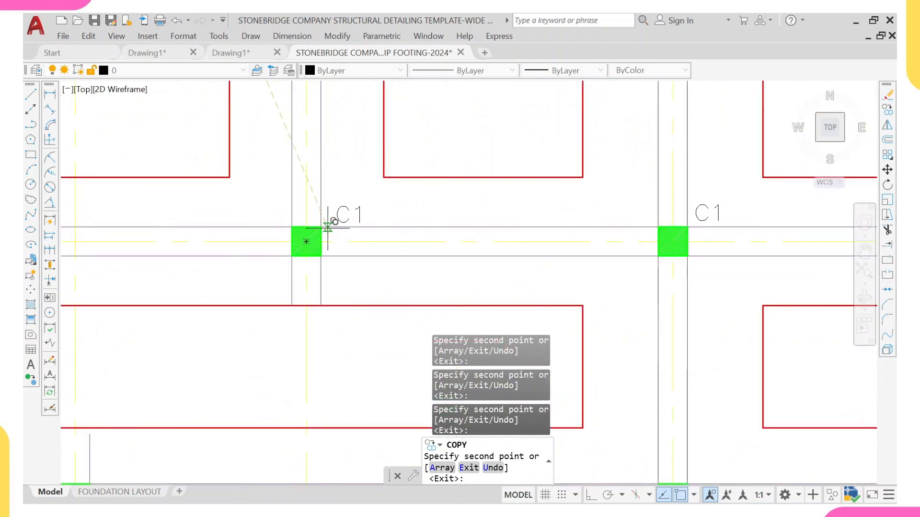
scroll(324, 226, down, 5)
scroll(260, 205, up, 4)
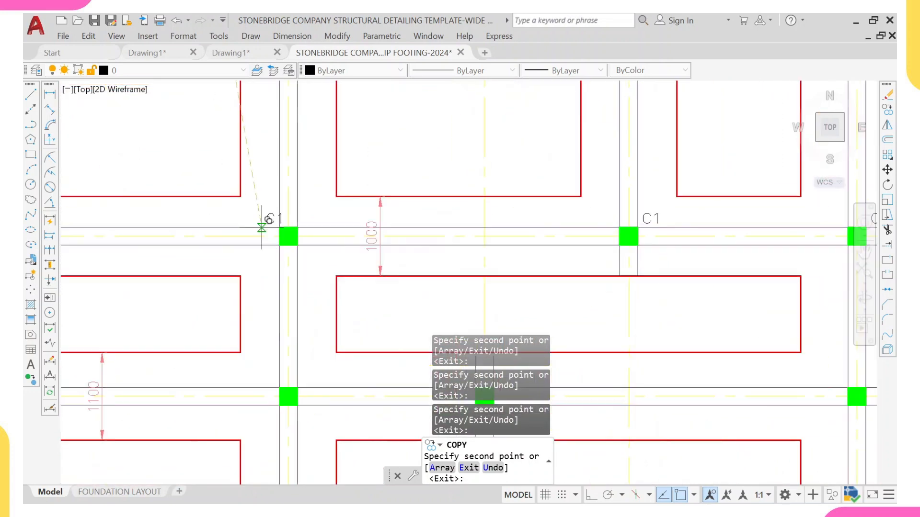
scroll(259, 222, down, 5)
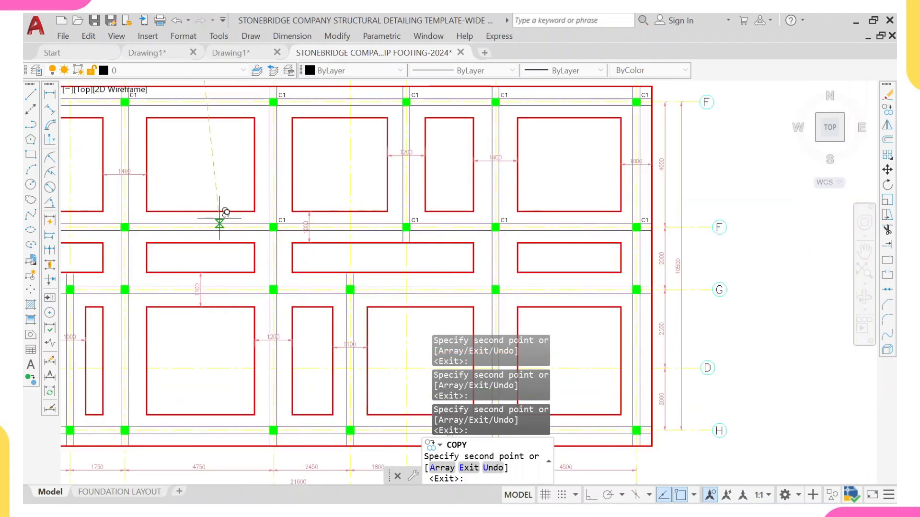
scroll(583, 202, up, 6)
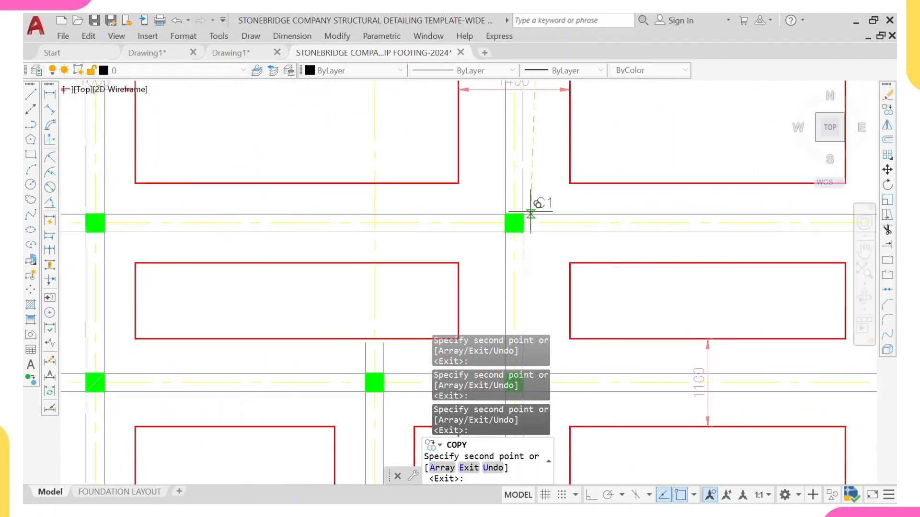
scroll(328, 195, down, 5)
scroll(370, 219, up, 6)
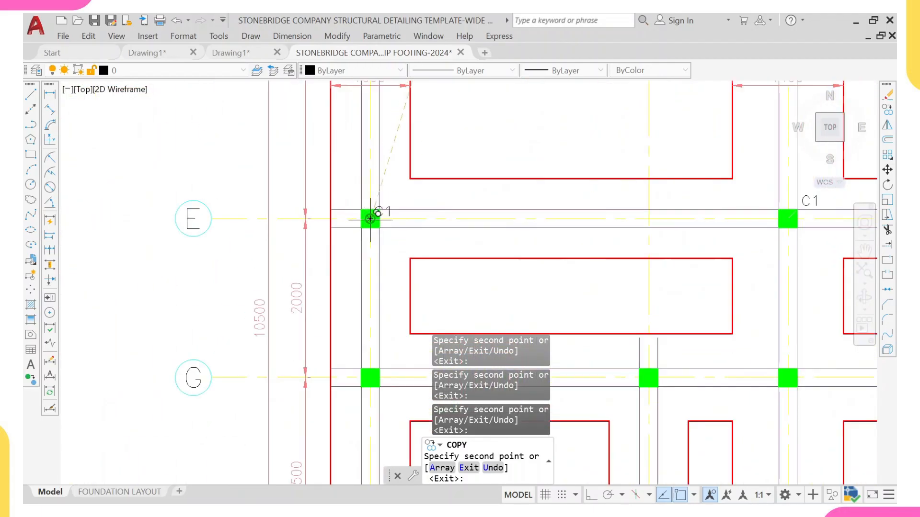
scroll(370, 219, down, 5)
scroll(386, 169, up, 6)
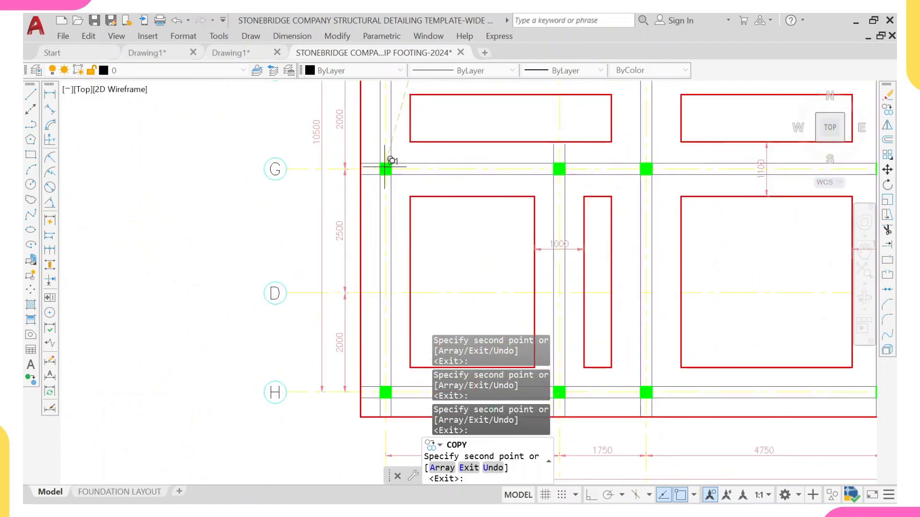
scroll(399, 160, up, 2)
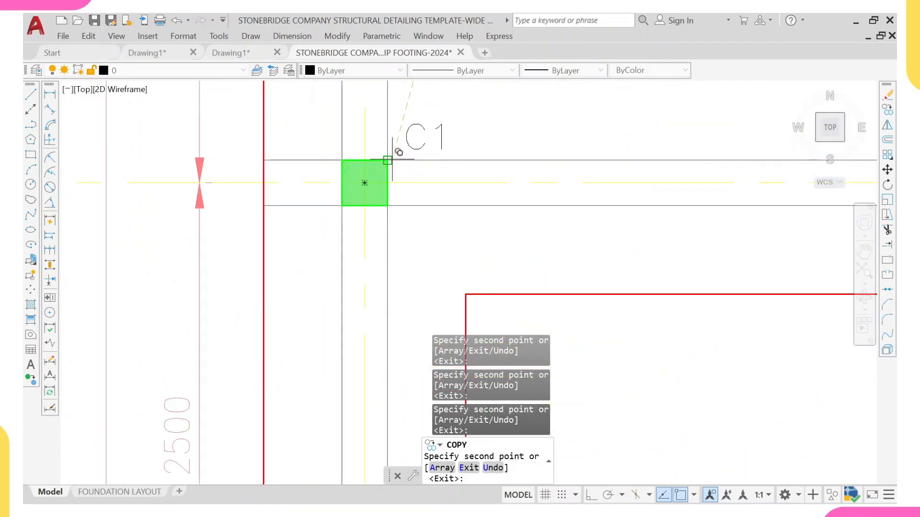
scroll(392, 160, down, 7)
scroll(458, 171, up, 5)
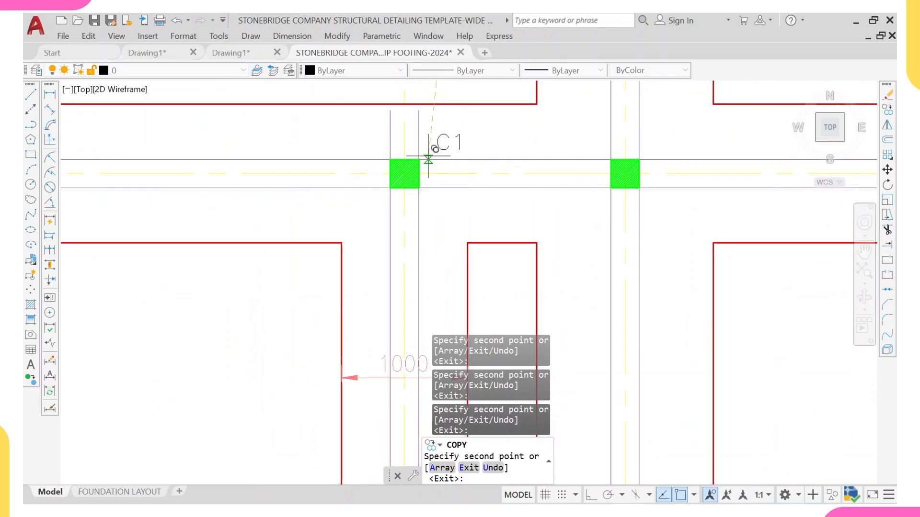
middle_drag(656, 148, 579, 155)
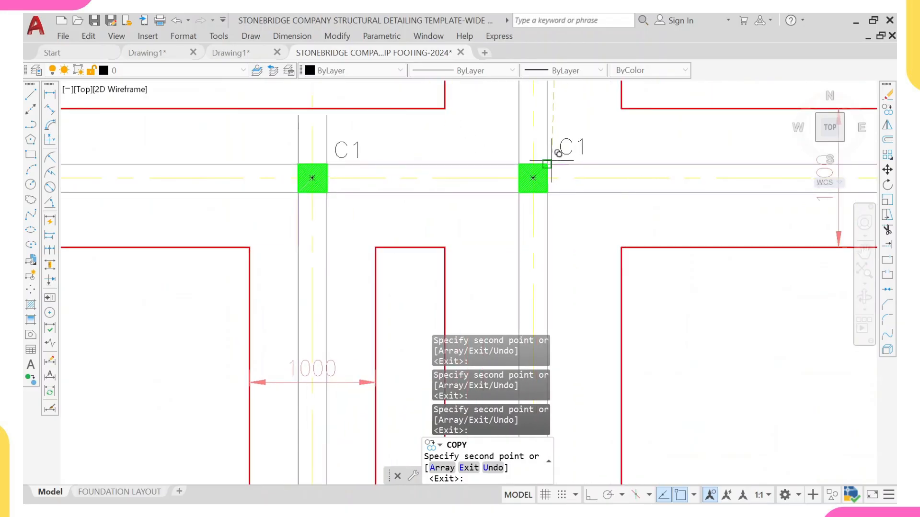
scroll(626, 143, down, 3)
scroll(643, 160, up, 1)
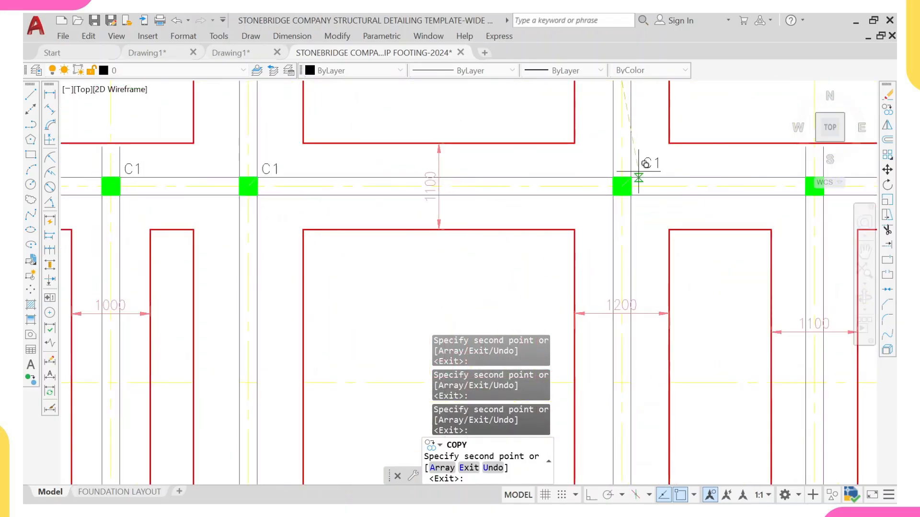
middle_drag(745, 171, 573, 155)
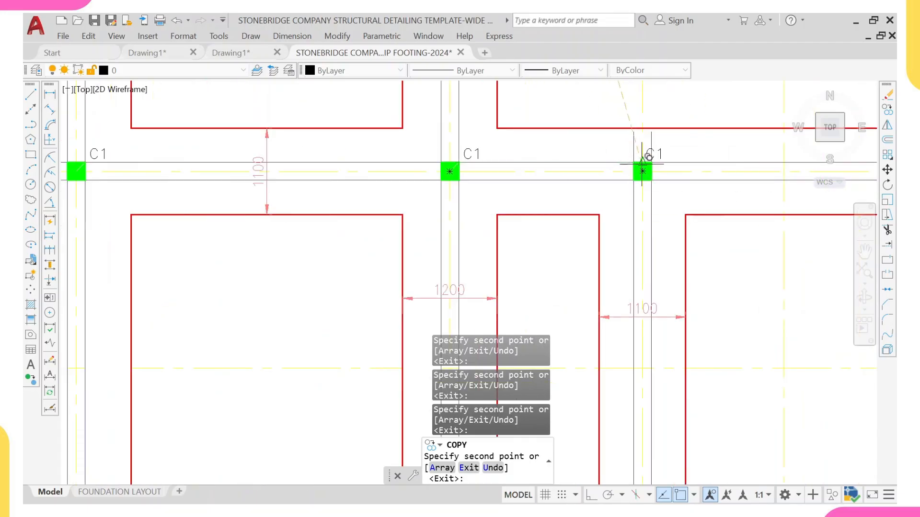
scroll(643, 171, down, 4)
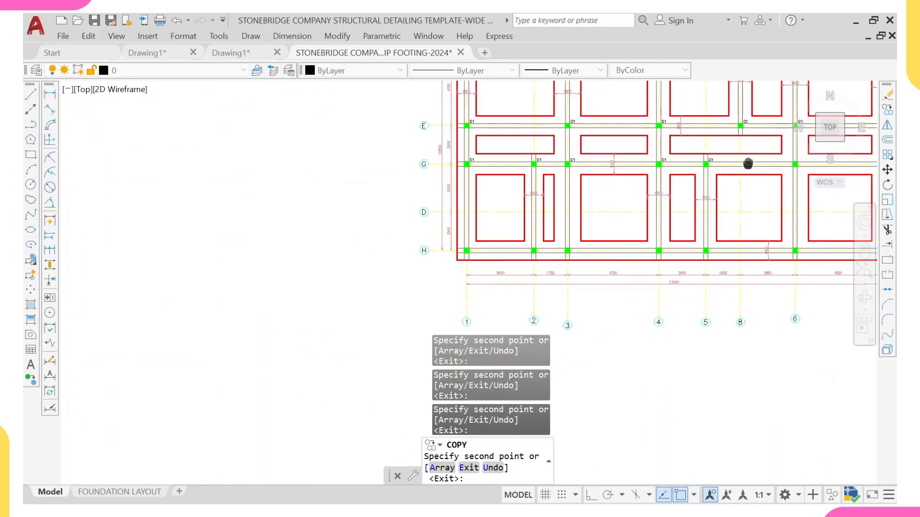
scroll(567, 177, up, 4)
middle_drag(567, 178, 237, 195)
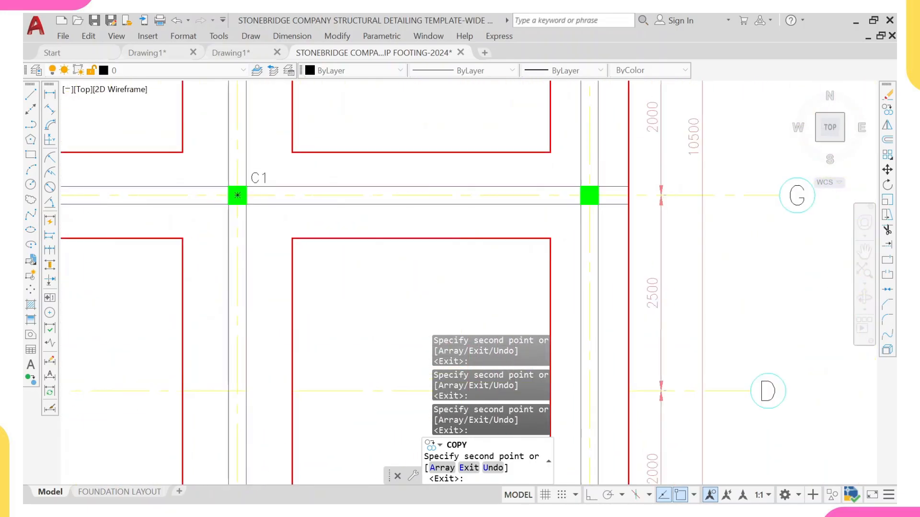
scroll(601, 178, down, 4)
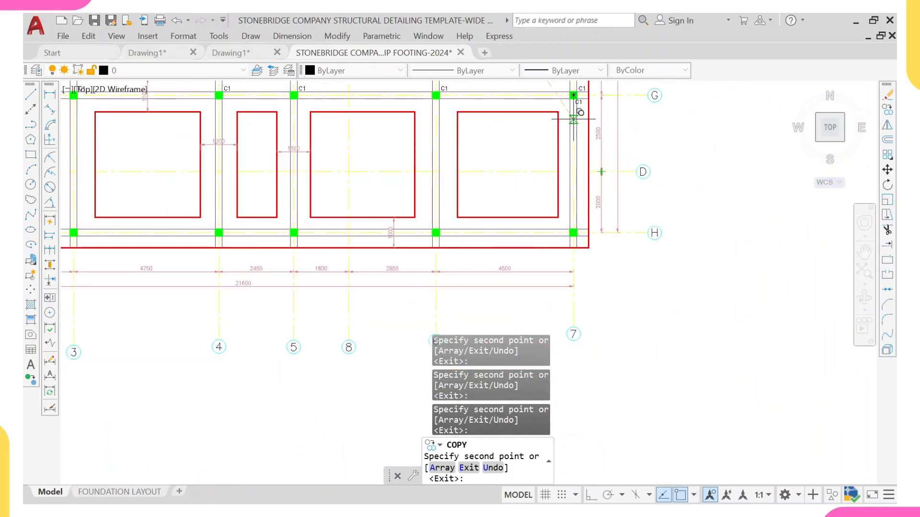
scroll(578, 232, up, 4)
scroll(577, 276, down, 4)
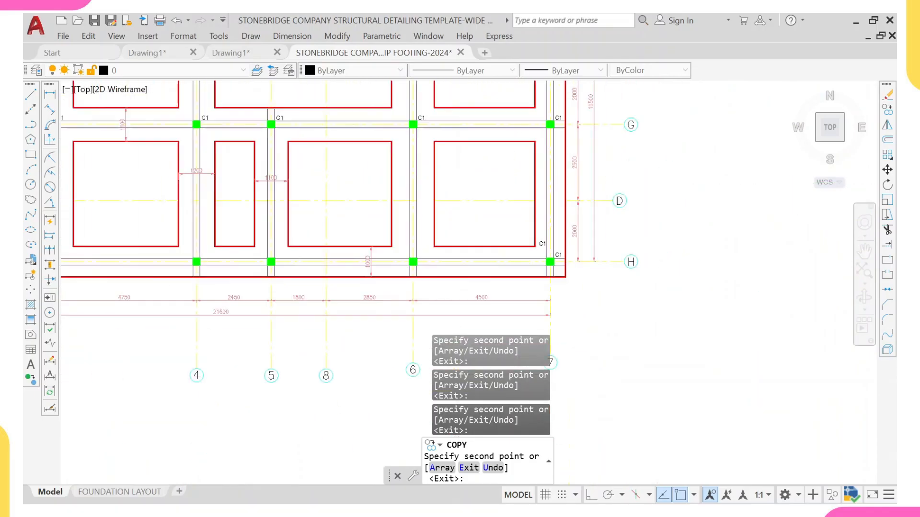
scroll(581, 211, up, 4)
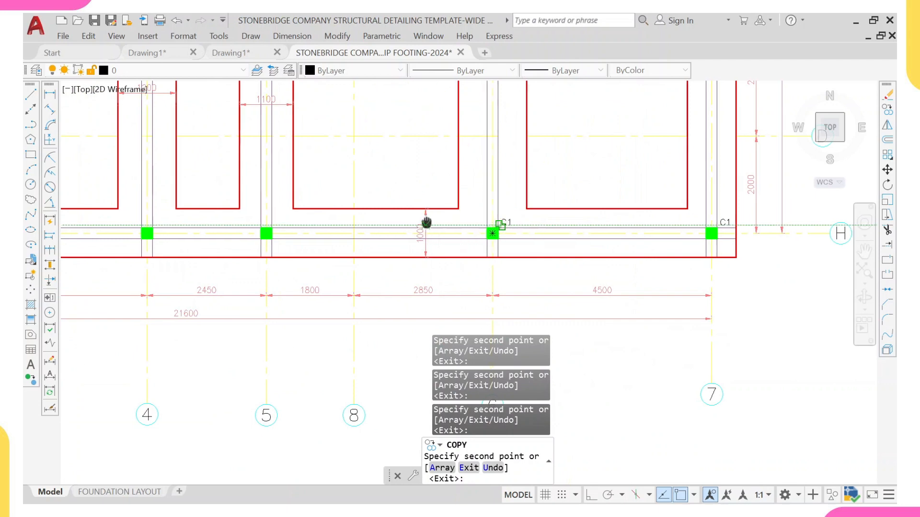
middle_drag(427, 224, 524, 215)
click(367, 216)
middle_drag(275, 202, 439, 185)
middle_drag(209, 191, 406, 186)
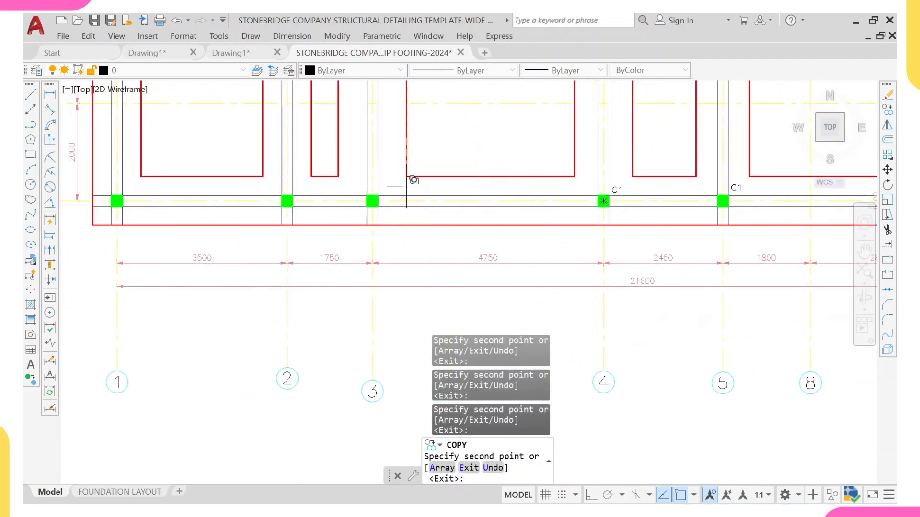
click(372, 201)
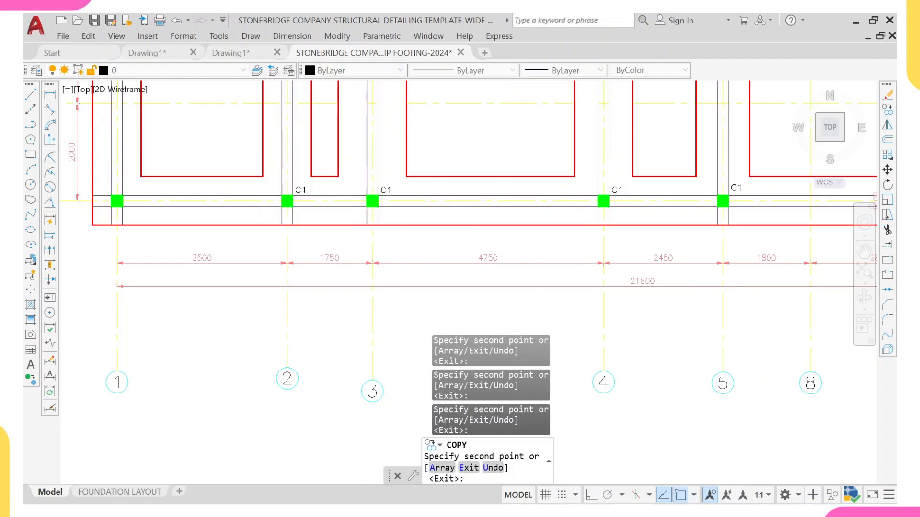
scroll(174, 184, up, 2)
middle_drag(114, 193, 258, 186)
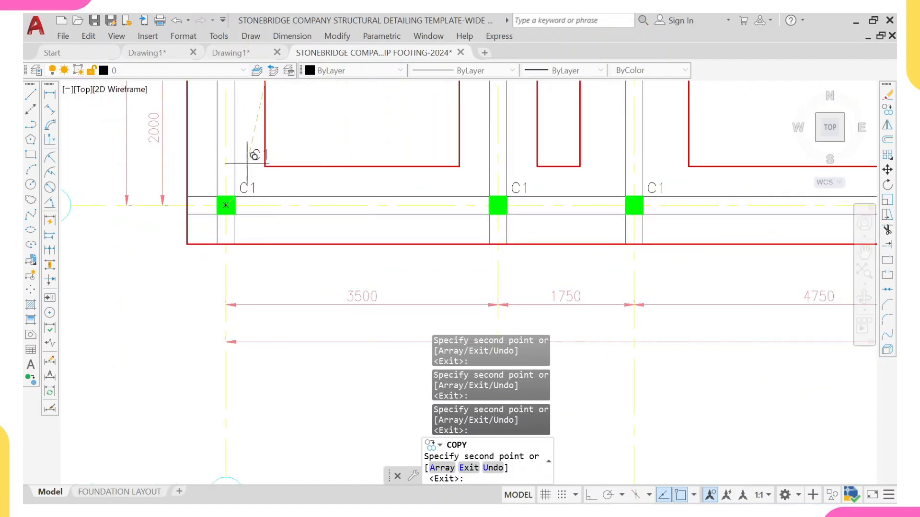
scroll(246, 163, down, 5)
key(Escape)
Step: Copy the section B marker and its section arrow onto the neighbouring footing in the template layout
scroll(373, 144, down, 5)
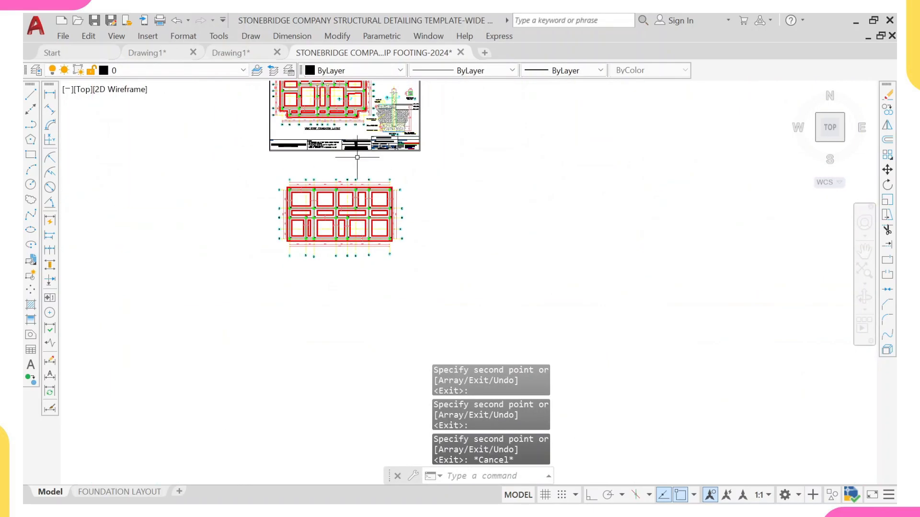
middle_drag(357, 157, 323, 243)
scroll(251, 177, up, 8)
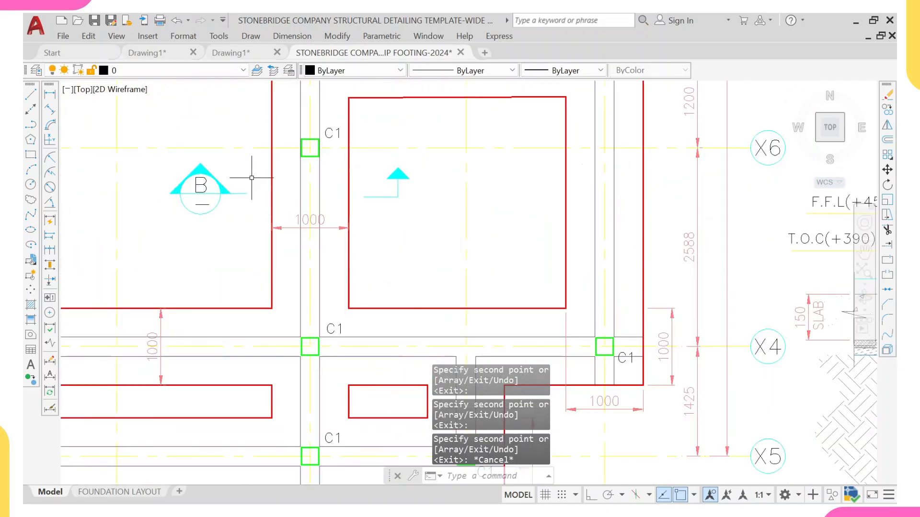
click(252, 178)
click(182, 239)
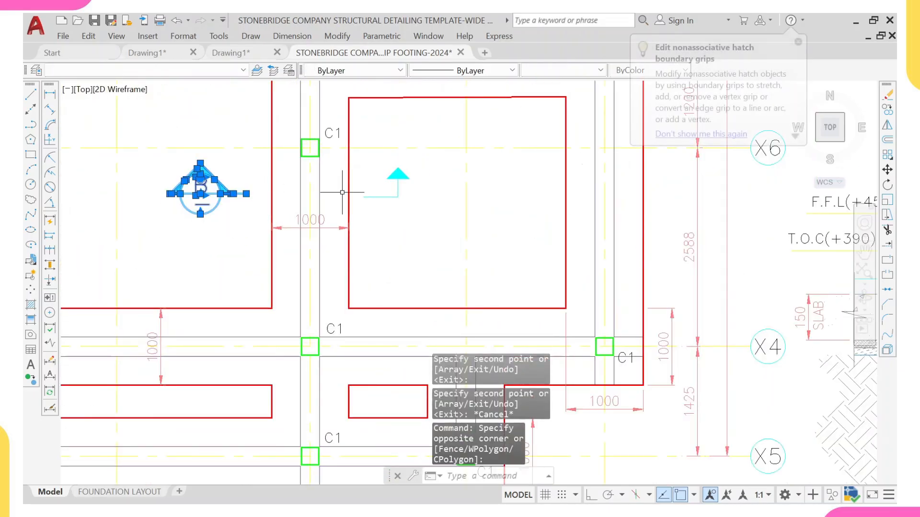
click(440, 174)
click(357, 215)
text(q)
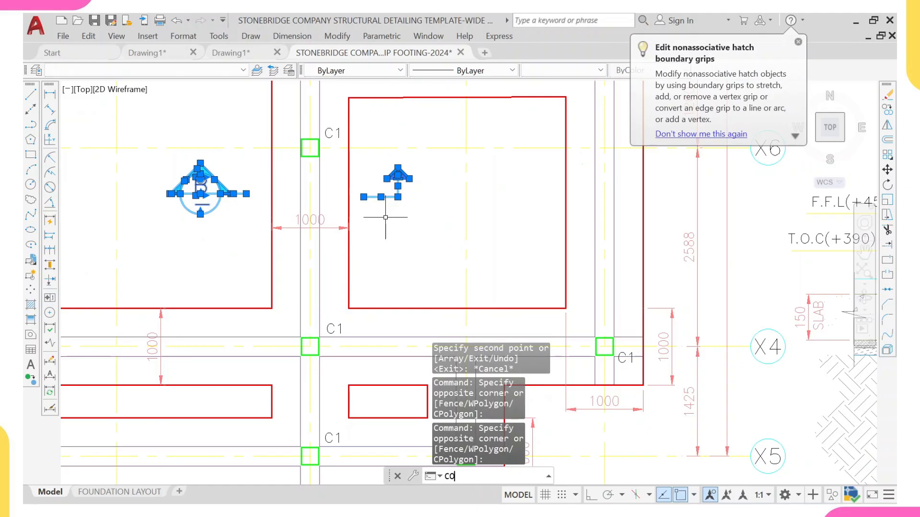
key(Return)
scroll(360, 201, up, 2)
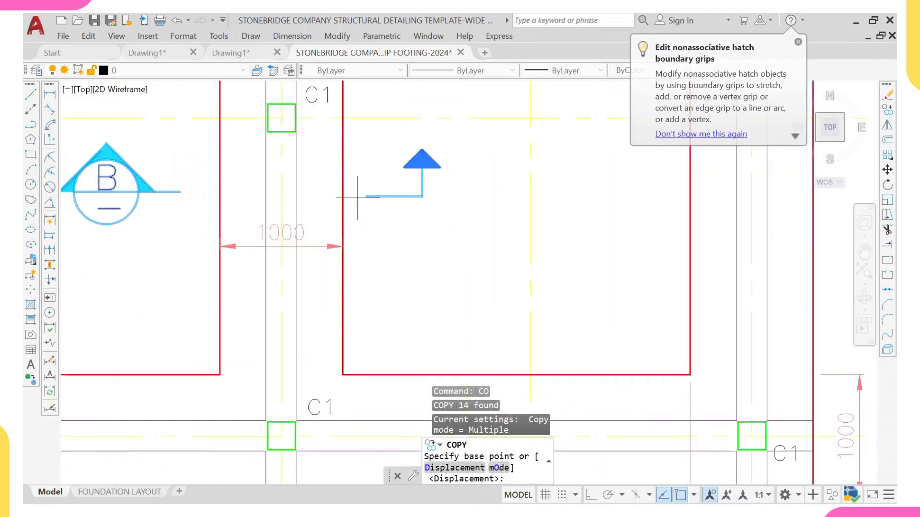
click(281, 193)
scroll(292, 148, down, 8)
middle_drag(280, 451, 331, 265)
scroll(331, 273, up, 4)
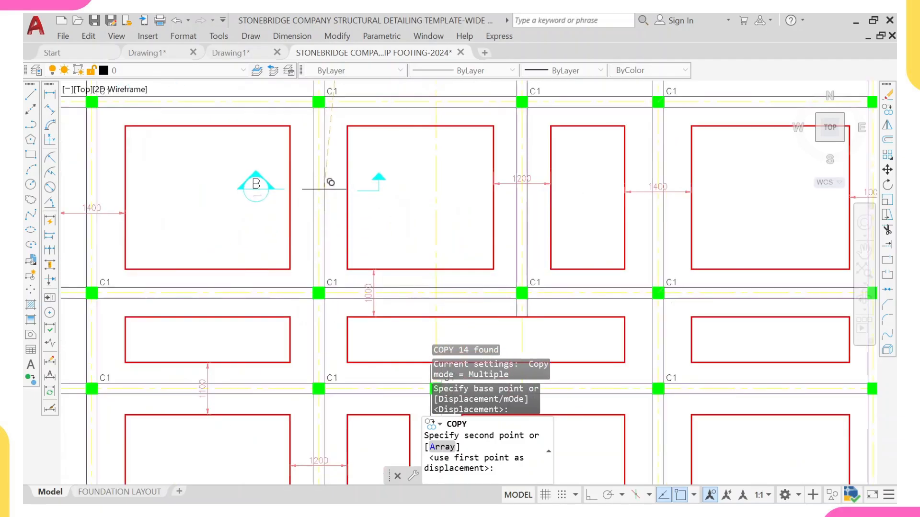
scroll(326, 192, up, 4)
click(320, 199)
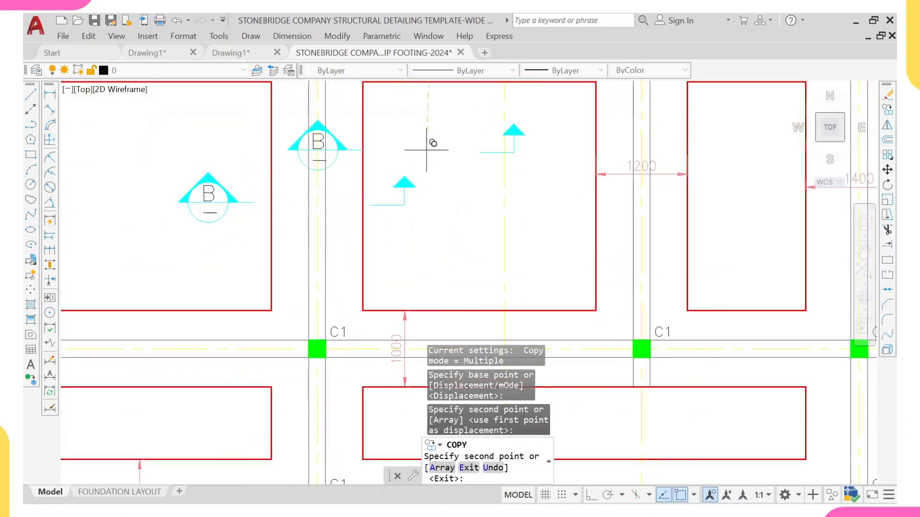
key(Escape)
Step: Examine the Wide Strip Foundation Layout sheet with its section details and title block
scroll(421, 226, down, 2)
scroll(422, 226, down, 5)
scroll(484, 150, down, 3)
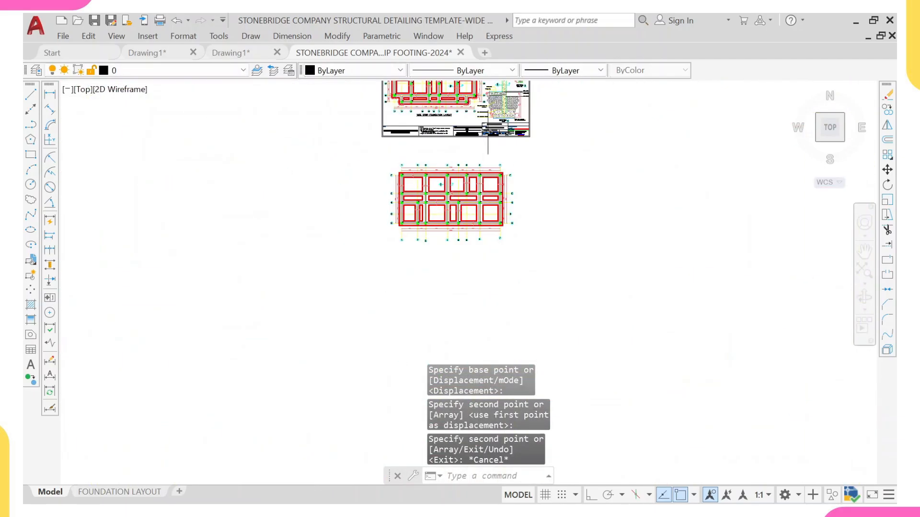
mouse_move(494, 132)
middle_down()
mouse_move(408, 231)
mouse_move(389, 188)
middle_up()
scroll(411, 150, up, 4)
scroll(389, 188, up, 2)
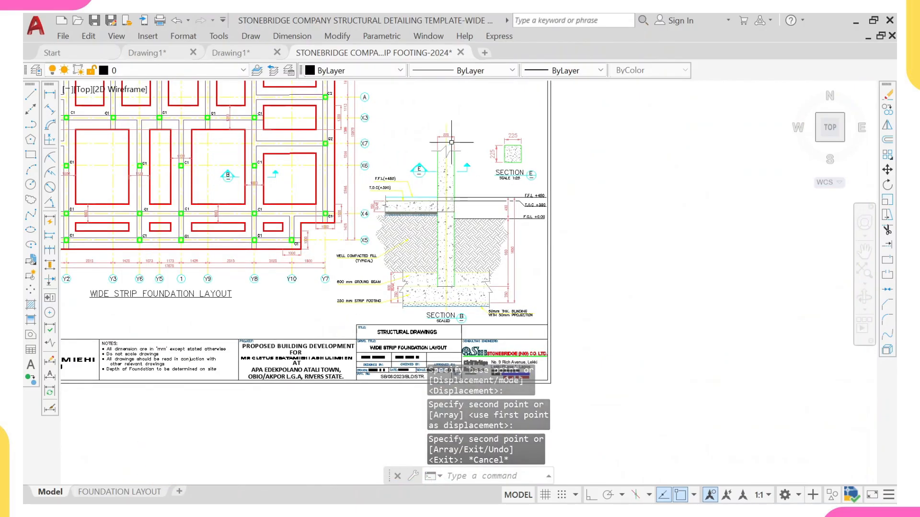
scroll(486, 135, up, 2)
scroll(512, 144, down, 4)
scroll(521, 135, up, 2)
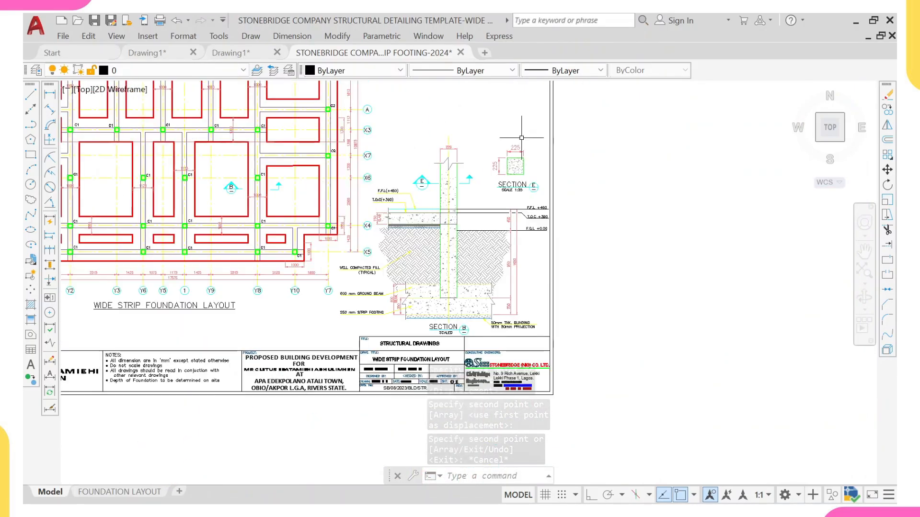
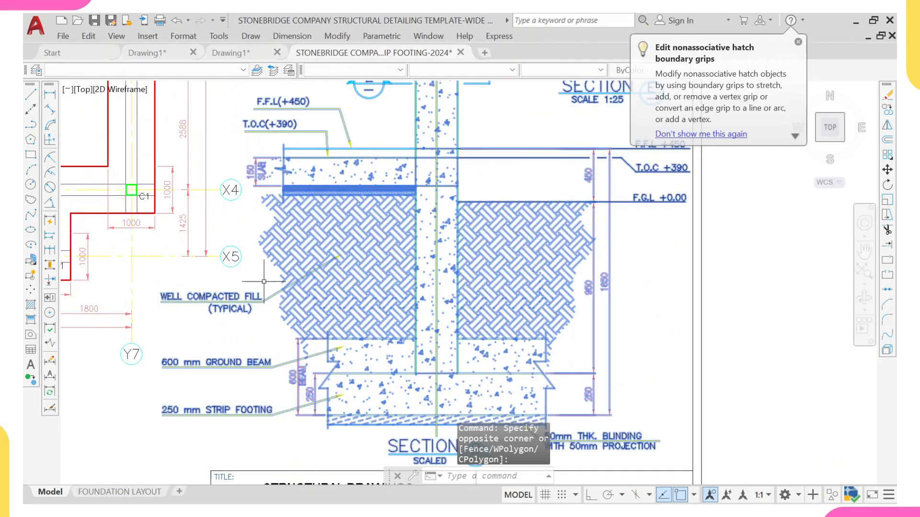
Step: Copy the section B and section E details from the template sheet to beside the new footing layout
click(264, 281)
click(192, 447)
scroll(209, 392, down, 5)
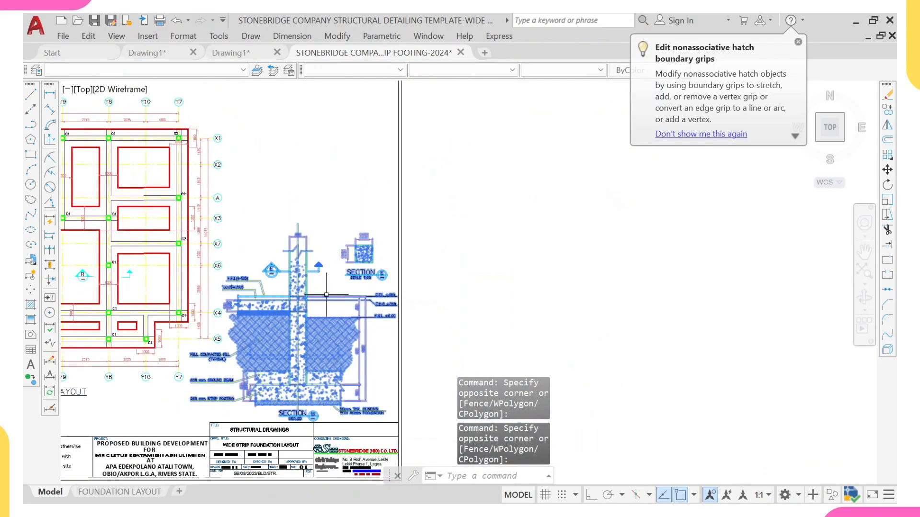
text(CO)
key(Return)
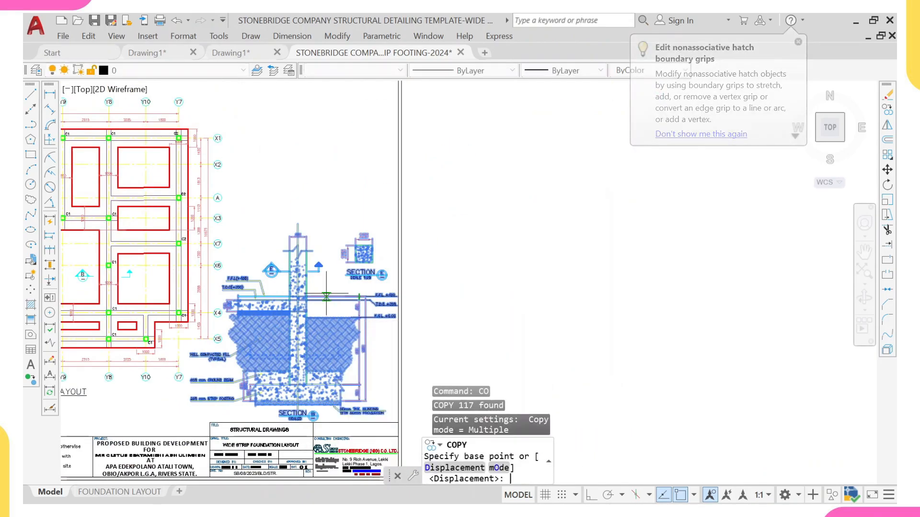
click(318, 314)
scroll(336, 244, down, 10)
scroll(344, 283, up, 8)
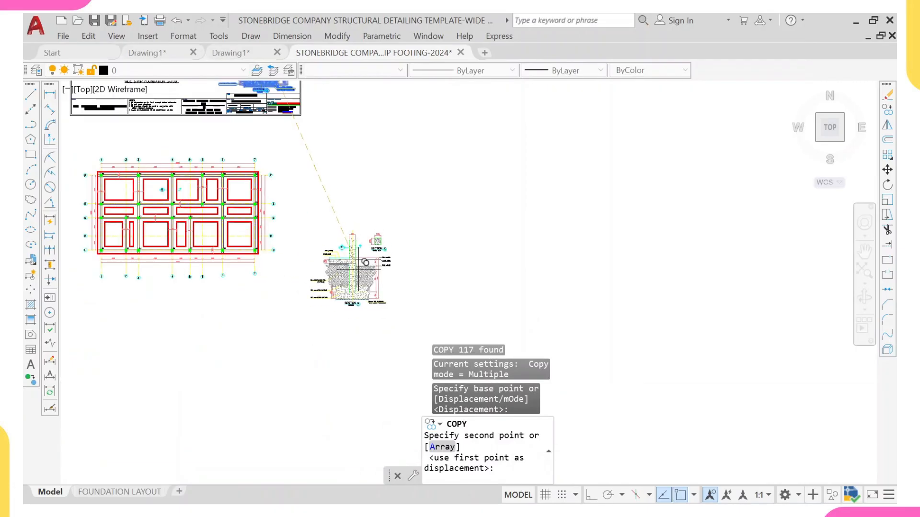
scroll(338, 216, up, 4)
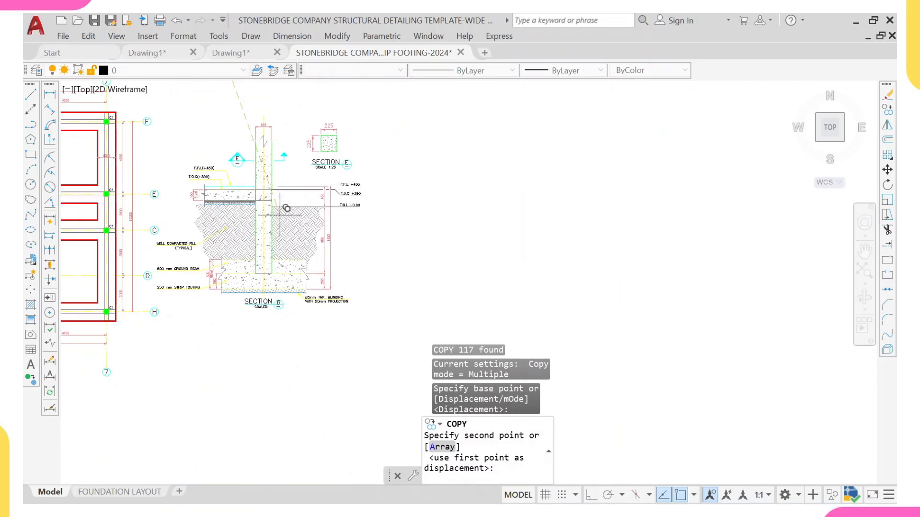
click(280, 215)
key(Escape)
Step: Zoom in to inspect the copied section B detail next to the new footing plan
scroll(263, 234, up, 2)
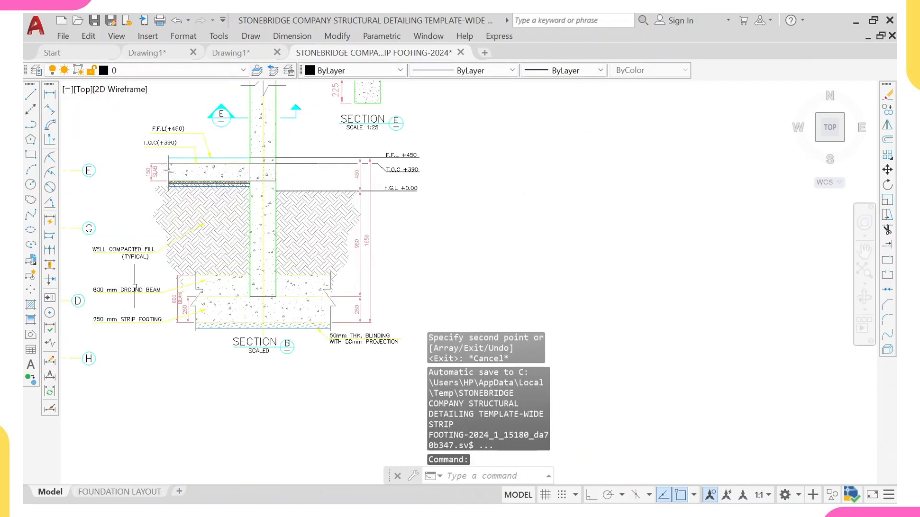
scroll(178, 343, up, 4)
scroll(210, 261, up, 2)
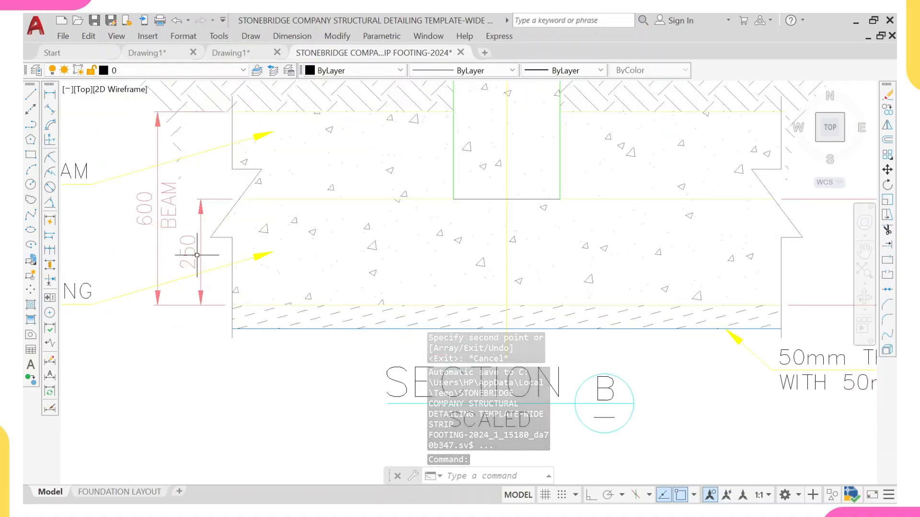
scroll(133, 203, down, 4)
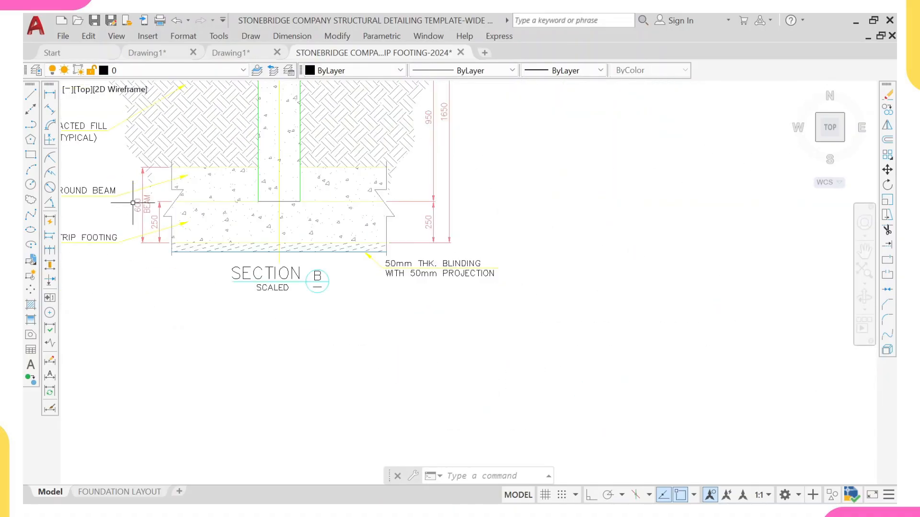
middle_drag(369, 194, 332, 291)
middle_drag(381, 254, 368, 302)
middle_drag(385, 191, 372, 238)
scroll(367, 177, down, 5)
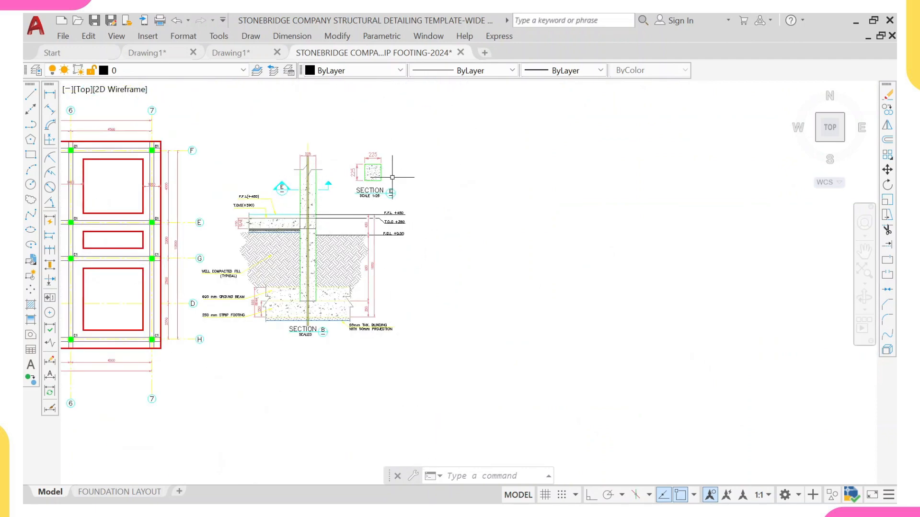
Step: Copy the WIDE STRIP FOUNDATION LAYOUT title from the template to below the new footing plan
scroll(331, 159, up, 2)
scroll(275, 138, up, 1)
scroll(214, 256, down, 2)
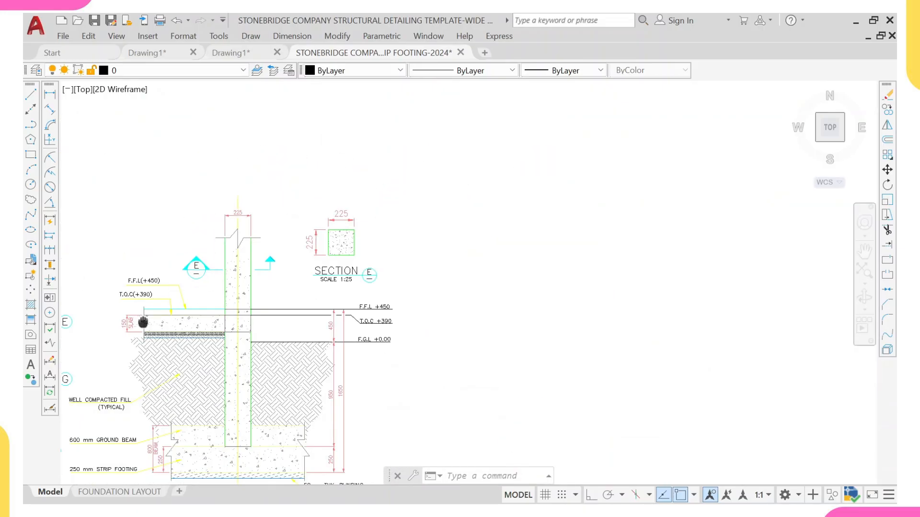
scroll(143, 322, up, 4)
scroll(176, 322, down, 8)
middle_drag(160, 333, 257, 337)
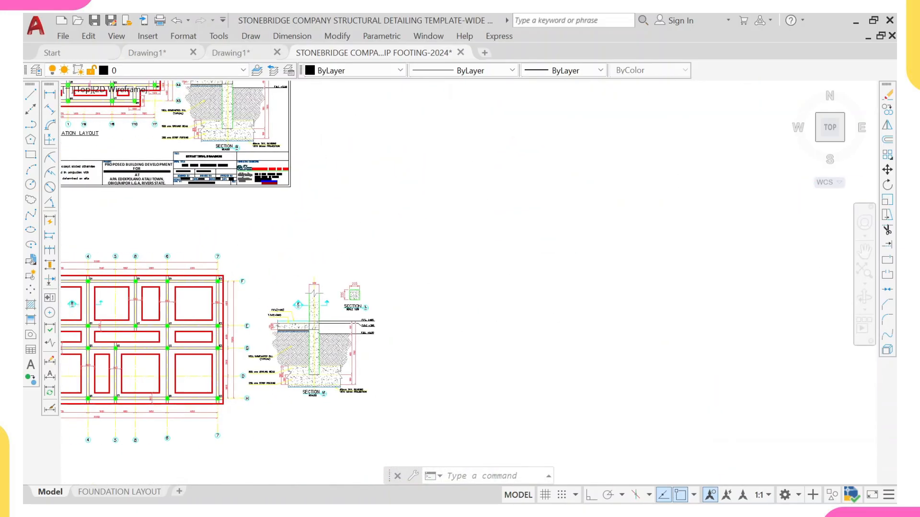
scroll(207, 342, down, 2)
middle_drag(139, 333, 314, 333)
scroll(243, 256, up, 2)
scroll(301, 233, up, 6)
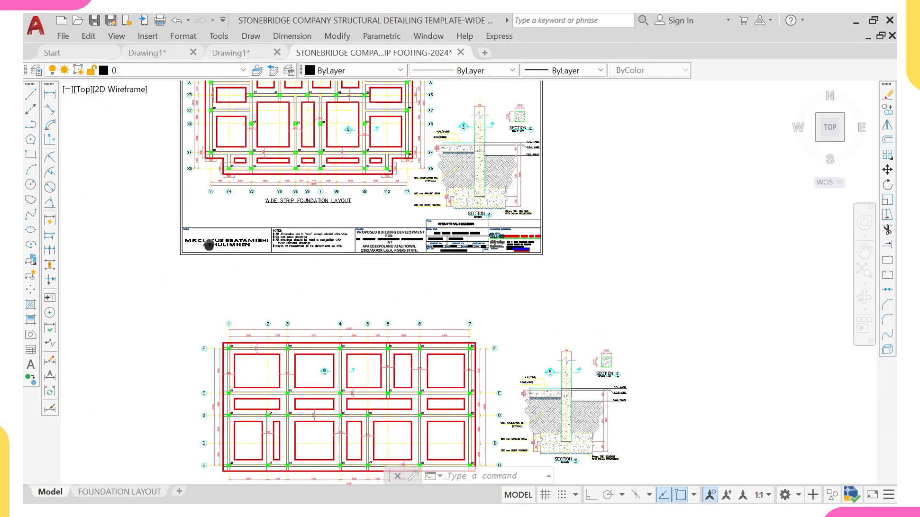
click(299, 254)
click(265, 219)
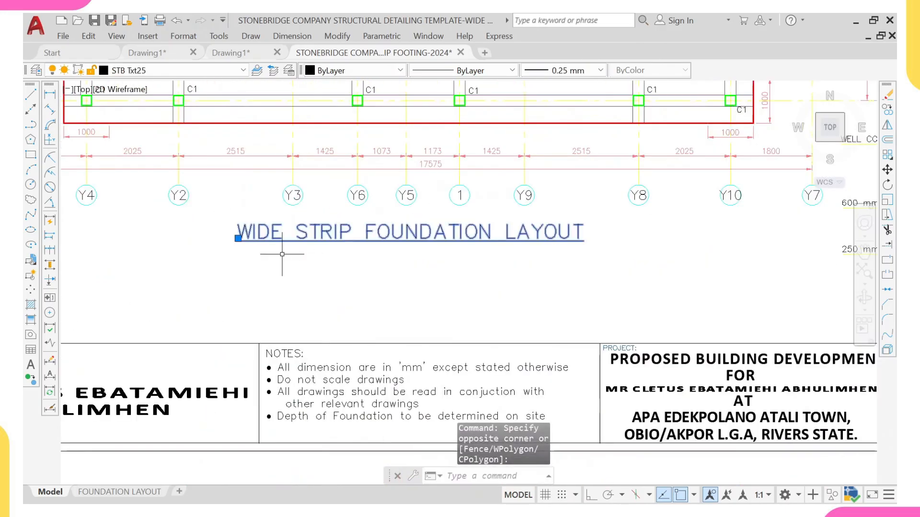
text(CO)
key(Return)
click(238, 238)
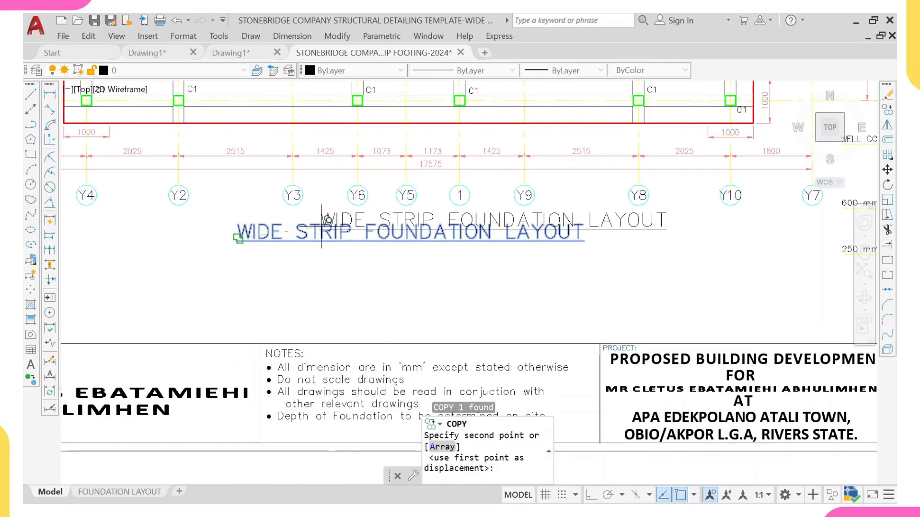
scroll(315, 348, down, 6)
middle_drag(314, 364, 310, 201)
middle_drag(297, 314, 281, 196)
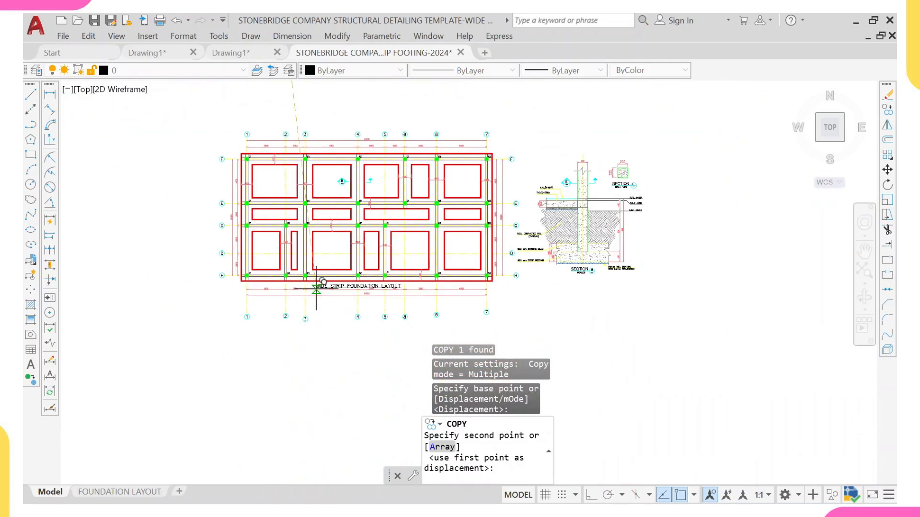
middle_drag(317, 286, 296, 219)
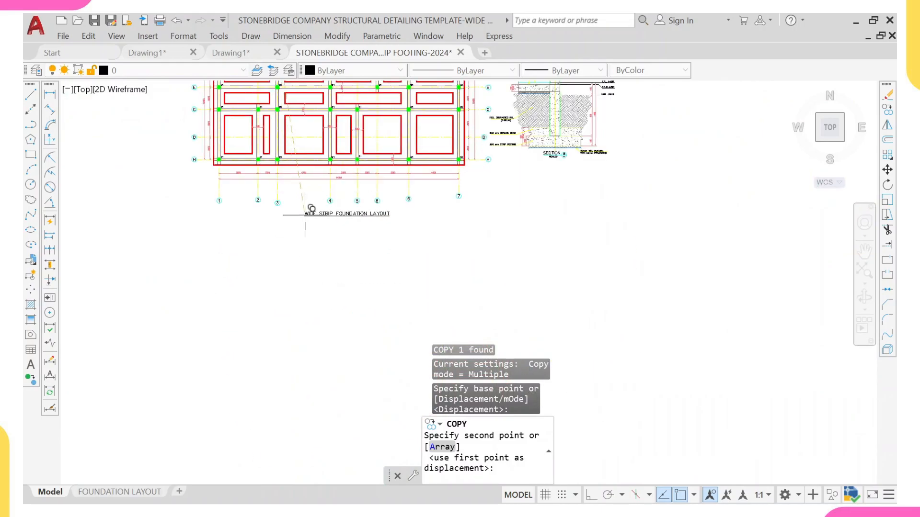
click(305, 214)
key(Escape)
Step: Draw a horizontal construction line just below the dimension strings of the new footing plan
scroll(395, 223, up, 4)
middle_drag(339, 178, 339, 195)
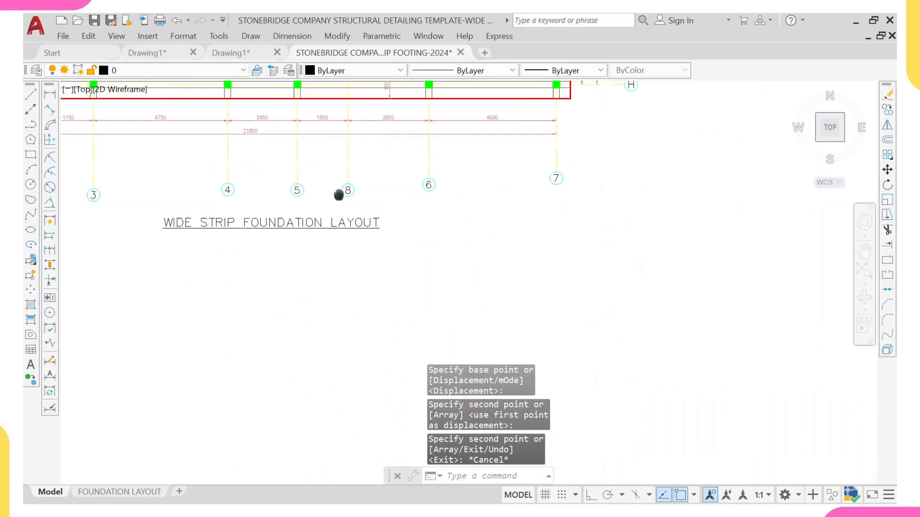
scroll(199, 200, down, 8)
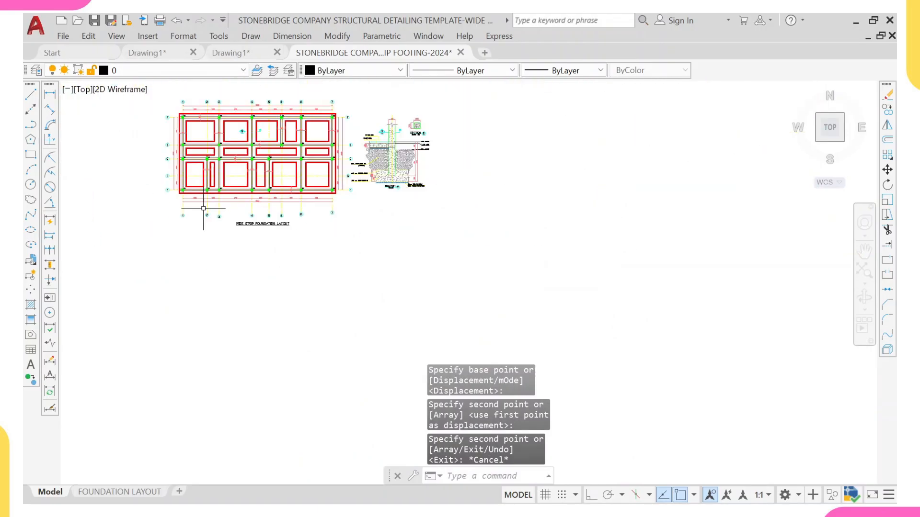
scroll(204, 208, up, 6)
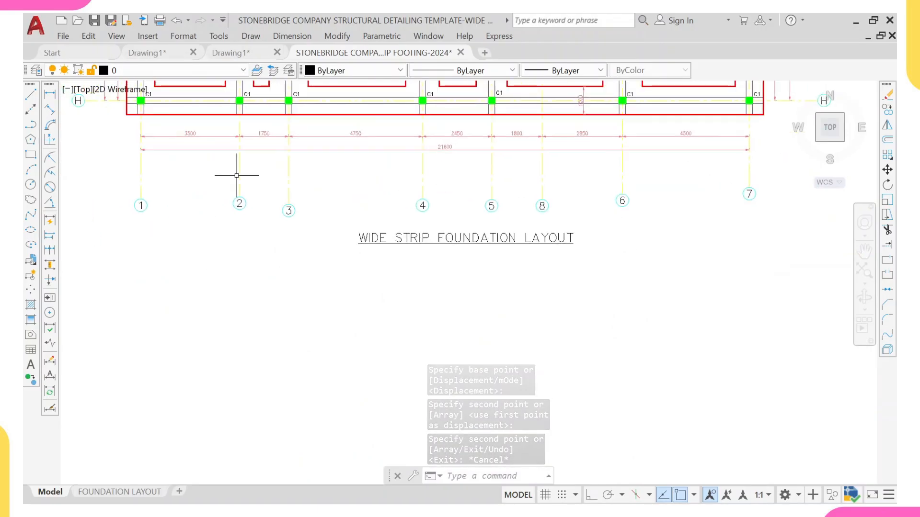
text(L)
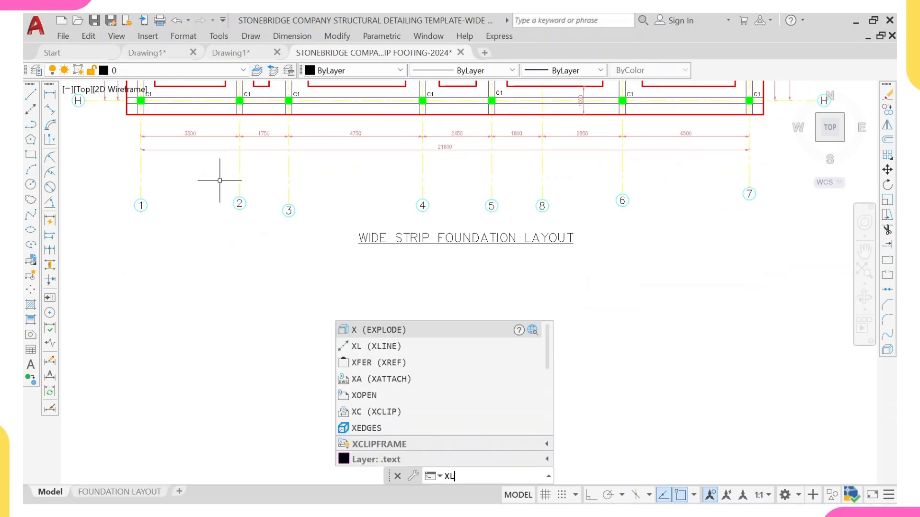
key(Return)
text(H)
key(Return)
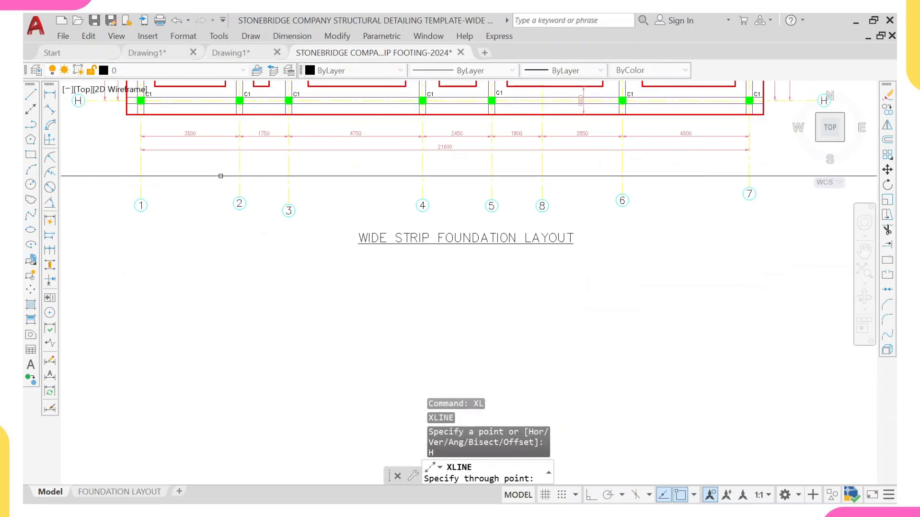
click(225, 164)
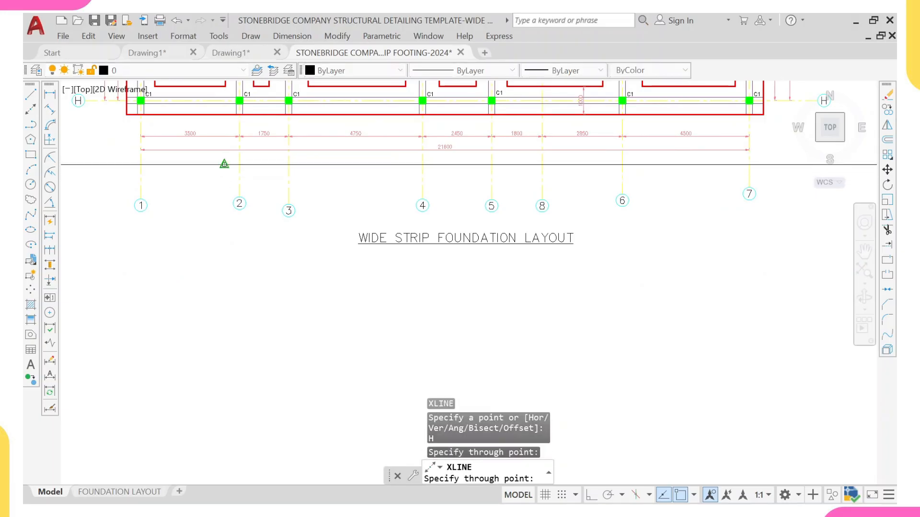
key(Escape)
Step: Trim the grid lines where they cross the horizontal construction line
click(330, 165)
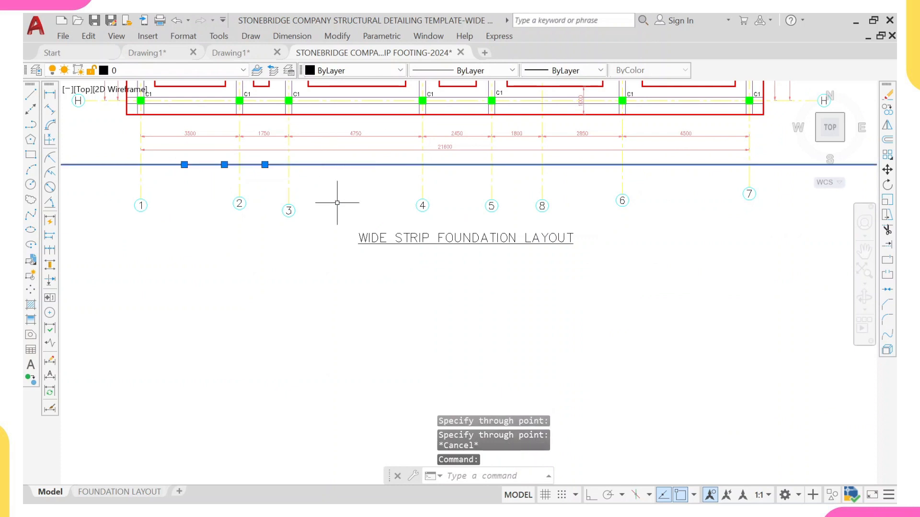
key(Return)
scroll(610, 228, down, 2)
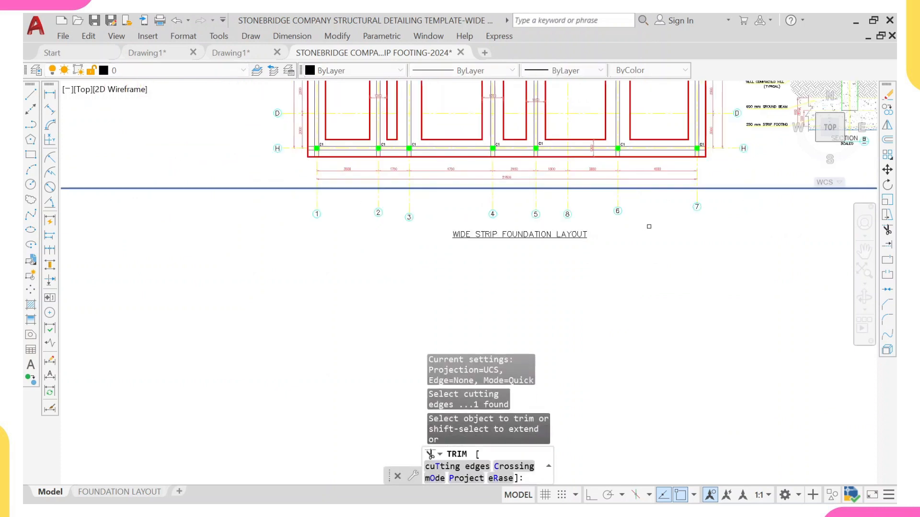
scroll(716, 195, up, 2)
click(697, 204)
scroll(565, 196, down, 4)
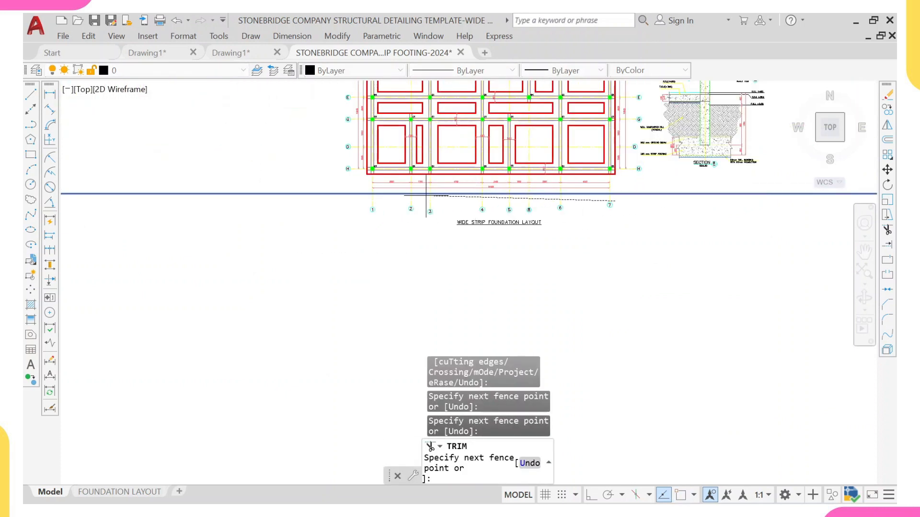
scroll(389, 194, up, 2)
click(298, 204)
key(Return)
key(Escape)
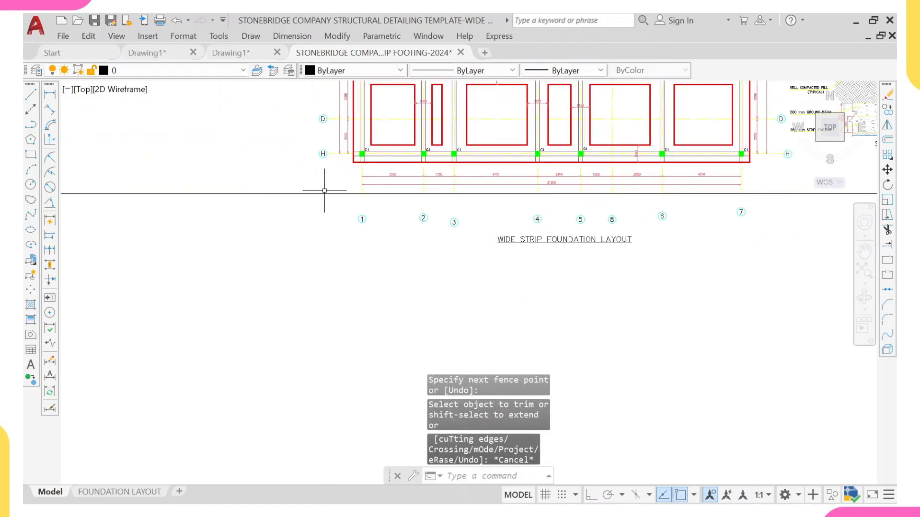
Step: Move the grid bubbles 1 to 8 up so they sit on the construction line
click(338, 199)
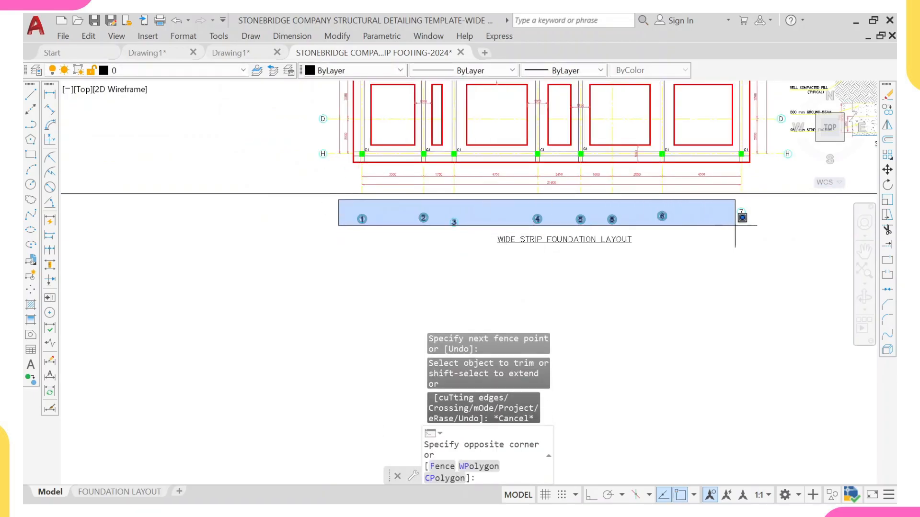
click(768, 223)
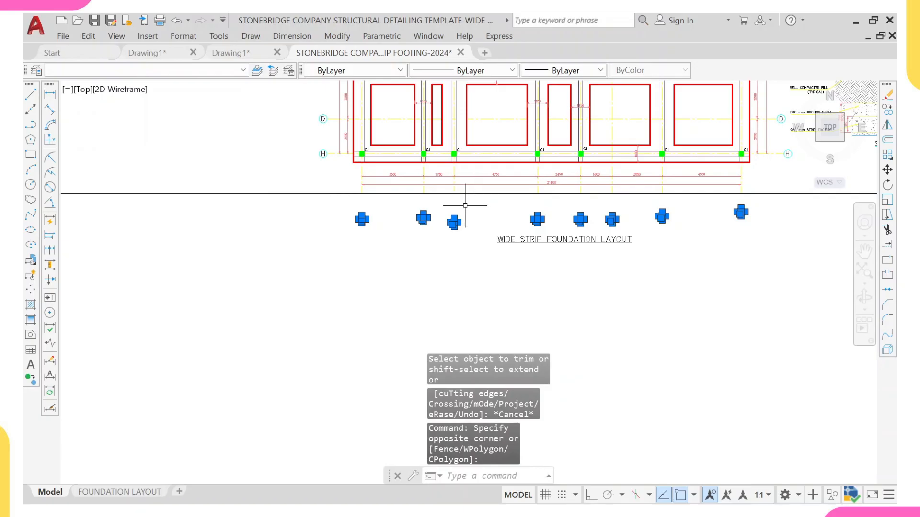
key(Return)
scroll(335, 196, up, 4)
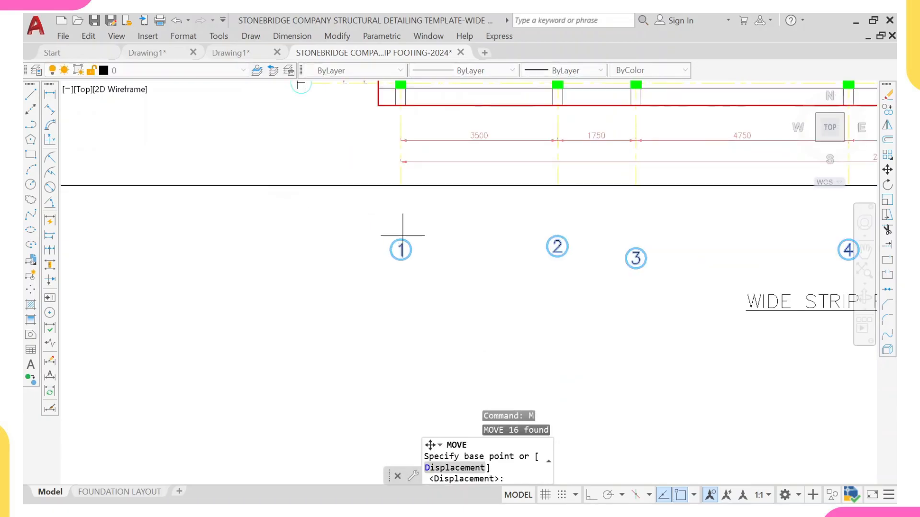
click(400, 239)
click(403, 187)
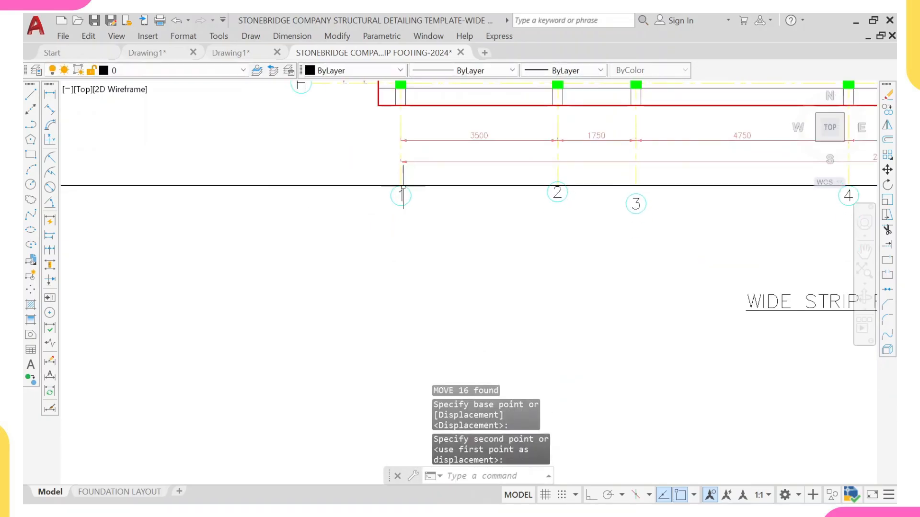
middle_drag(584, 209, 507, 225)
key(Escape)
scroll(613, 230, down, 4)
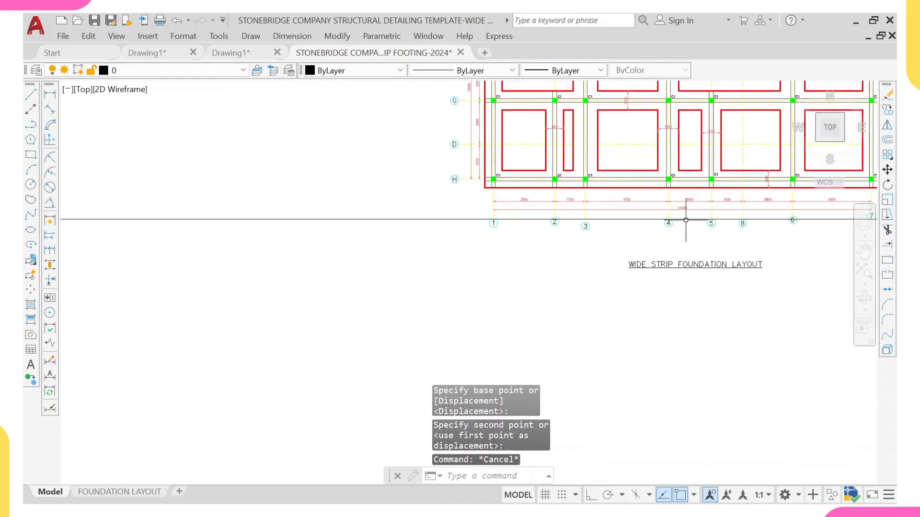
Step: Erase the horizontal construction line
middle_drag(763, 218, 508, 247)
click(673, 263)
click(647, 243)
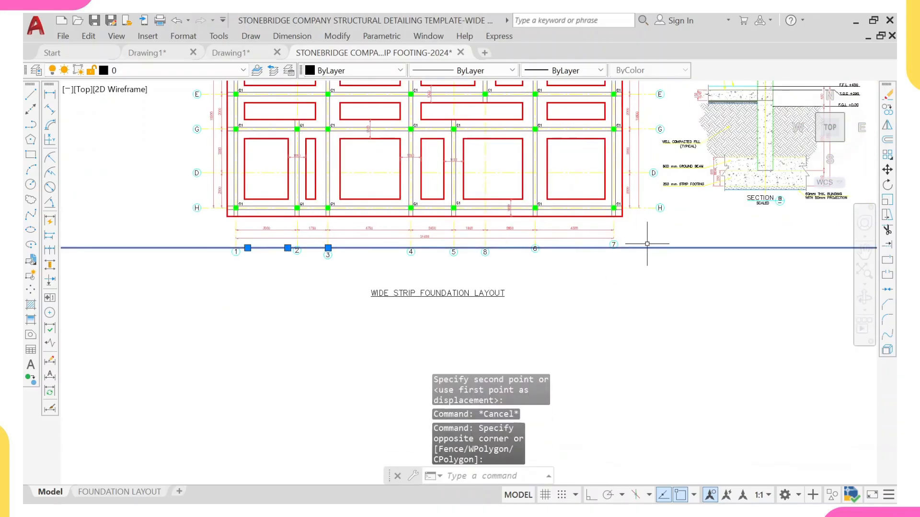
text(E)
key(Return)
scroll(343, 256, up, 3)
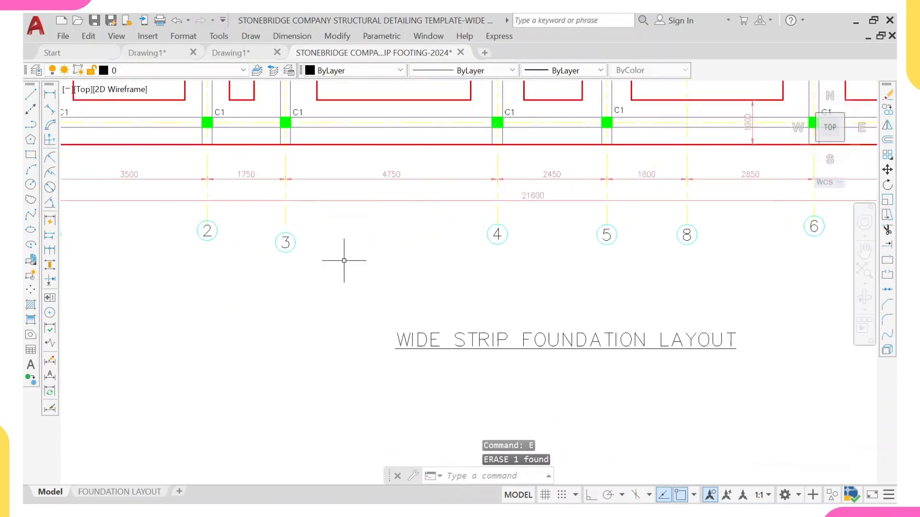
scroll(288, 244, up, 2)
scroll(132, 211, down, 4)
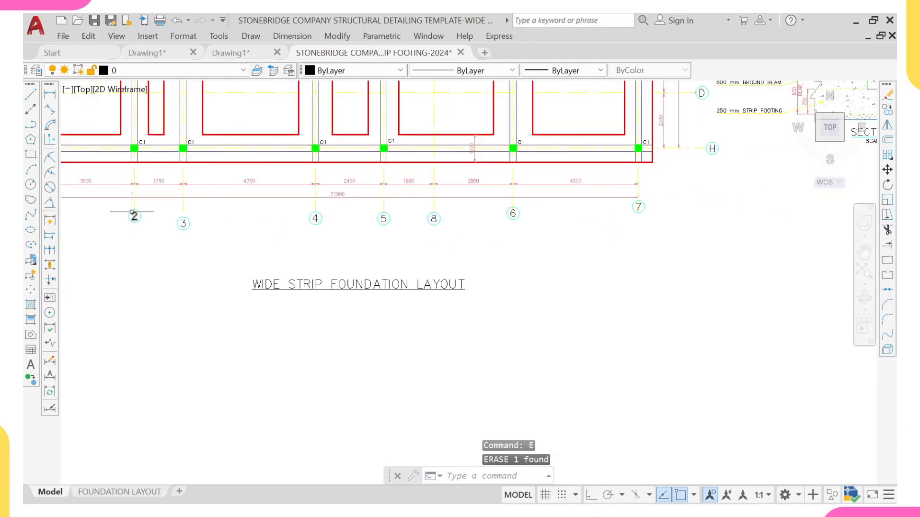
Step: Move the WIDE STRIP FOUNDATION LAYOUT title up so it sits just below the new plan's grid bubbles
click(387, 312)
click(352, 280)
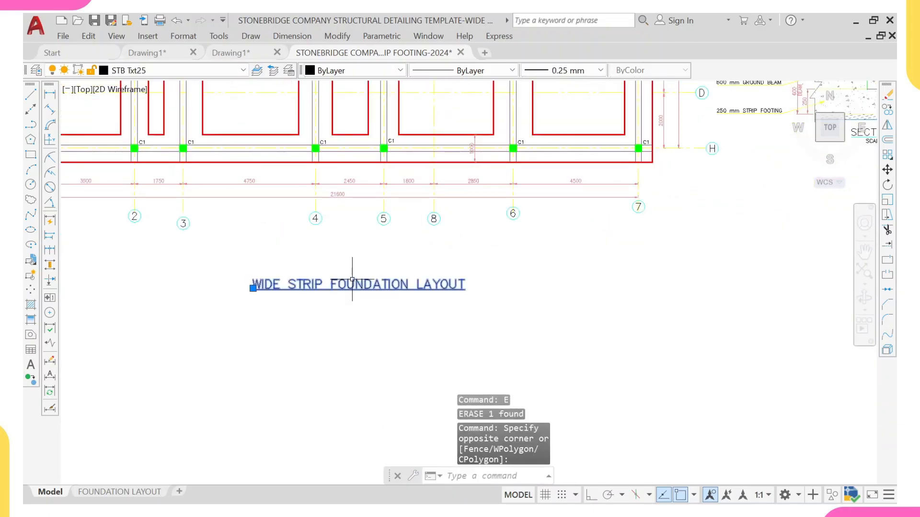
key(Return)
click(352, 283)
scroll(307, 249, down, 3)
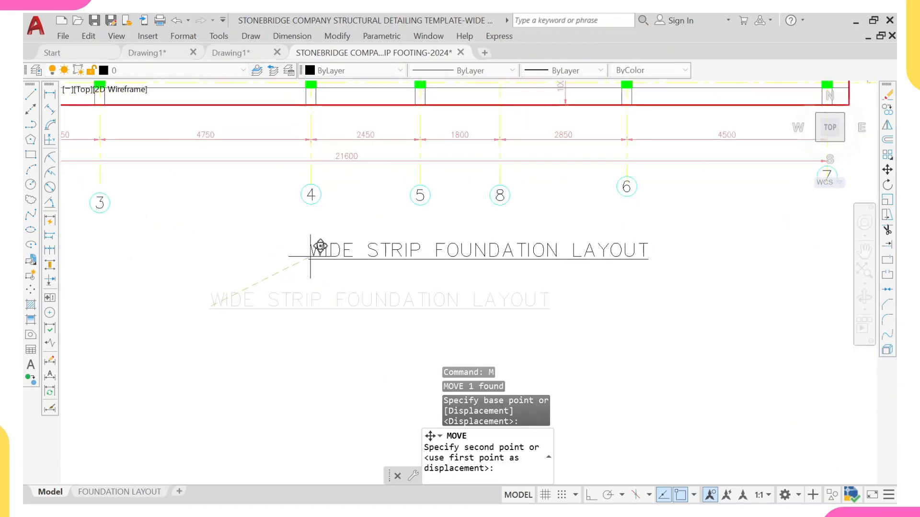
scroll(283, 246, down, 2)
scroll(279, 244, up, 2)
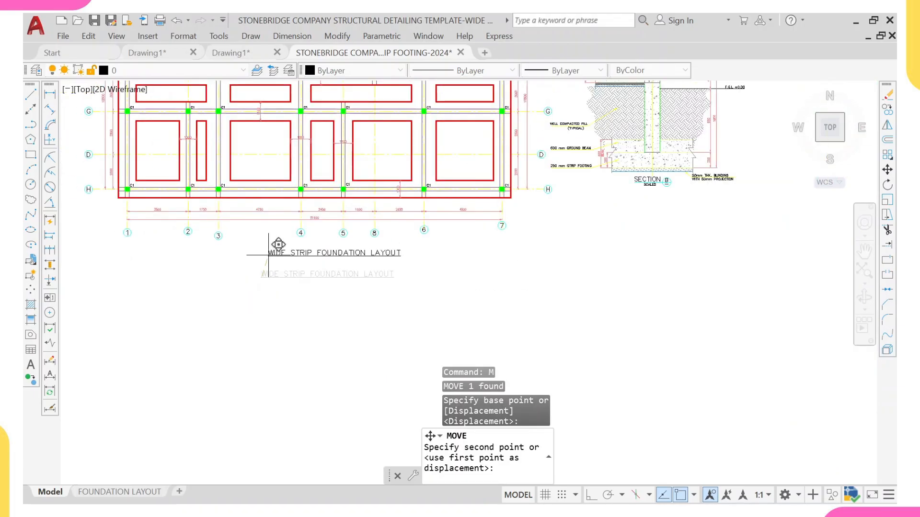
click(279, 244)
Step: Copy the existing sheet's border and title block to an empty area below the drawings
scroll(285, 246, down, 3)
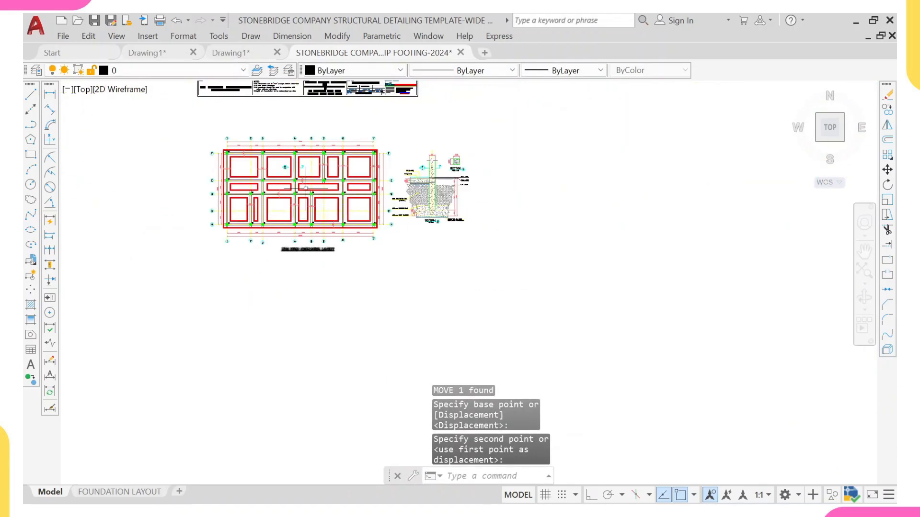
middle_drag(306, 175, 300, 237)
scroll(296, 180, up, 2)
middle_drag(296, 180, 294, 232)
scroll(284, 193, up, 2)
scroll(582, 140, up, 4)
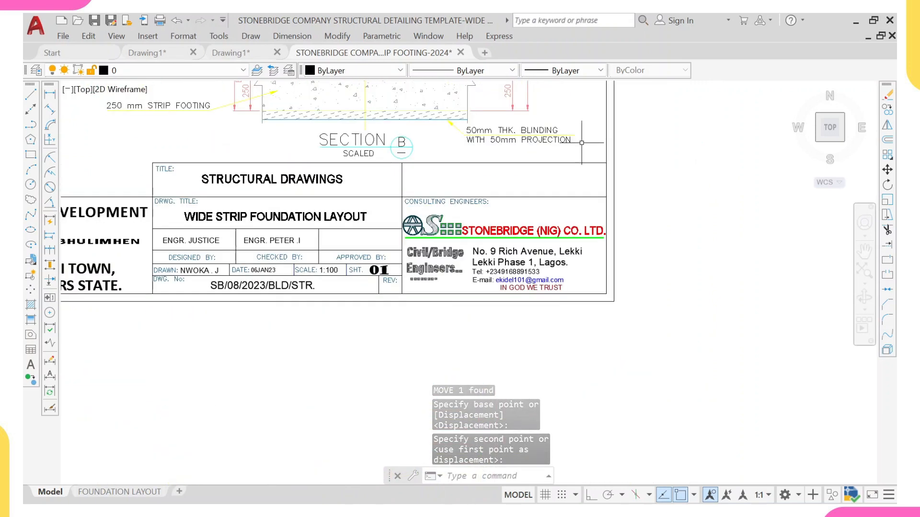
click(641, 153)
click(425, 324)
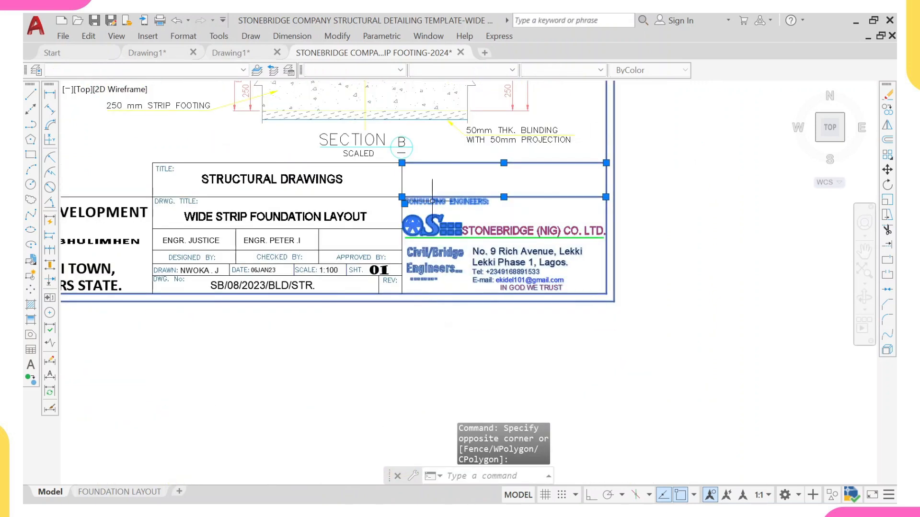
scroll(489, 133, up, 4)
click(515, 128)
scroll(140, 273, down, 4)
middle_drag(92, 328, 459, 306)
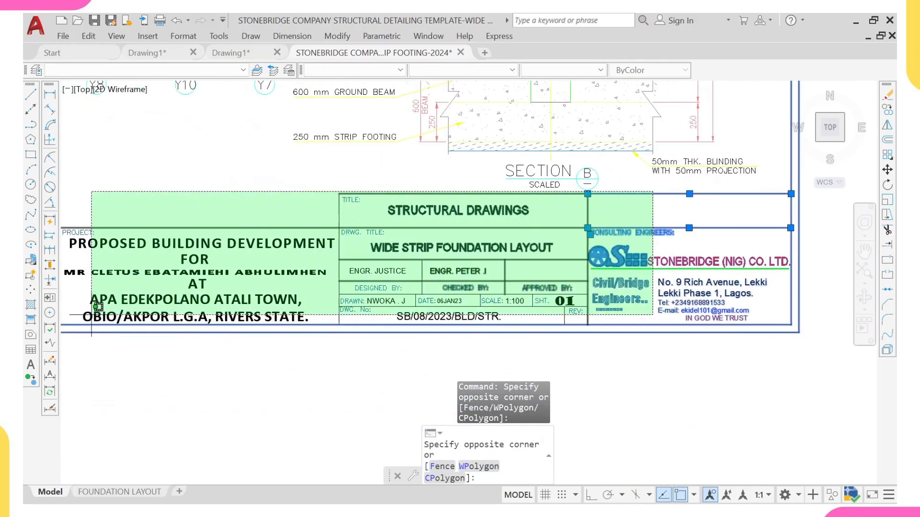
scroll(326, 330, down, 4)
middle_drag(327, 331, 620, 304)
click(208, 328)
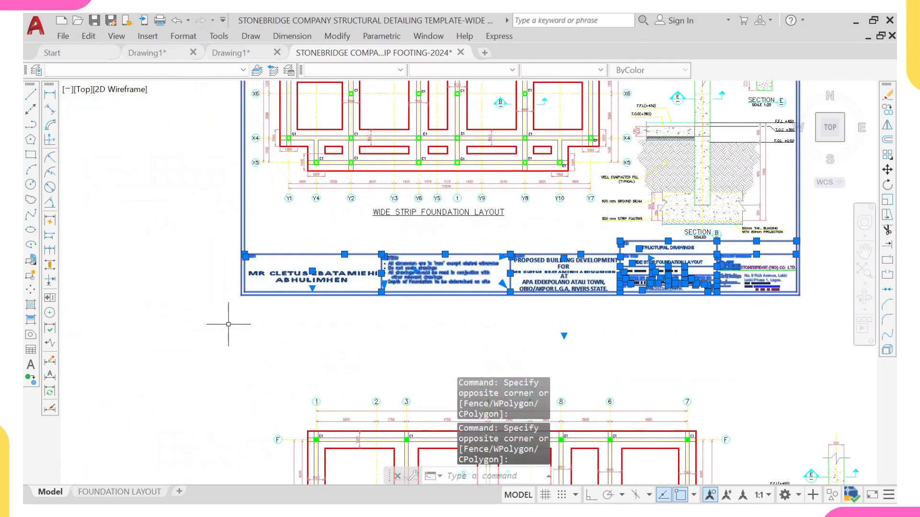
text(co)
key(Return)
scroll(342, 264, down, 8)
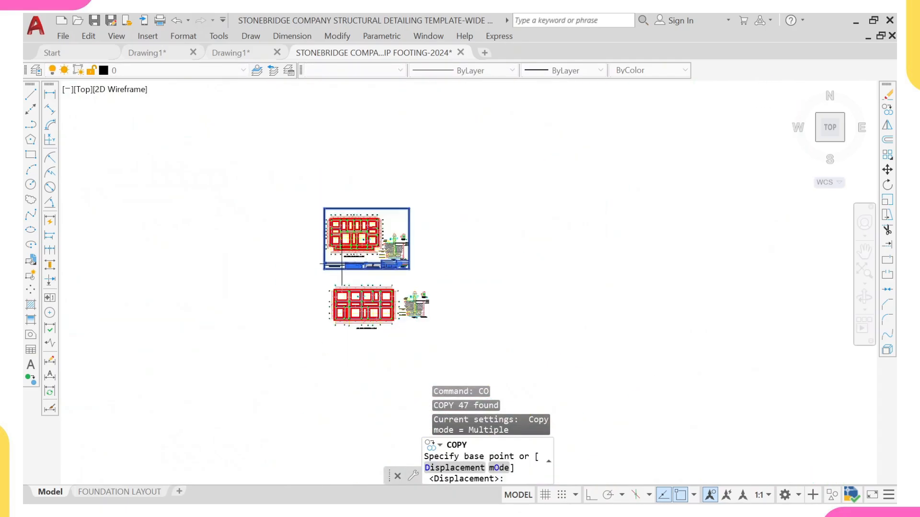
click(345, 271)
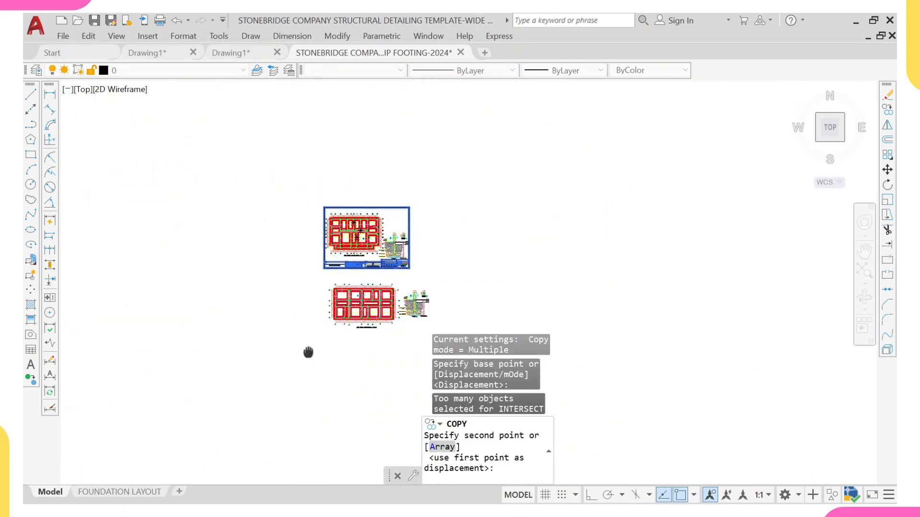
middle_drag(326, 376, 325, 311)
click(395, 233)
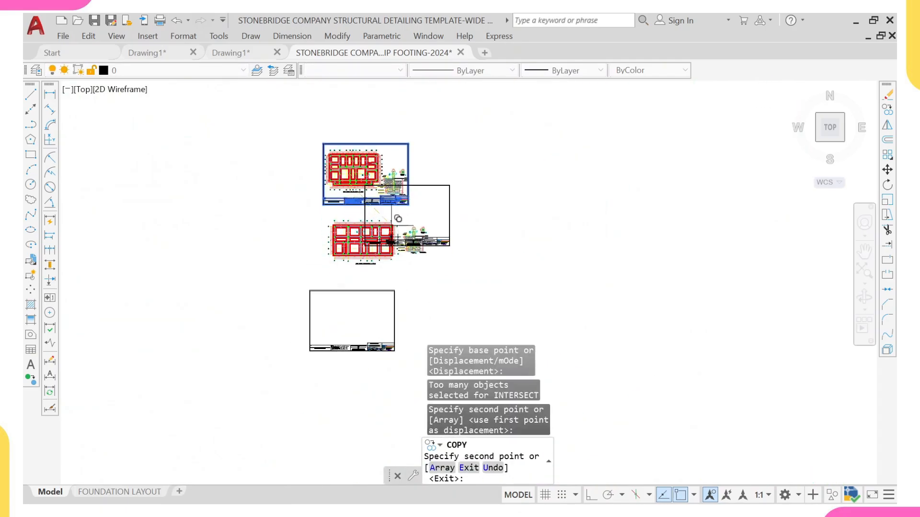
key(Escape)
Step: Erase the original drawing sheet together with its old footing layout and section
scroll(397, 185, up, 4)
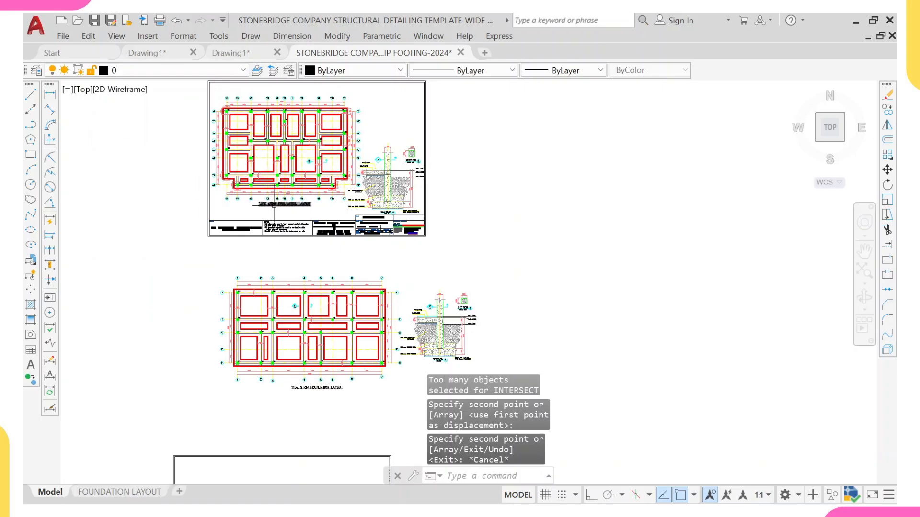
scroll(297, 209, down, 3)
click(395, 108)
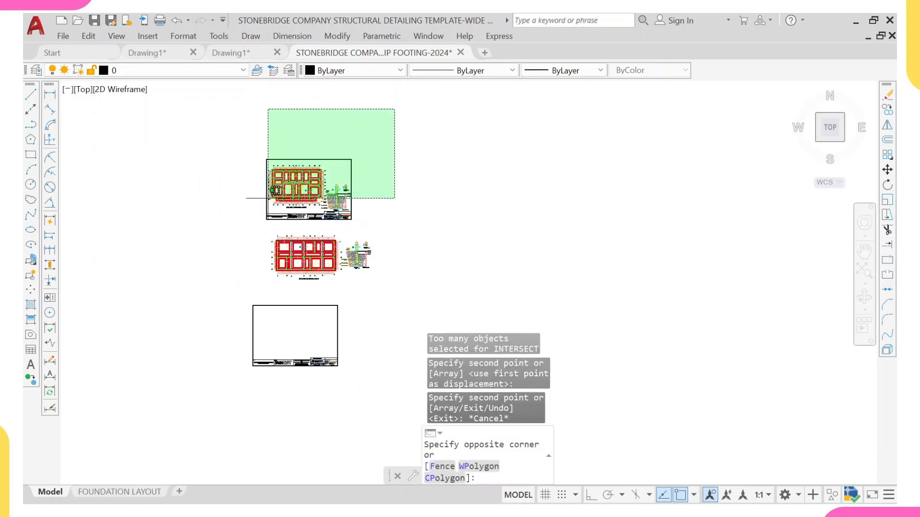
click(200, 229)
text(E)
key(Return)
scroll(254, 298, down, 3)
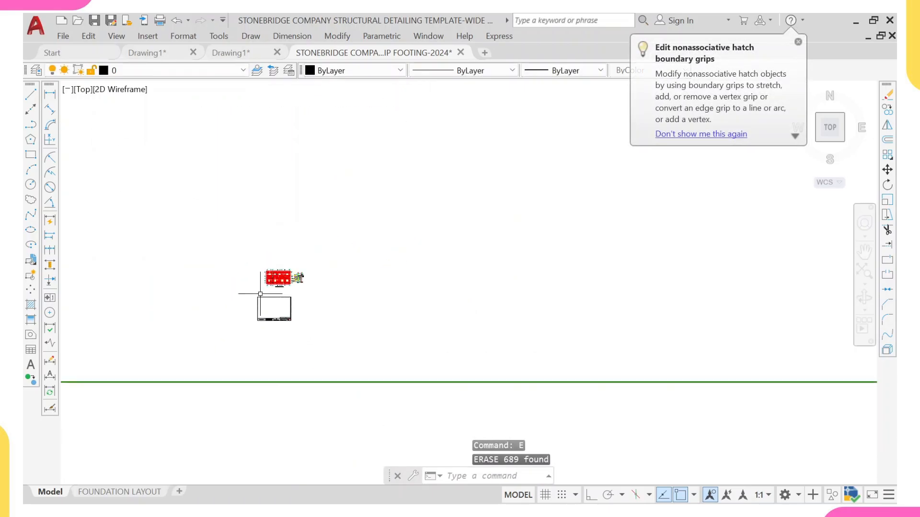
scroll(280, 321, up, 5)
middle_drag(280, 321, 302, 240)
click(427, 220)
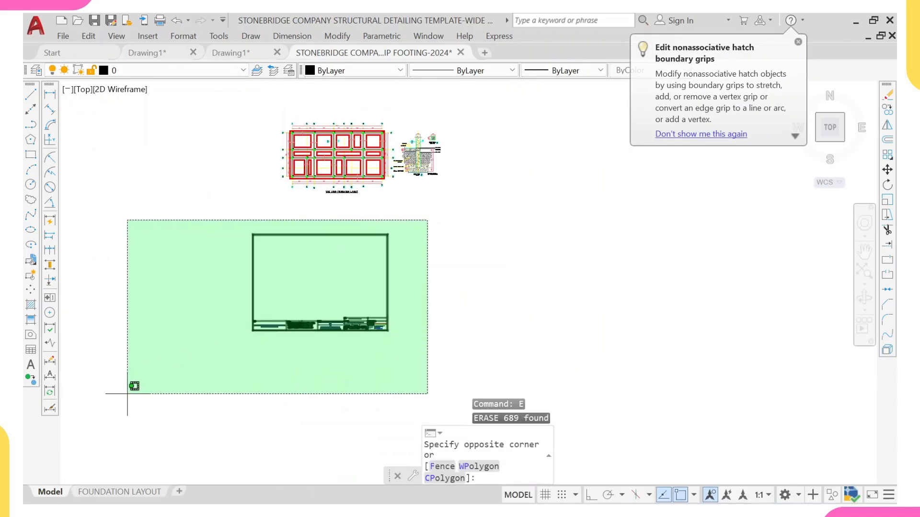
click(225, 350)
text(c)
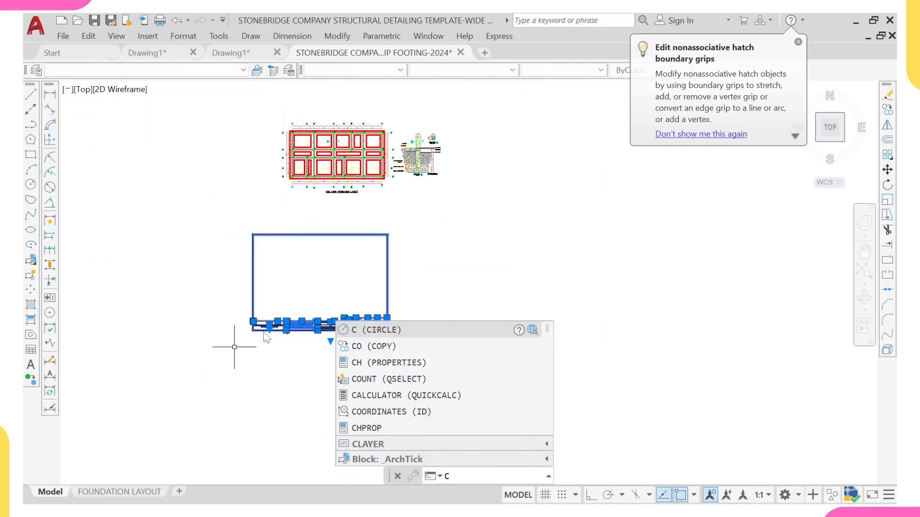
key(Escape)
key(Escape)
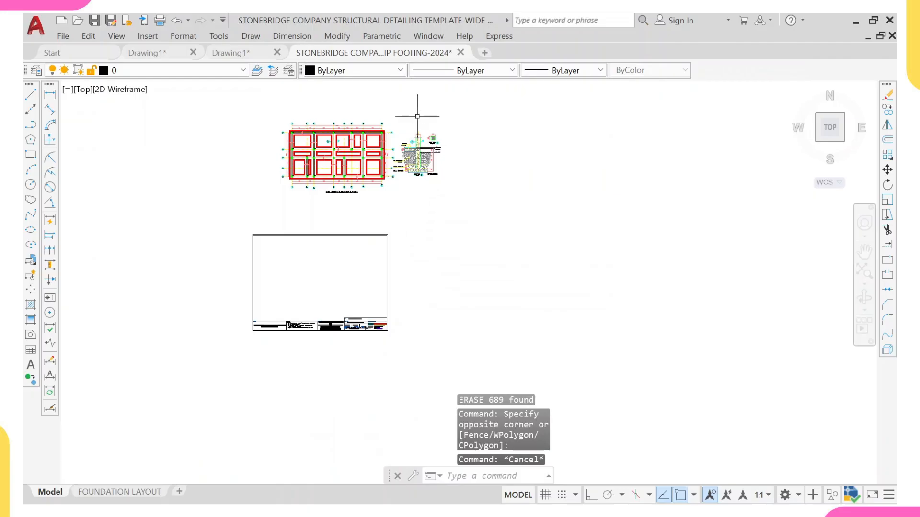
Step: Scale the copied sheet border and title block by a factor of 1.2
click(399, 221)
click(209, 335)
text(s)
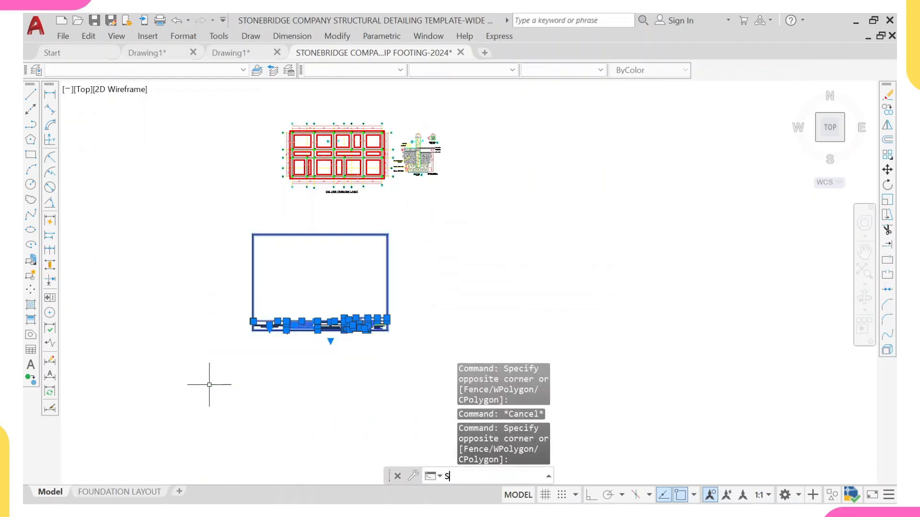
key(Return)
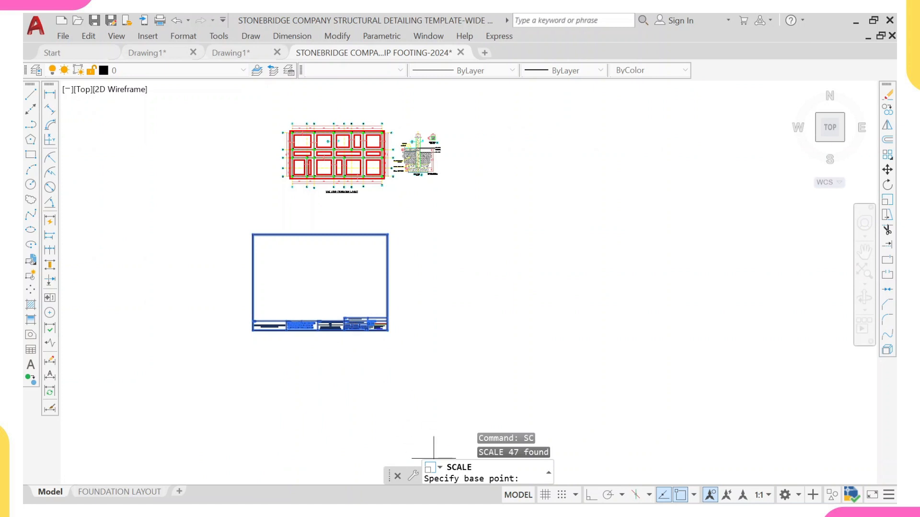
click(320, 277)
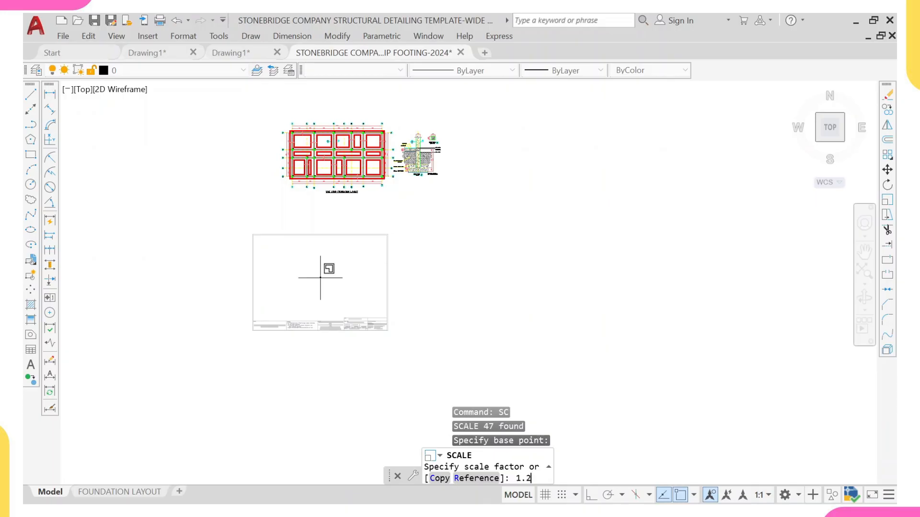
key(Return)
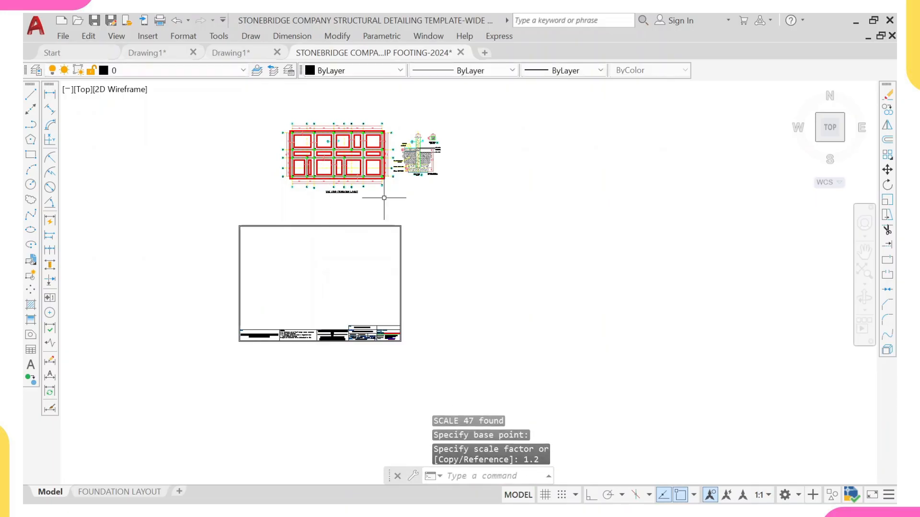
Step: Move the scaled sheet border and title block so it frames the new footing plan and section
click(429, 196)
click(212, 365)
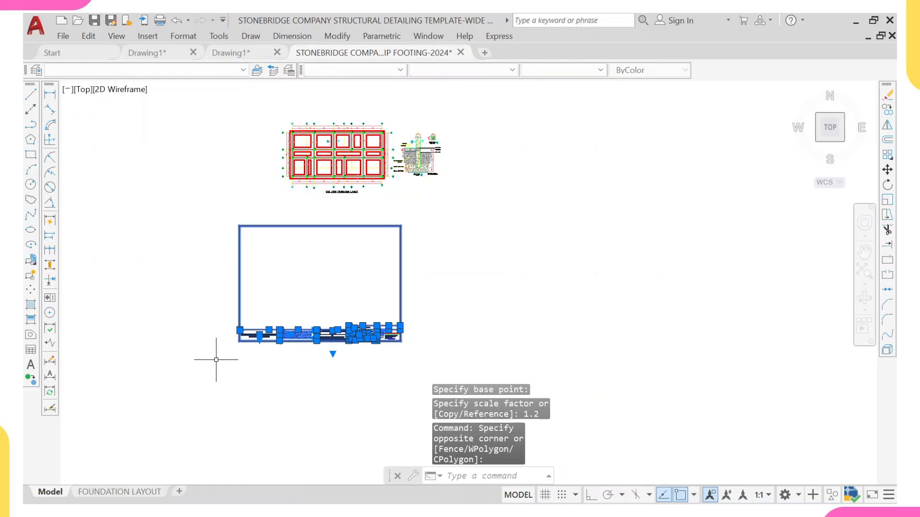
text(M)
key(Return)
click(292, 286)
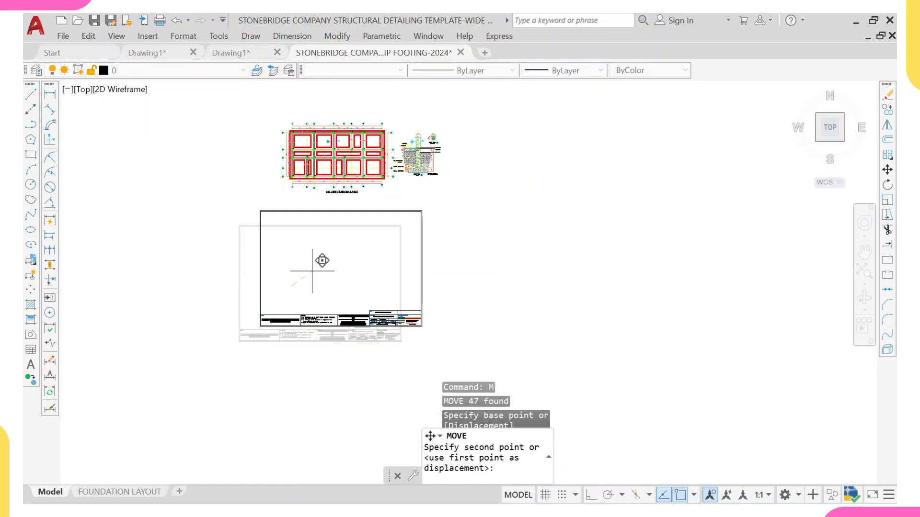
scroll(362, 146, up, 2)
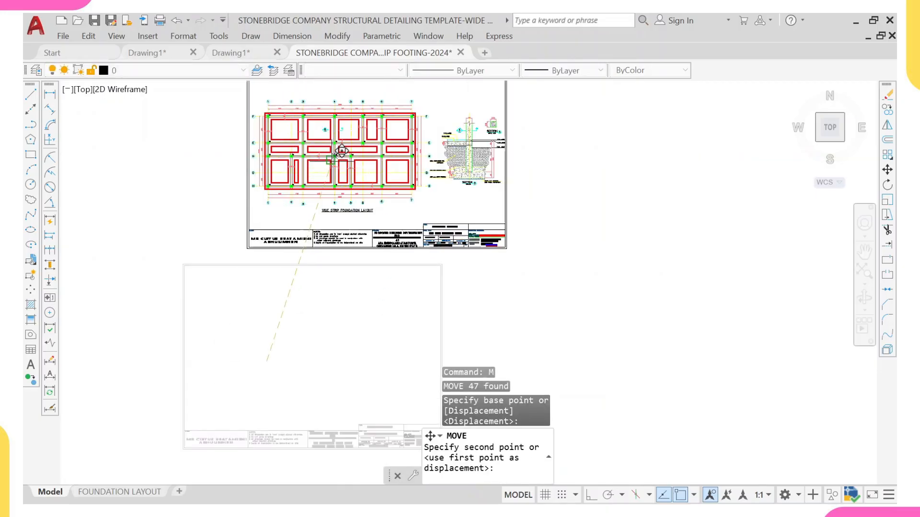
scroll(343, 234, up, 2)
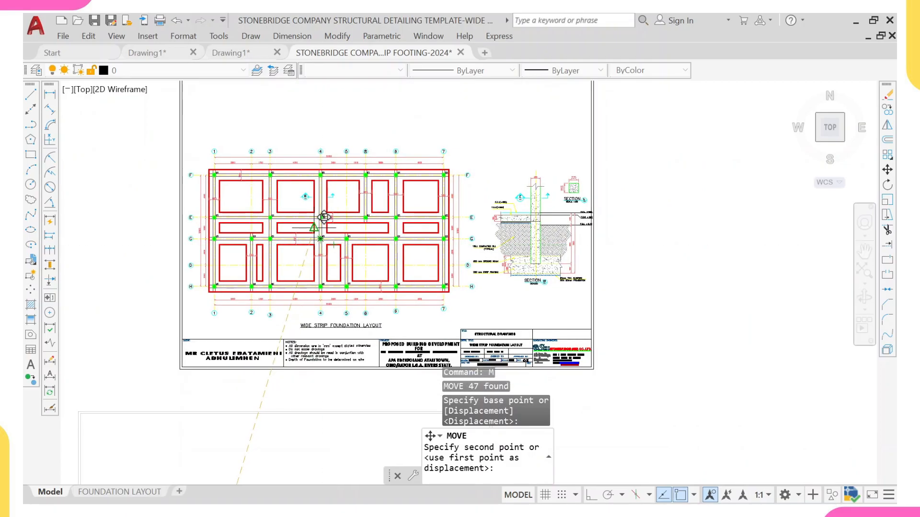
scroll(314, 228, up, 2)
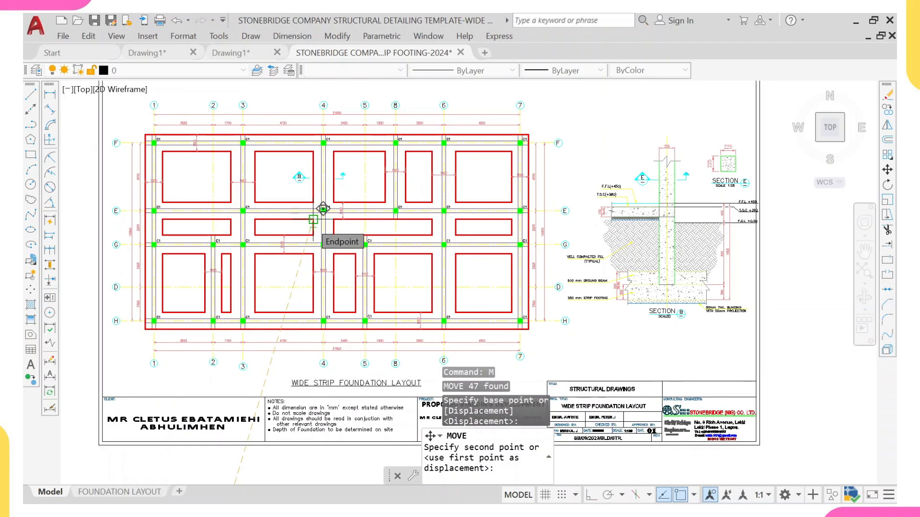
click(323, 209)
Step: Move the Section B detail slightly left to fit inside the sheet border
scroll(575, 173, down, 3)
scroll(468, 232, up, 4)
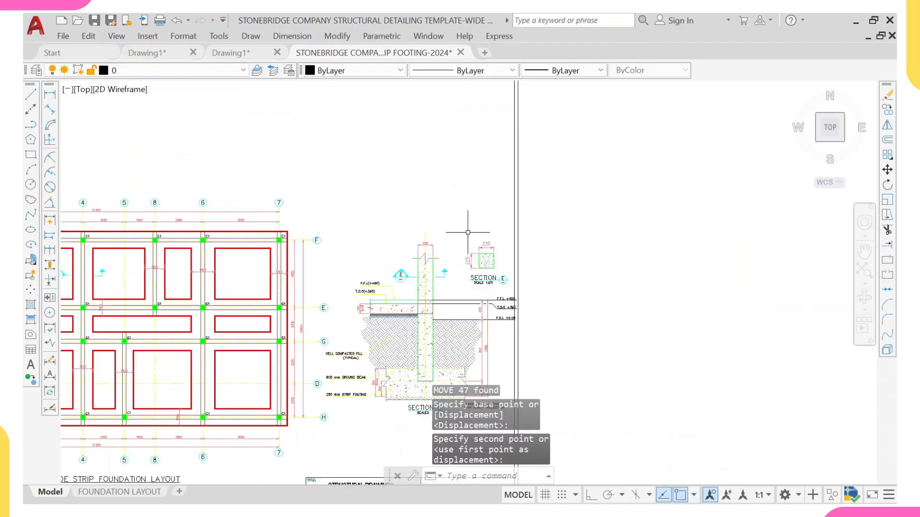
scroll(437, 244, down, 4)
middle_drag(437, 244, 424, 189)
scroll(449, 182, up, 4)
click(449, 160)
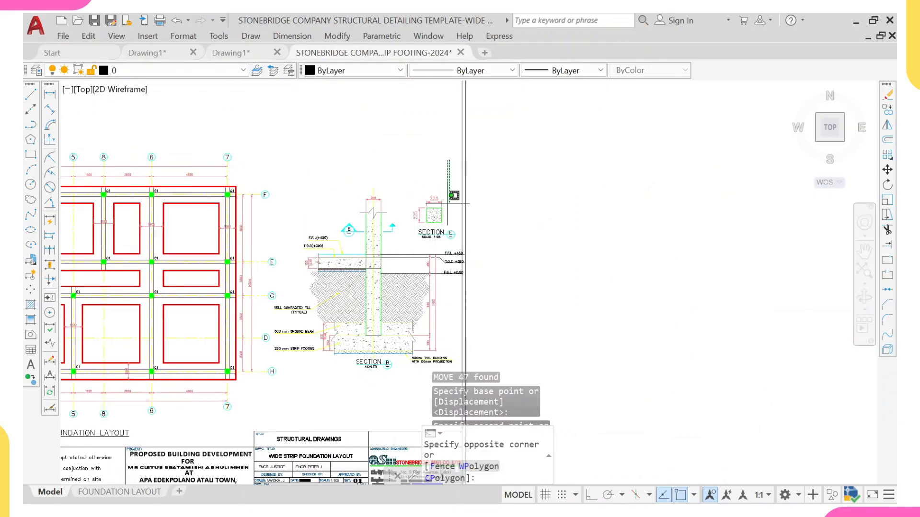
middle_drag(390, 382, 390, 268)
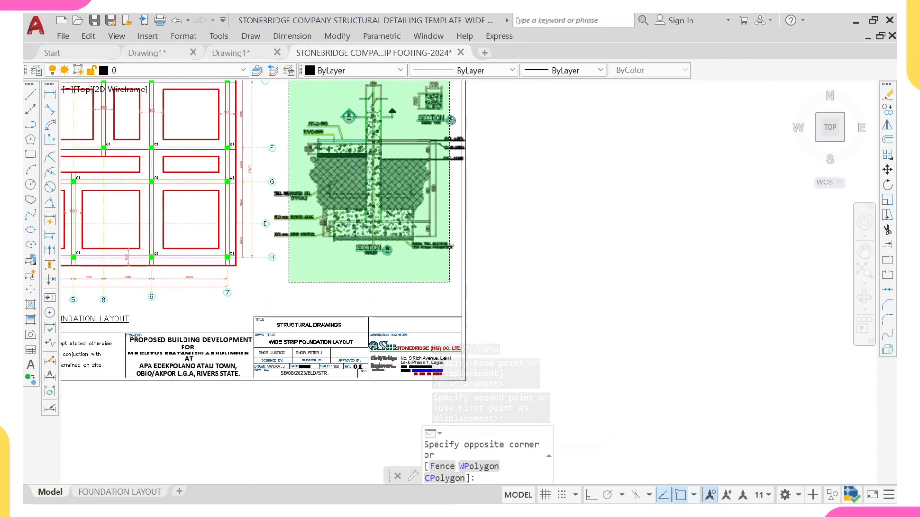
click(289, 282)
scroll(411, 236, up, 3)
scroll(411, 236, down, 3)
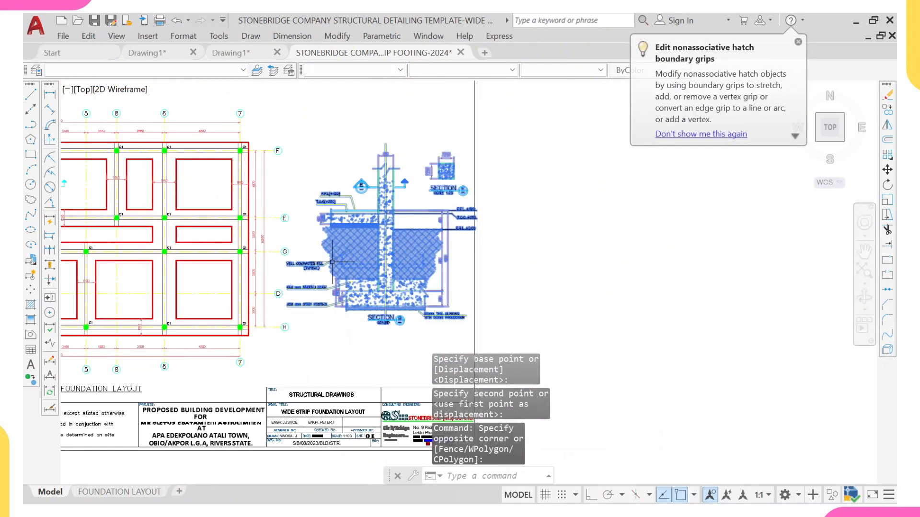
text(M)
key(Return)
scroll(307, 266, up, 4)
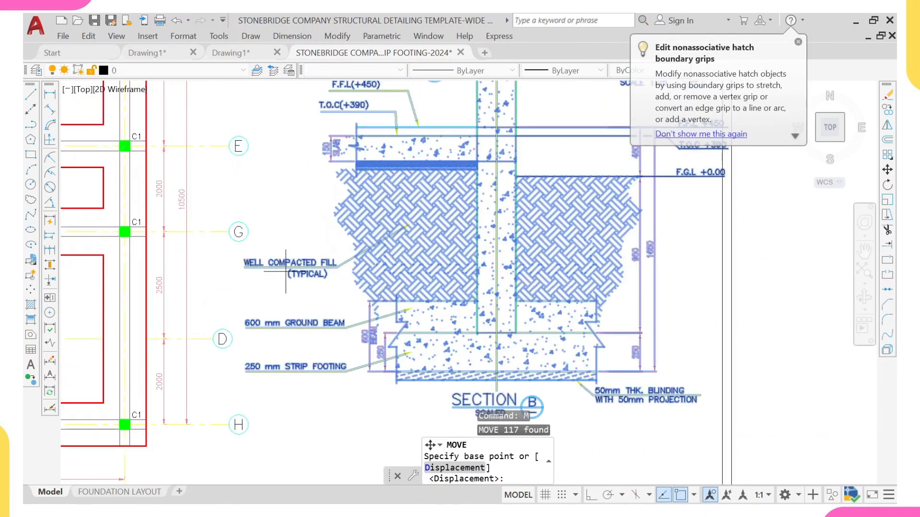
click(244, 263)
scroll(212, 268, up, 4)
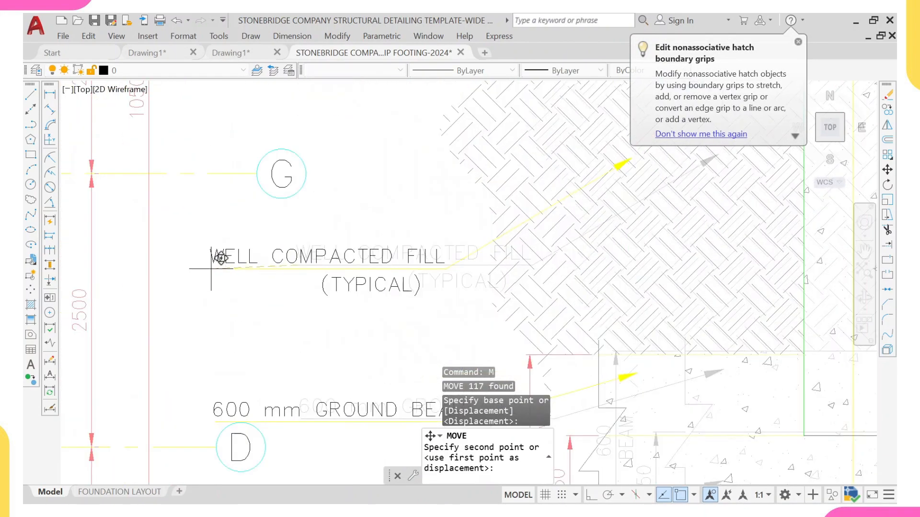
mouse_move(204, 245)
middle_down()
mouse_move(174, 173)
mouse_move(168, 183)
middle_up()
click(173, 178)
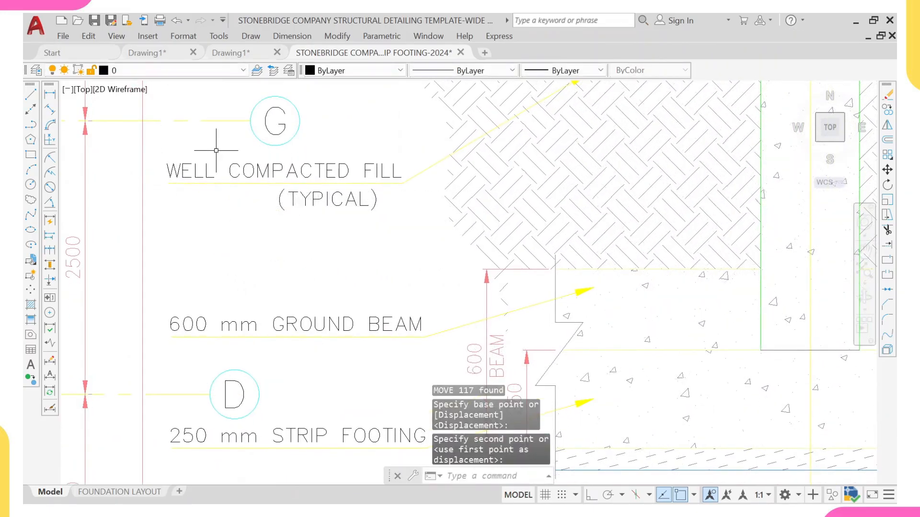
scroll(218, 155, down, 8)
scroll(362, 173, down, 6)
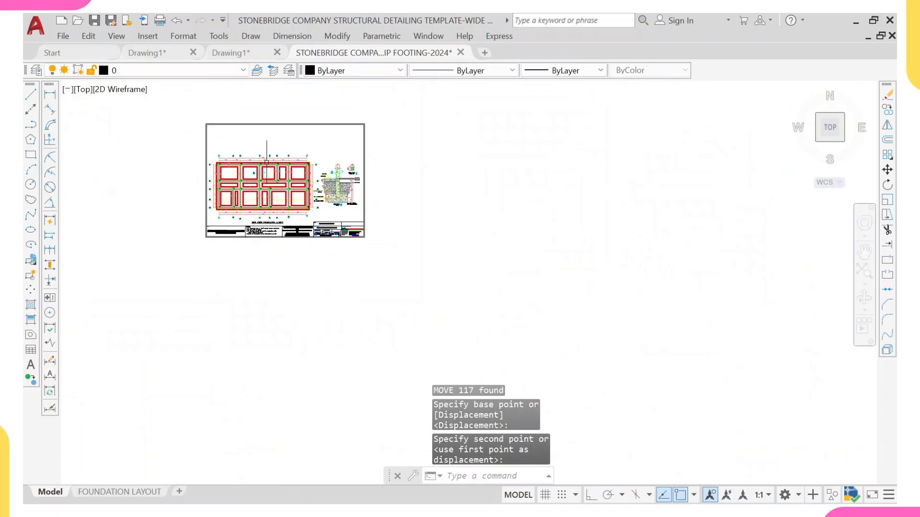
scroll(286, 221, up, 2)
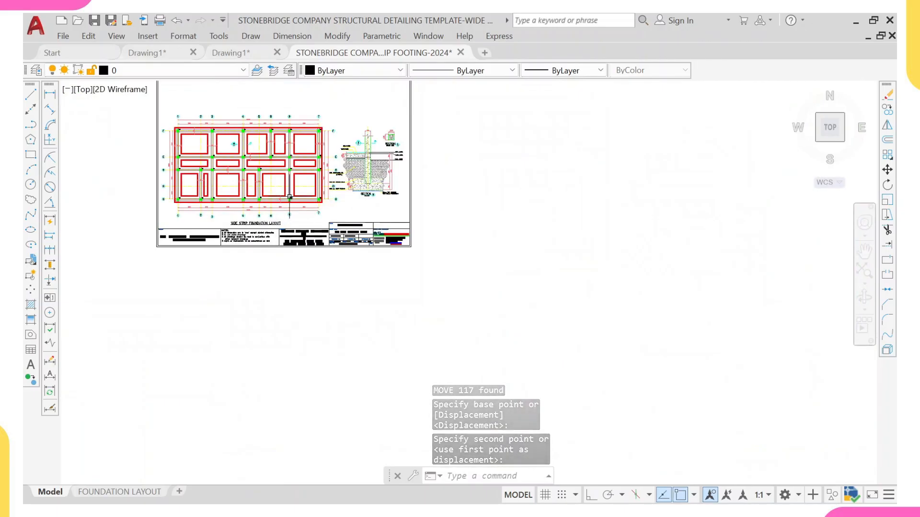
Step: Place the Section B detail at its new position inside the sheet border
click(292, 175)
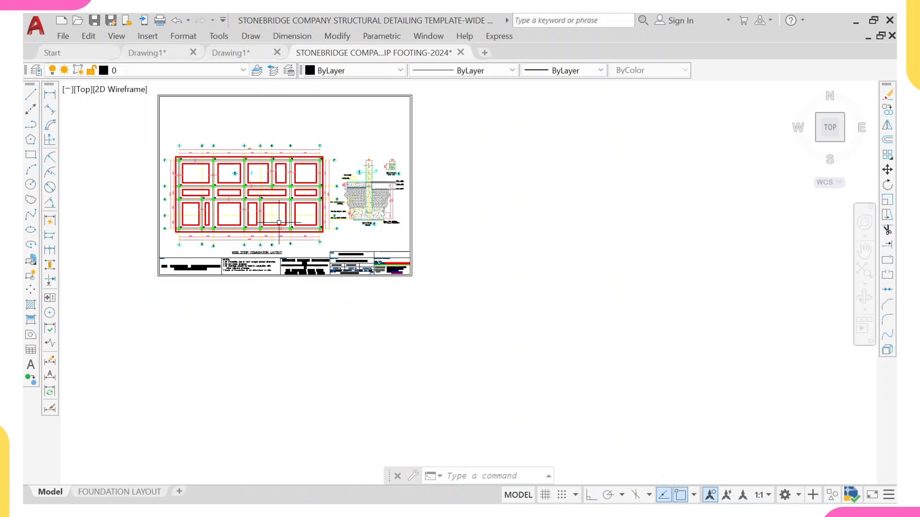
scroll(434, 312, up, 3)
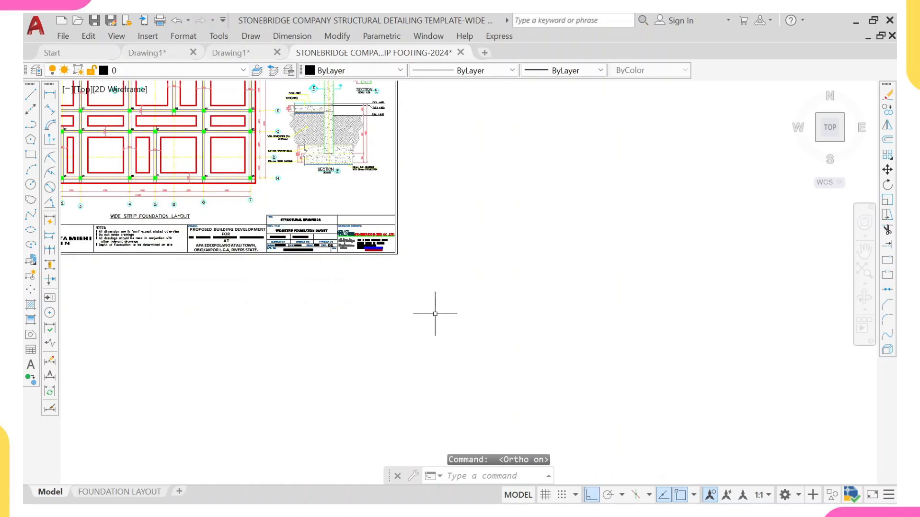
scroll(432, 287, down, 4)
scroll(405, 257, up, 5)
Step: Select the title block and notes strip and move it down to sit along the bottom of the enlarged sheet border
click(429, 224)
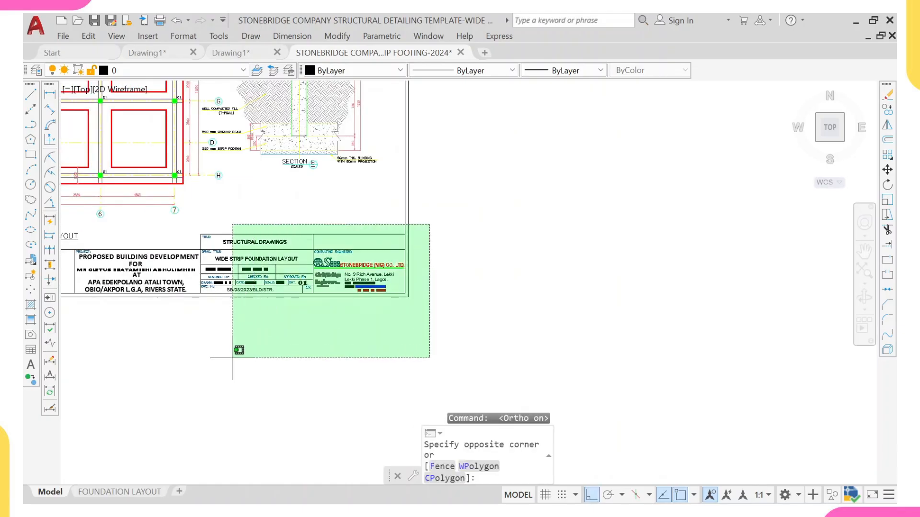
click(189, 354)
scroll(500, 234, up, 2)
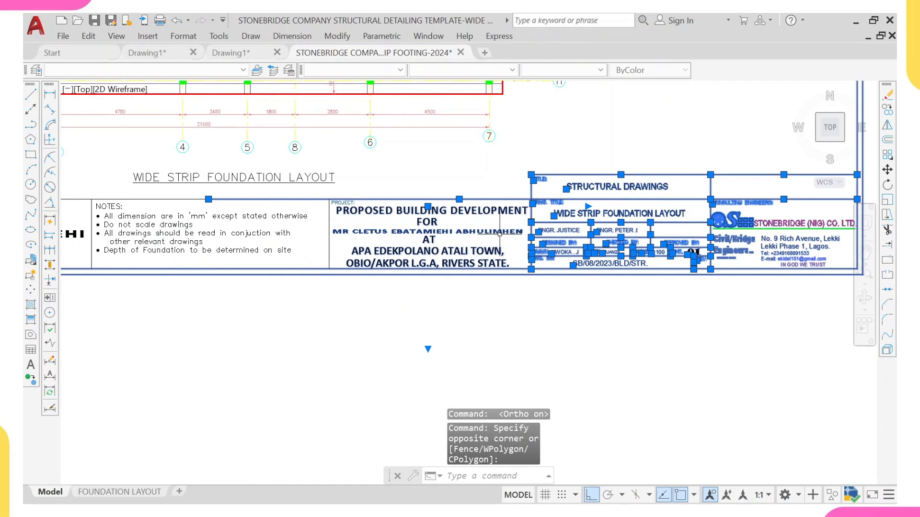
scroll(507, 190, up, 1)
click(509, 193)
scroll(388, 310, down, 2)
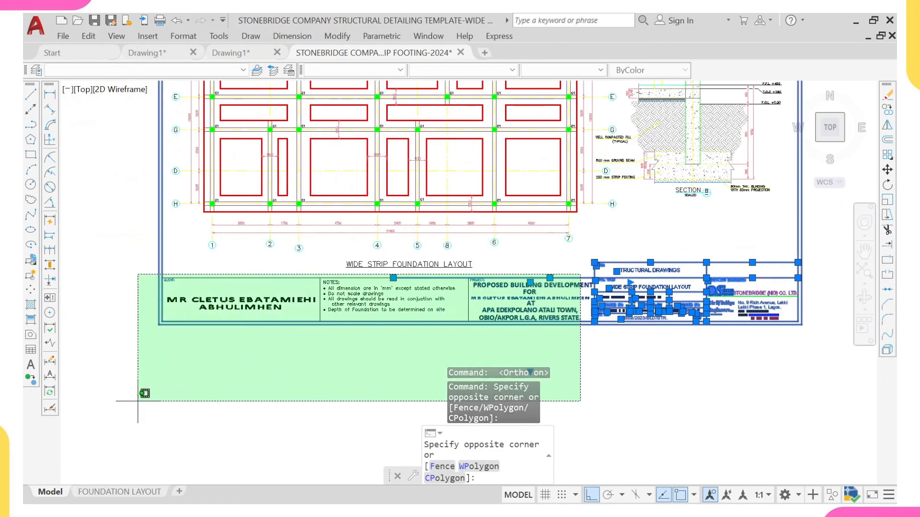
click(138, 402)
text(M)
key(Return)
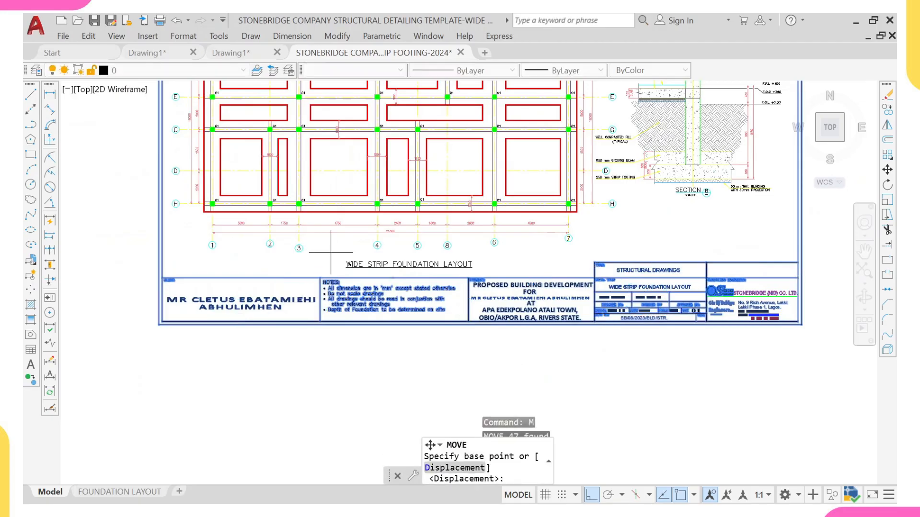
click(284, 278)
scroll(293, 283, down, 2)
scroll(292, 284, down, 2)
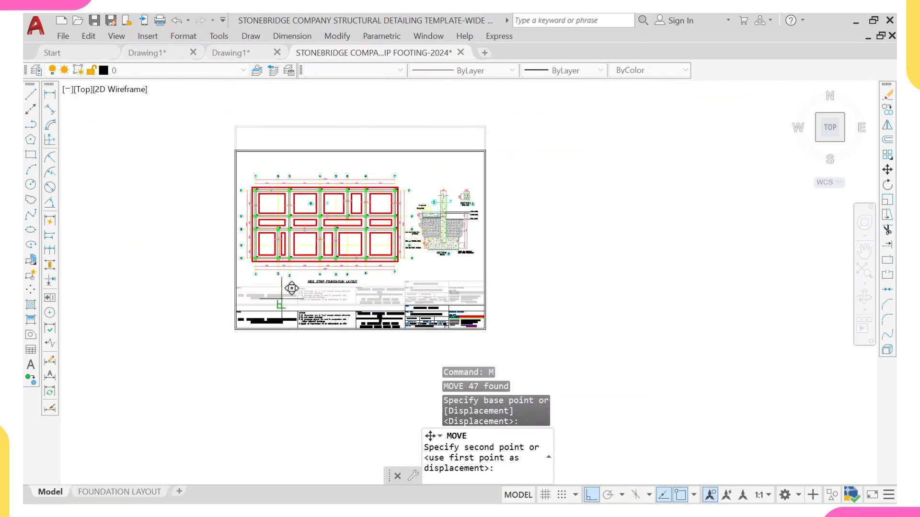
scroll(282, 300, up, 2)
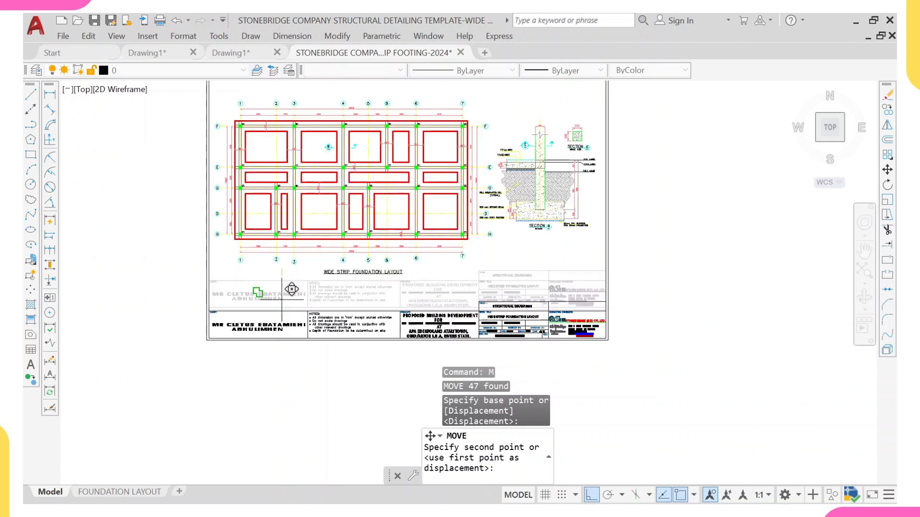
scroll(282, 300, up, 5)
scroll(282, 300, down, 8)
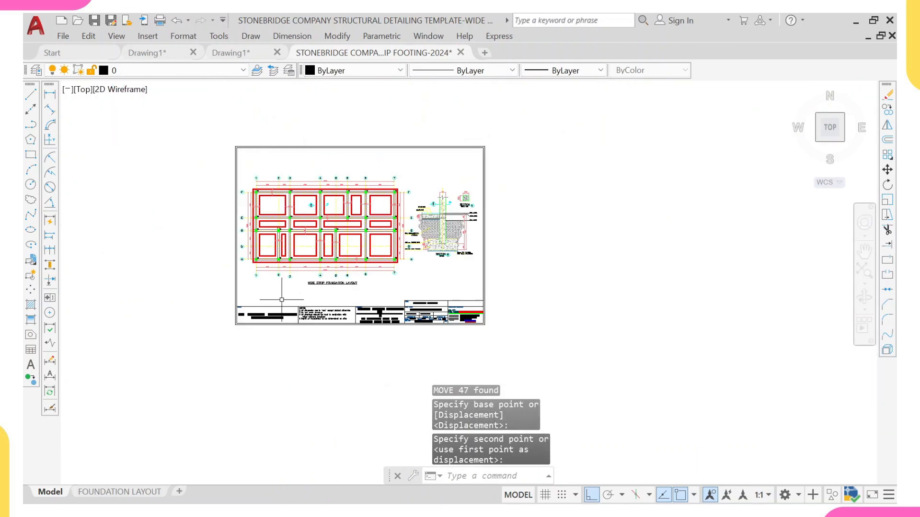
click(312, 284)
Step: Pan across model space to review the neighbouring ground beam layout and detail sheets, then return to the footing sheet
scroll(334, 267, down, 10)
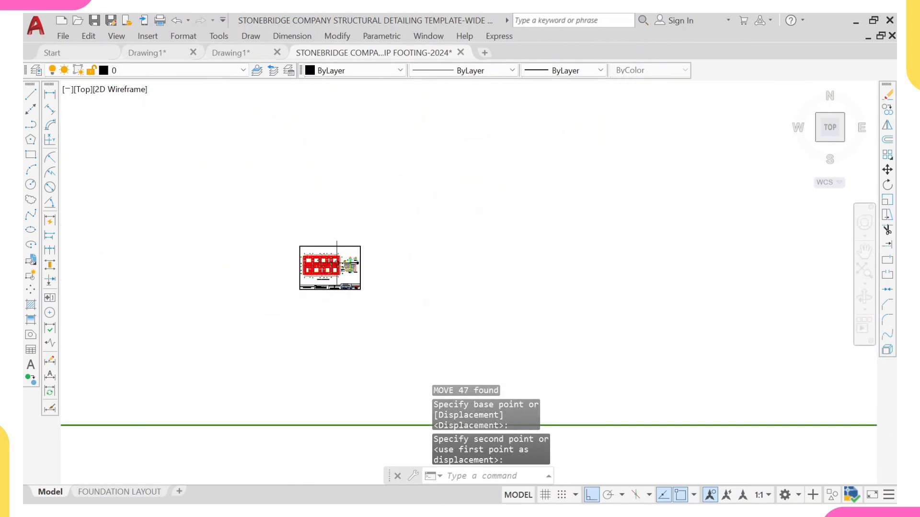
middle_drag(413, 335, 305, 116)
scroll(365, 281, up, 2)
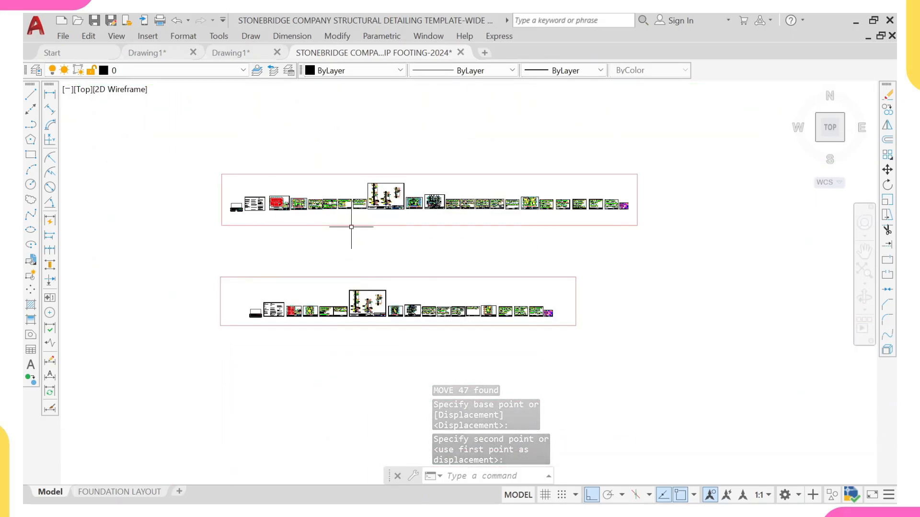
scroll(351, 225, up, 4)
scroll(279, 183, up, 4)
middle_drag(144, 169, 144, 169)
scroll(302, 146, up, 8)
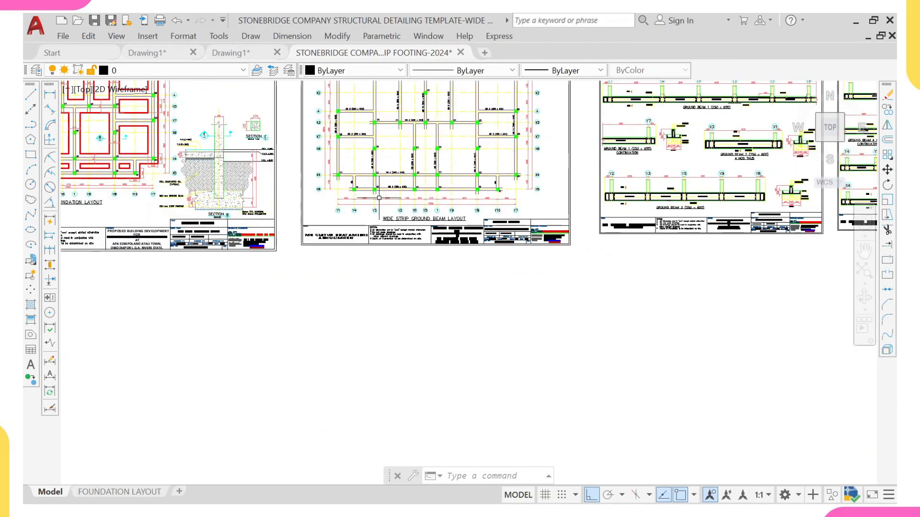
scroll(553, 249, down, 6)
middle_drag(824, 202, 472, 223)
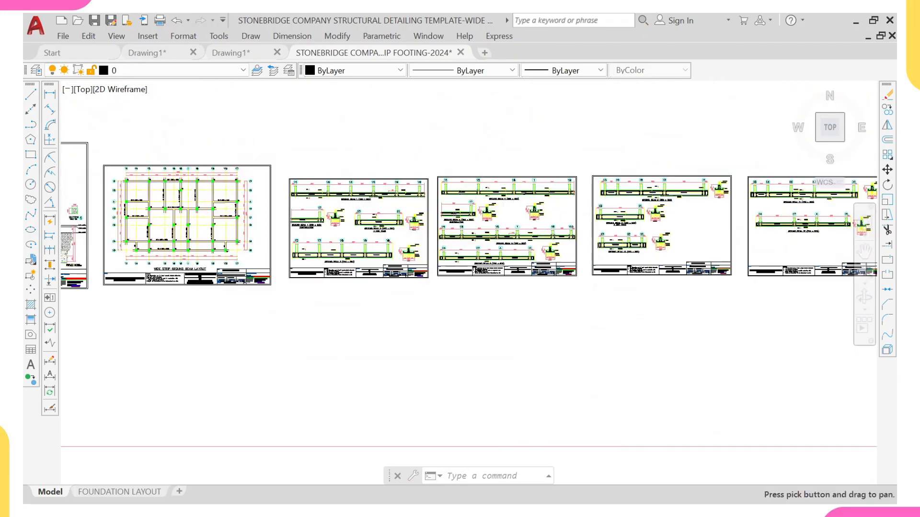
scroll(644, 183, down, 2)
middle_drag(652, 209, 573, 238)
scroll(573, 237, up, 8)
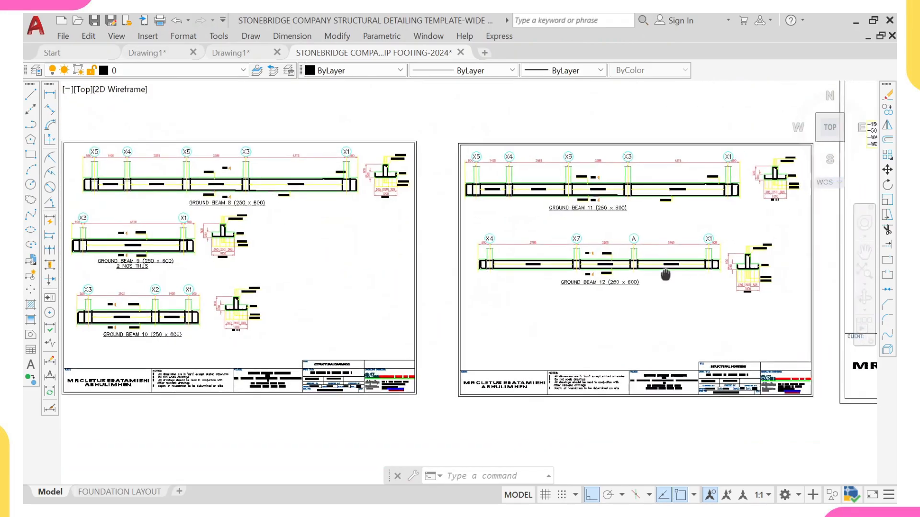
scroll(590, 274, up, 2)
scroll(559, 263, down, 12)
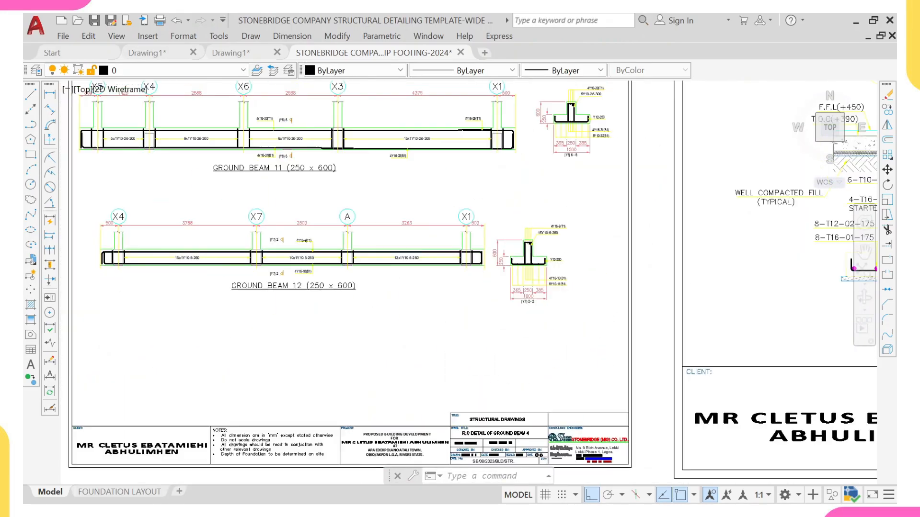
middle_drag(303, 178, 303, 314)
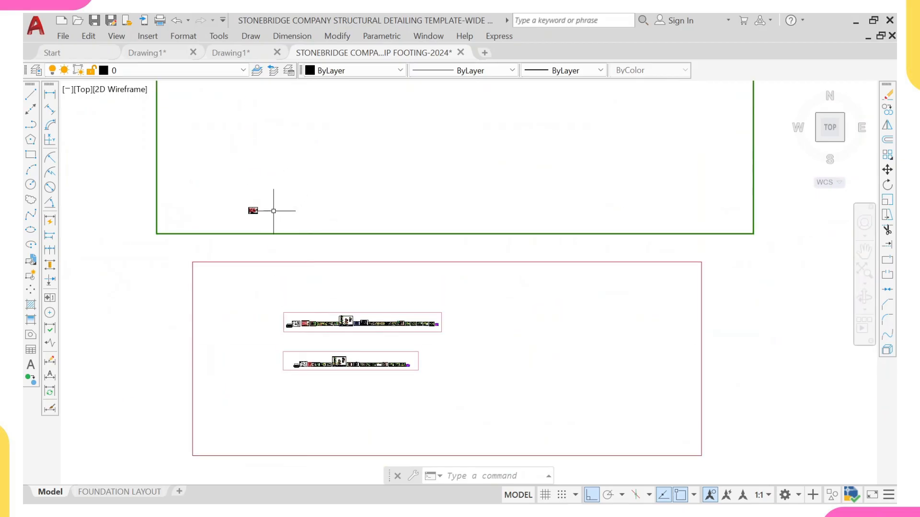
scroll(274, 211, up, 8)
middle_drag(111, 234, 237, 243)
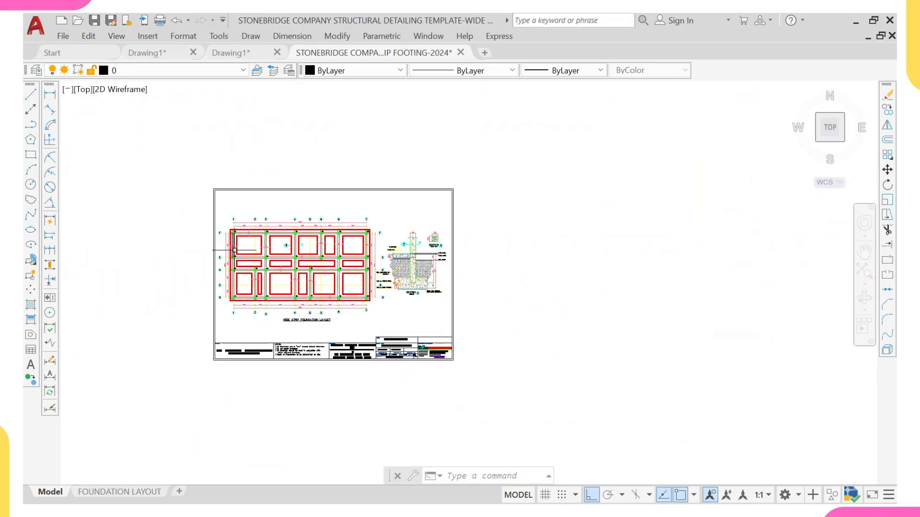